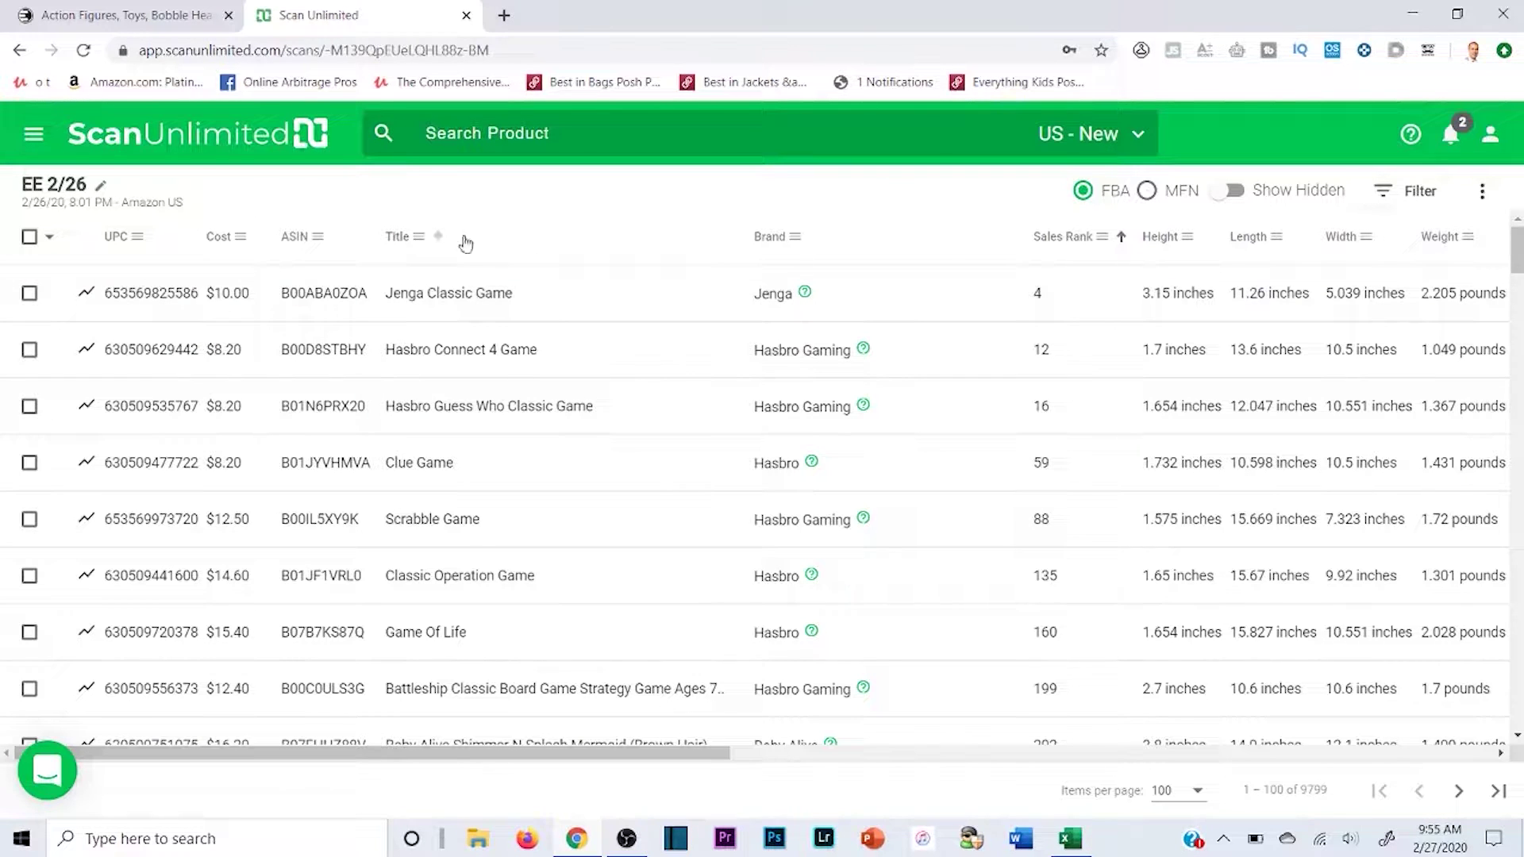
- Review the Net Profit and ROI columns for the first 100 products in the EE 2/26 scan, looking for profitable items
drag(694, 752, 978, 751)
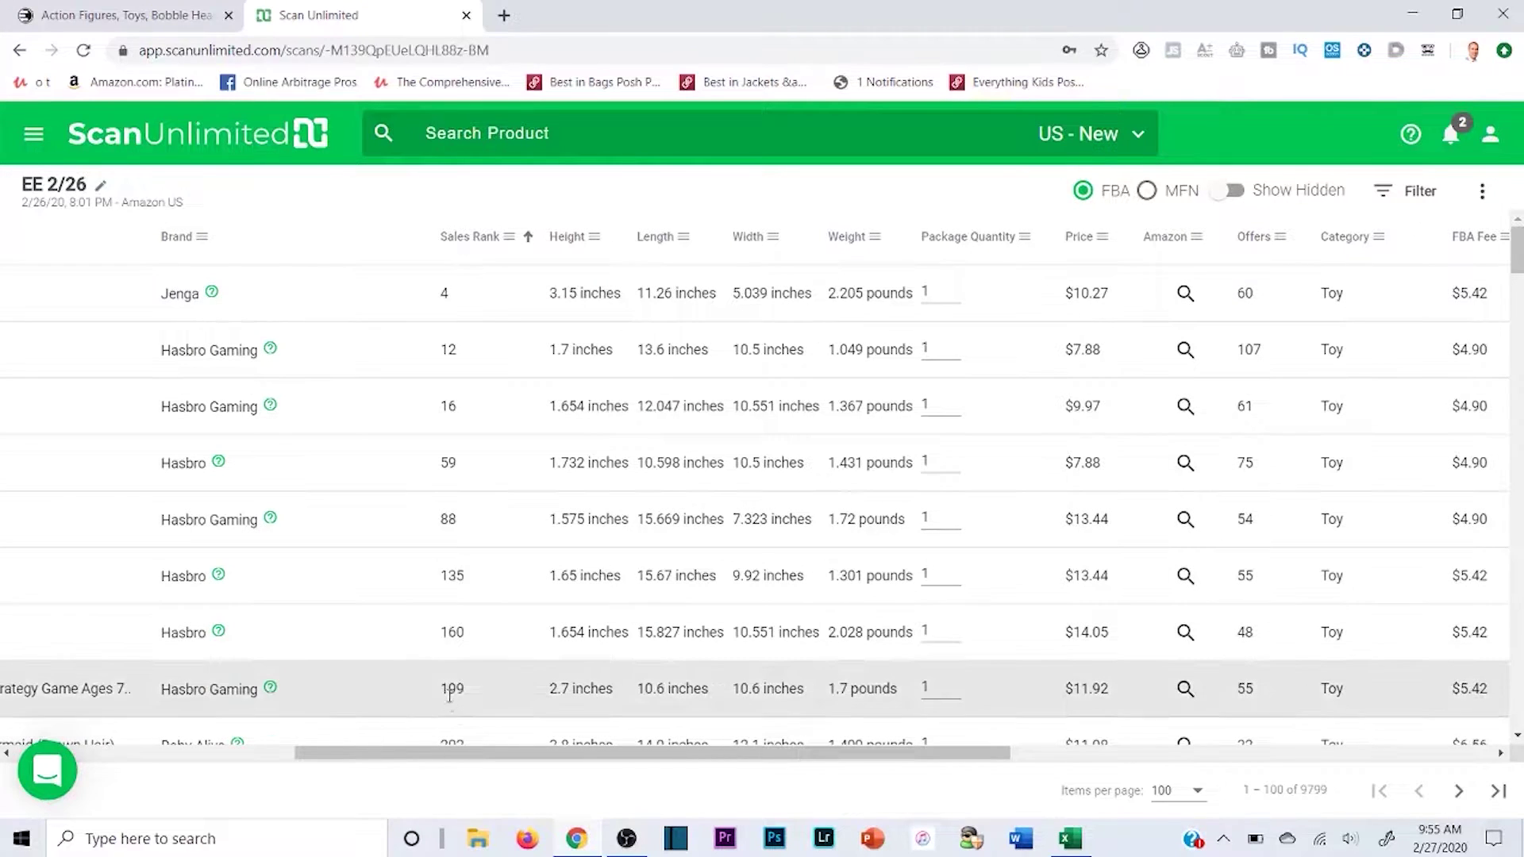
drag(457, 752, 1106, 657)
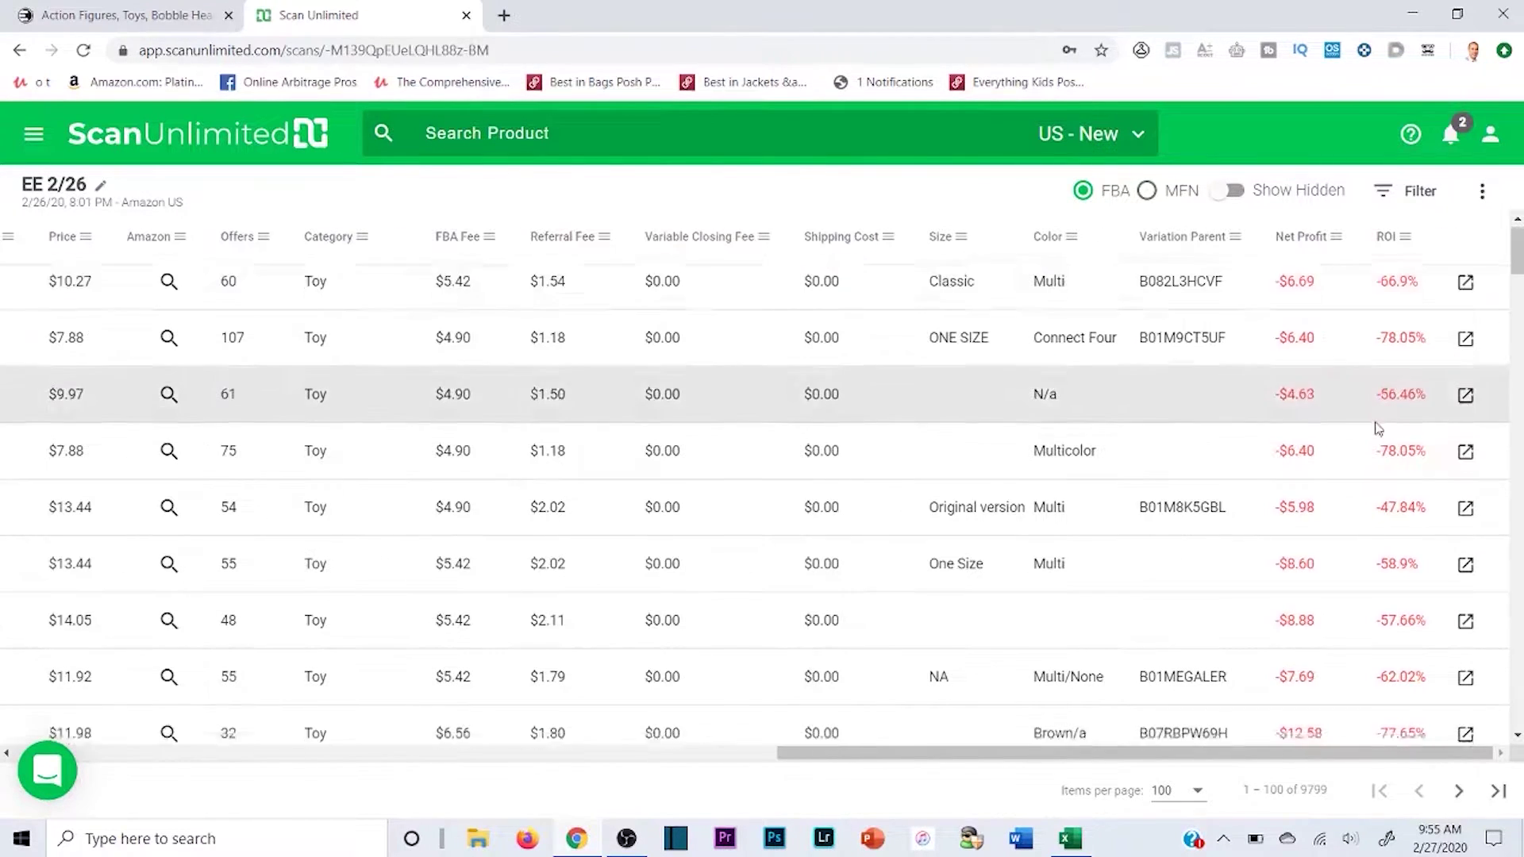
scroll(1004, 413, down, 15)
scroll(1004, 414, down, 5)
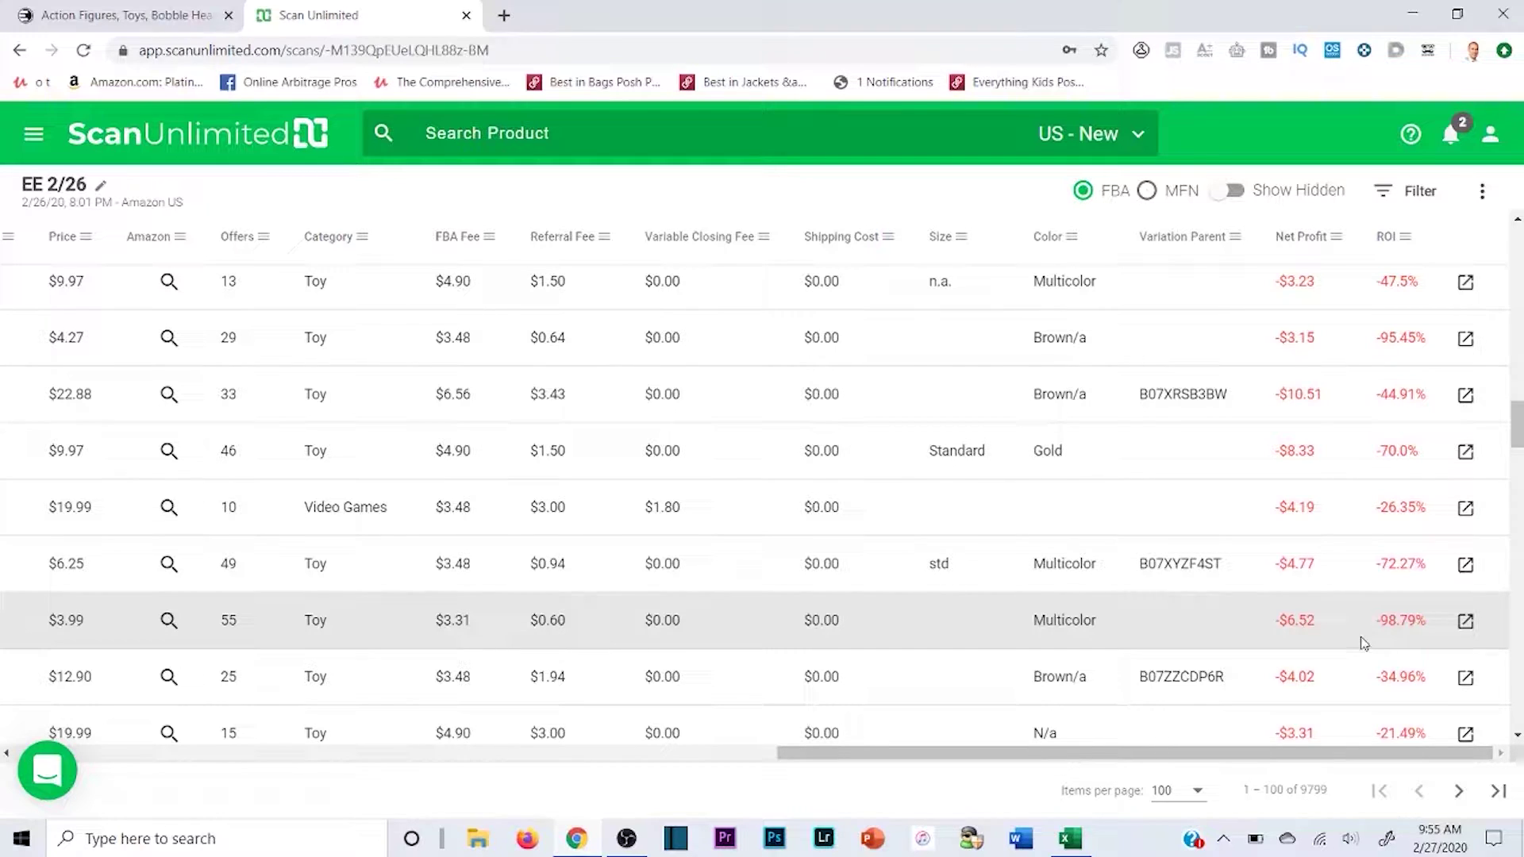
scroll(1360, 650, down, 13)
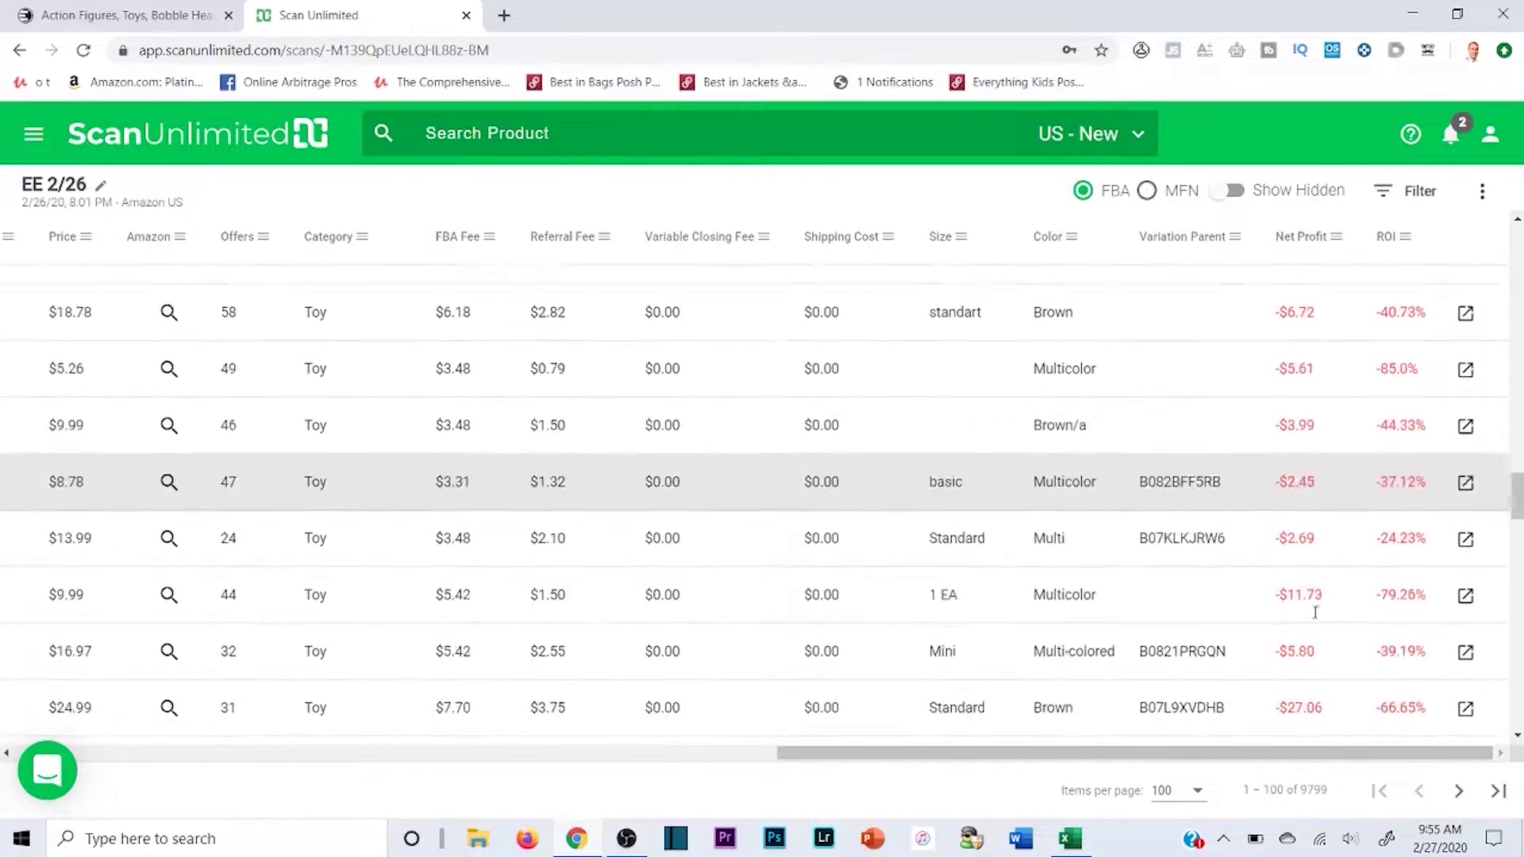
scroll(1327, 628, down, 15)
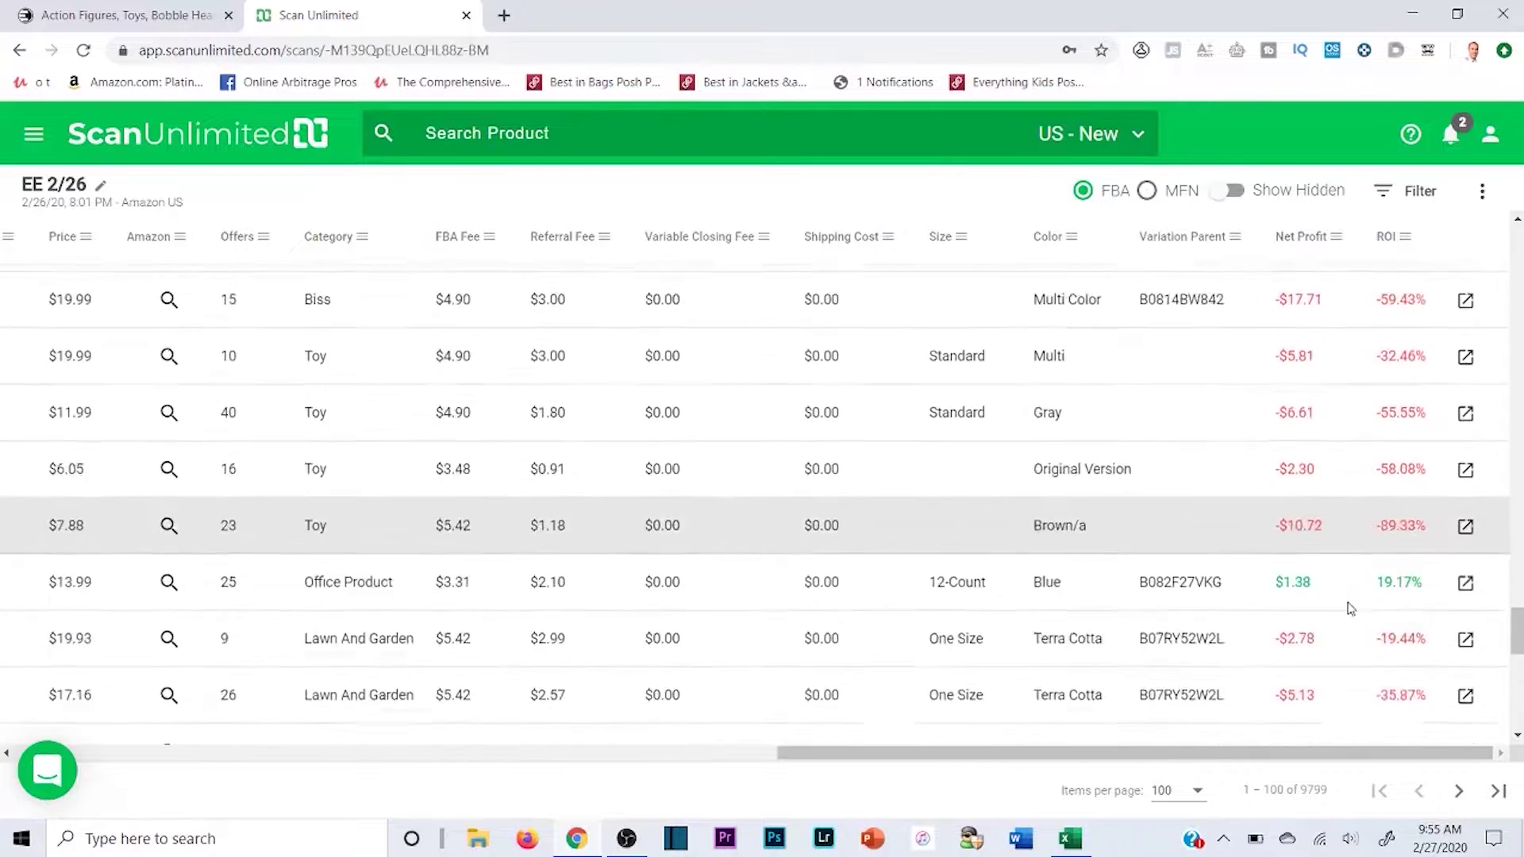
scroll(1345, 612, up, 1)
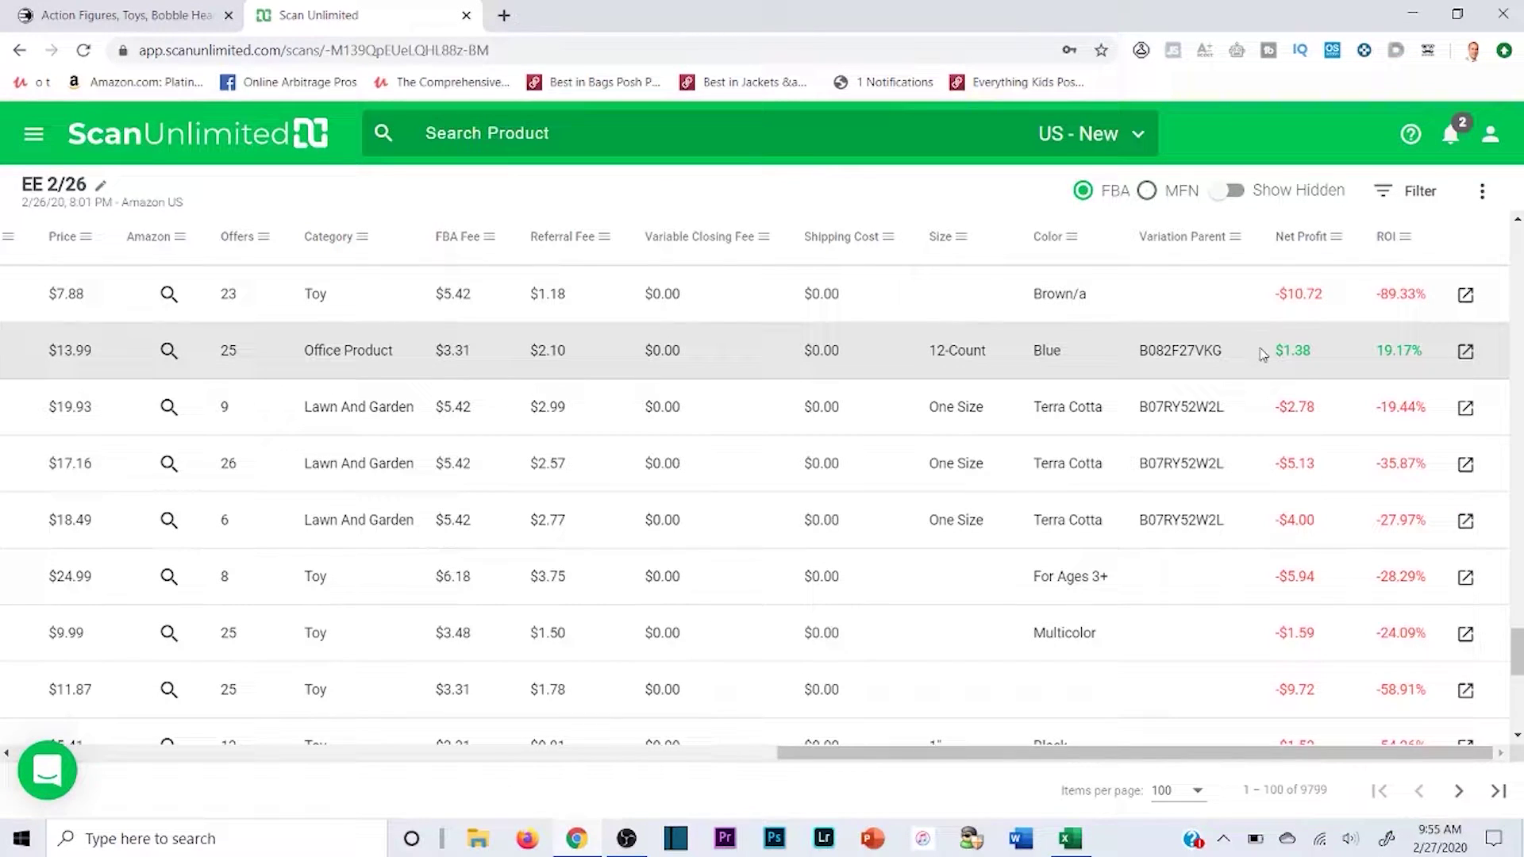
- Examine the net profit of the blue 12-count Office Product item
drag(1279, 350, 1308, 353)
click(1322, 355)
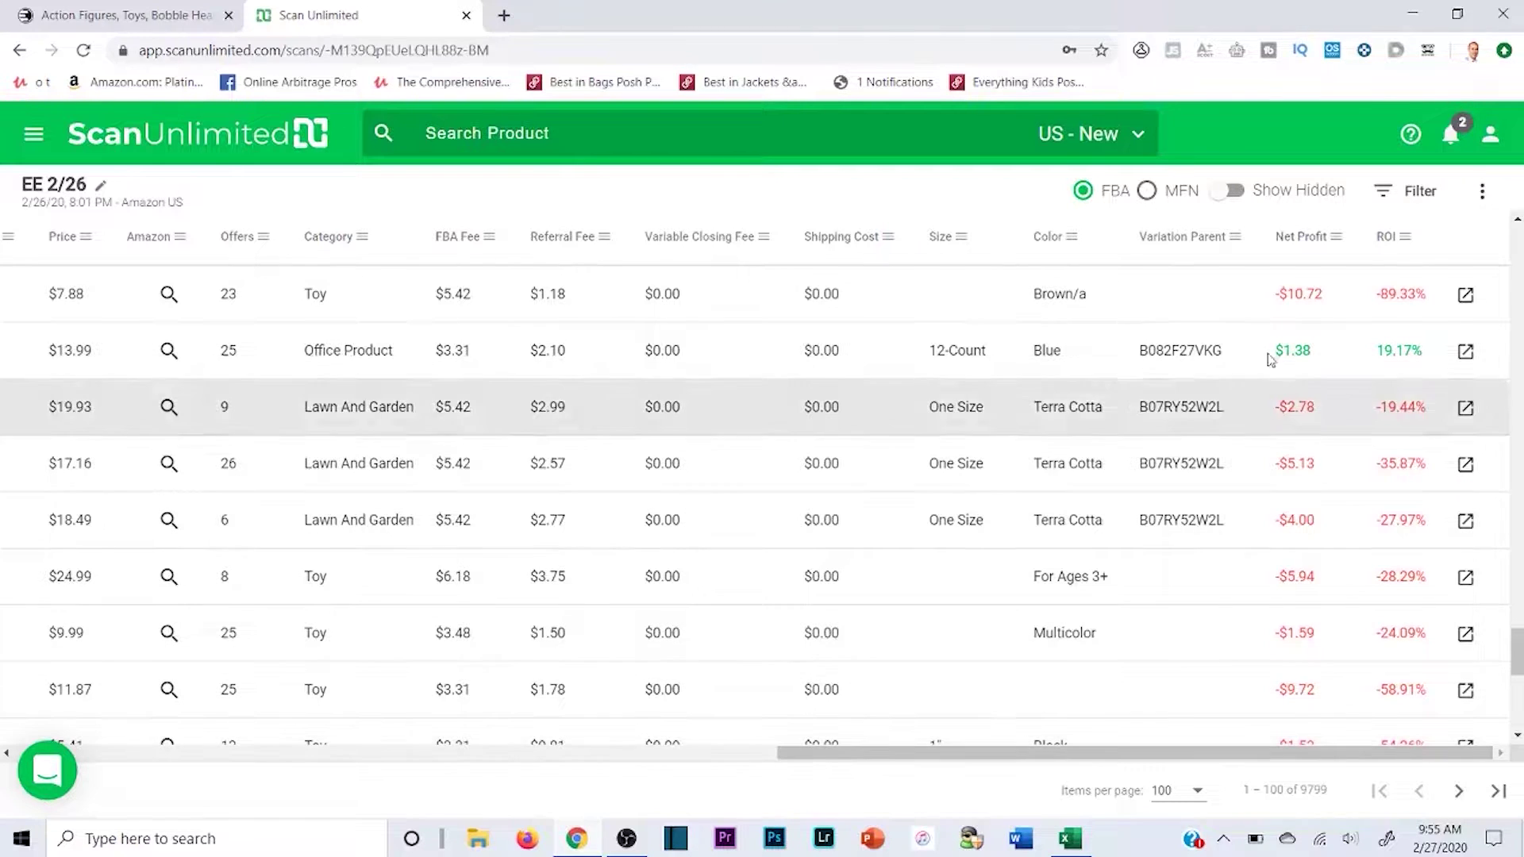
drag(1268, 357, 1309, 354)
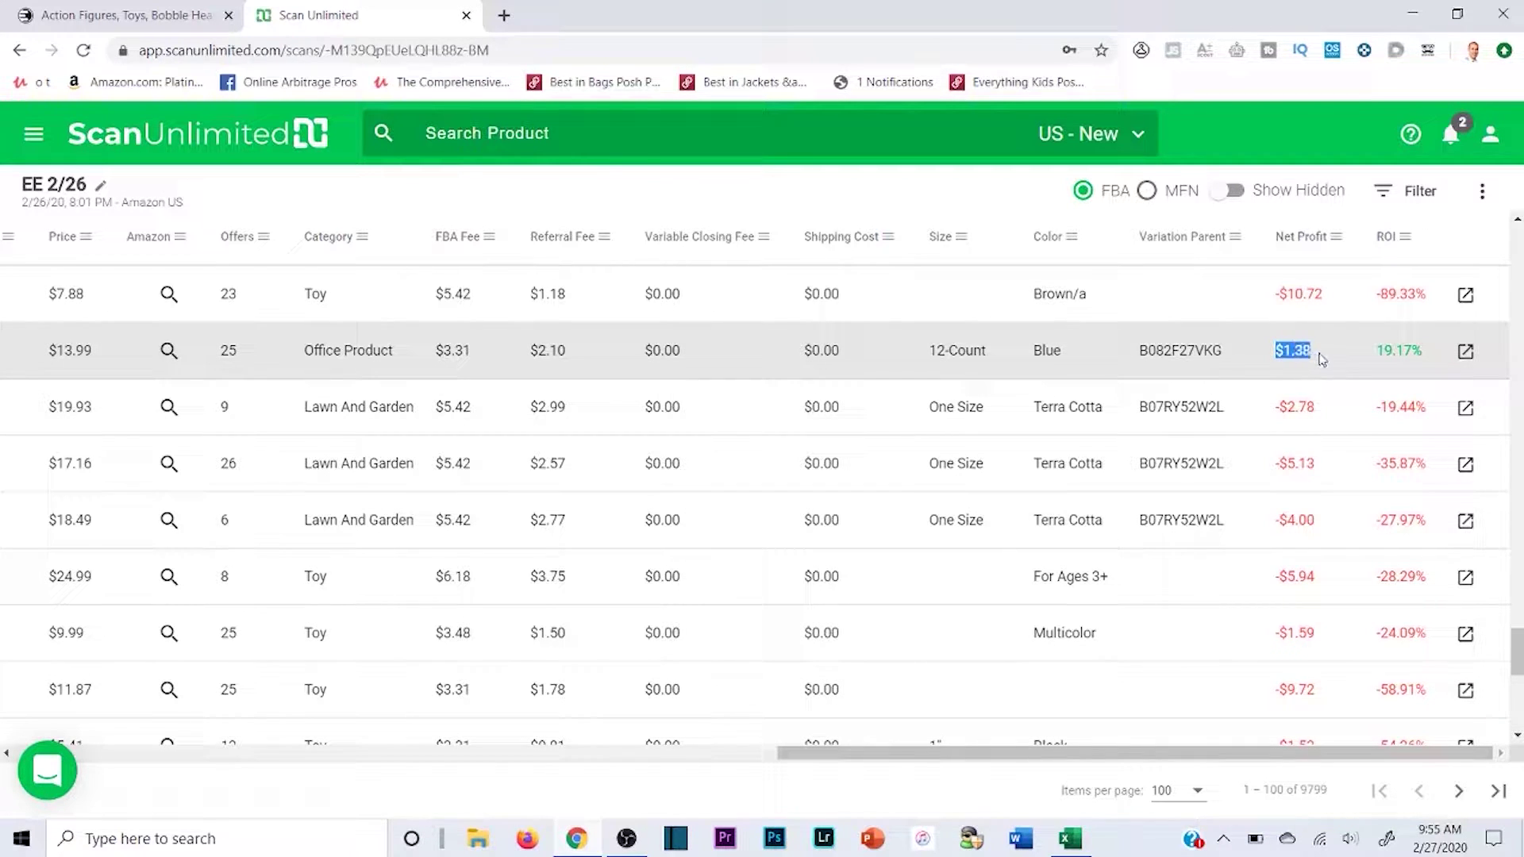
click(1329, 350)
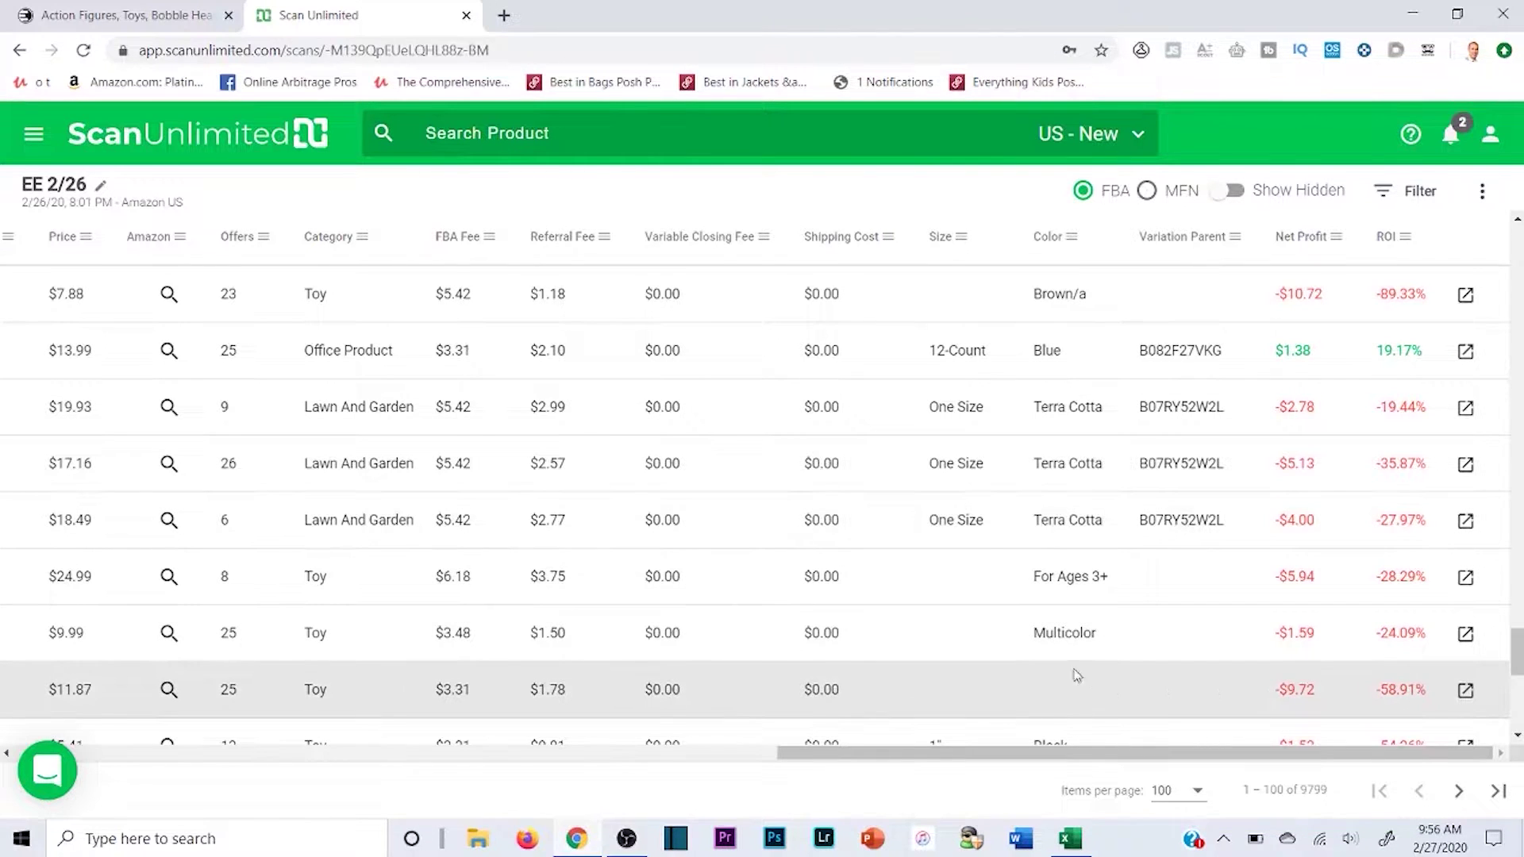
- Check the profitability of the remaining products on the first results page and go to the second page
scroll(1254, 568, down, 3)
scroll(1264, 560, down, 5)
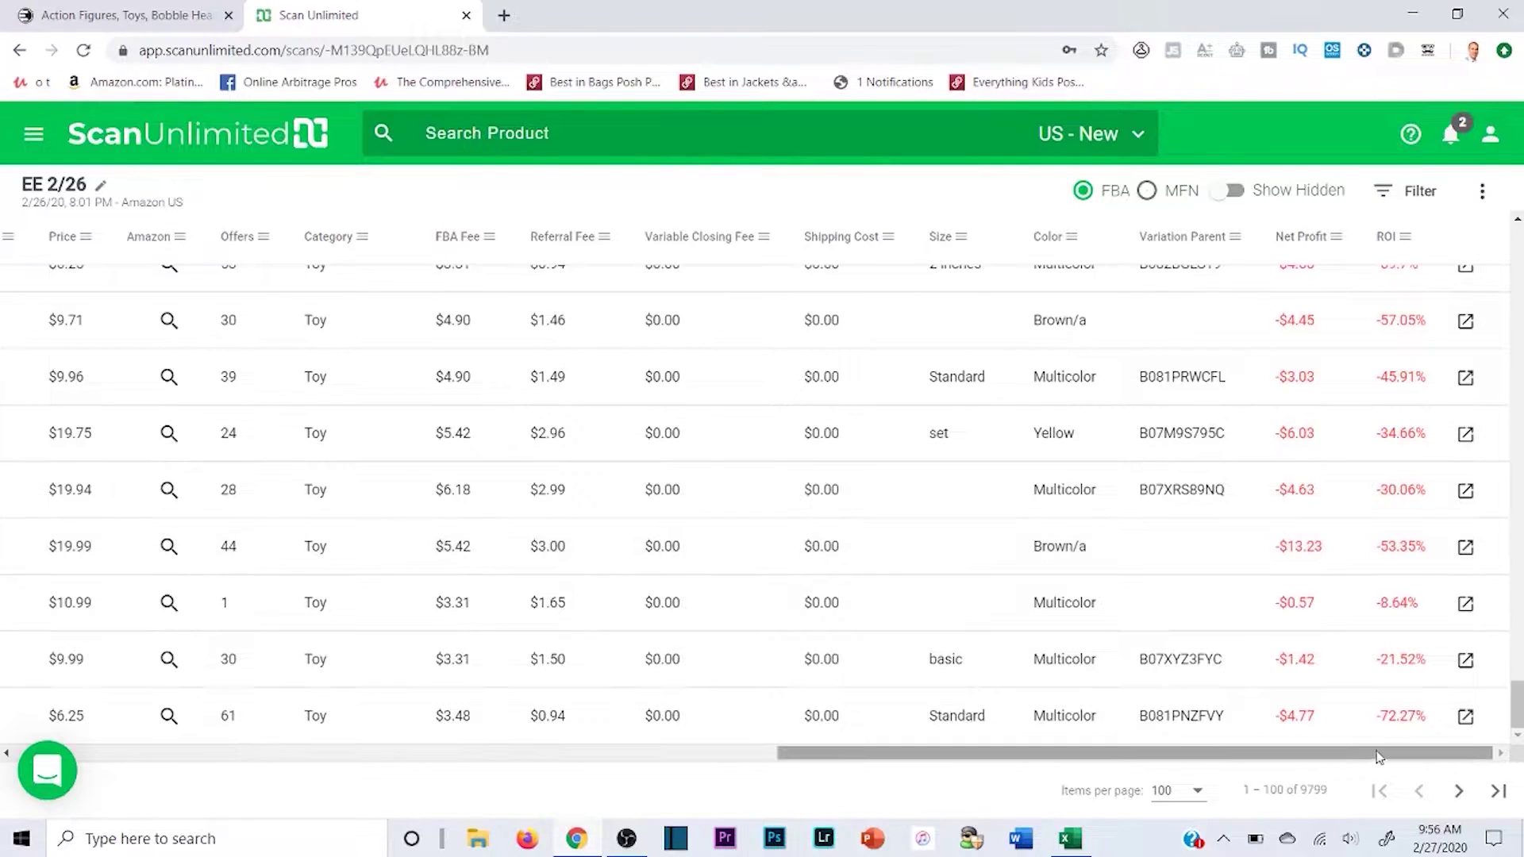
click(1457, 792)
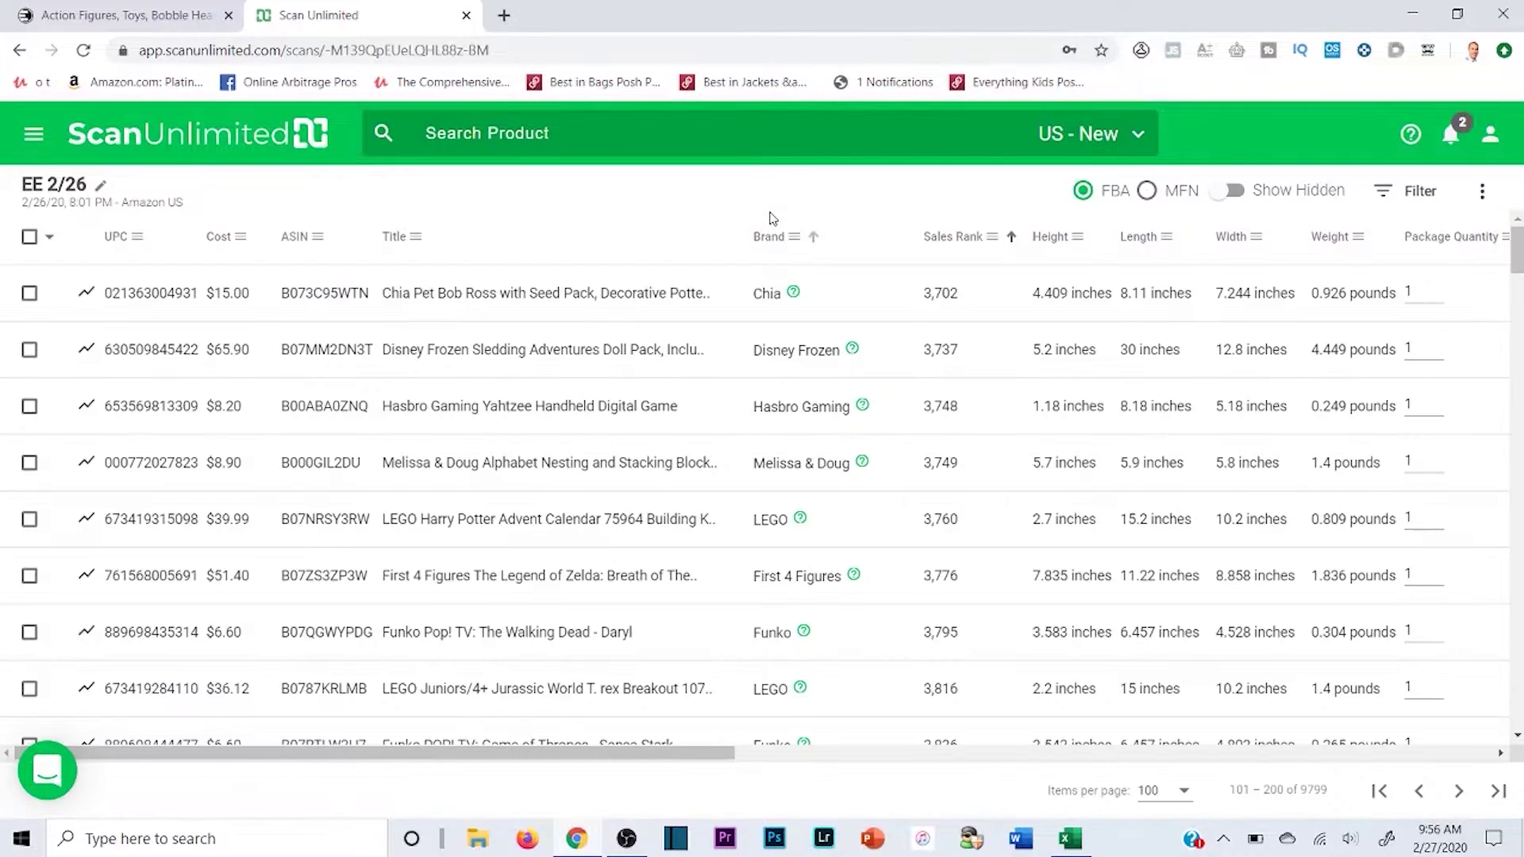
- Look for a profitable item among the second page's first products and check the cost of the First 4 Figures Zelda statue
drag(585, 753, 1377, 732)
scroll(1353, 510, down, 2)
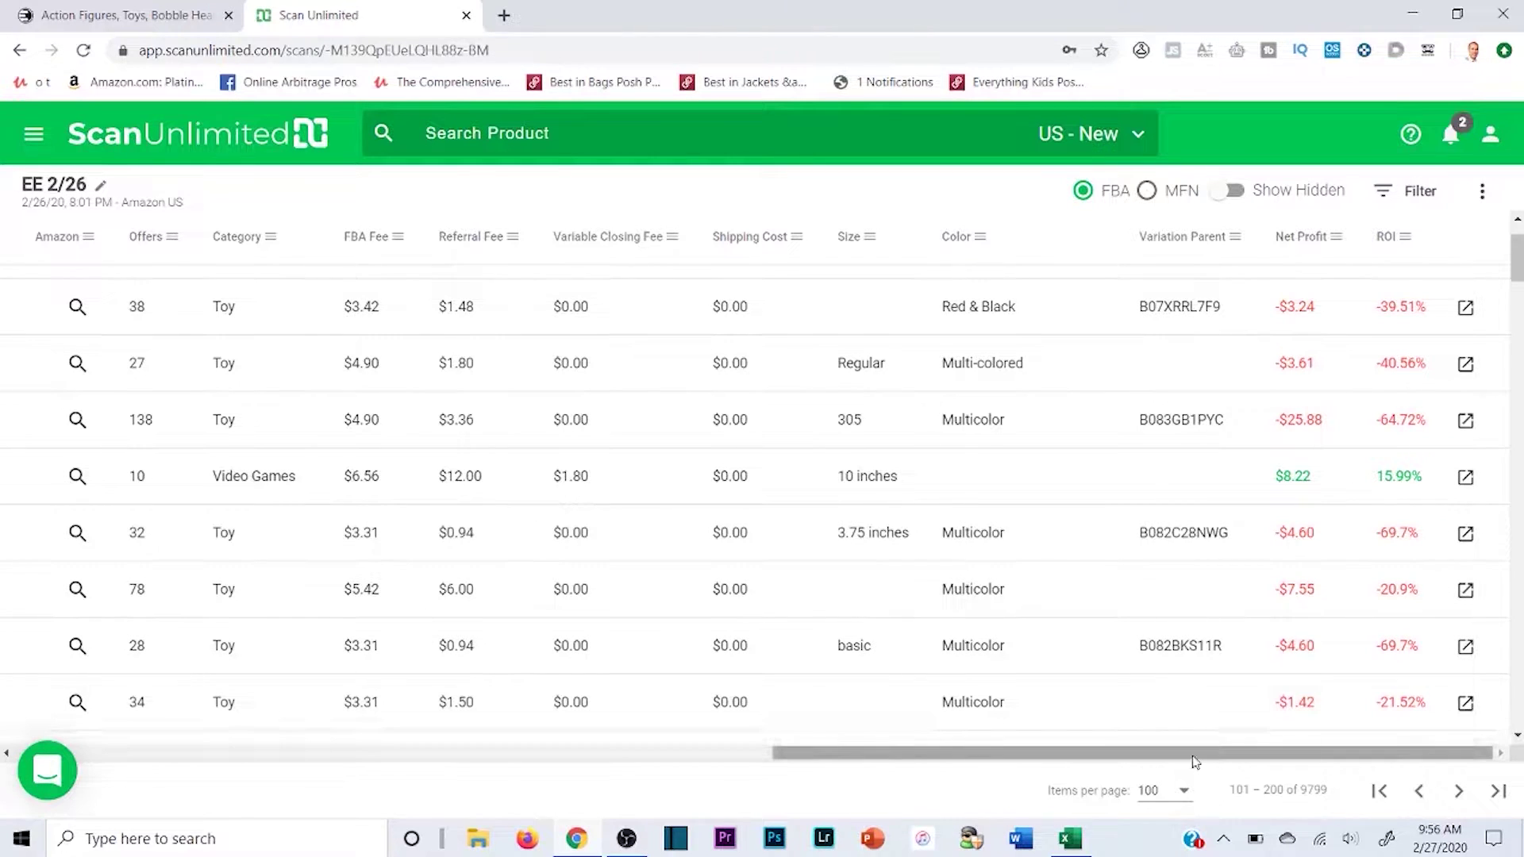
mouse_move(1194, 760)
mouse_down()
mouse_move(1166, 760)
mouse_move(1214, 758)
mouse_up()
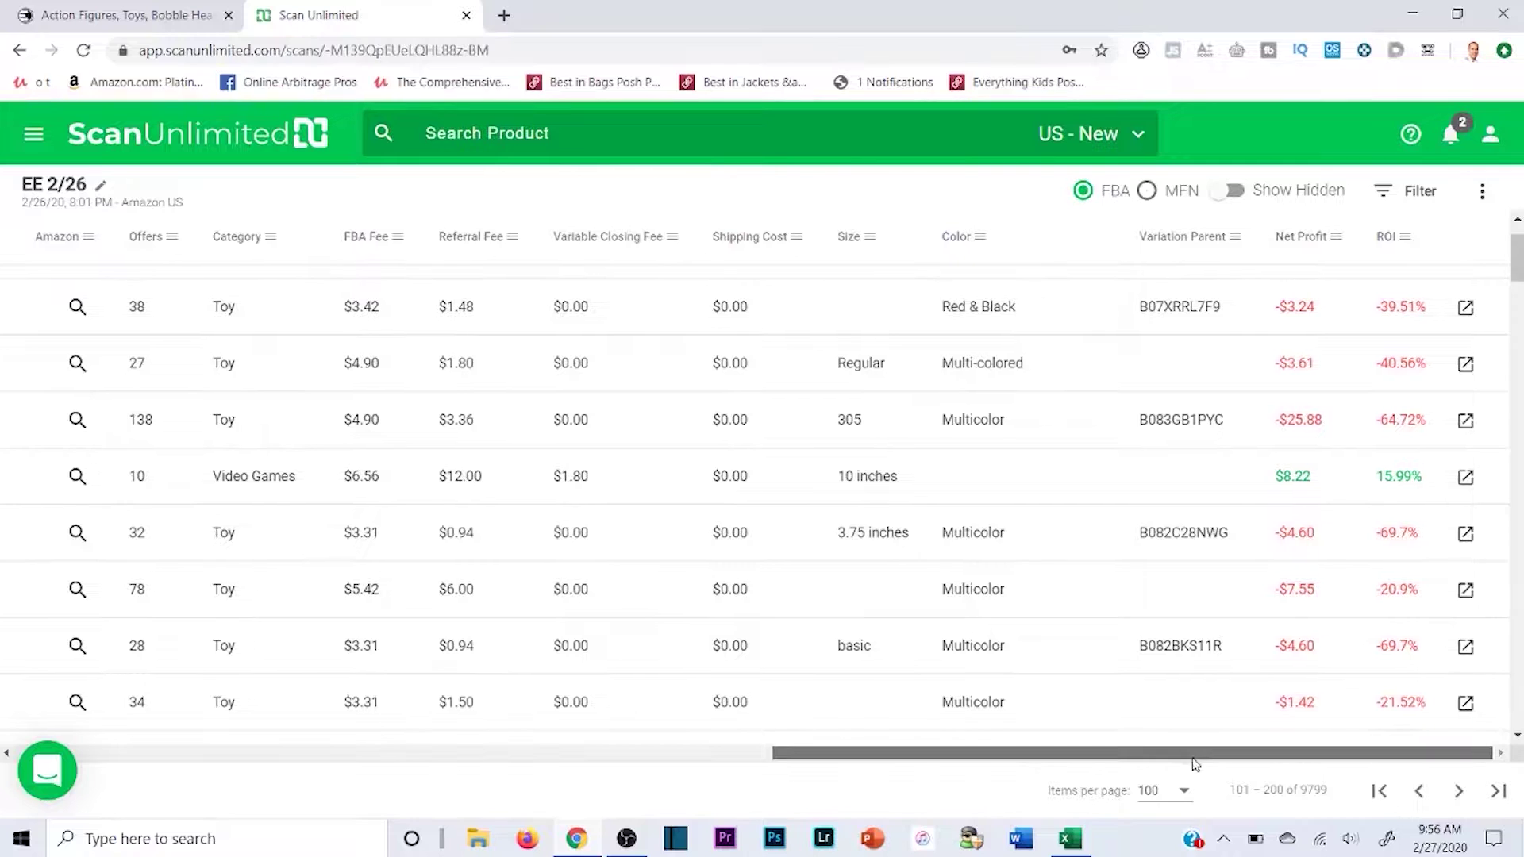
drag(1194, 754, 160, 765)
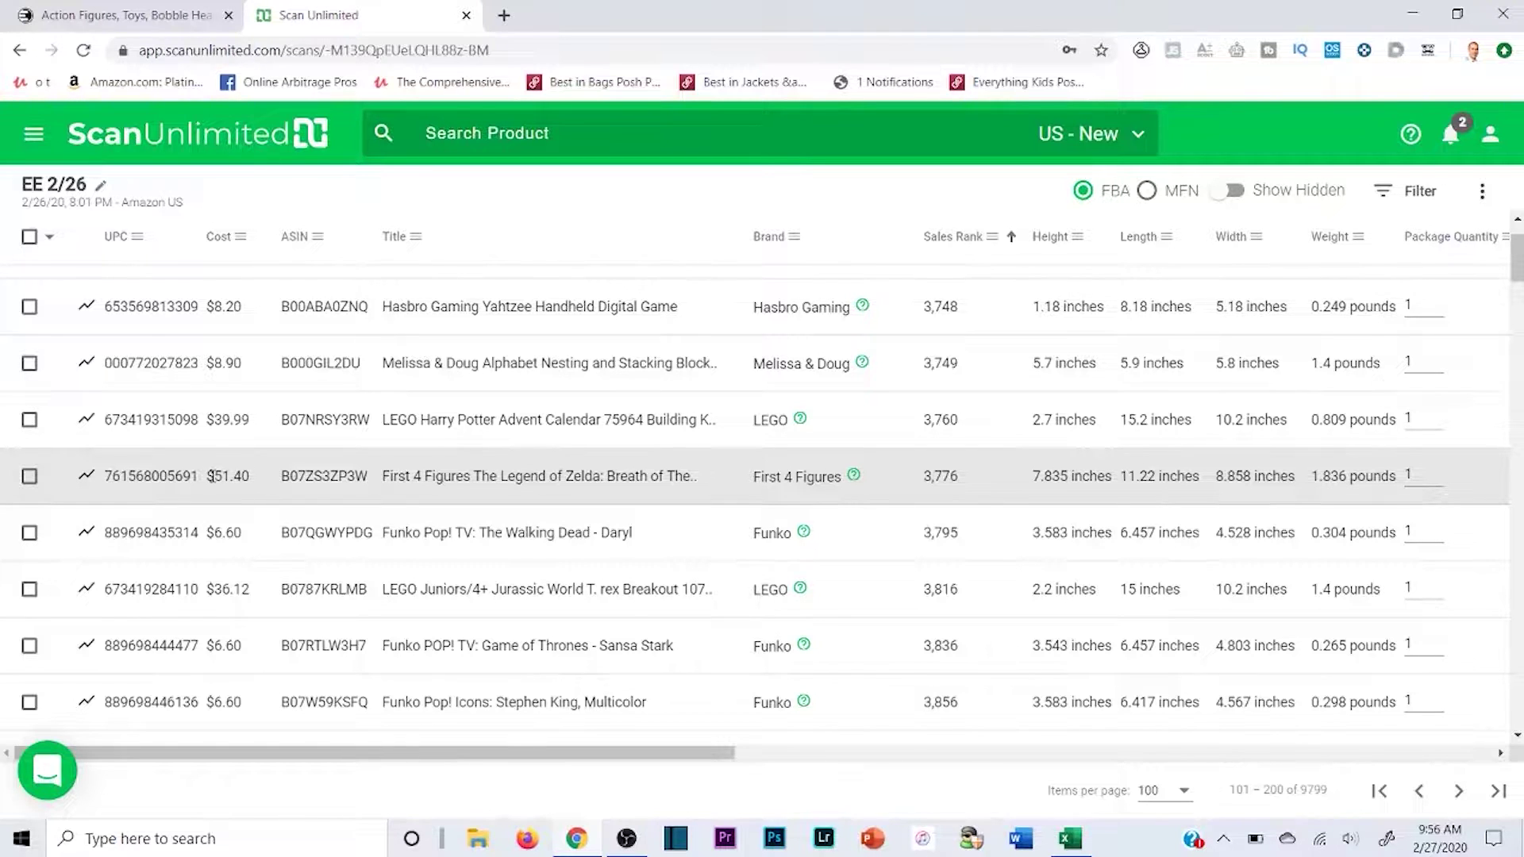
drag(209, 476, 242, 471)
click(254, 480)
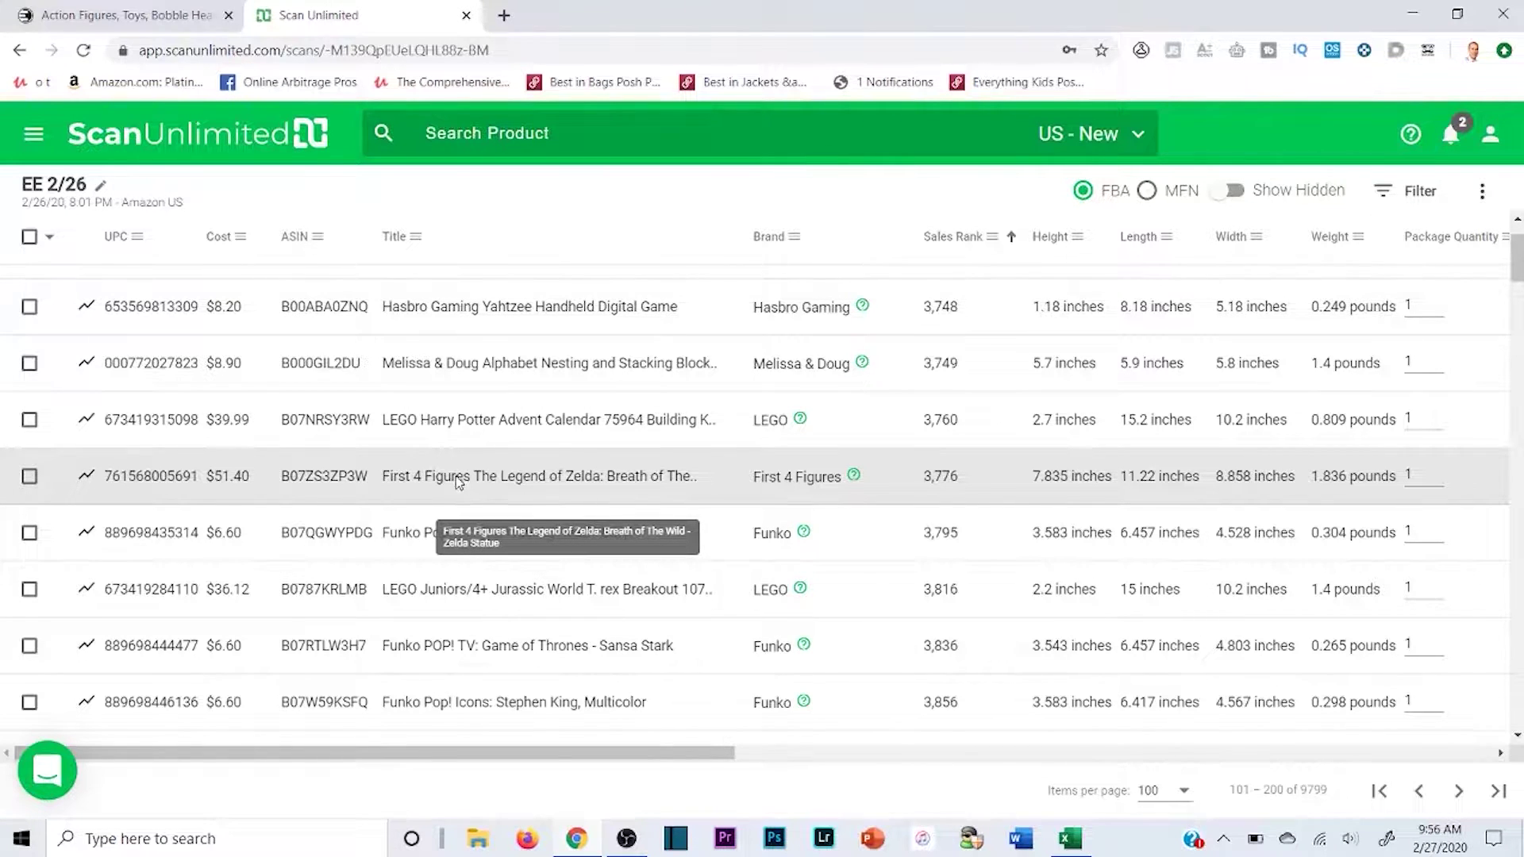
- Open the Zelda statue's Amazon listing to check its selling price, and return to the Scan Unlimited results
click(458, 479)
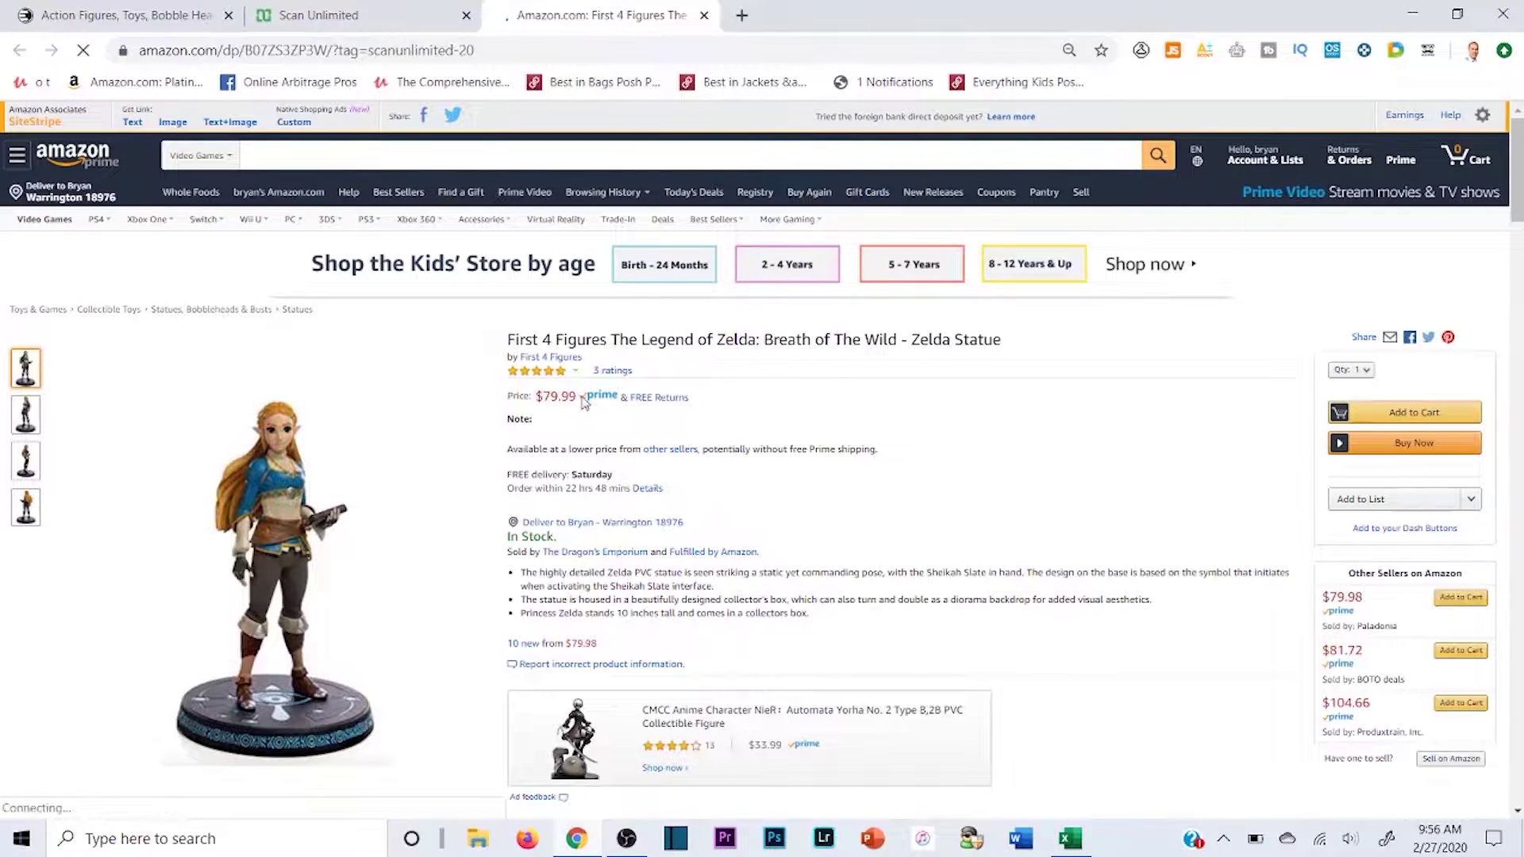
click(320, 9)
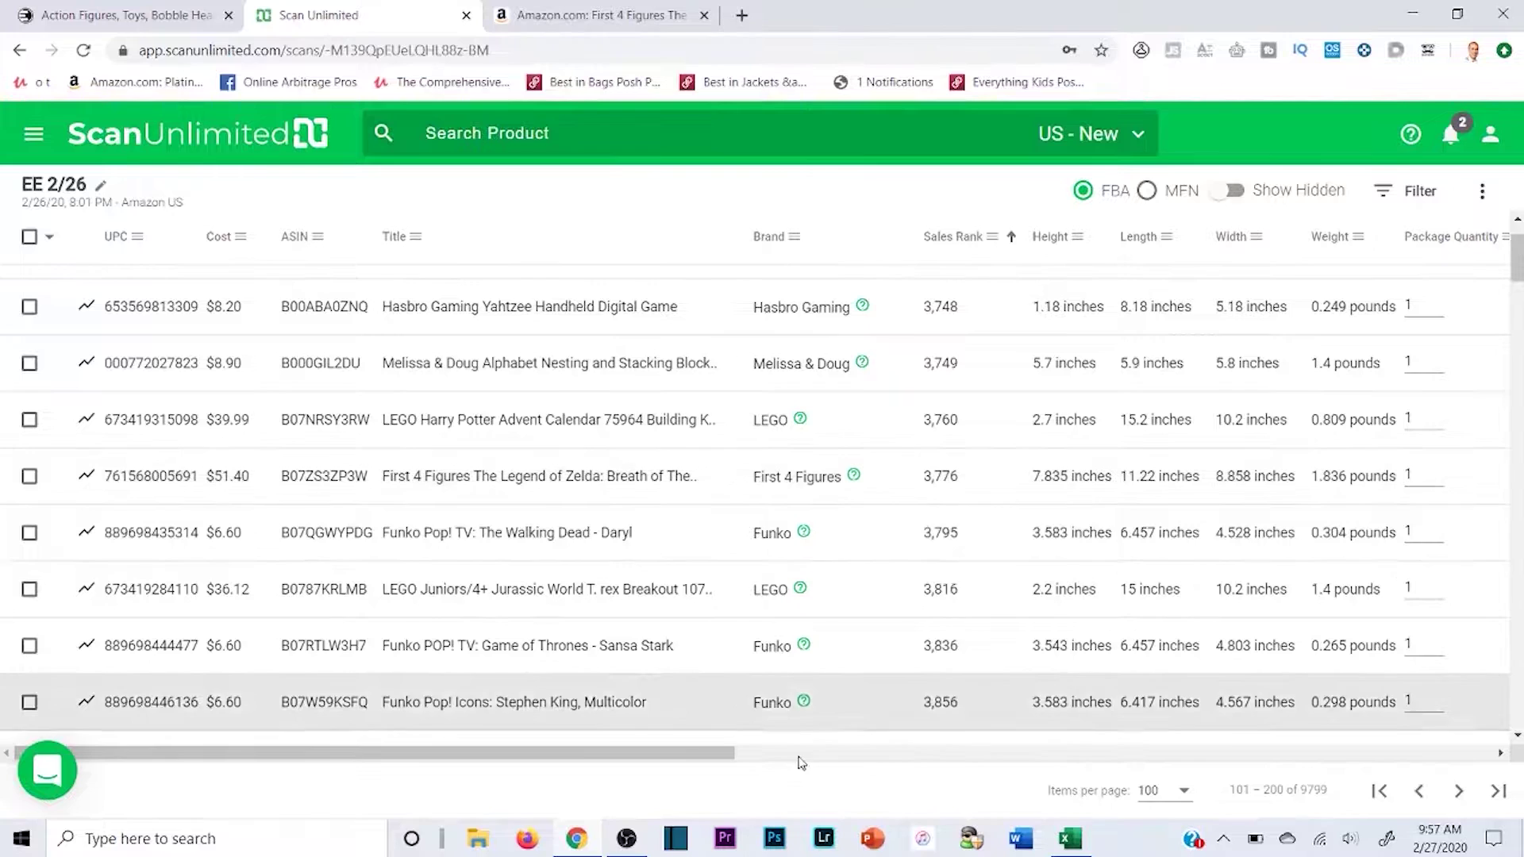
mouse_move(662, 760)
mouse_down()
mouse_move(693, 763)
mouse_move(660, 764)
mouse_up()
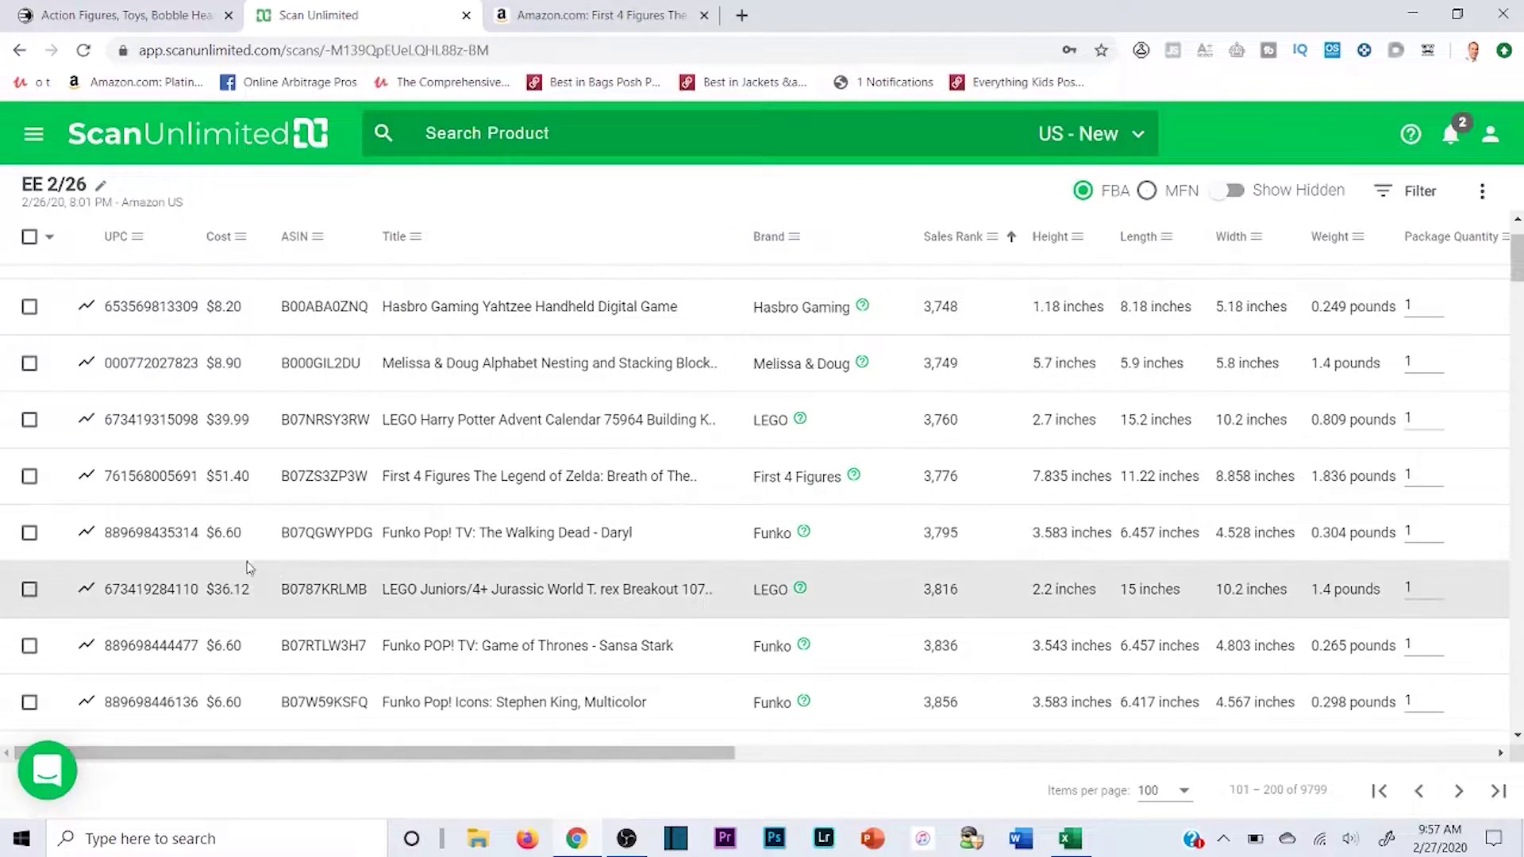
- Copy the UPC of the First 4 Figures Zelda statue and switch to the EE Distribution website
double_click(161, 474)
right_click(161, 475)
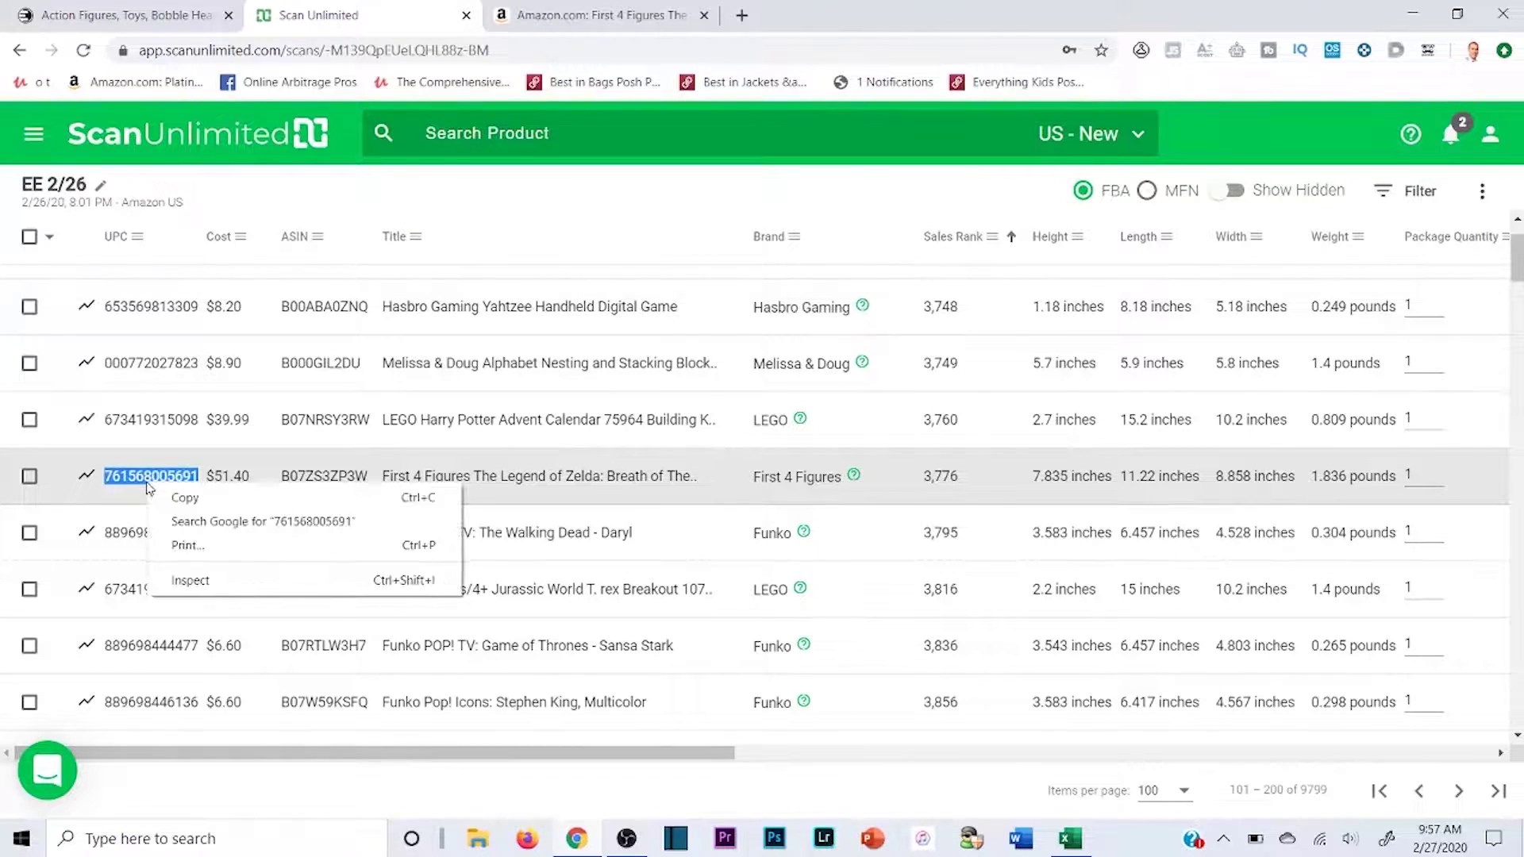
click(165, 498)
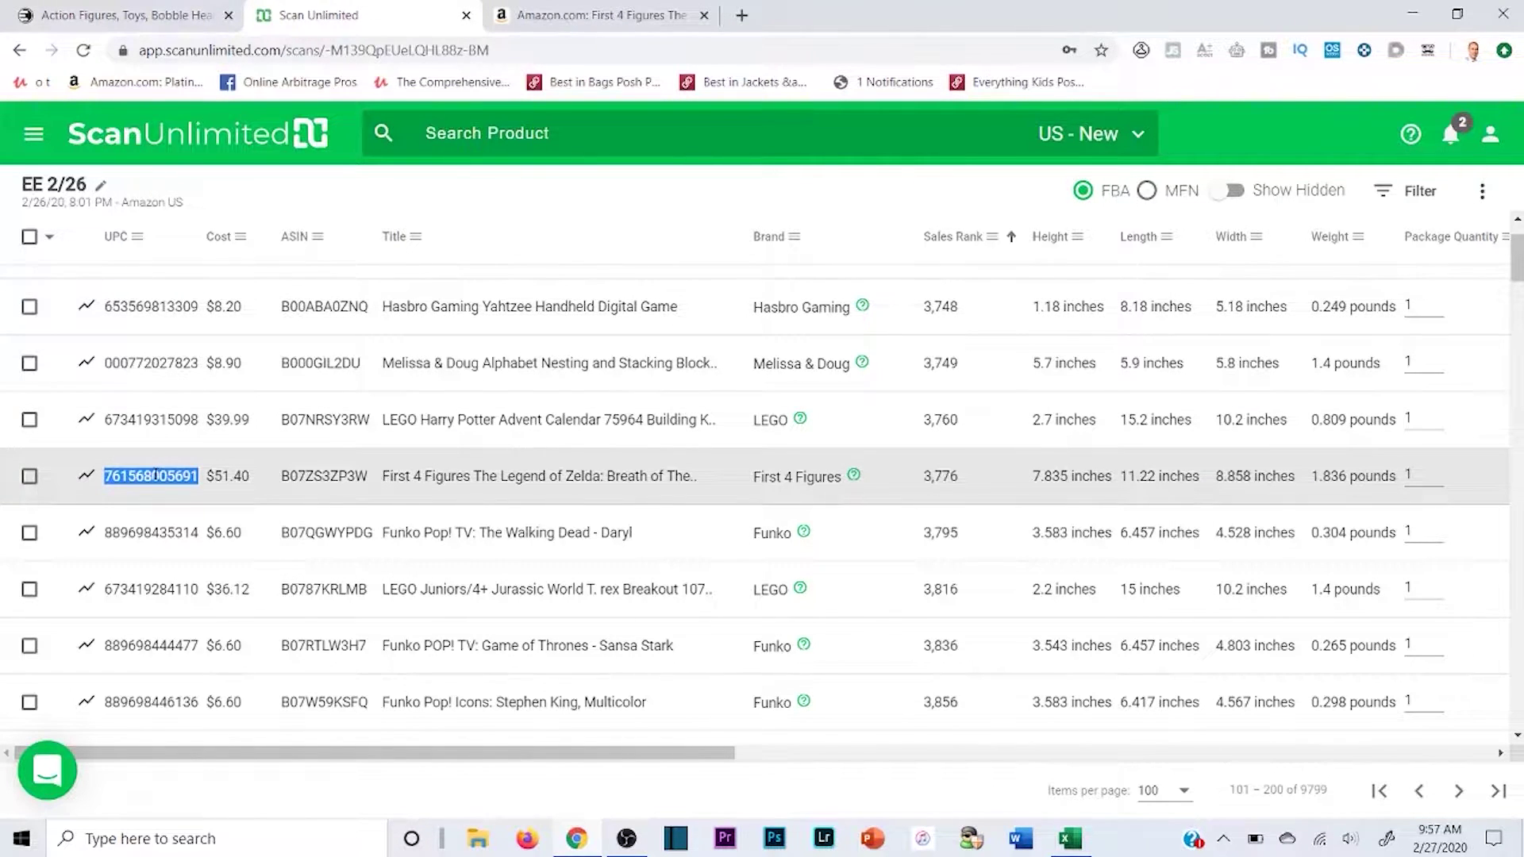
click(142, 11)
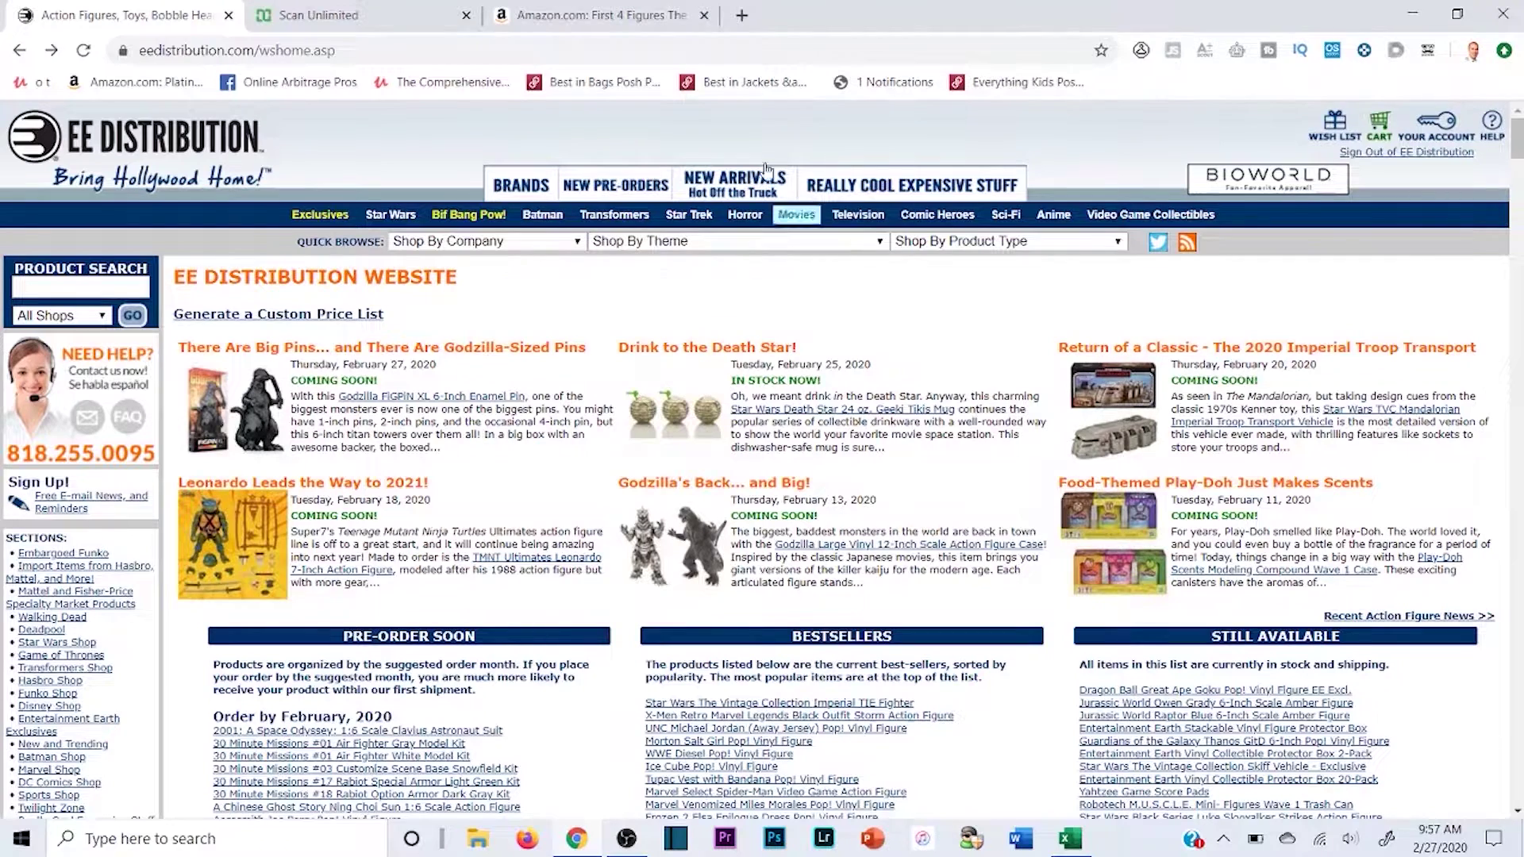
- Recheck the Zelda statue's Amazon listing, and review its price, fees, net profit and ROI in the Scan Unlimited results
click(559, 14)
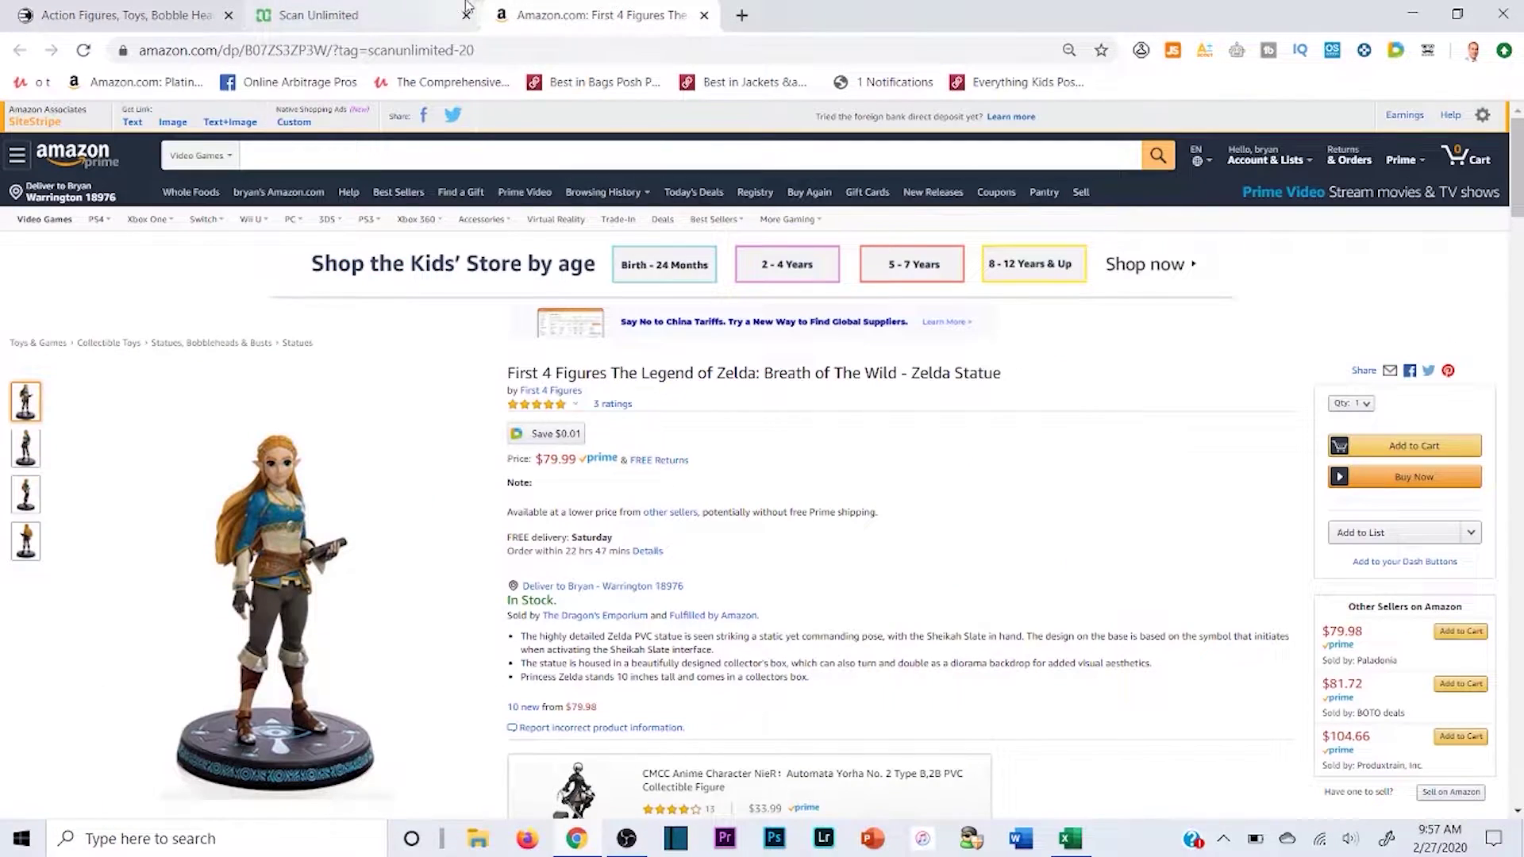
click(357, 14)
drag(691, 767, 716, 765)
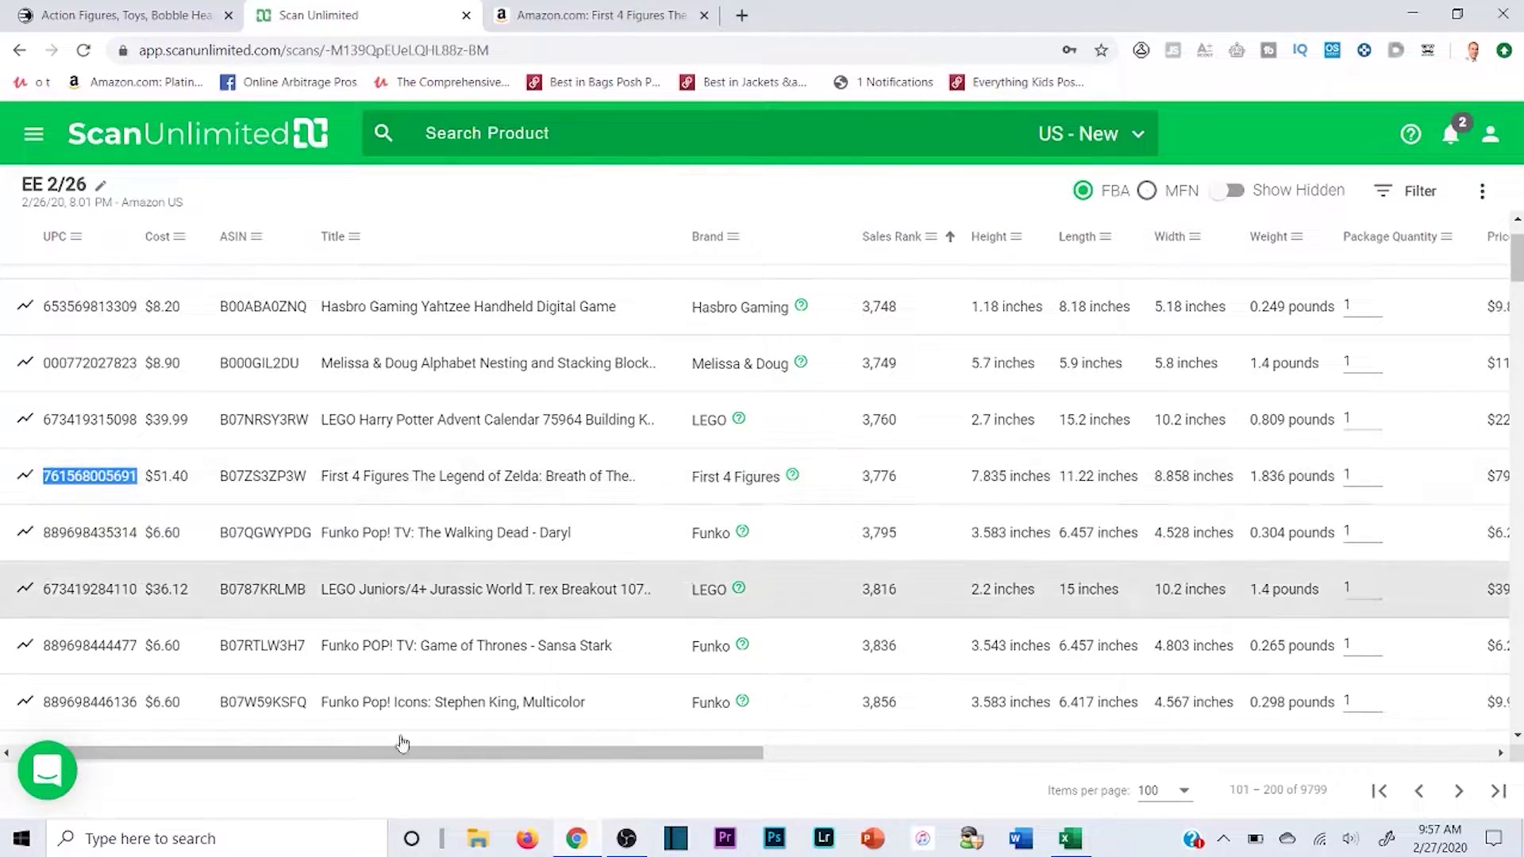
drag(466, 765, 833, 757)
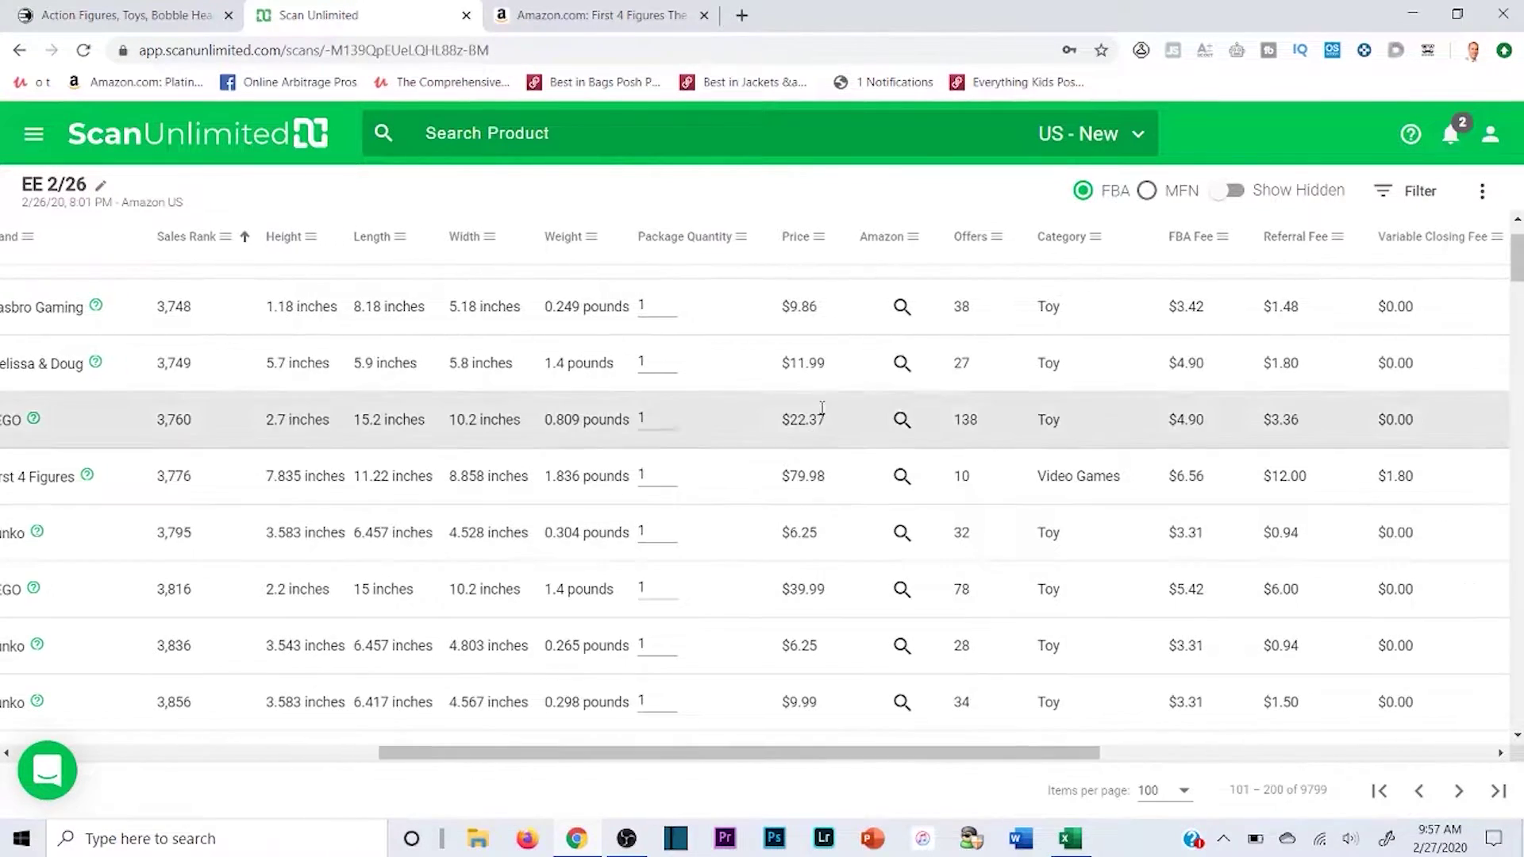
drag(930, 754, 1050, 754)
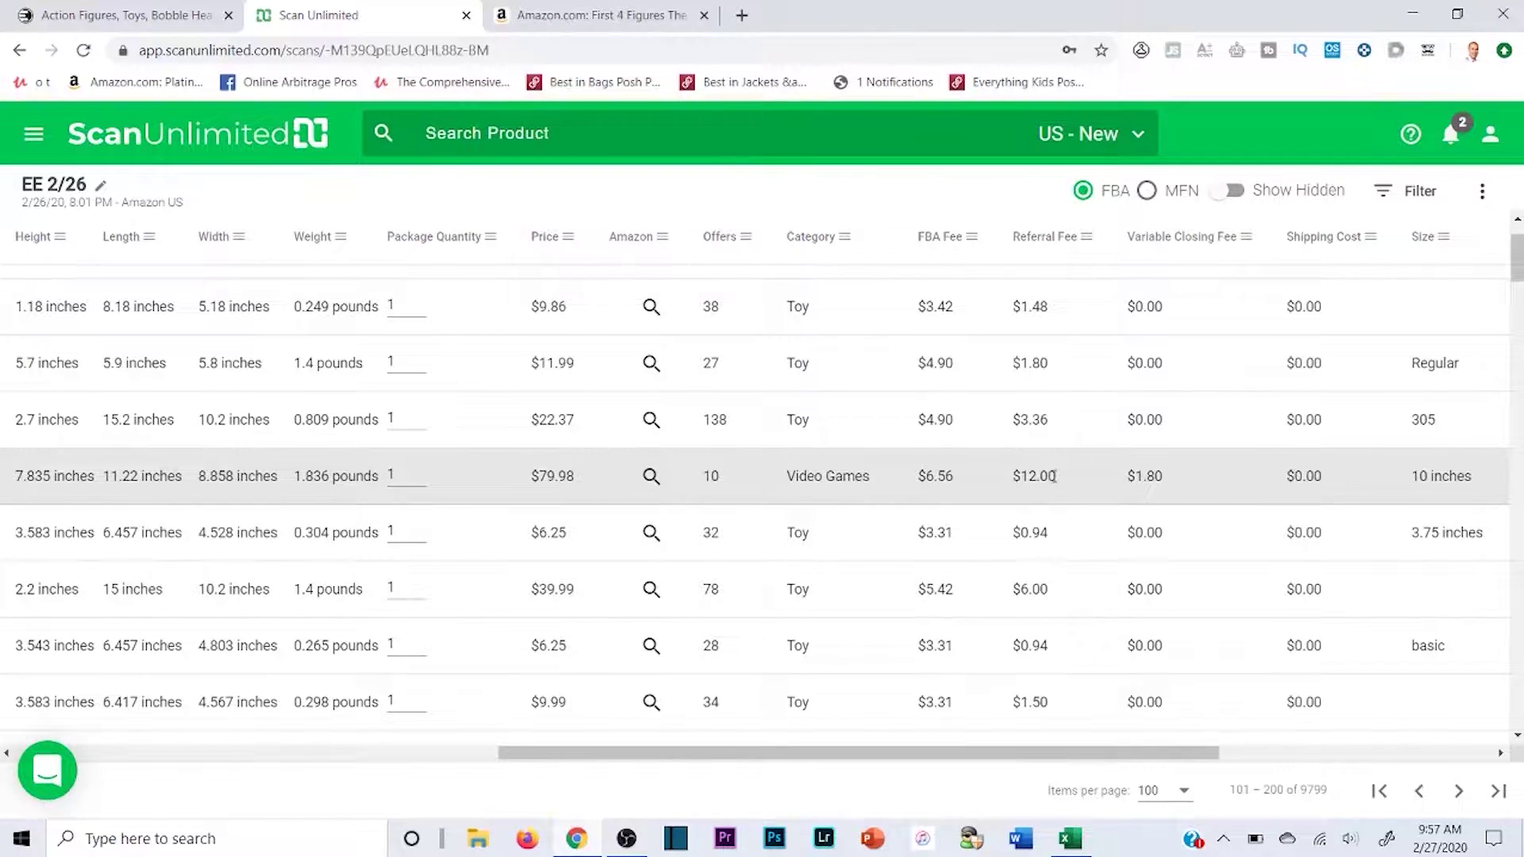
drag(1063, 760, 1379, 760)
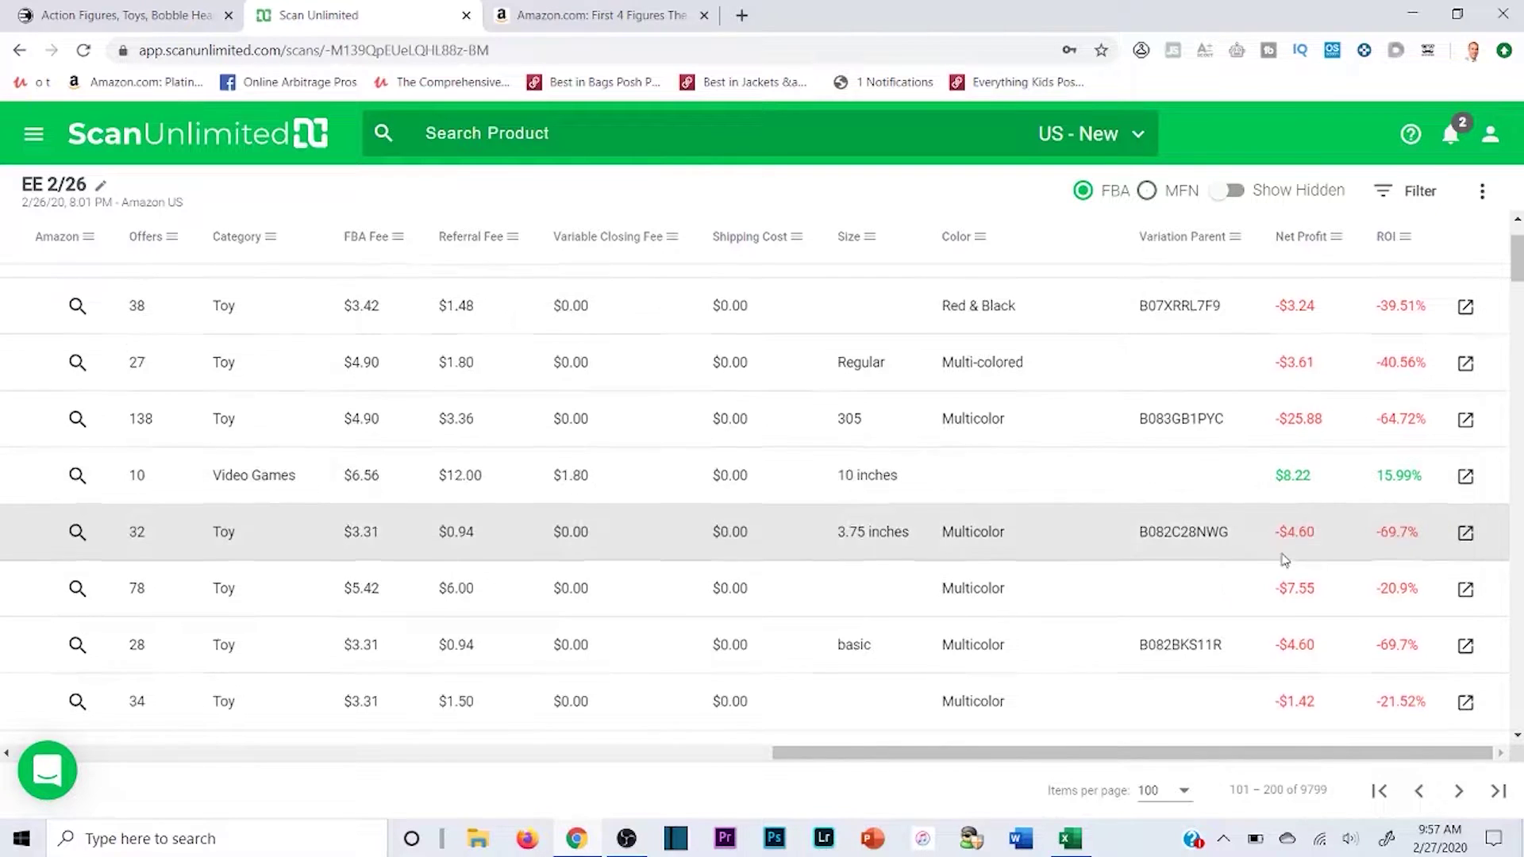
- Review the net profit and ROI of further products on the second page, and check the sales ranks around rank 5,800
scroll(1292, 537, down, 3)
scroll(1296, 542, down, 14)
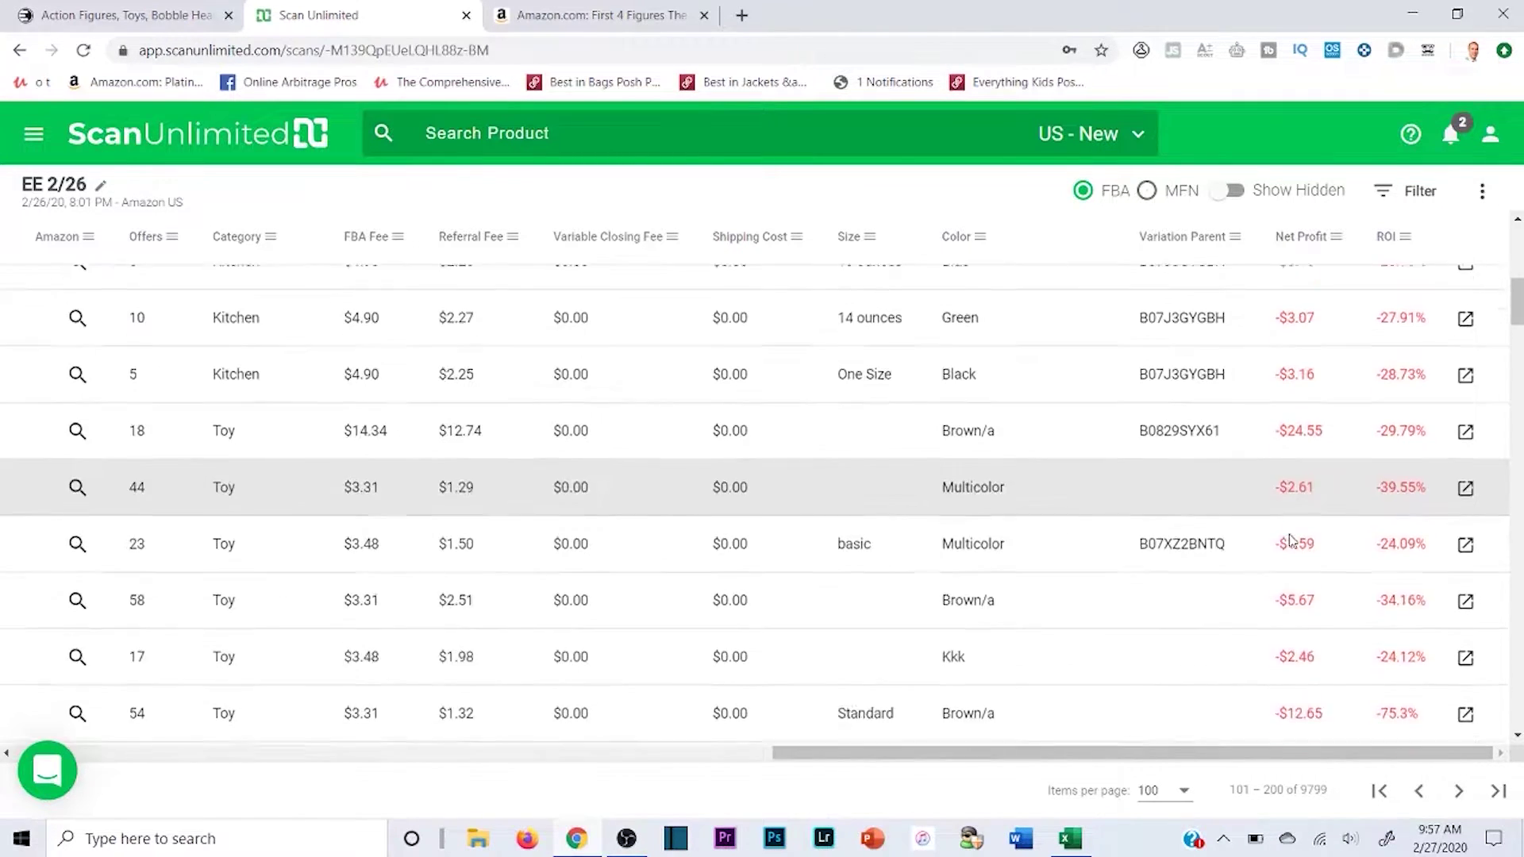
scroll(1308, 651, down, 15)
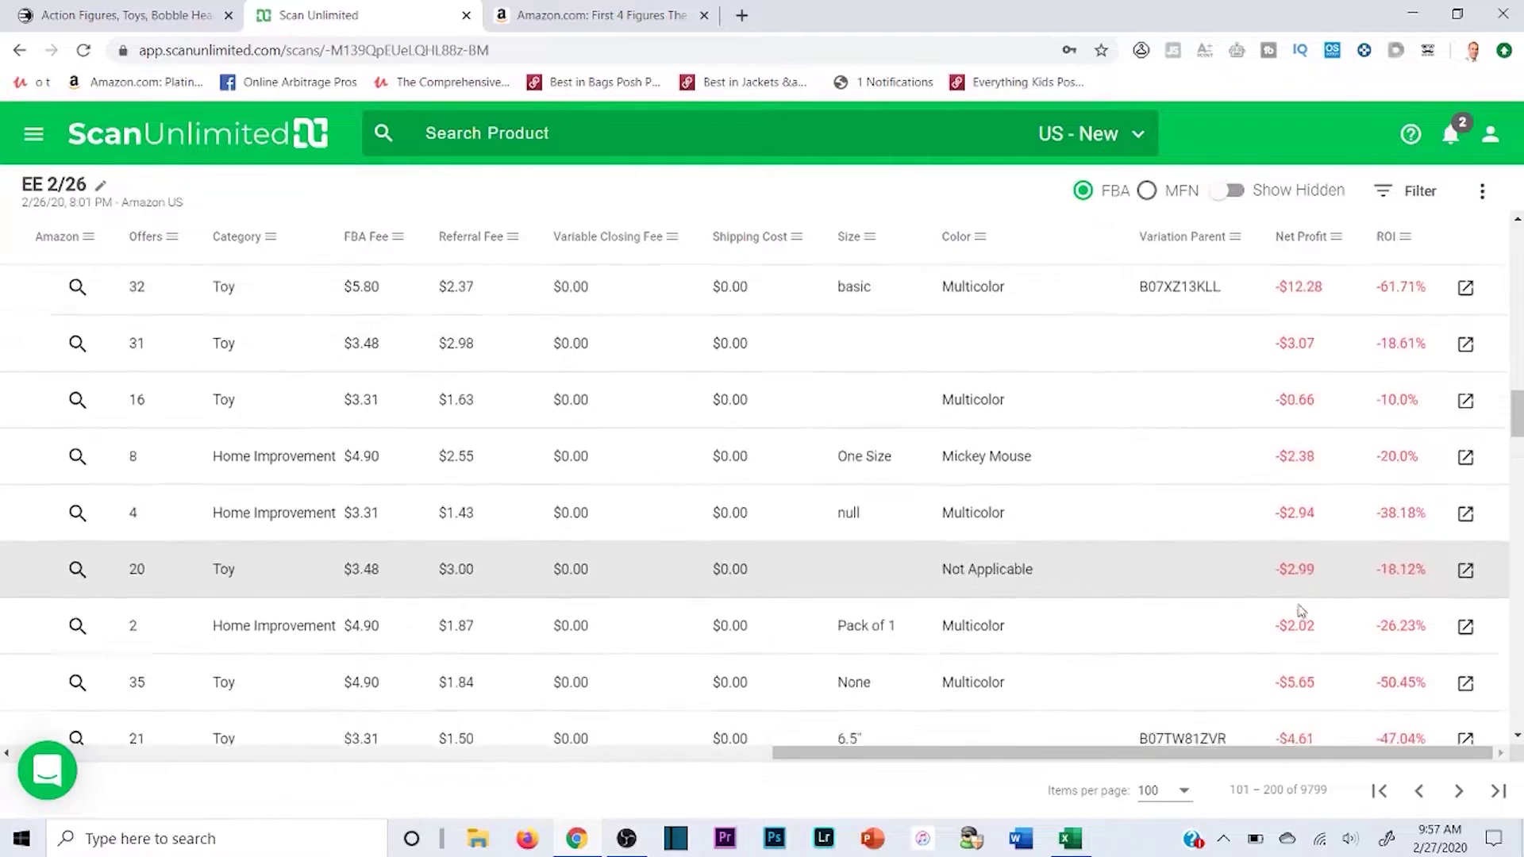
scroll(1311, 615, down, 12)
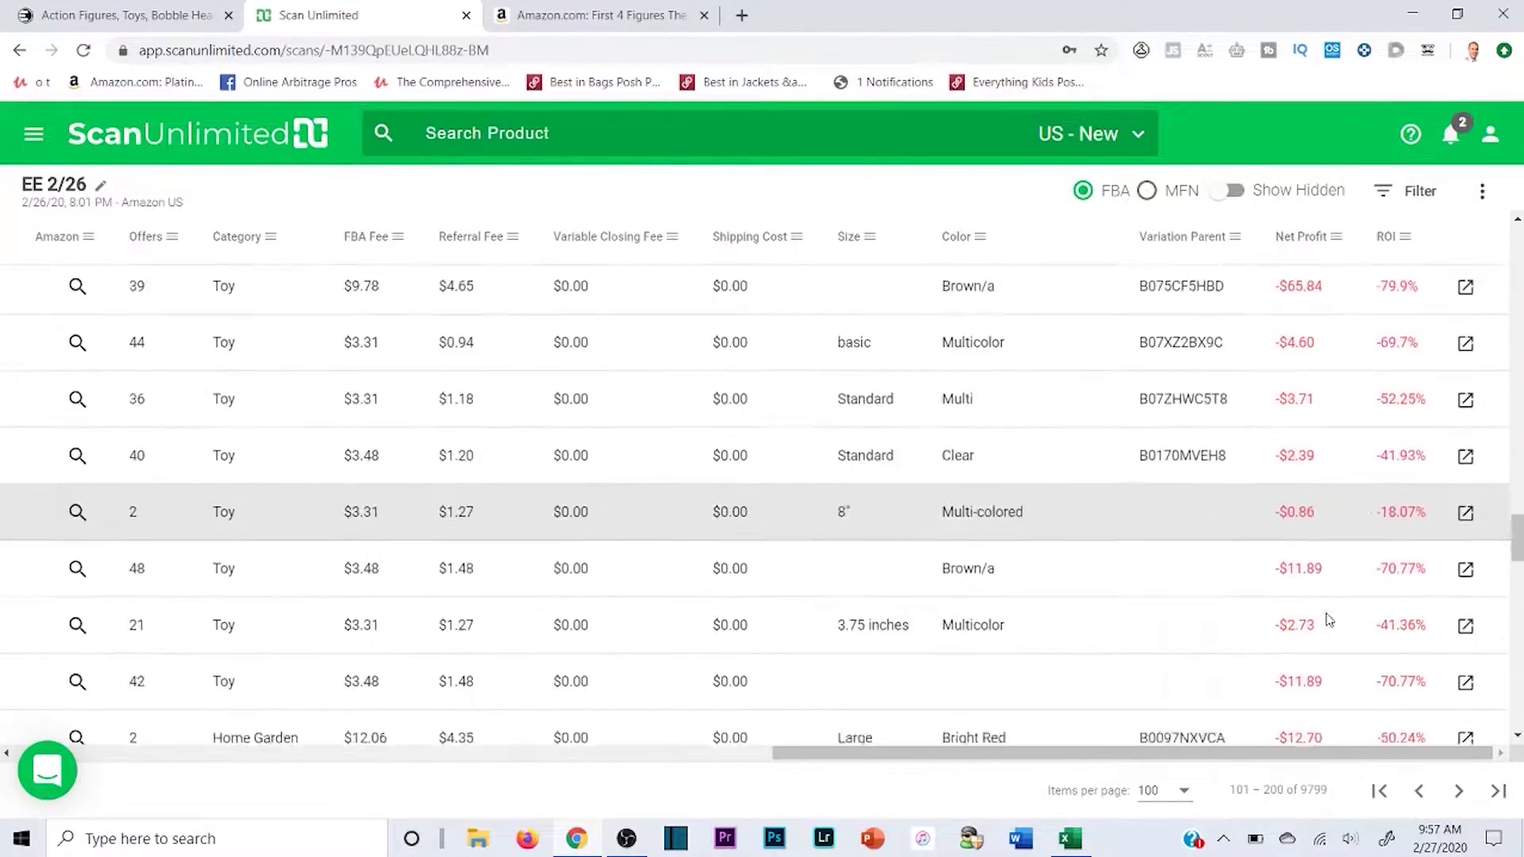
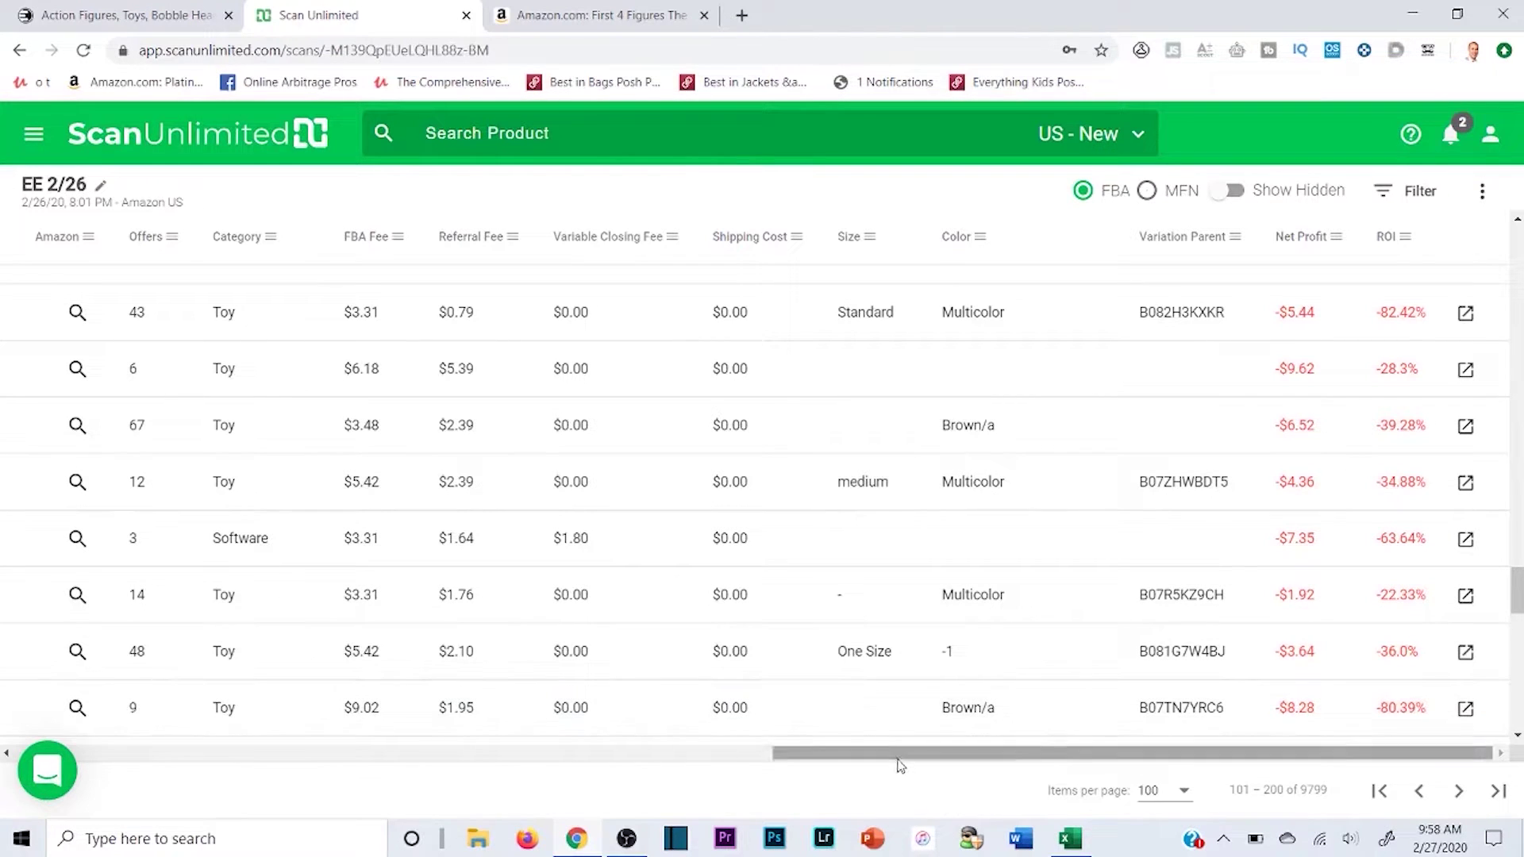
drag(898, 756, 585, 732)
scroll(585, 733, left, 5)
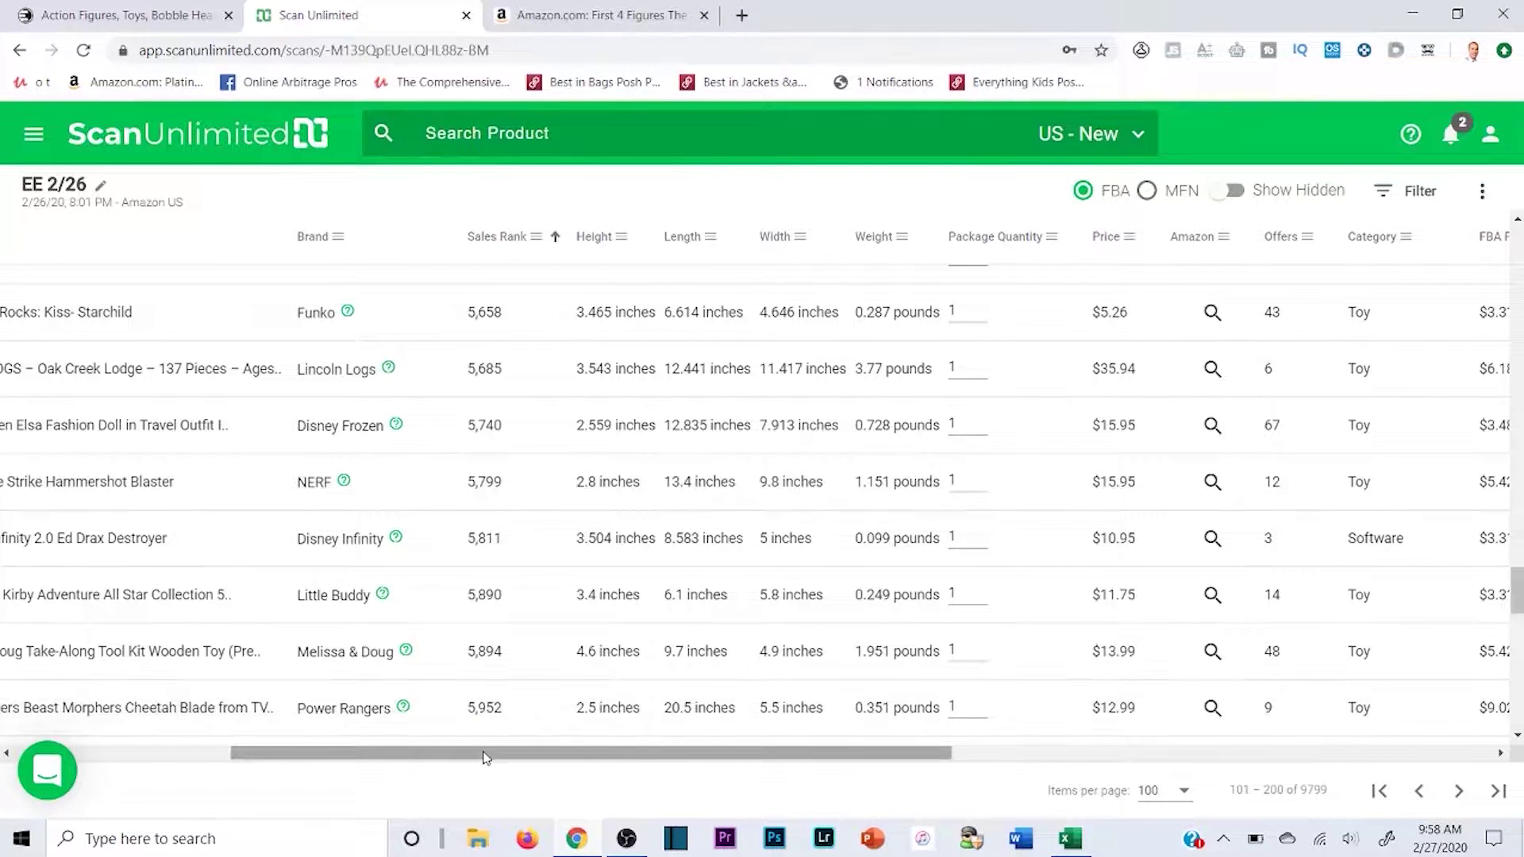
scroll(486, 746, right, 3)
scroll(930, 709, right, 10)
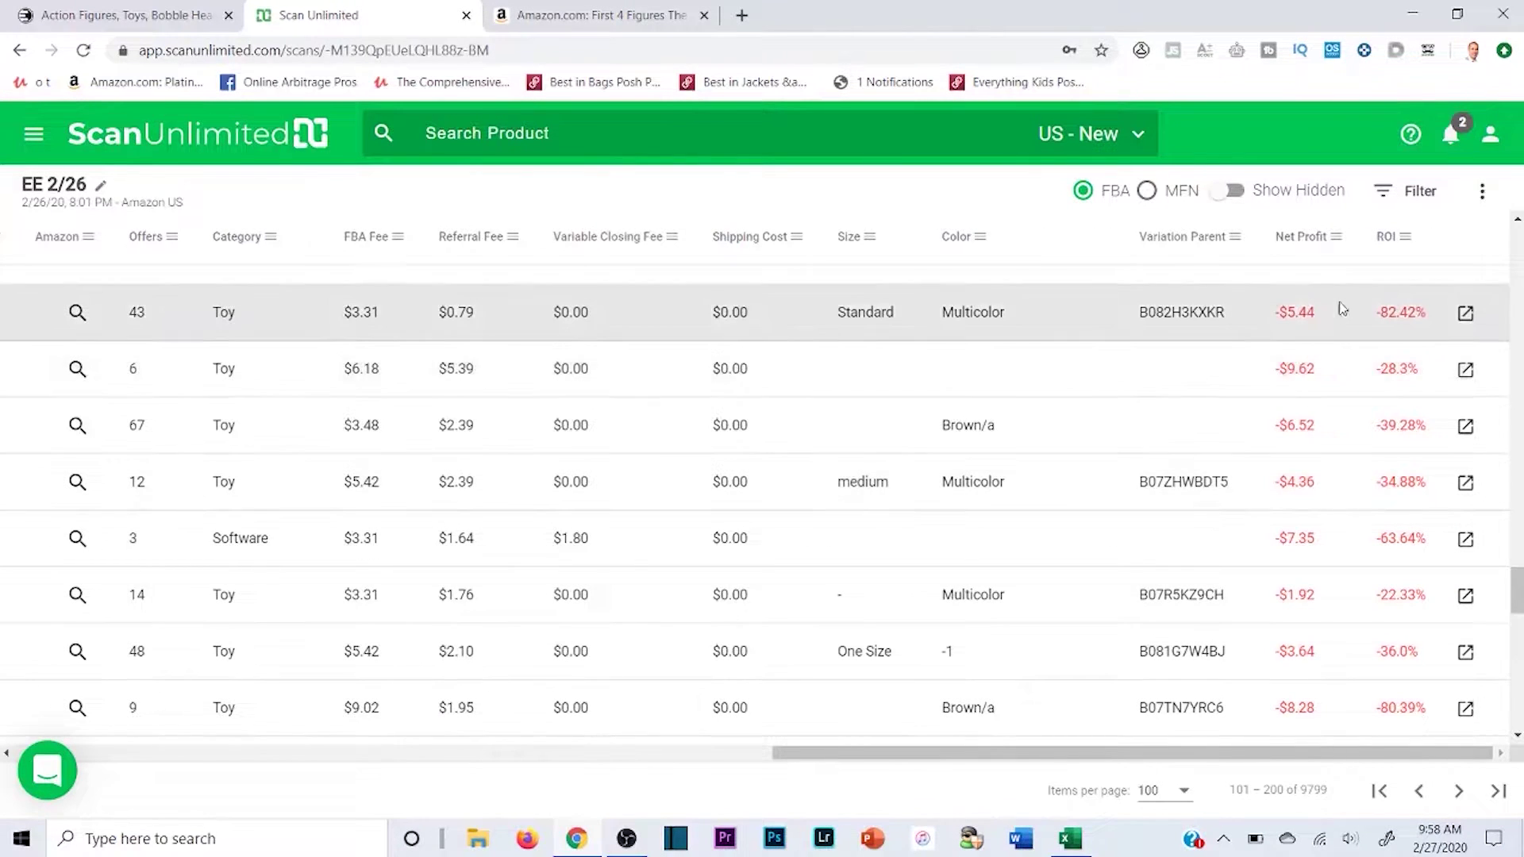
- Check the net profit and ROI of the last products on the second page and go to the third page
scroll(1355, 476, down, 13)
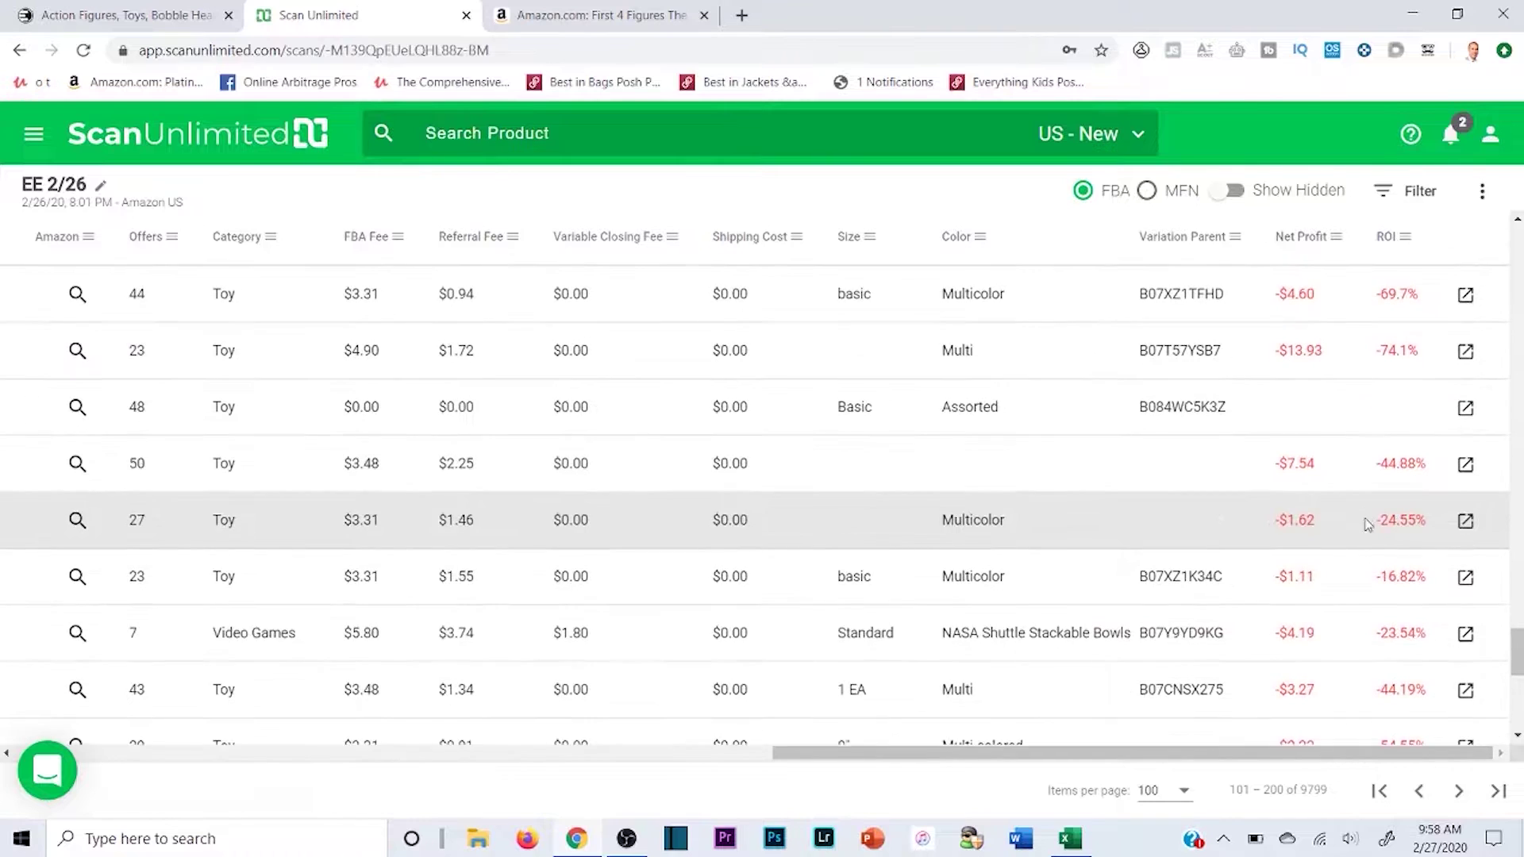
scroll(1359, 530, down, 2)
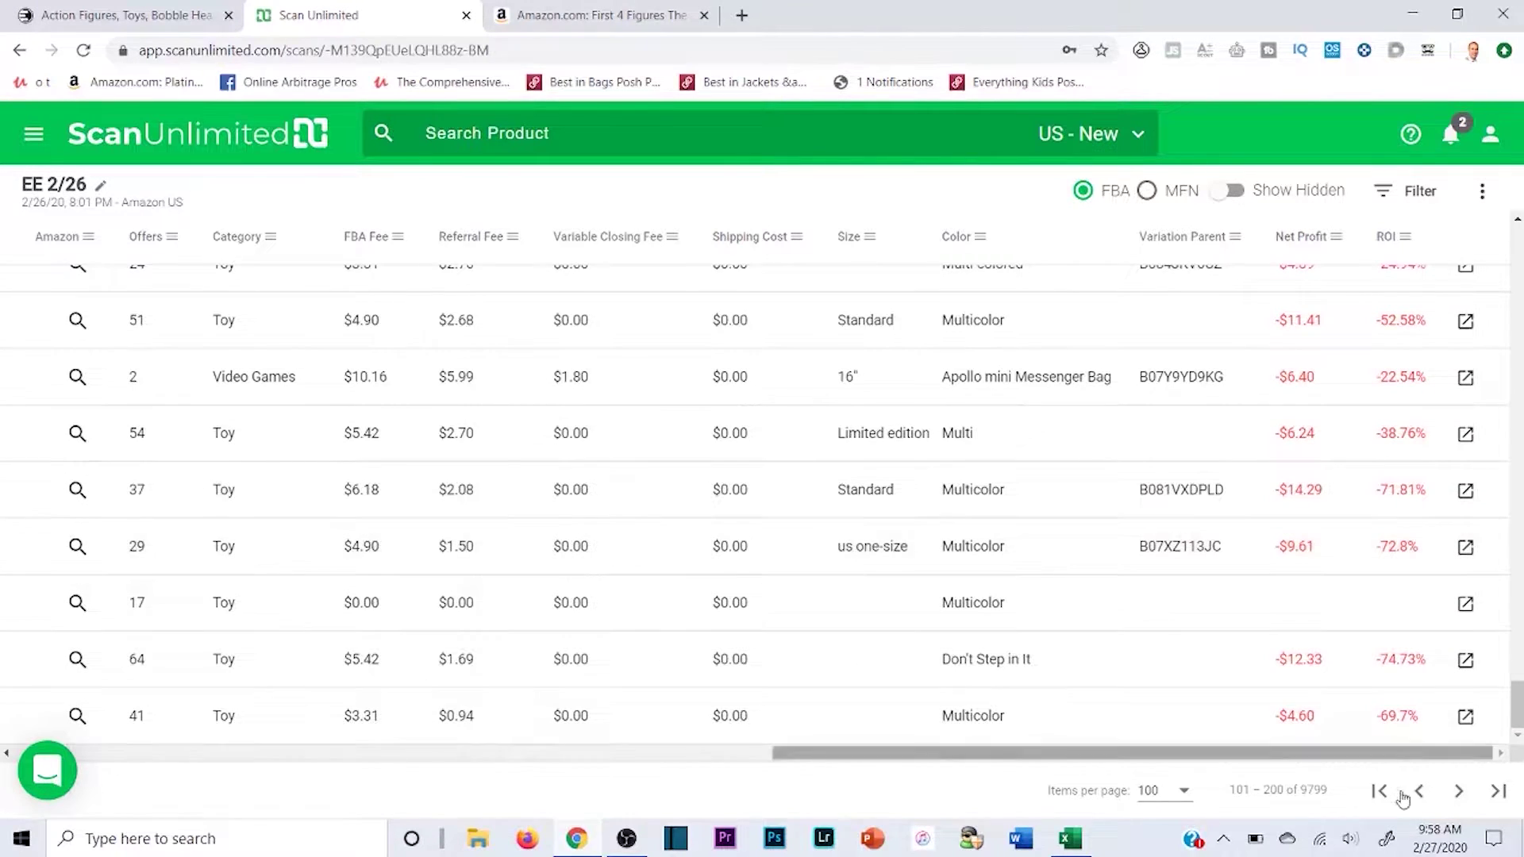
click(1452, 792)
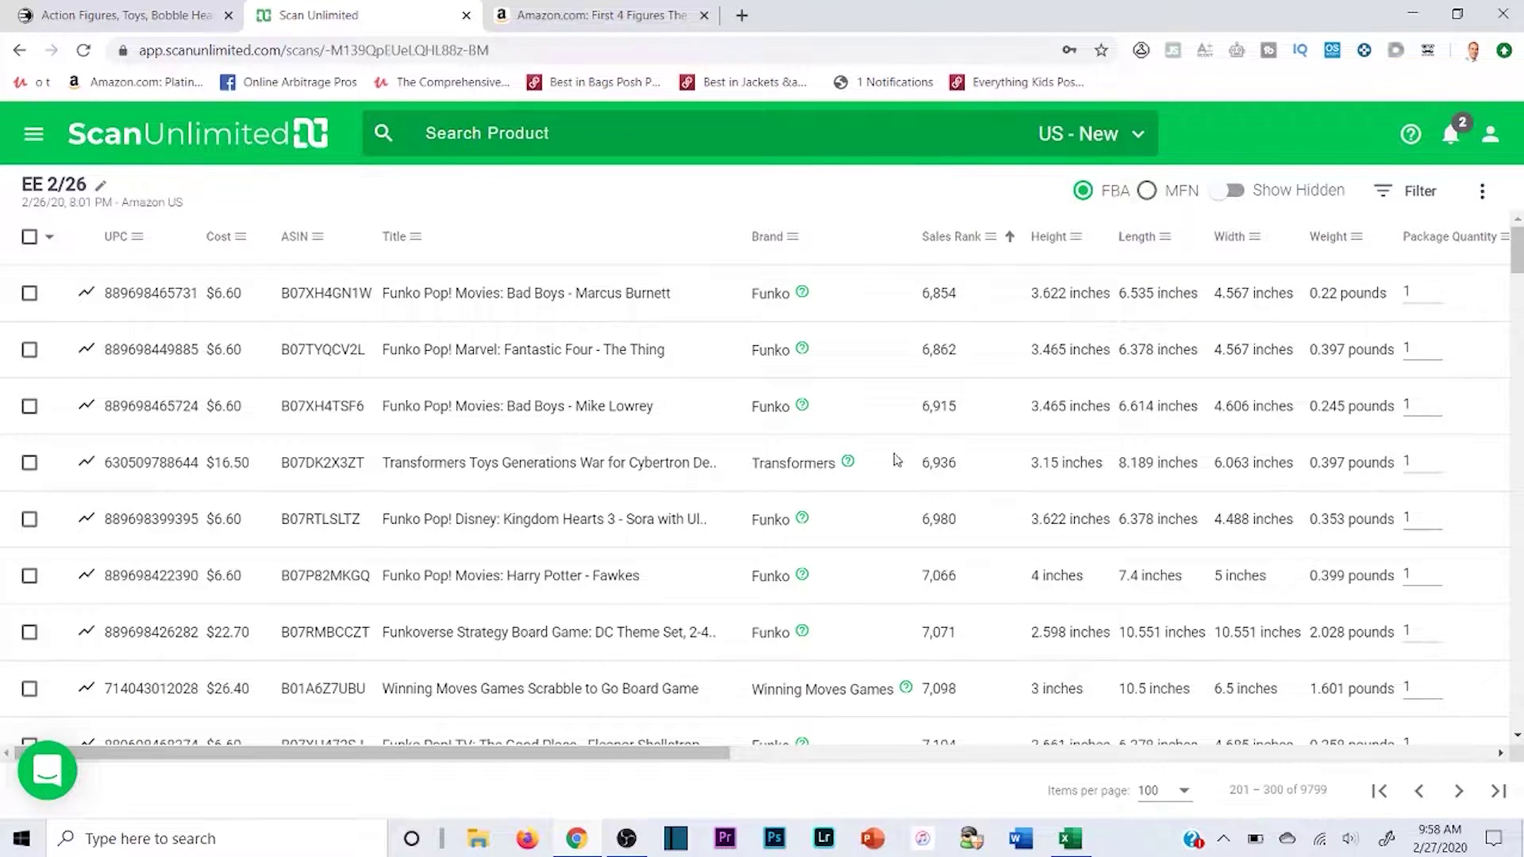
- Switch to Excel, look through the rows of the InStock Report 2.26.2020 workbook, and return to the Scan Unlimited results
click(1057, 839)
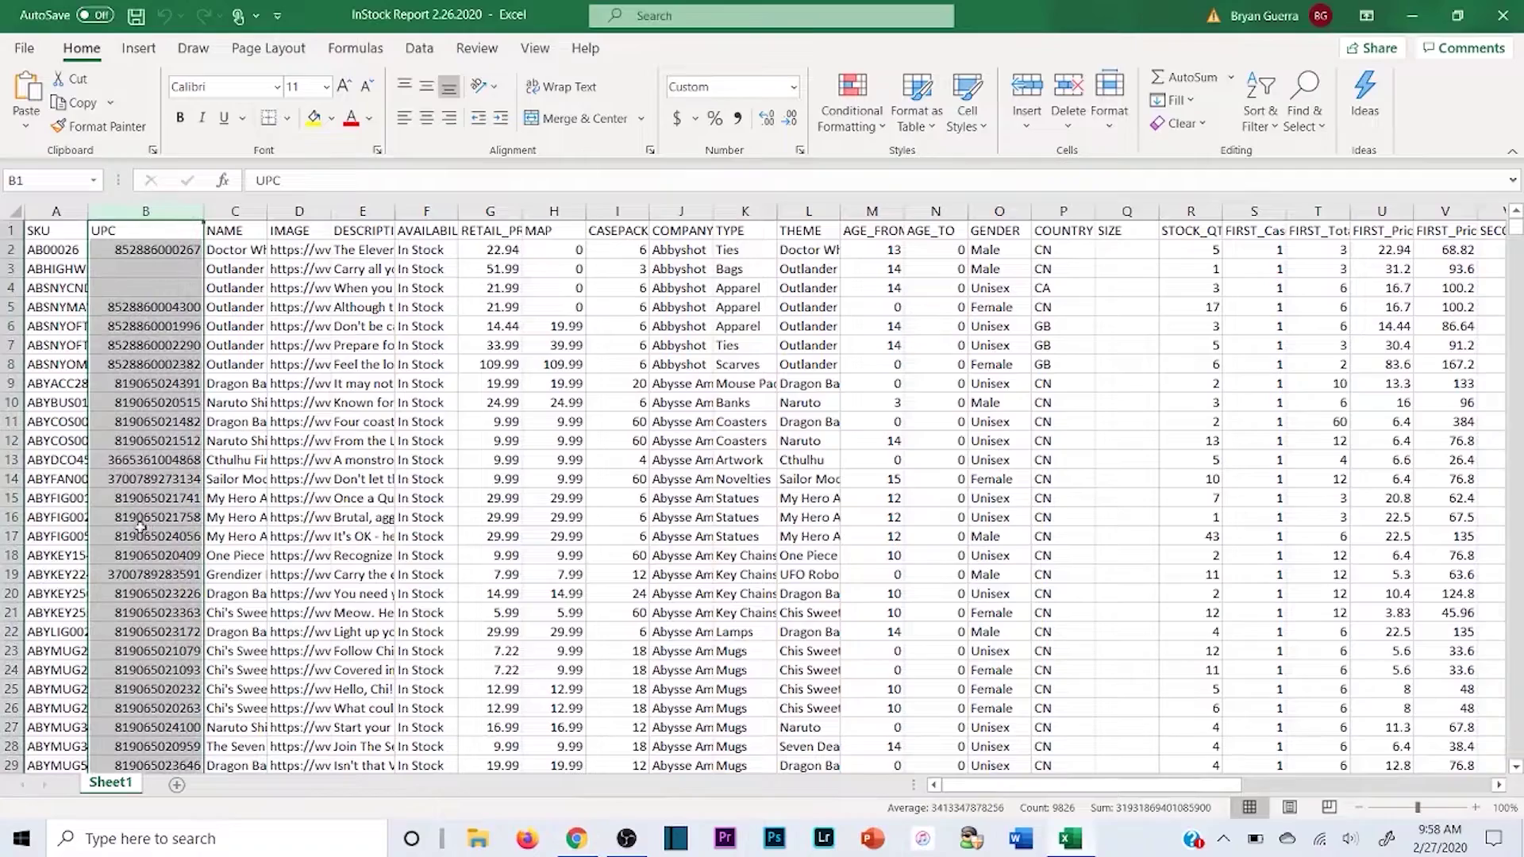
drag(1516, 234, 1516, 750)
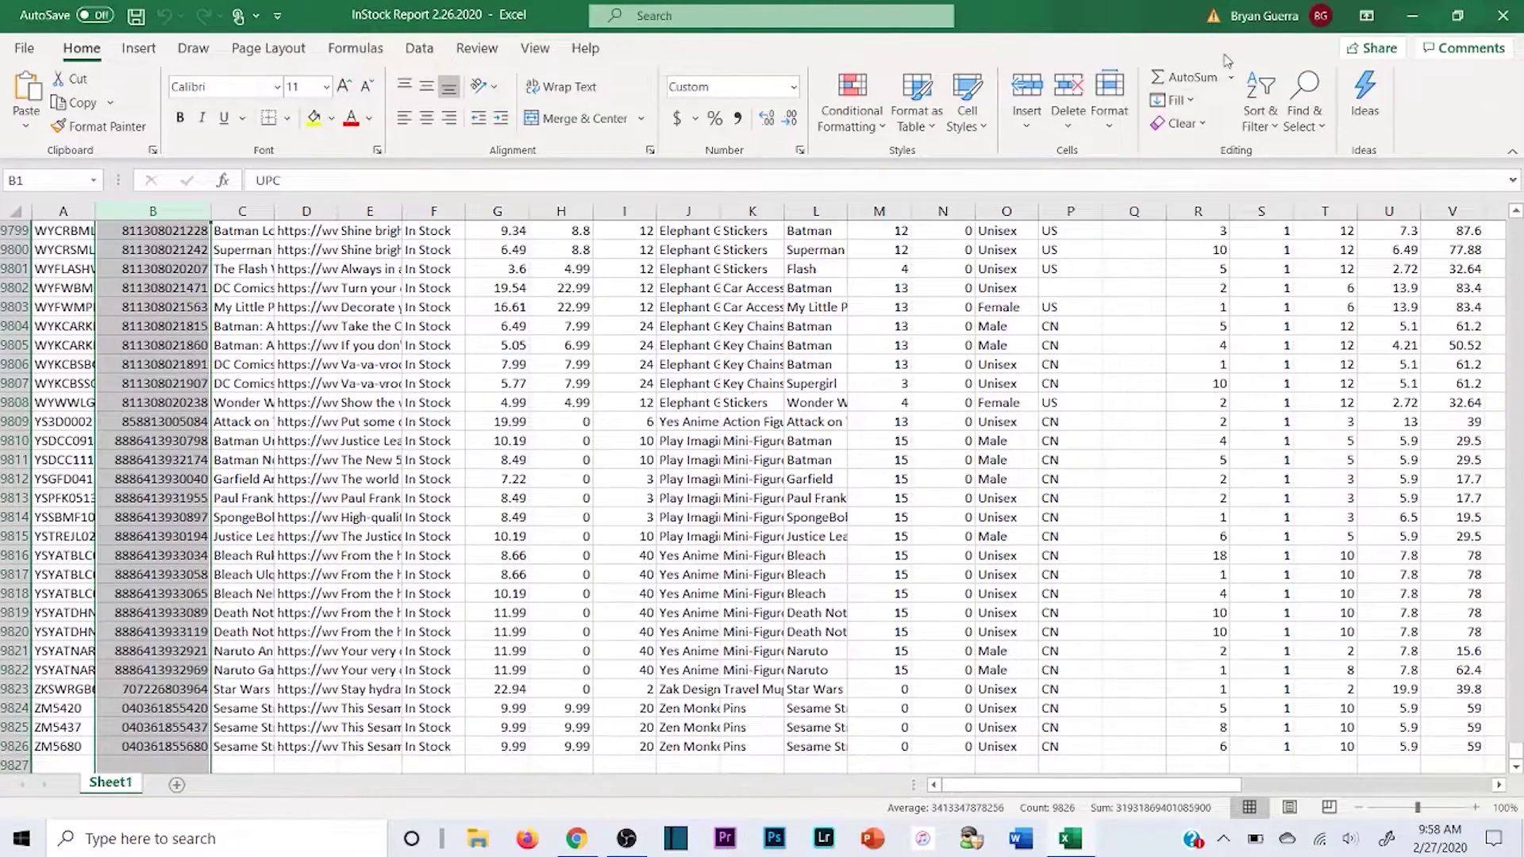
click(1516, 550)
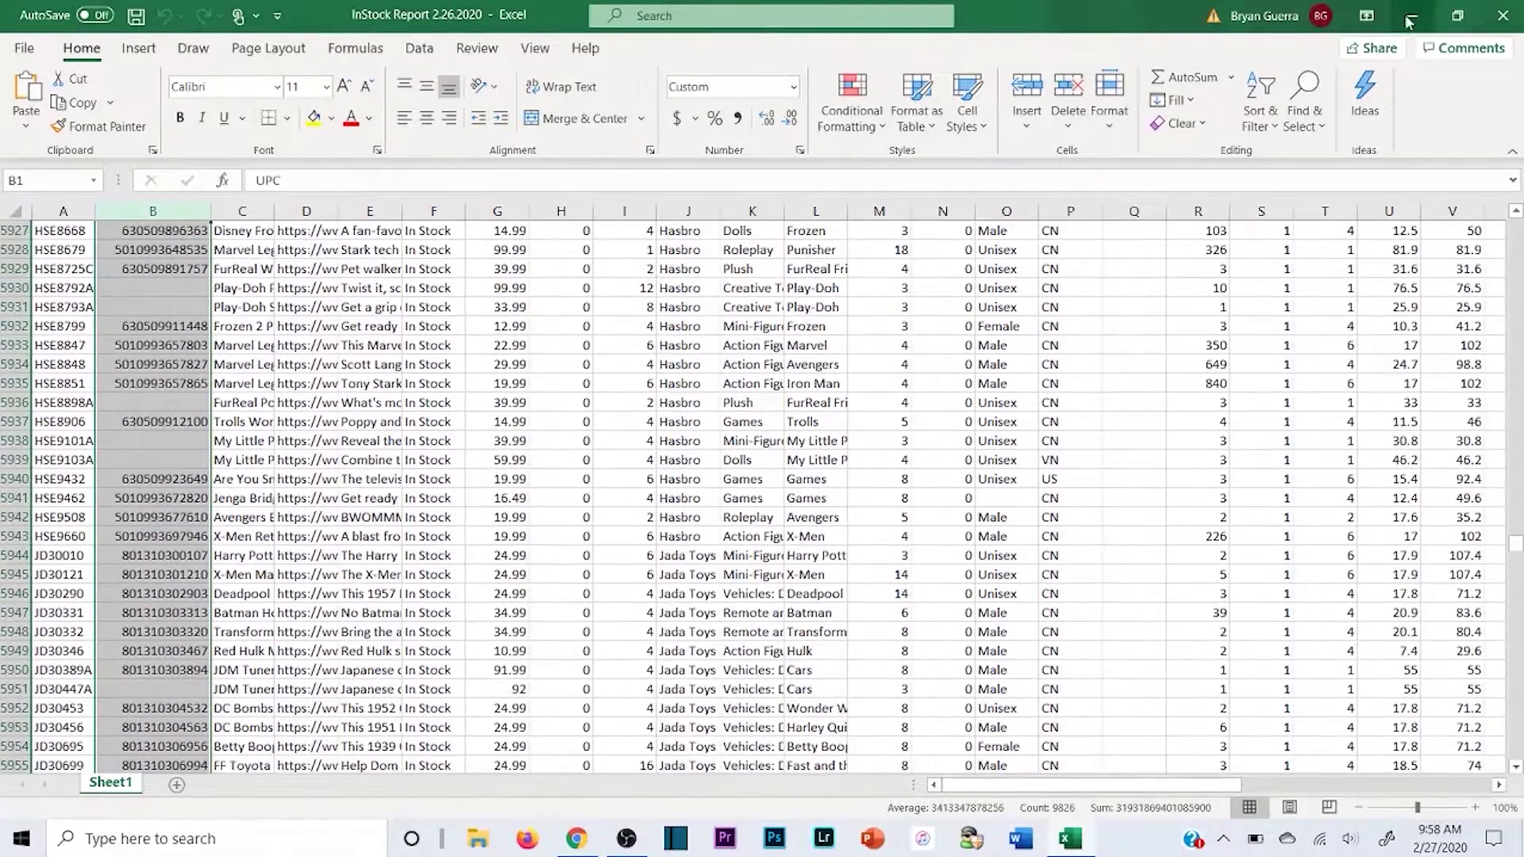
click(1412, 15)
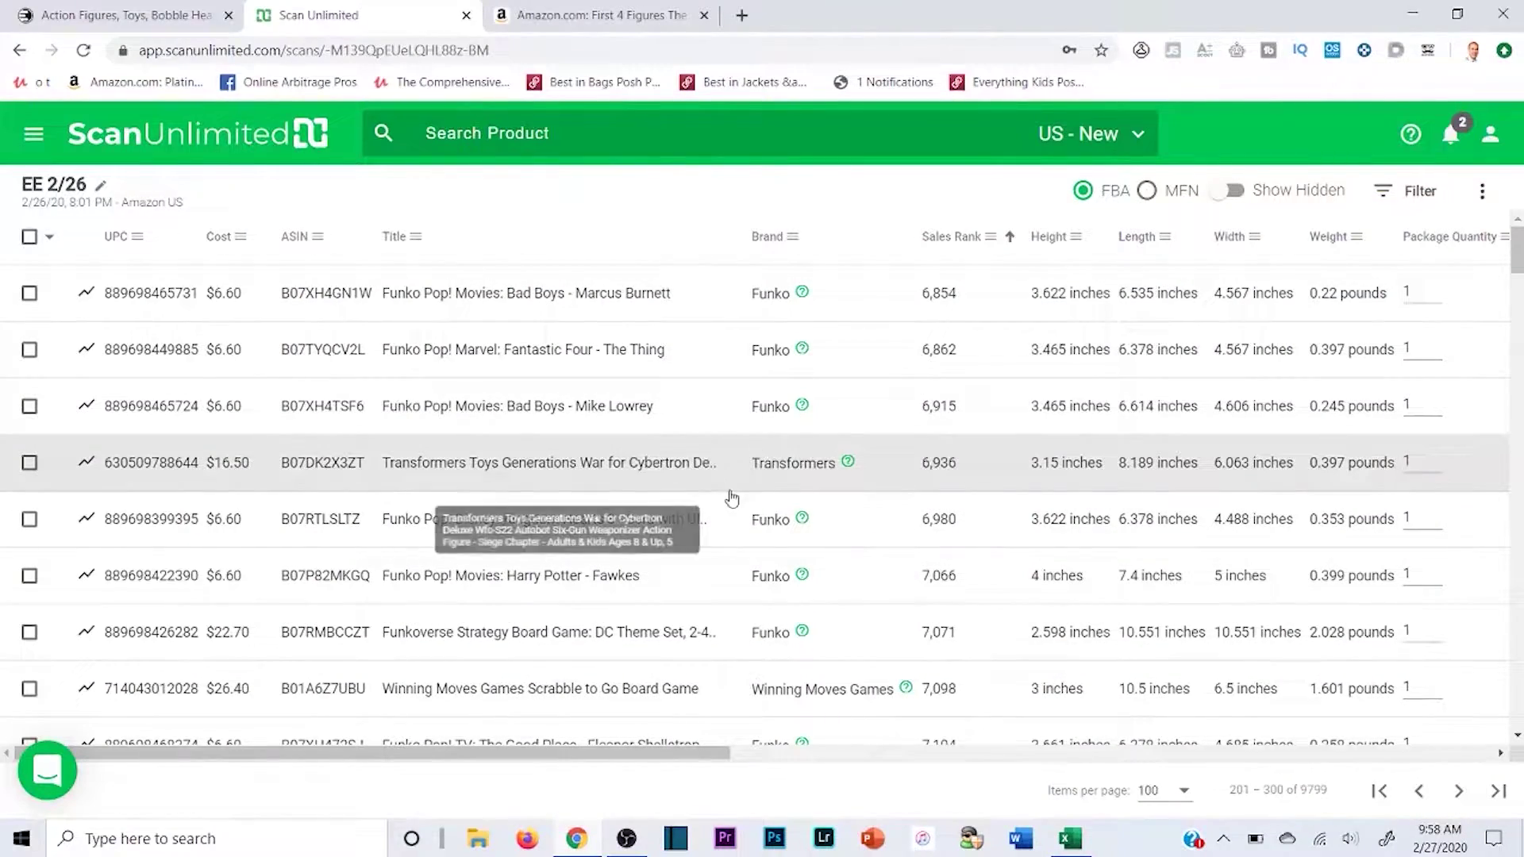
- Review the net profit and ROI of the products on the third results page and go to the fourth page
drag(632, 753, 1395, 752)
scroll(1422, 596, down, 15)
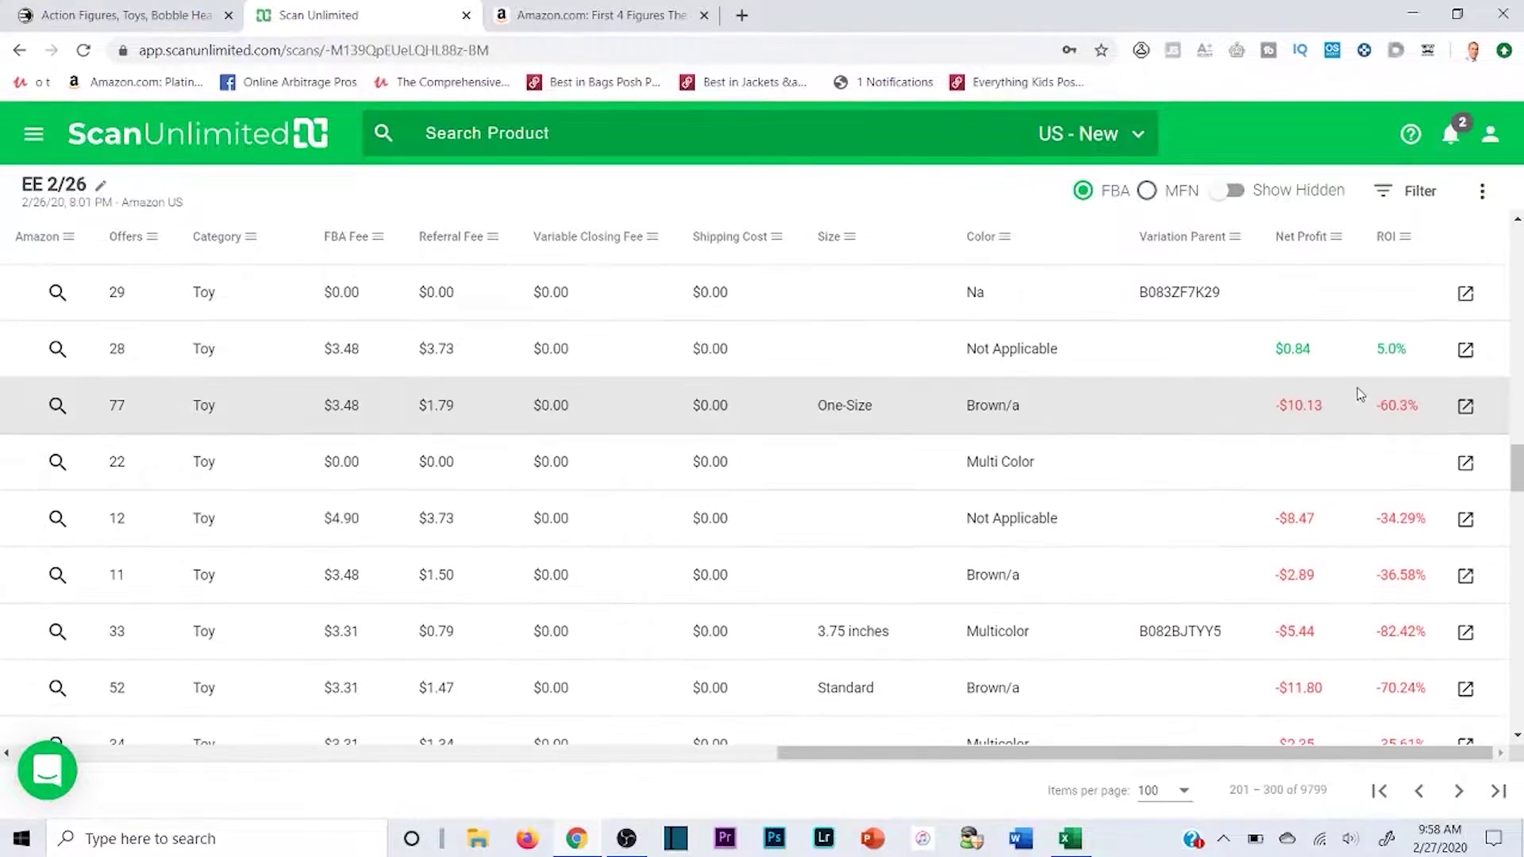
scroll(1349, 351, down, 8)
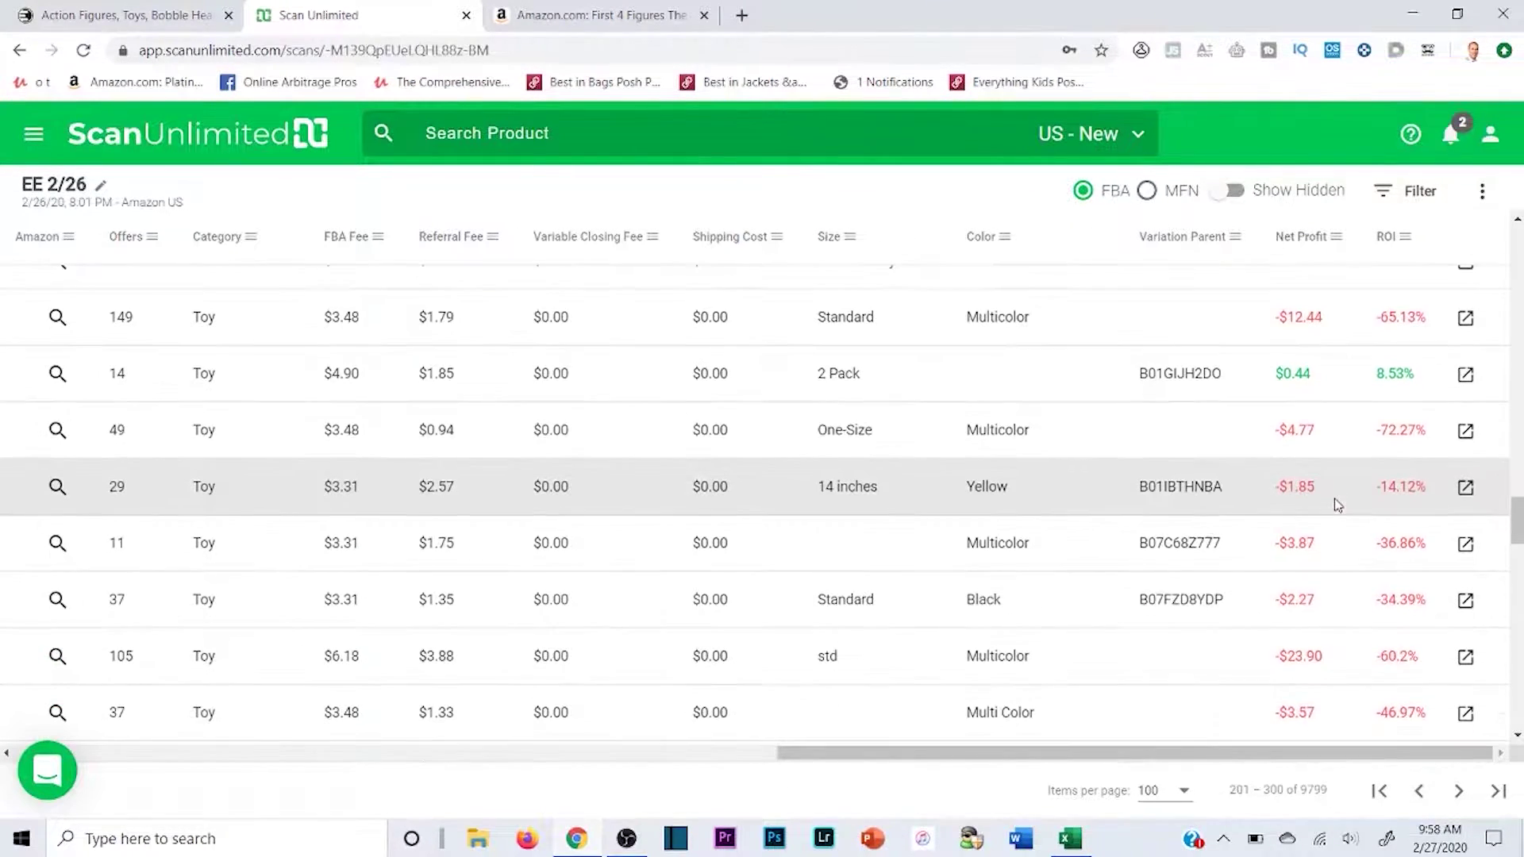
scroll(1362, 423, down, 15)
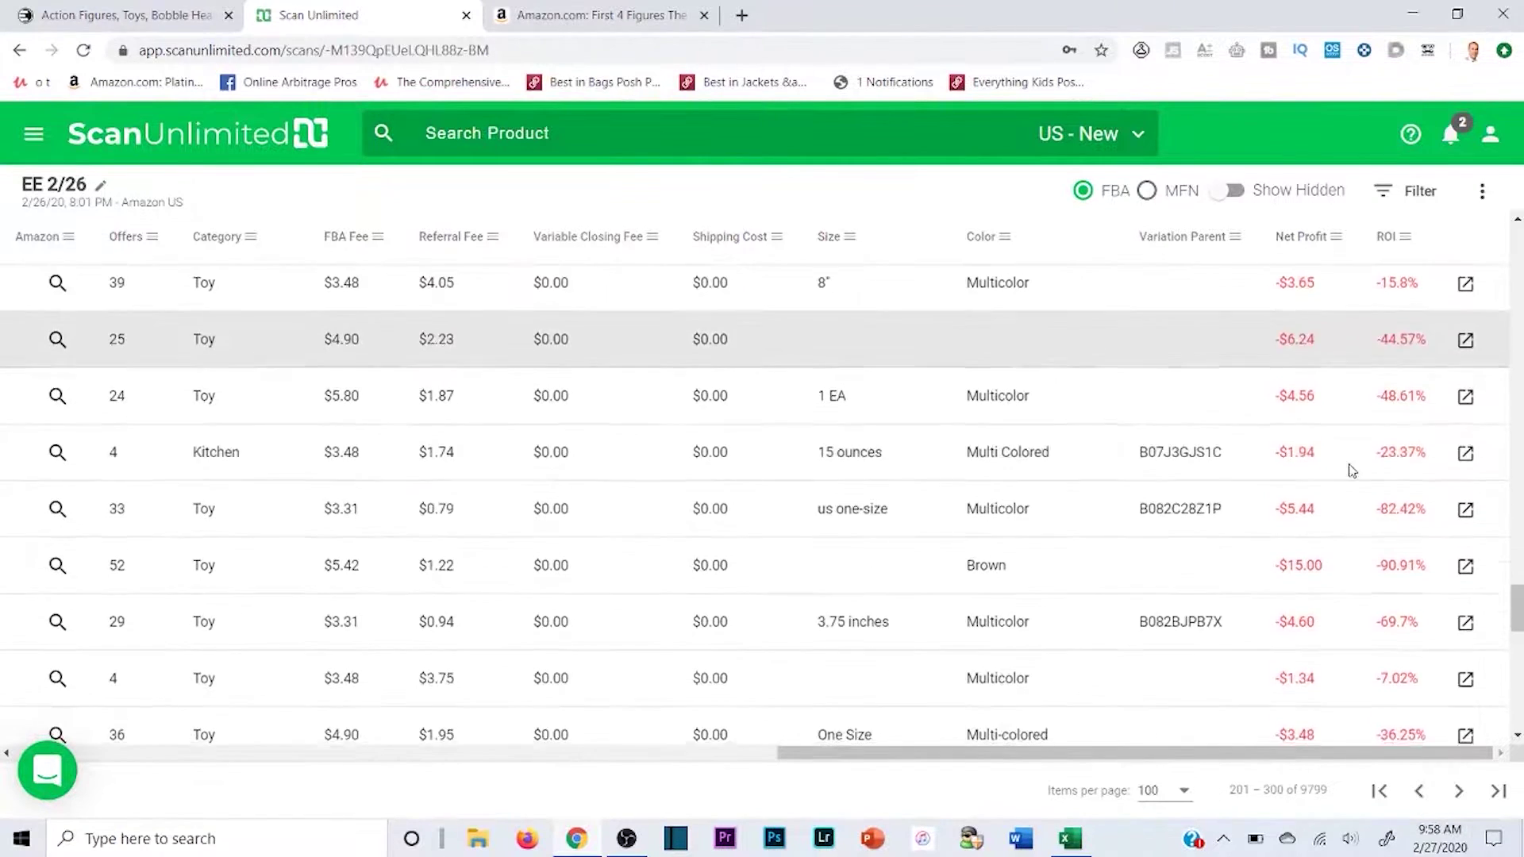
click(1457, 792)
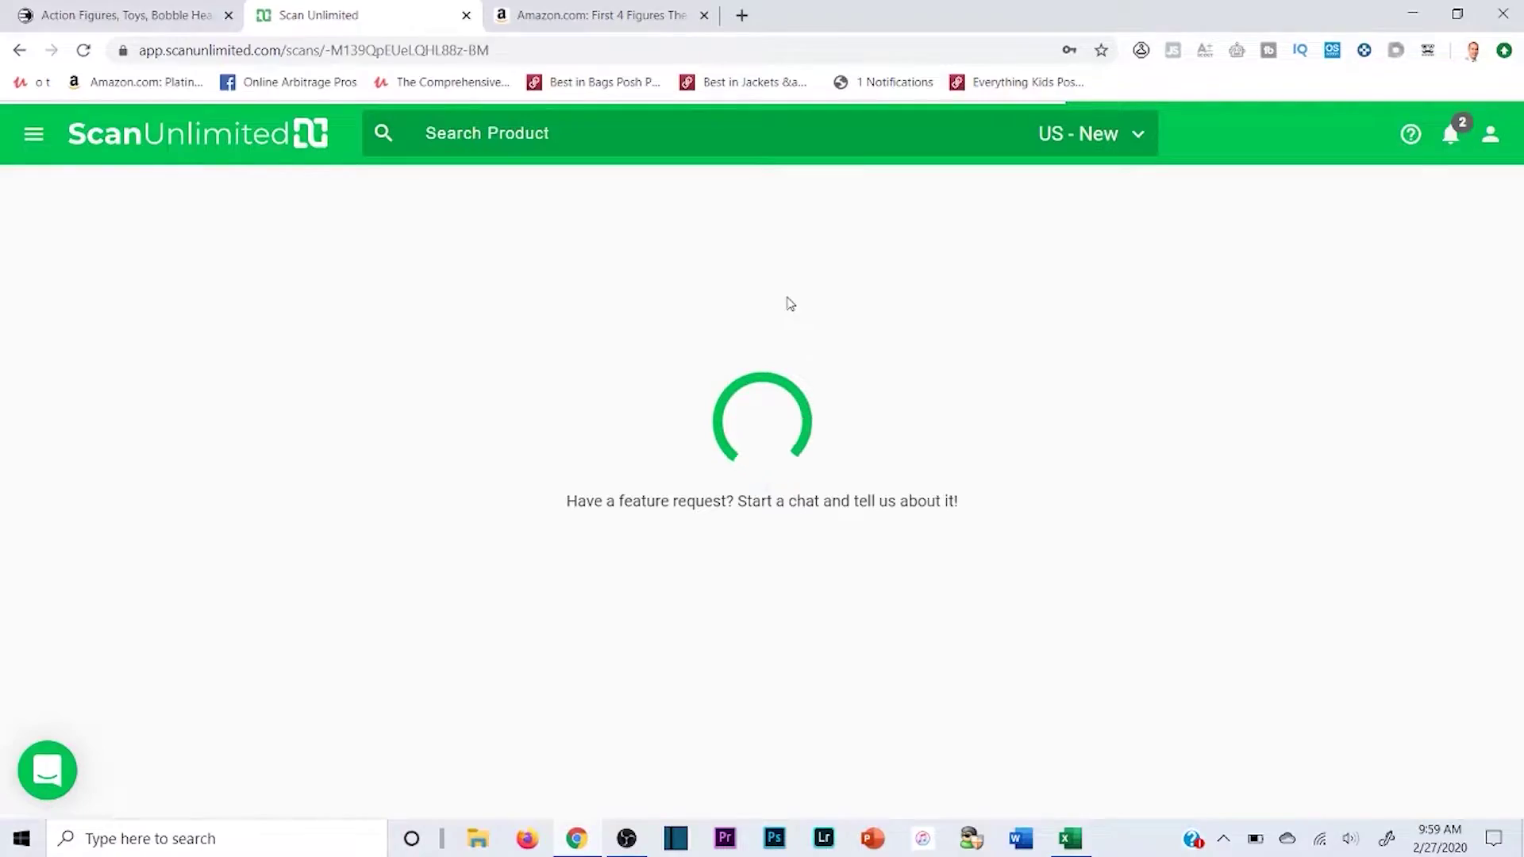
- Switch to the EE Distribution website and look over the product lists and shop sections on its homepage
click(173, 8)
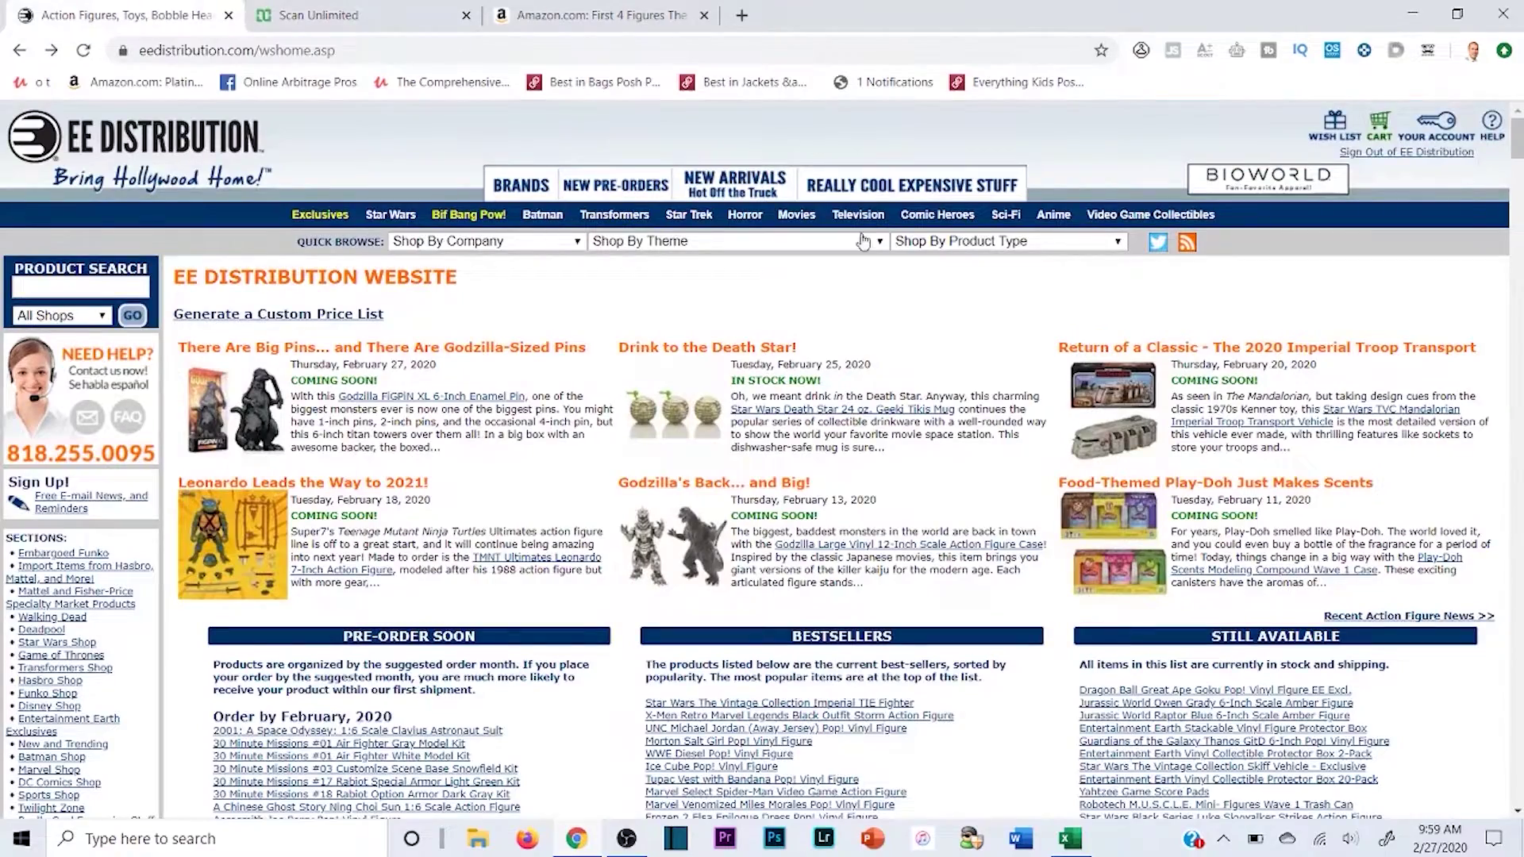
scroll(864, 240, down, 9)
scroll(108, 267, up, 5)
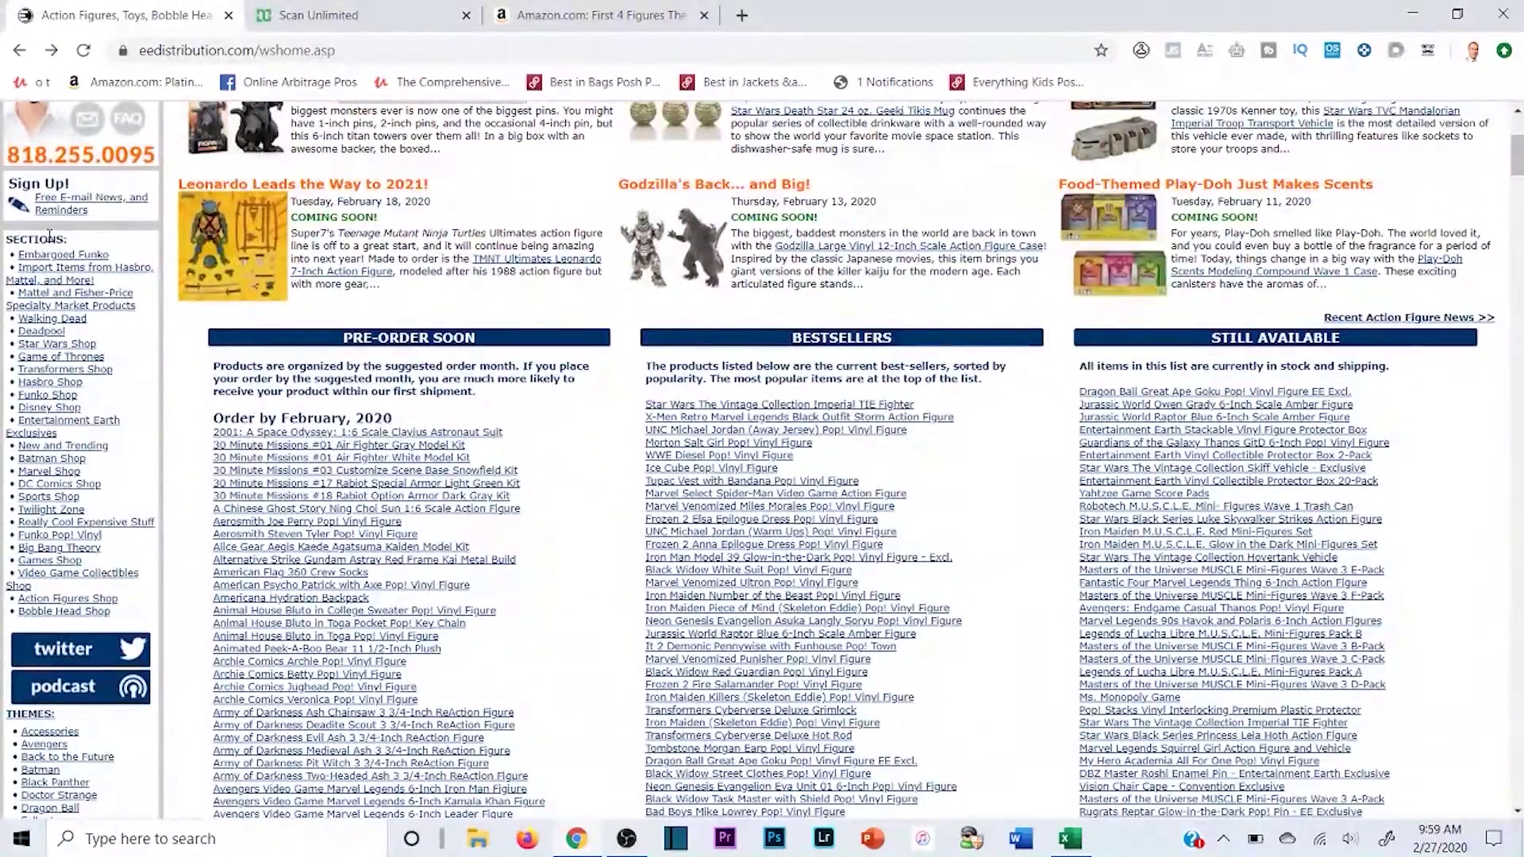
scroll(837, 253, up, 4)
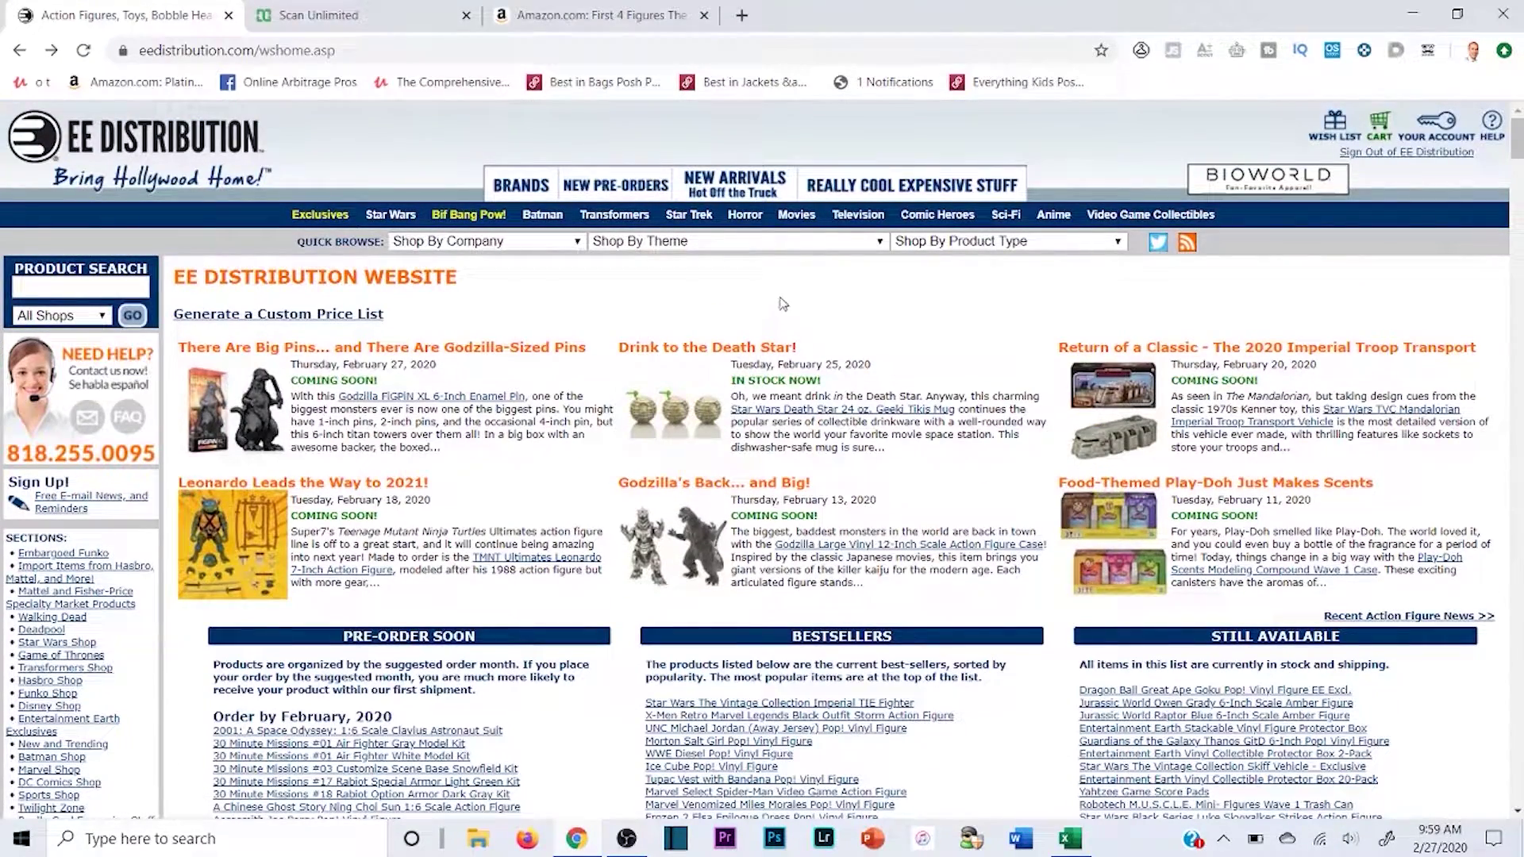
- Return to Scan Unlimited and review the net profit and ROI of the fourth-page products, including The Beatles Abbey Road kitchen item
click(342, 15)
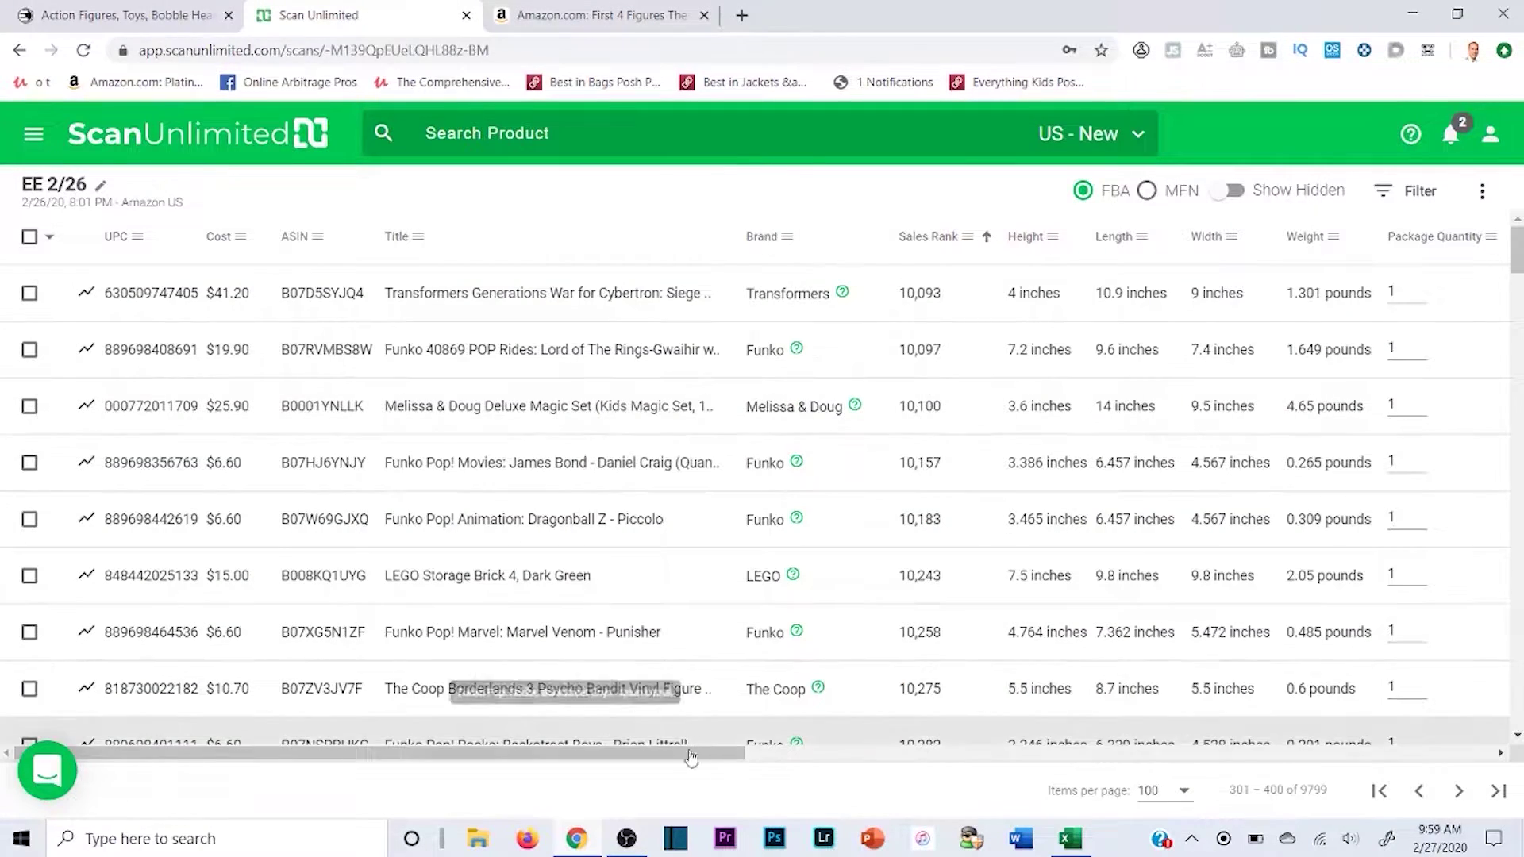
drag(698, 750, 1389, 752)
scroll(1367, 561, down, 4)
scroll(1367, 561, down, 20)
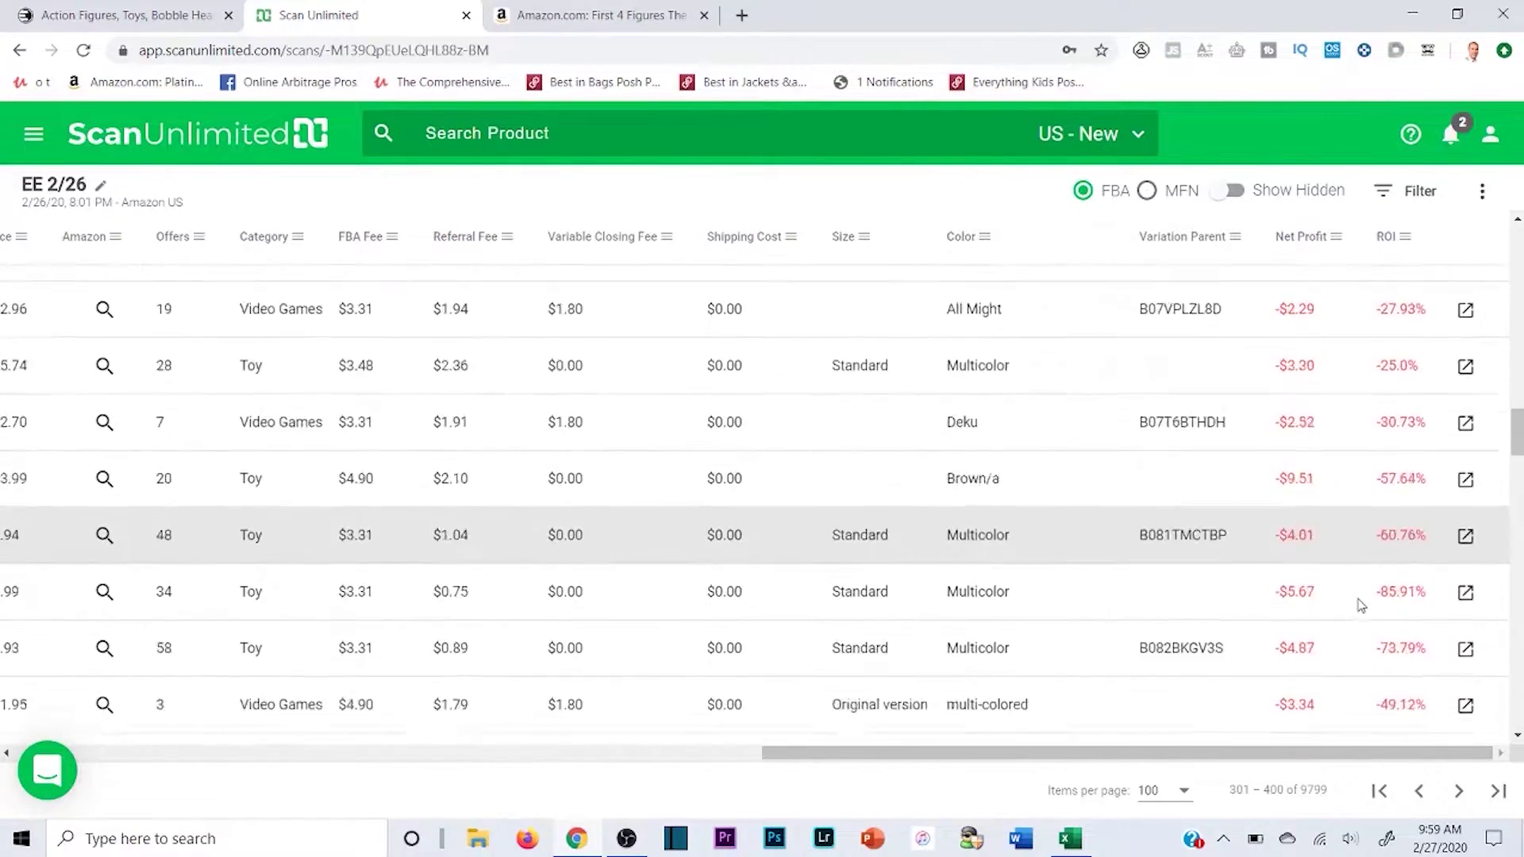
scroll(1361, 605, down, 20)
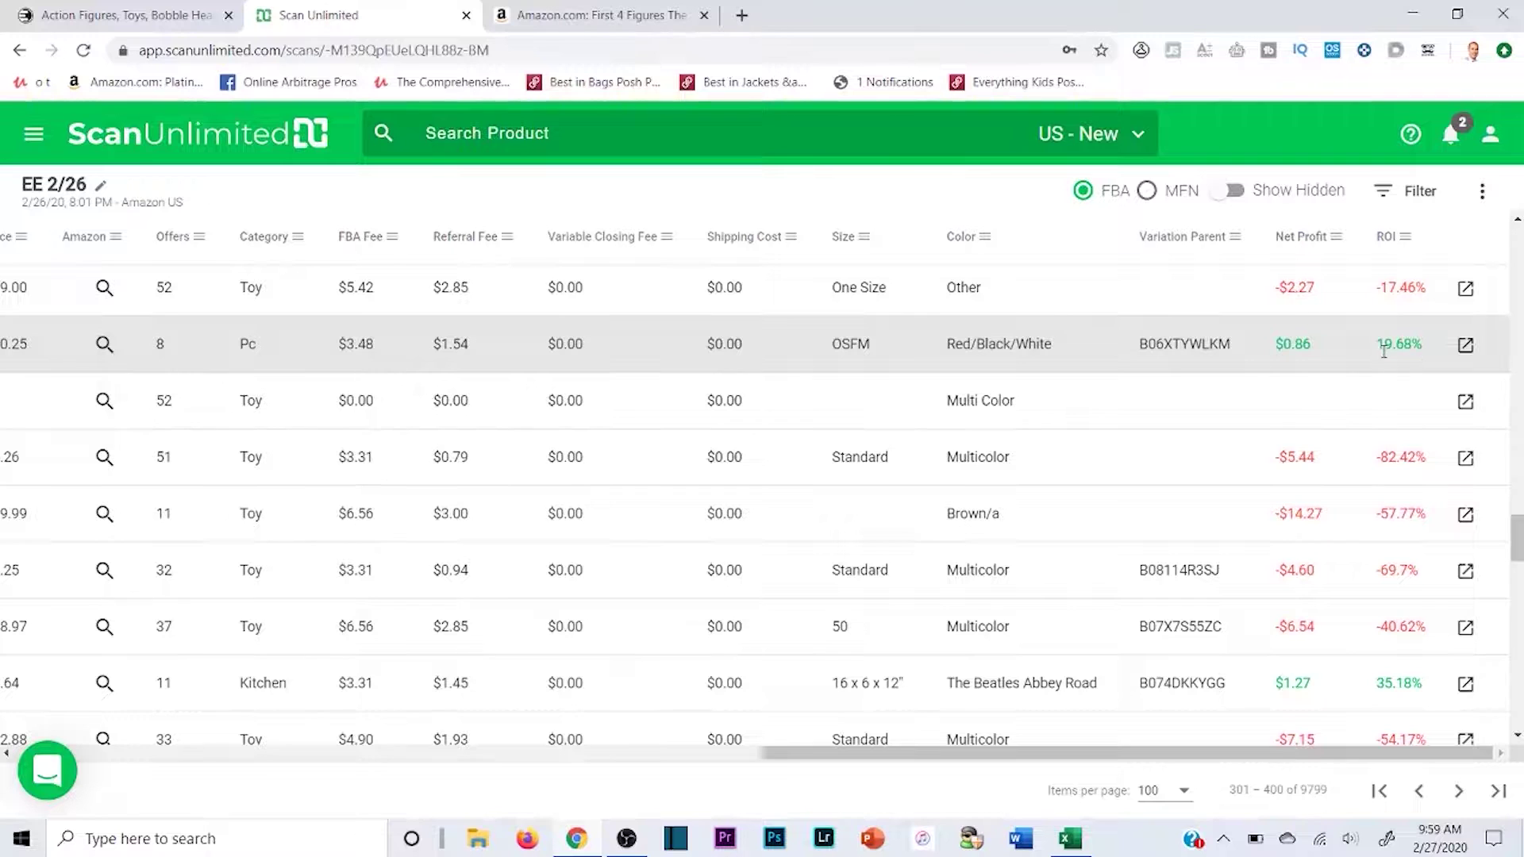
scroll(1349, 397, down, 2)
scroll(1349, 516, up, 1)
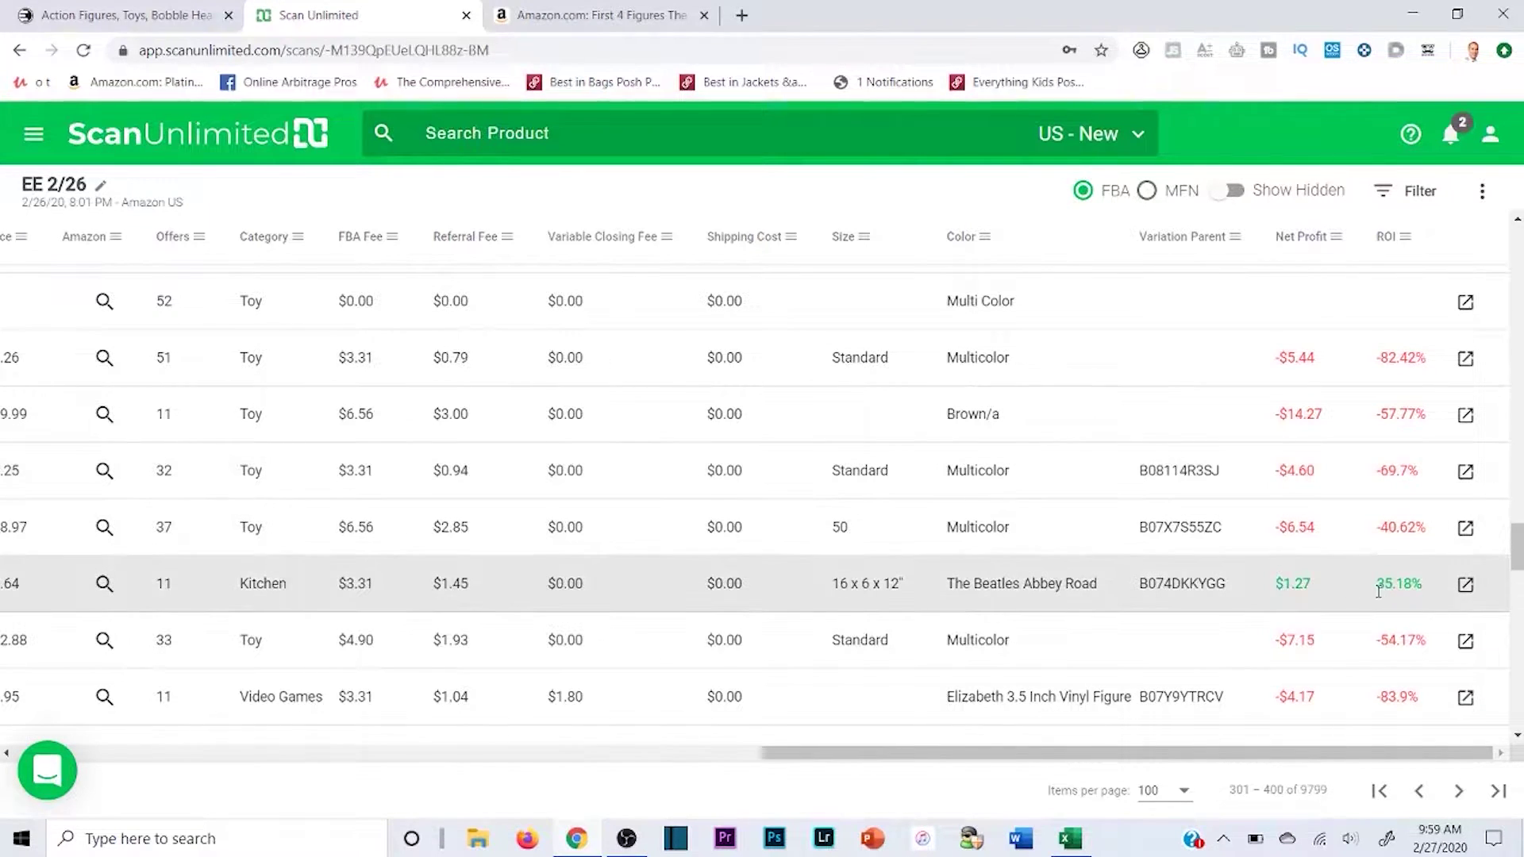
scroll(1439, 585, down, 2)
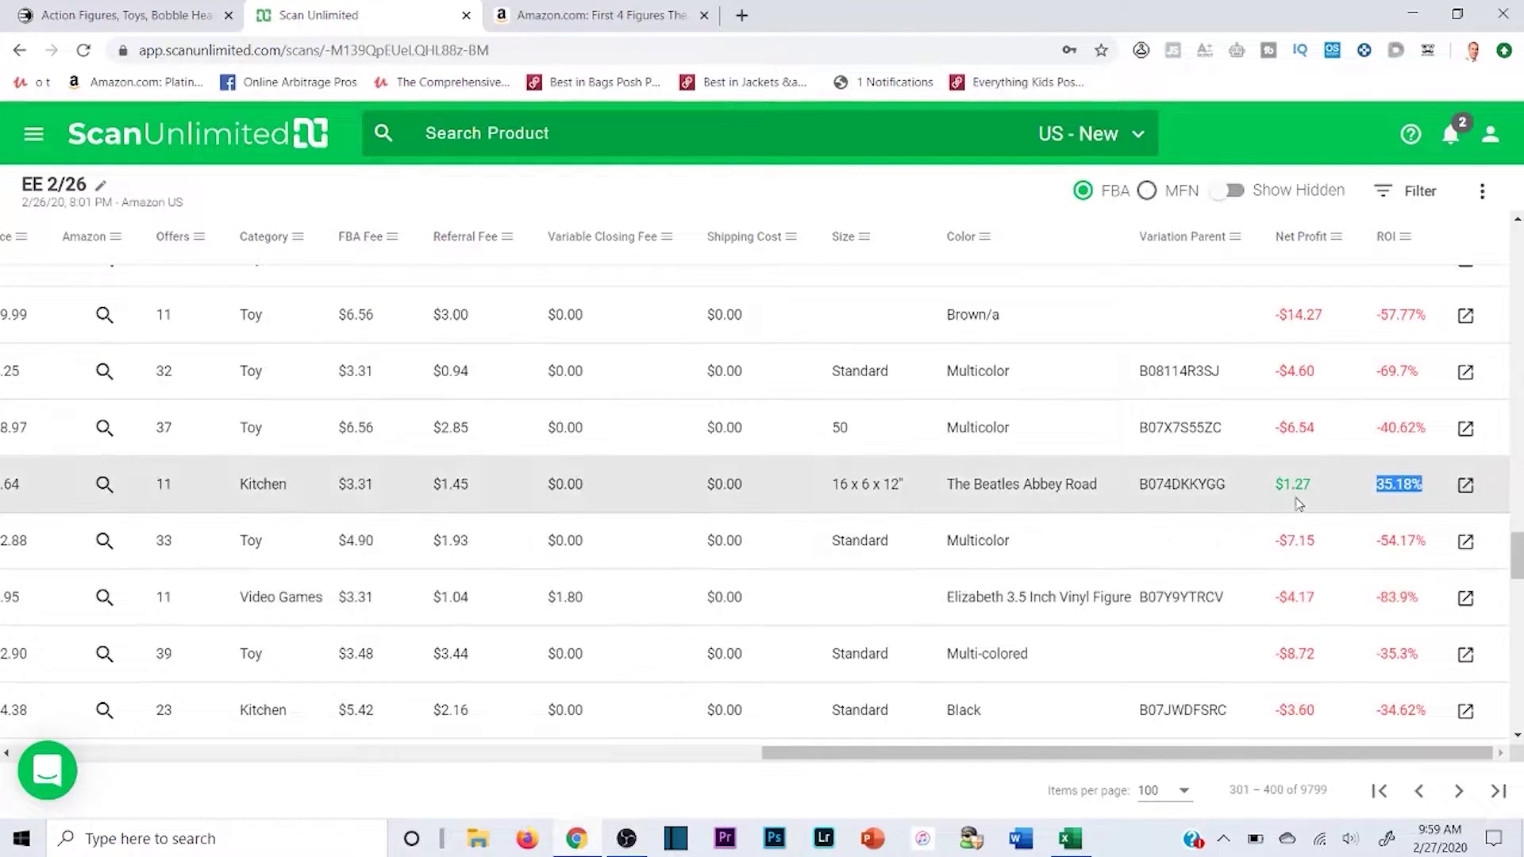
scroll(1331, 512, down, 15)
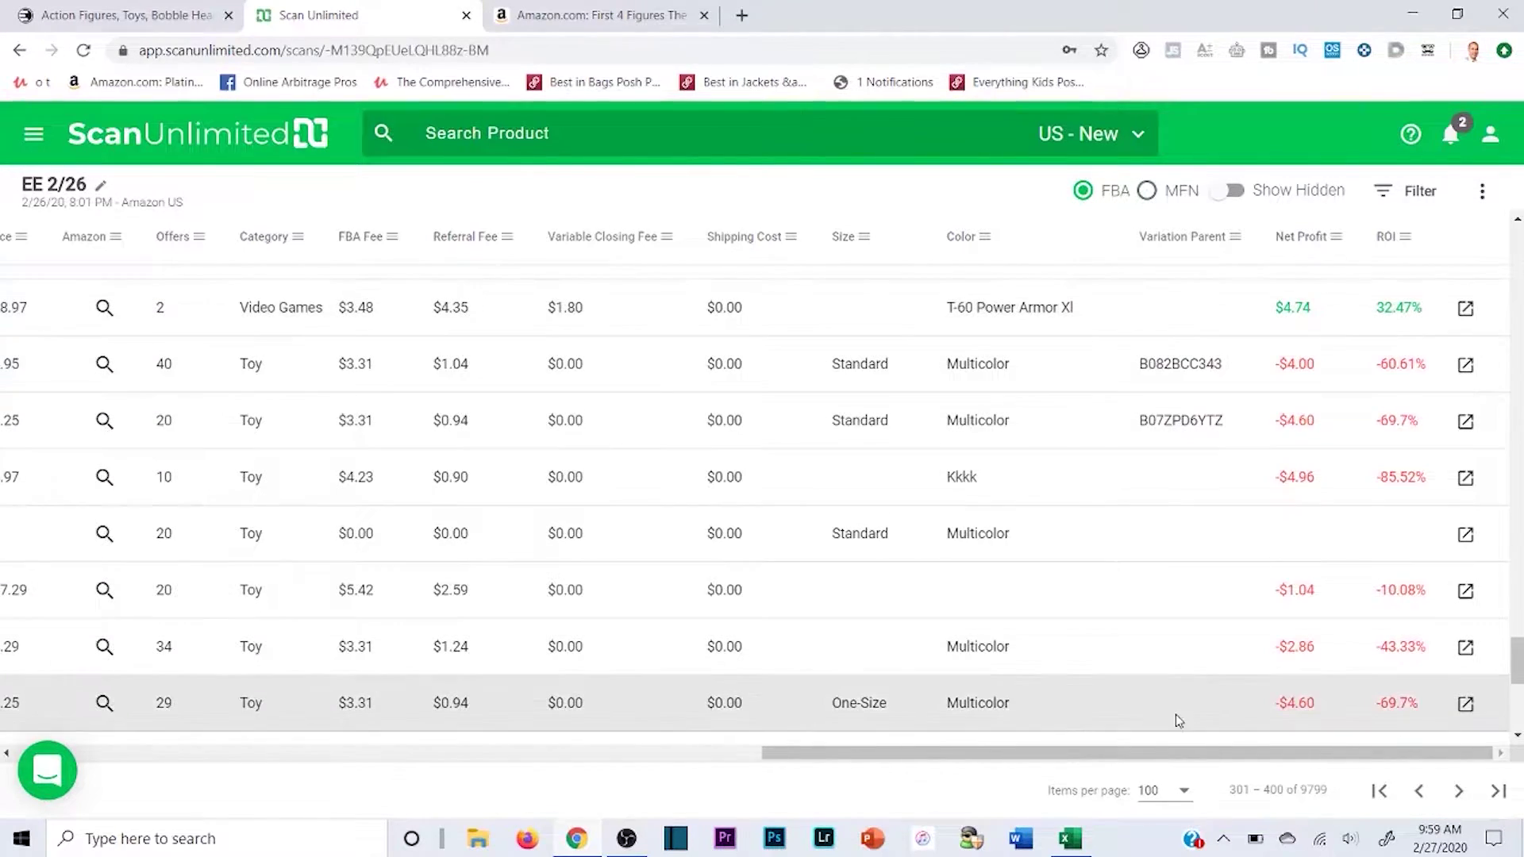
- Check the titles and sales ranks around the FiGPiN Fallout T-60 Power Armor, review the remaining profits, and go to the fifth page
drag(1146, 758, 289, 595)
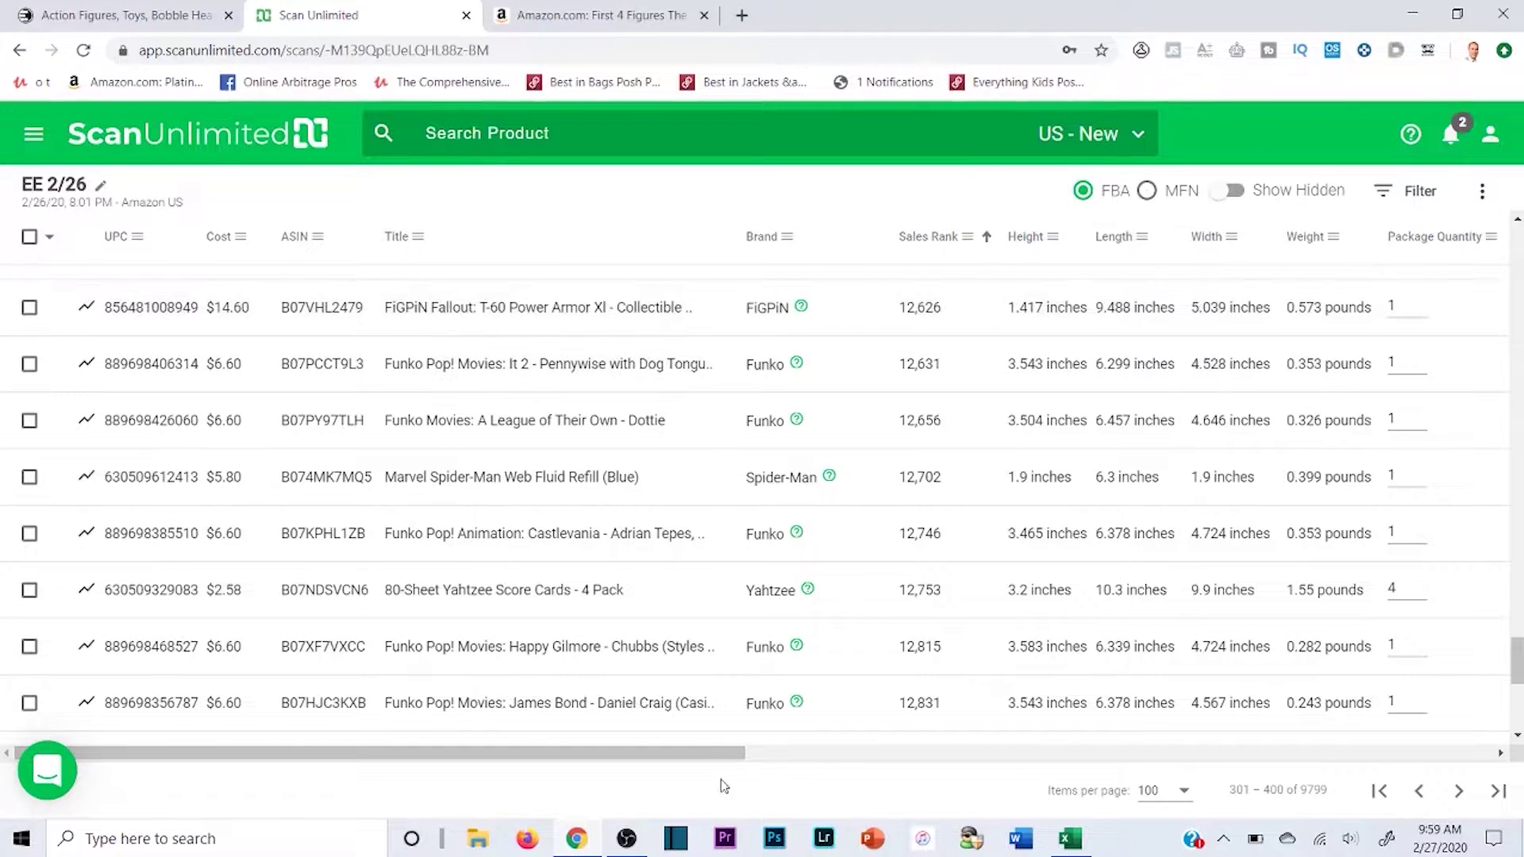
drag(700, 750, 1448, 754)
scroll(1460, 516, down, 5)
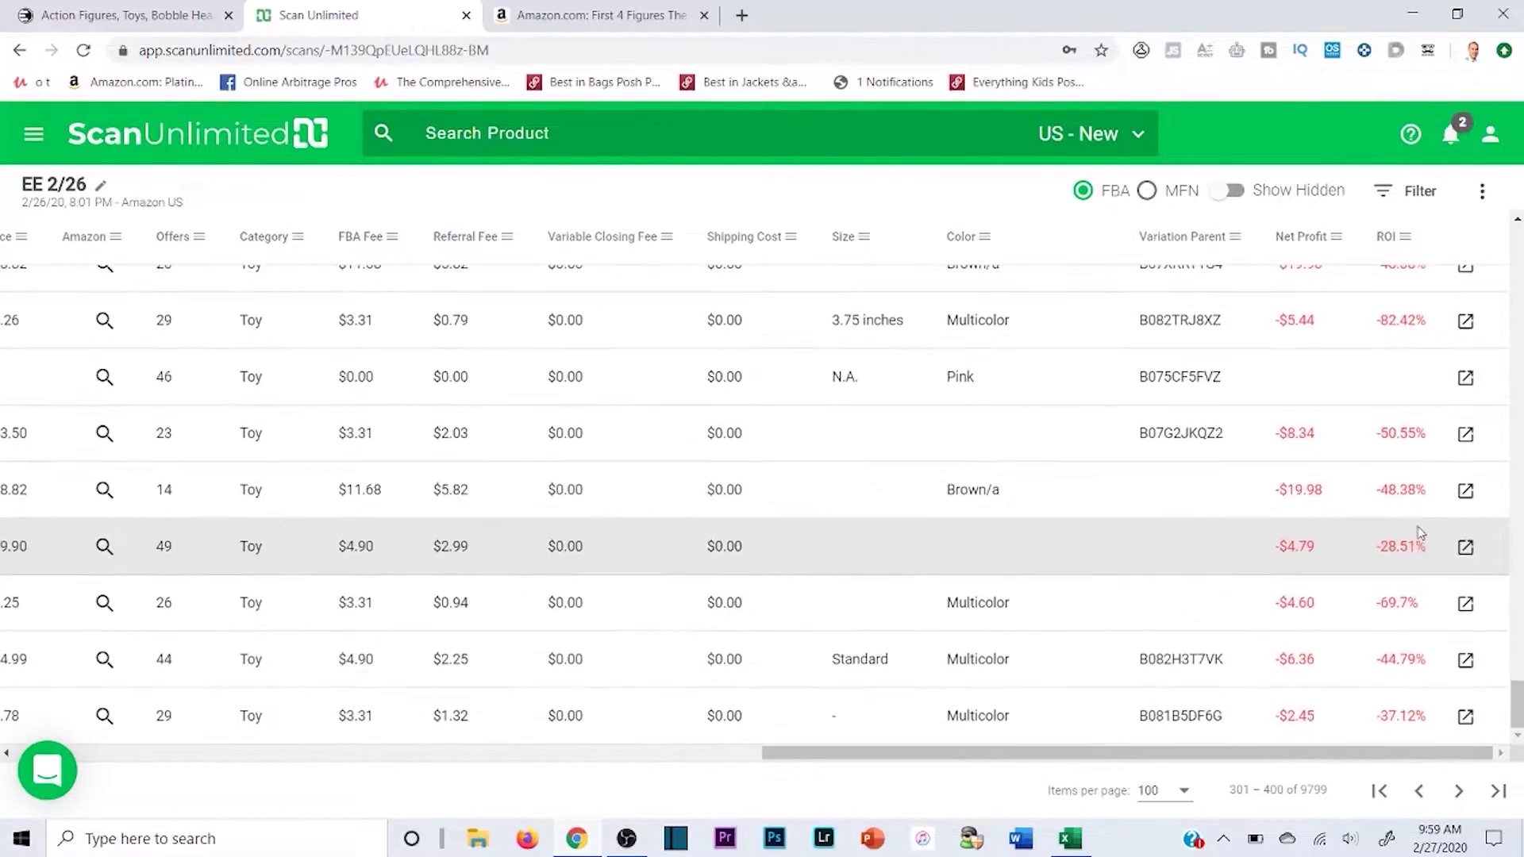
click(1458, 791)
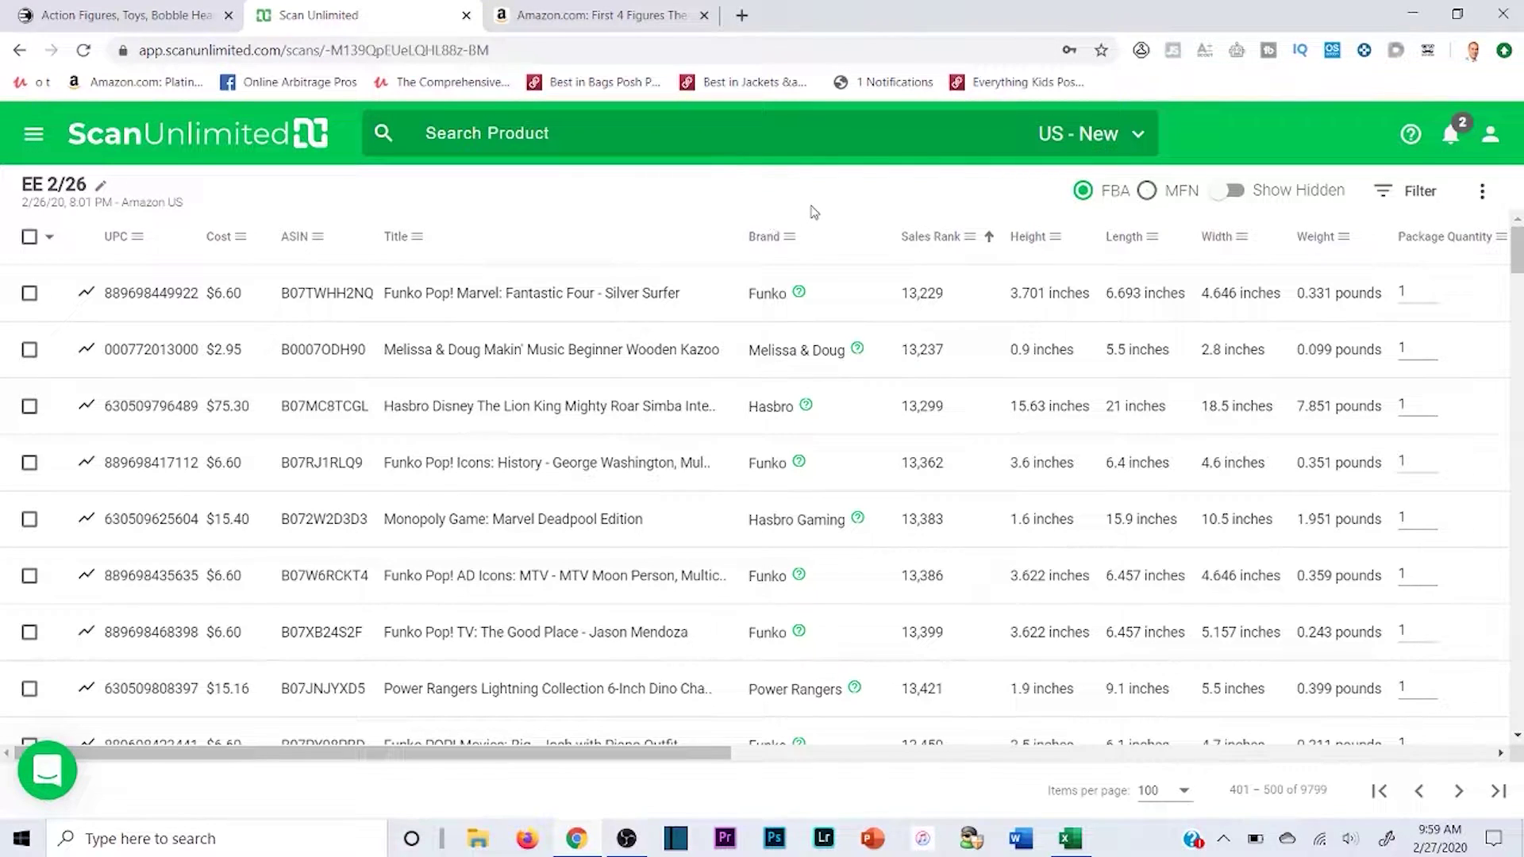
mouse_move(1519, 251)
mouse_down()
mouse_move(1519, 335)
mouse_move(1518, 251)
mouse_up()
click(98, 11)
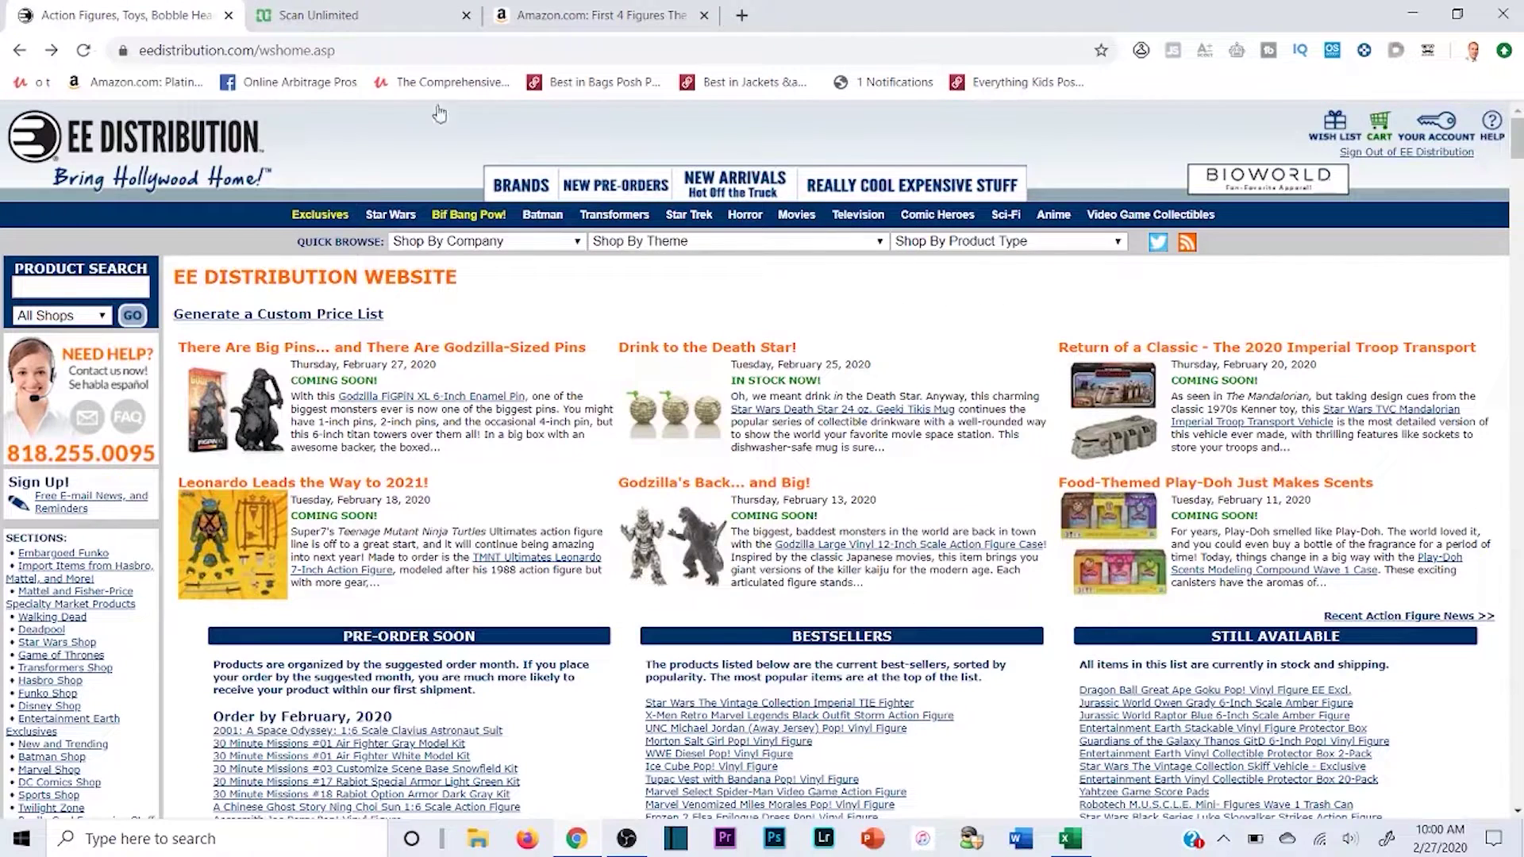
click(373, 15)
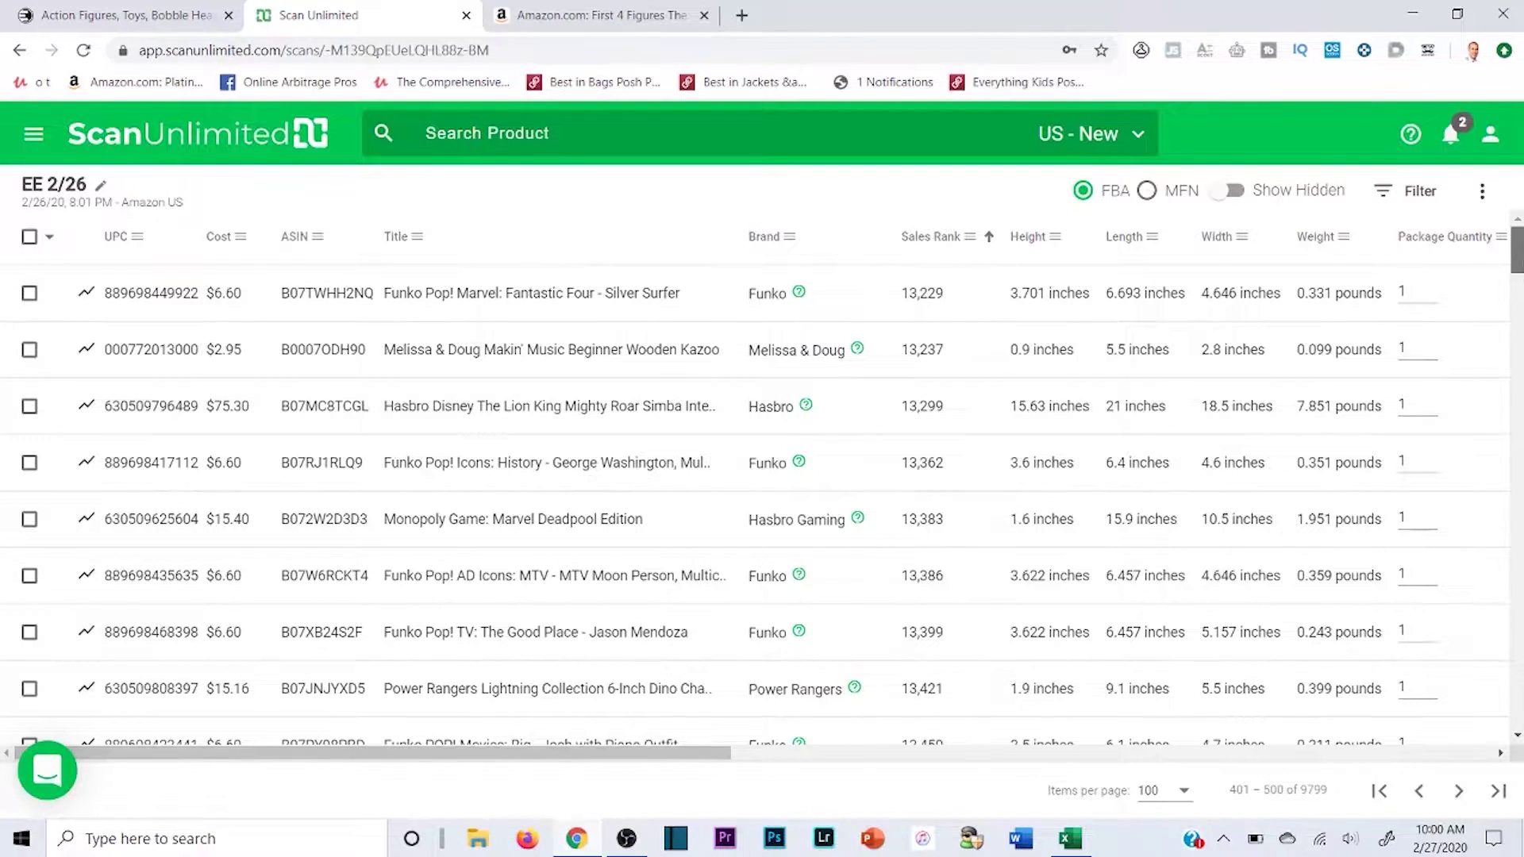
- Review net profit and ROI on the fifth page, and check the title, cost and sales rank of the profitable black 20-ounce kitchen item
drag(616, 754, 1380, 754)
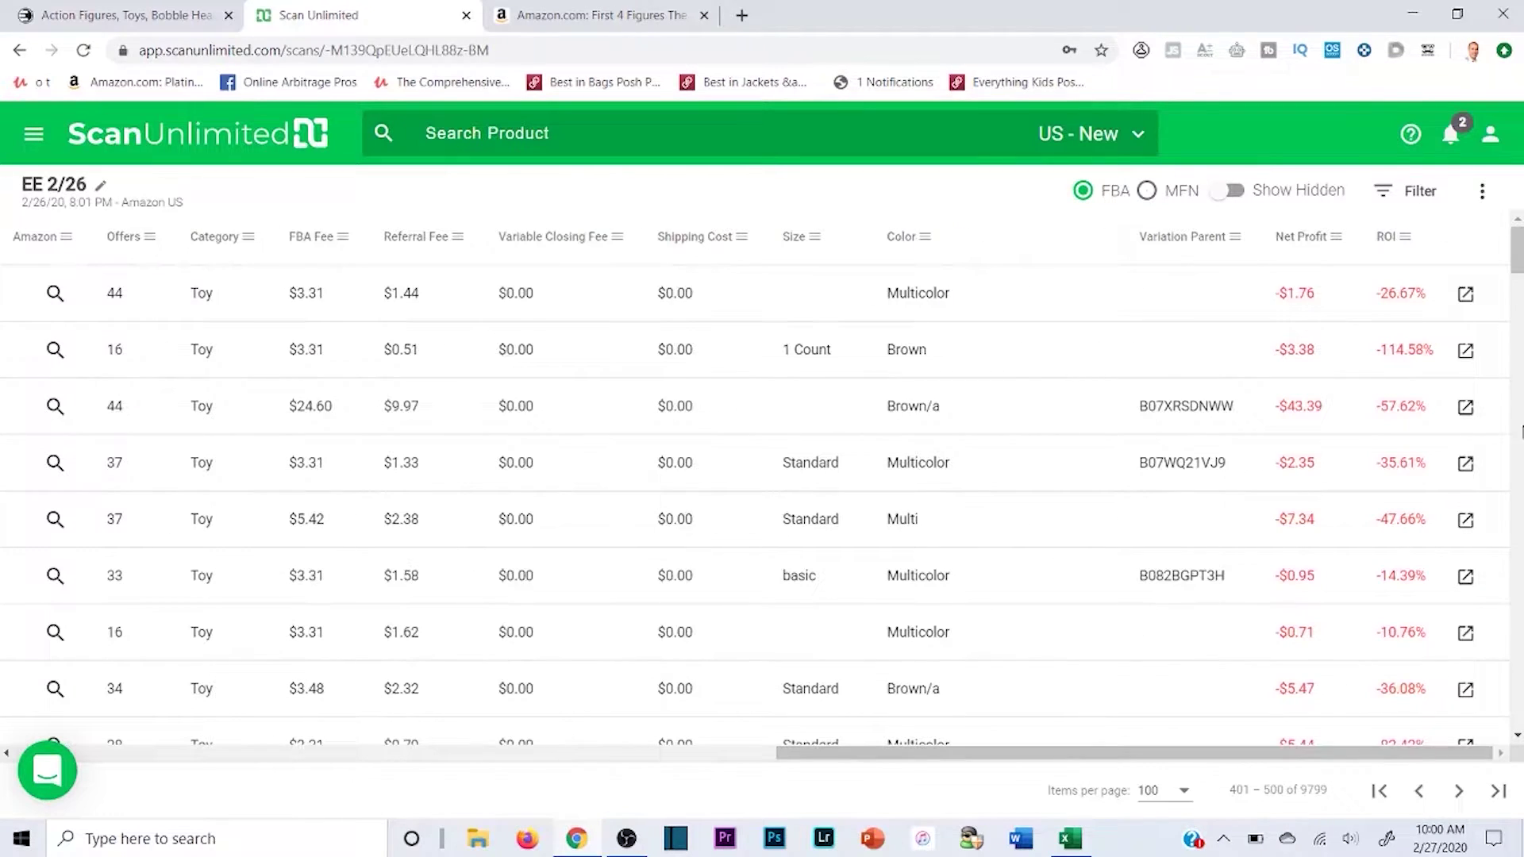
drag(1516, 261, 1501, 504)
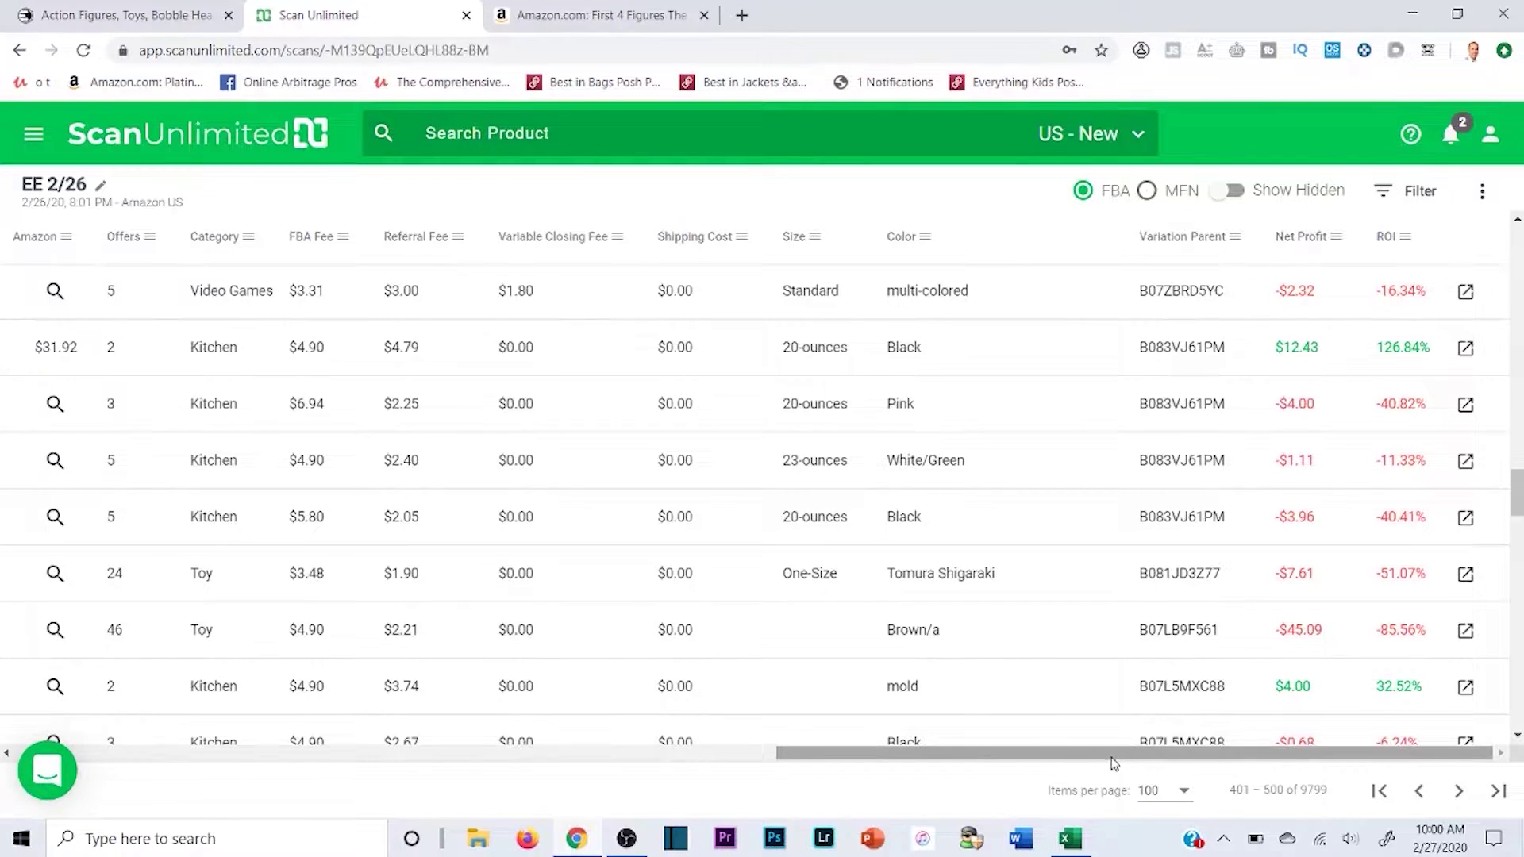
drag(1113, 756, 1069, 755)
scroll(1462, 510, down, 1)
scroll(1464, 507, up, 2)
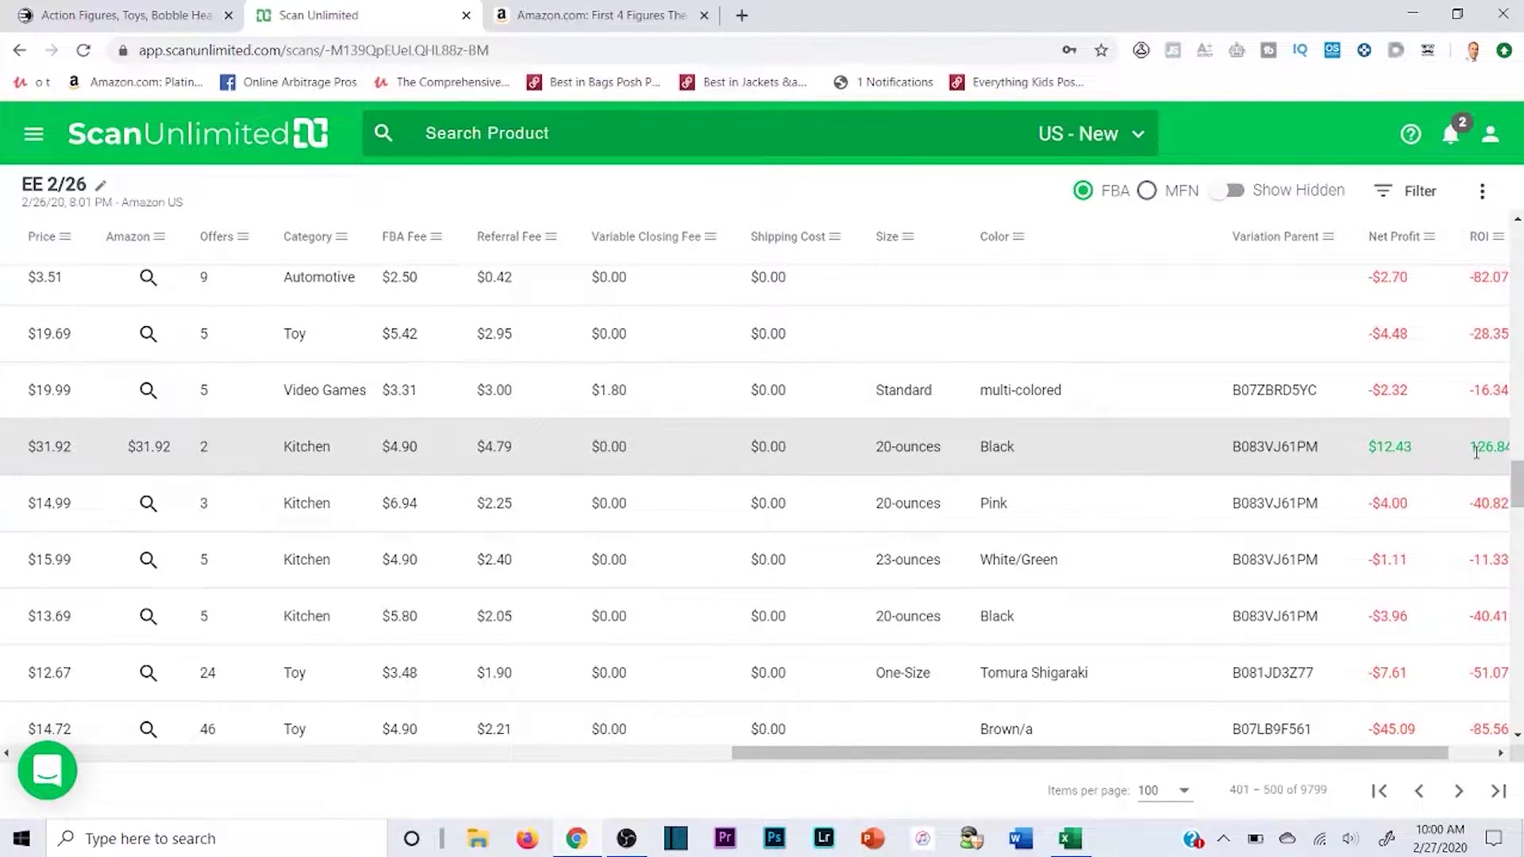
drag(1079, 755, 1165, 750)
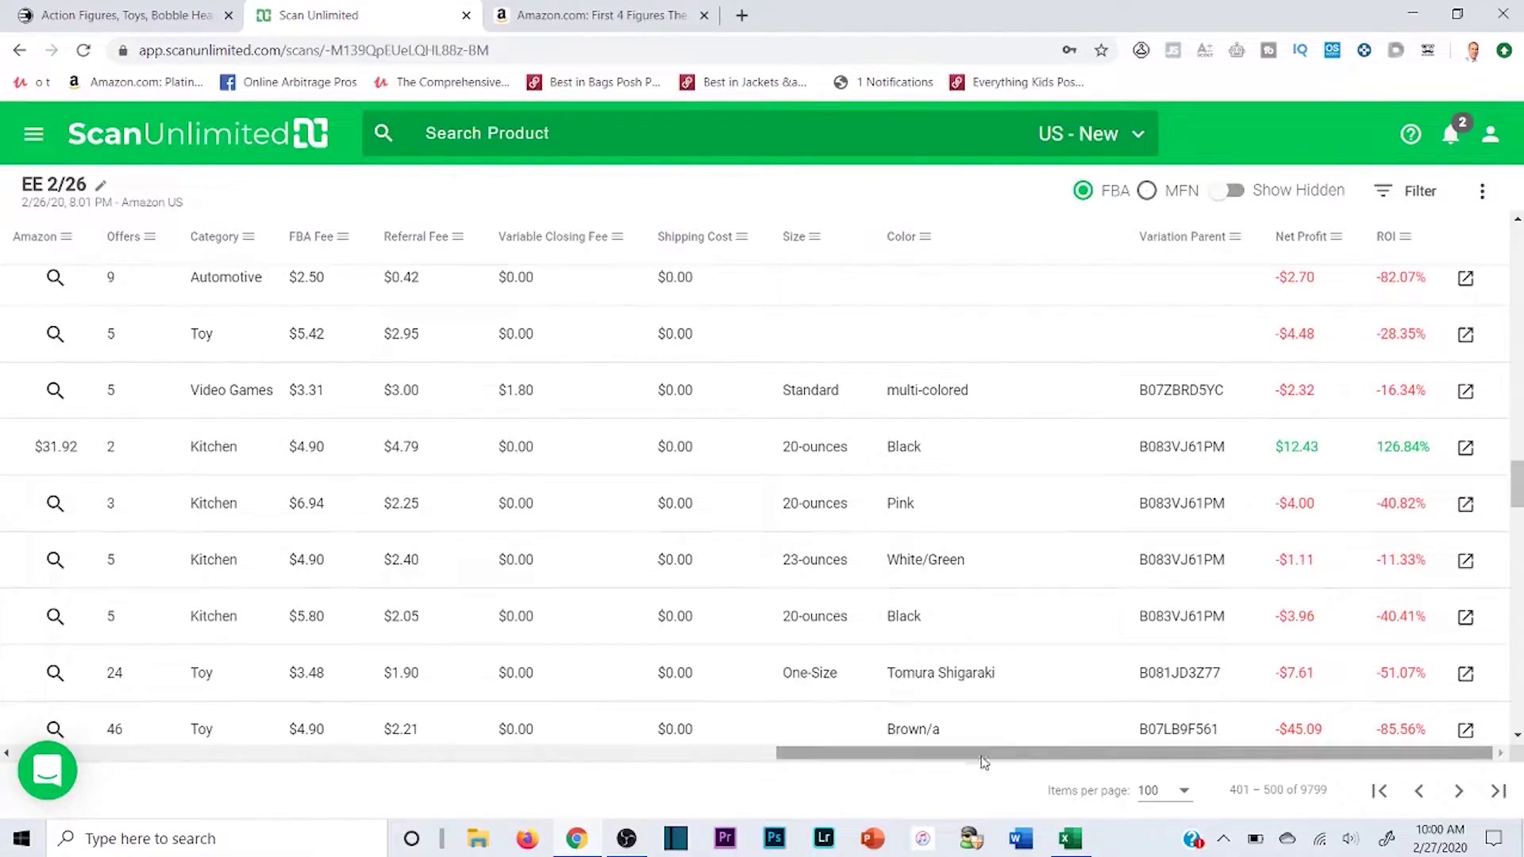
drag(982, 756, 230, 750)
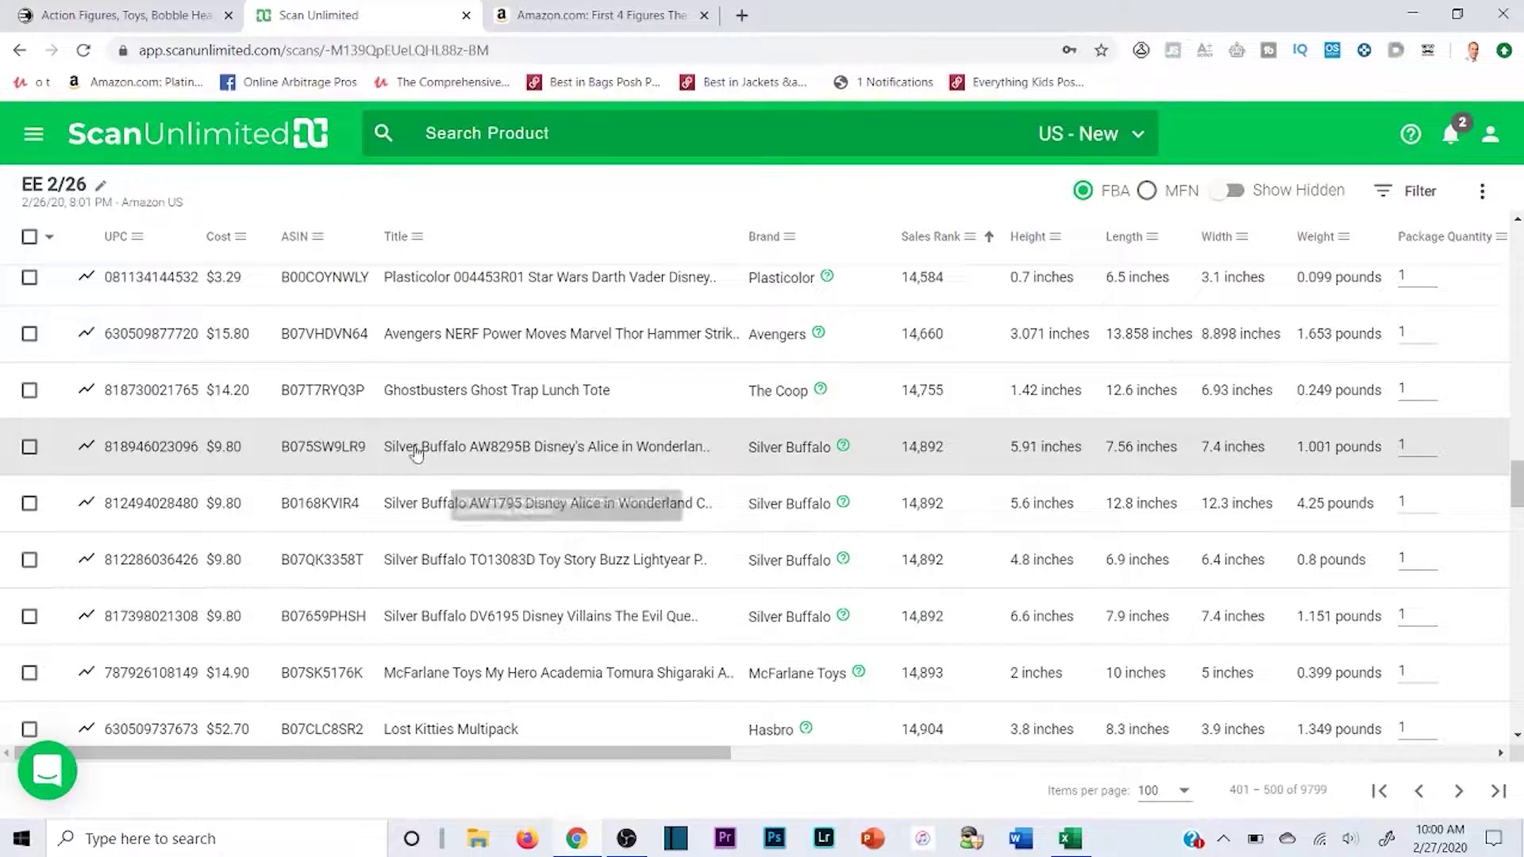
- Open the Amazon listing of the Silver Buffalo Alice in Wonderland mug and check its estimated monthly sales and rank with Jungle Scout
click(490, 446)
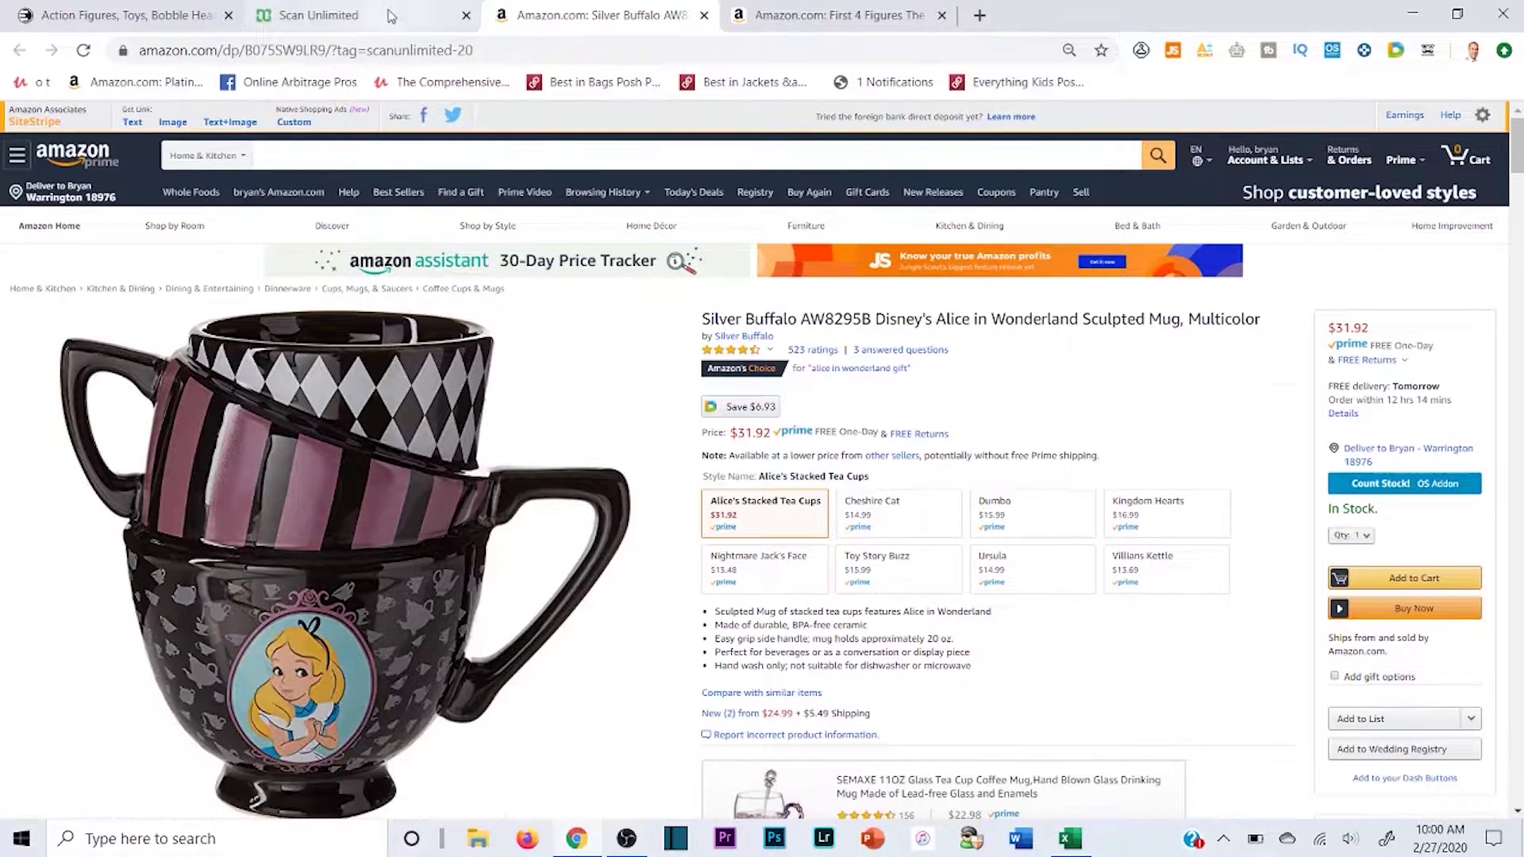
click(1173, 54)
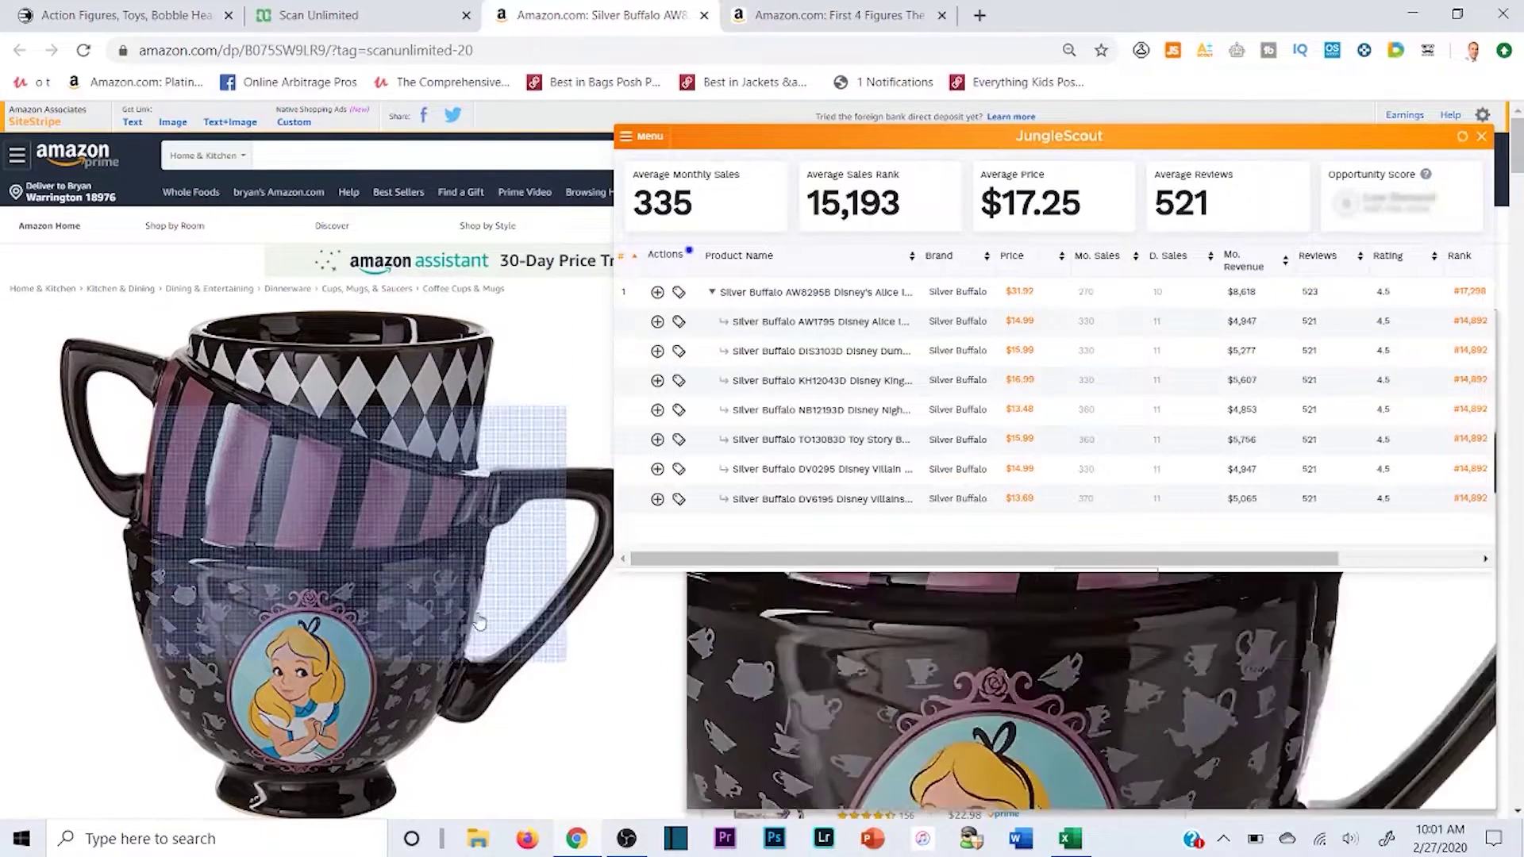
click(1479, 141)
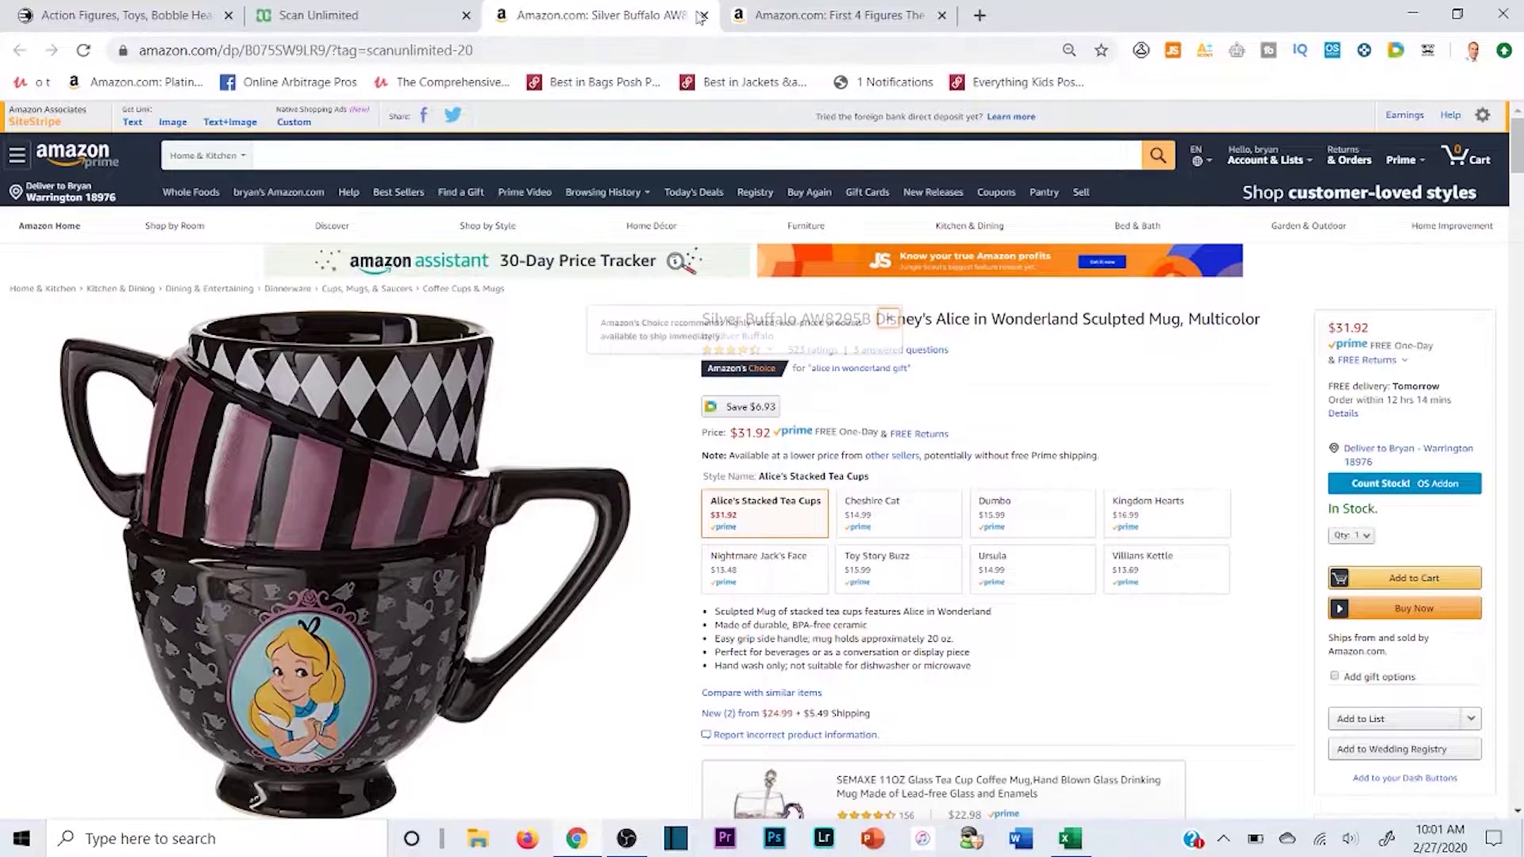
click(1172, 51)
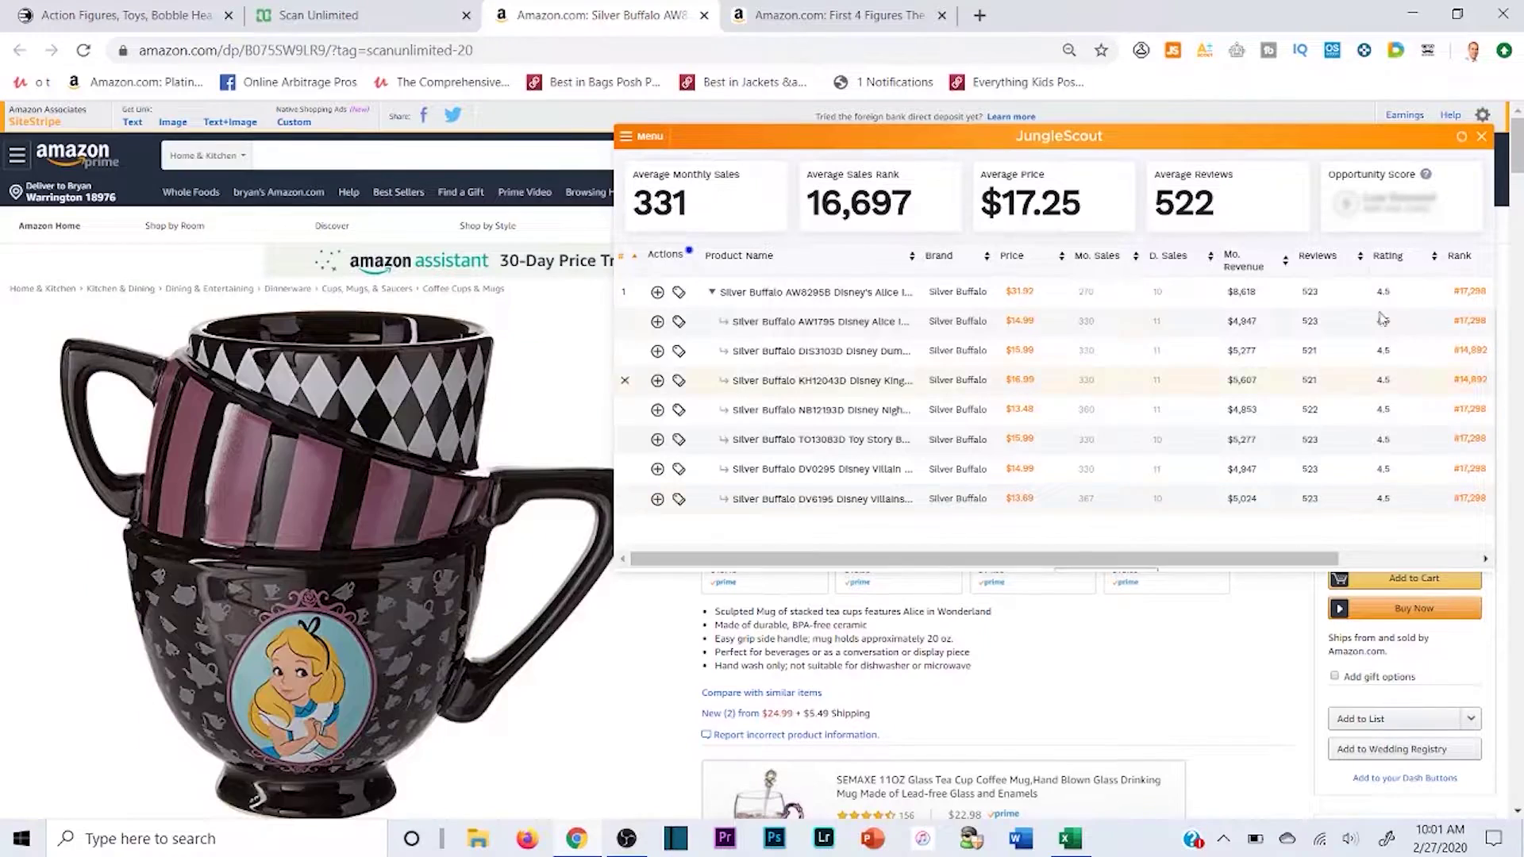
click(1482, 138)
- Find the mug's product information on the Amazon listing and examine its ASIN and Best Sellers Rank
click(1516, 518)
drag(1515, 517, 1492, 429)
scroll(609, 488, up, 9)
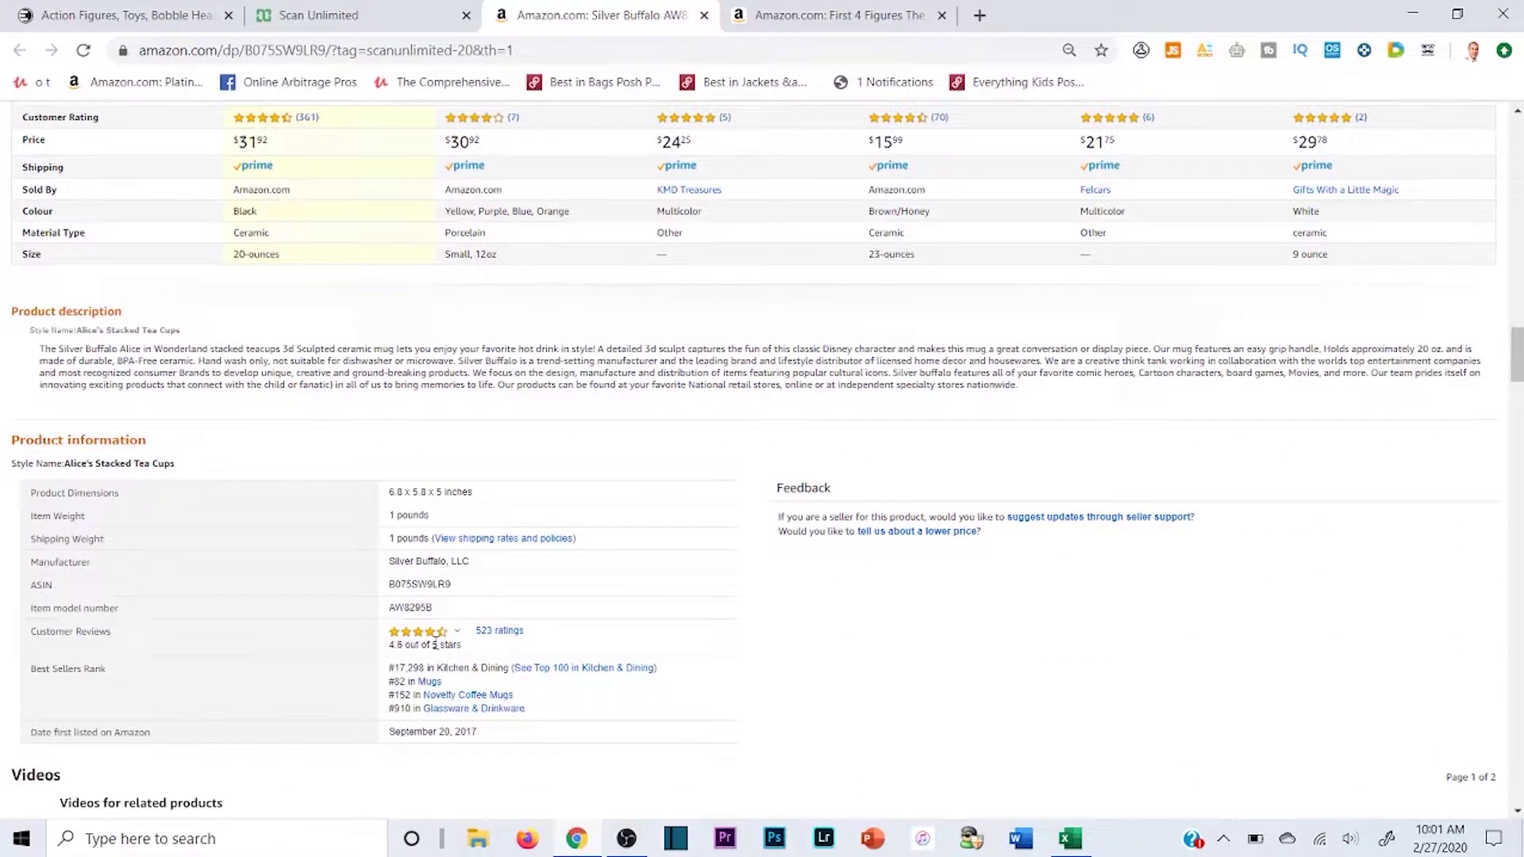
double_click(433, 584)
click(851, 586)
- Glance at the EE Distribution website and return to the top of the mug's Amazon listing to review its price and styles
click(56, 9)
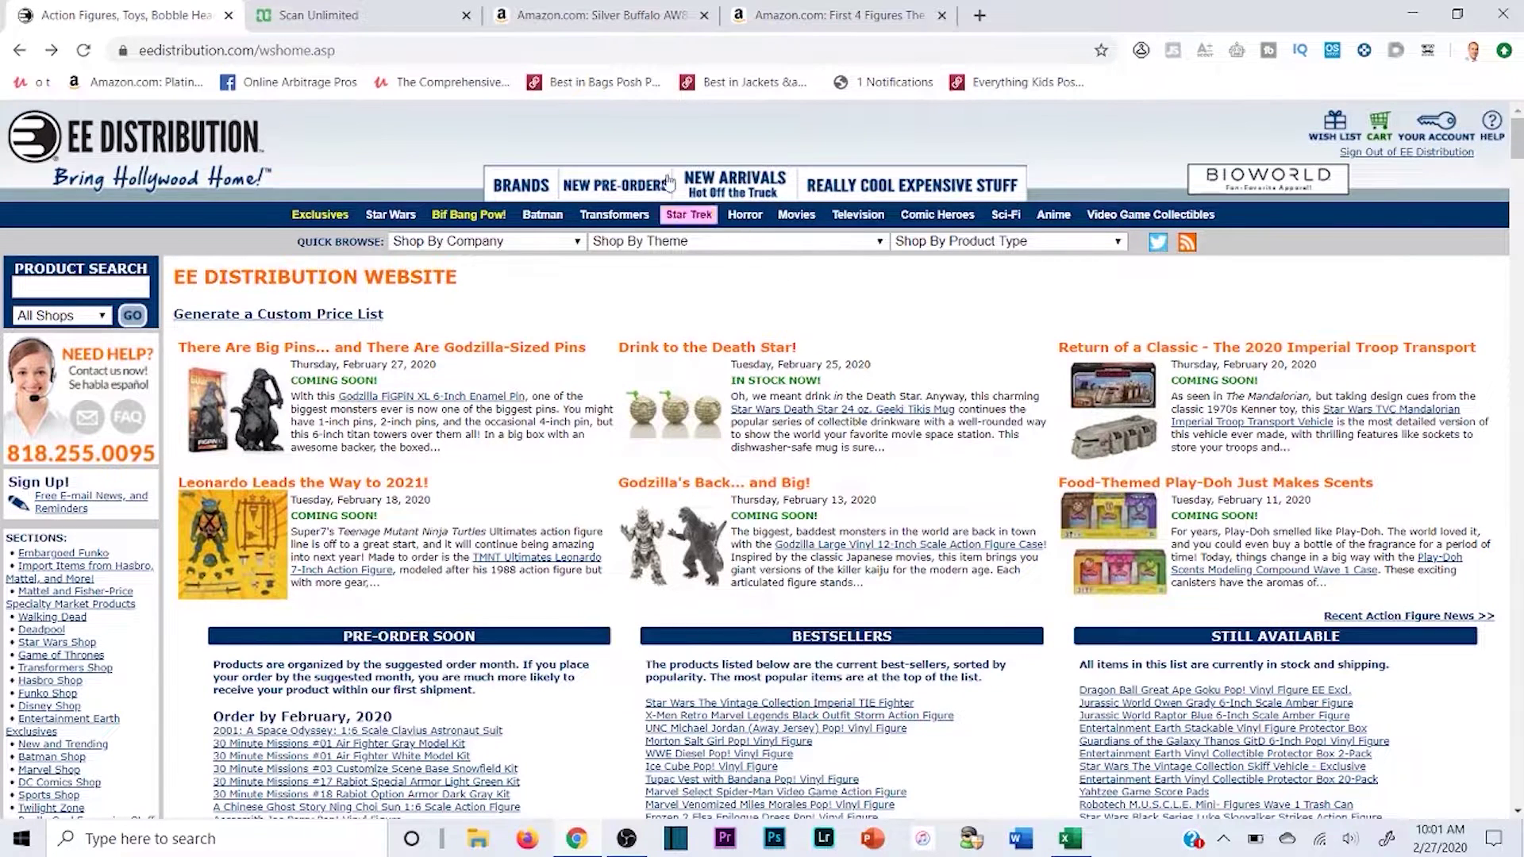
click(559, 8)
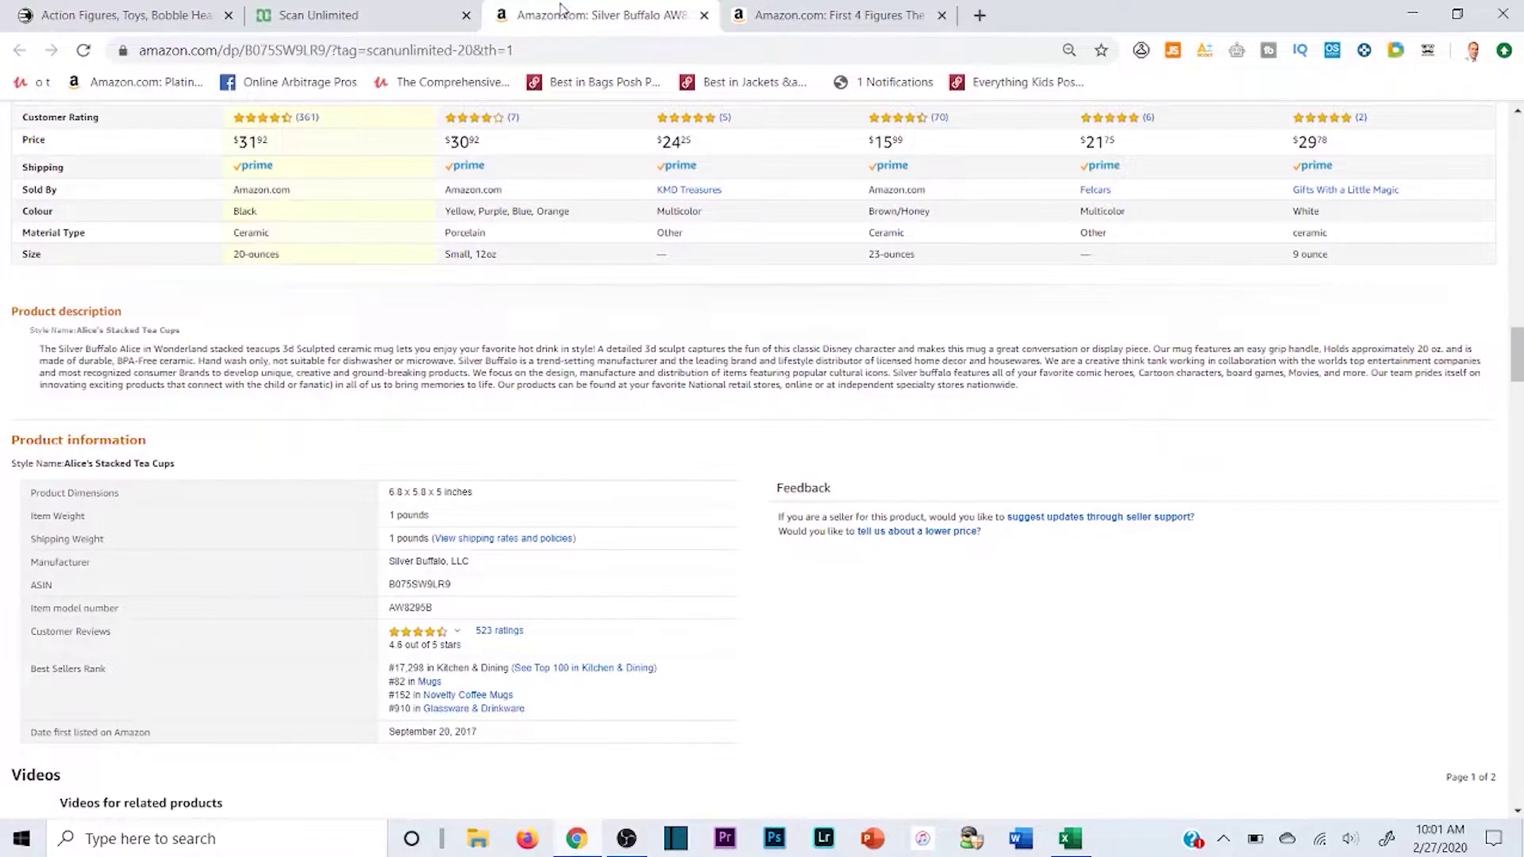
drag(1516, 353, 1516, 151)
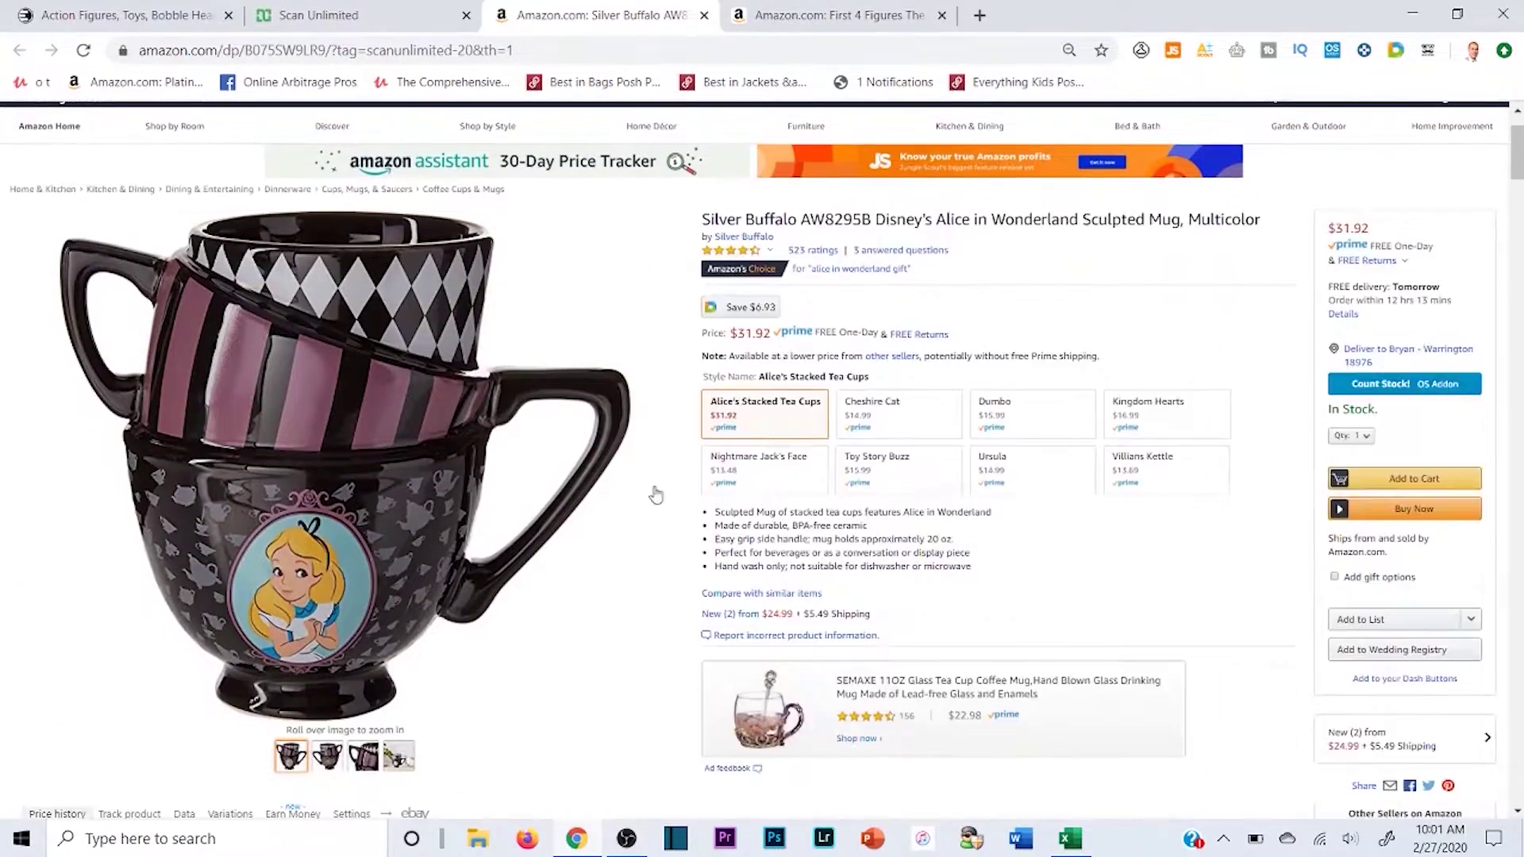
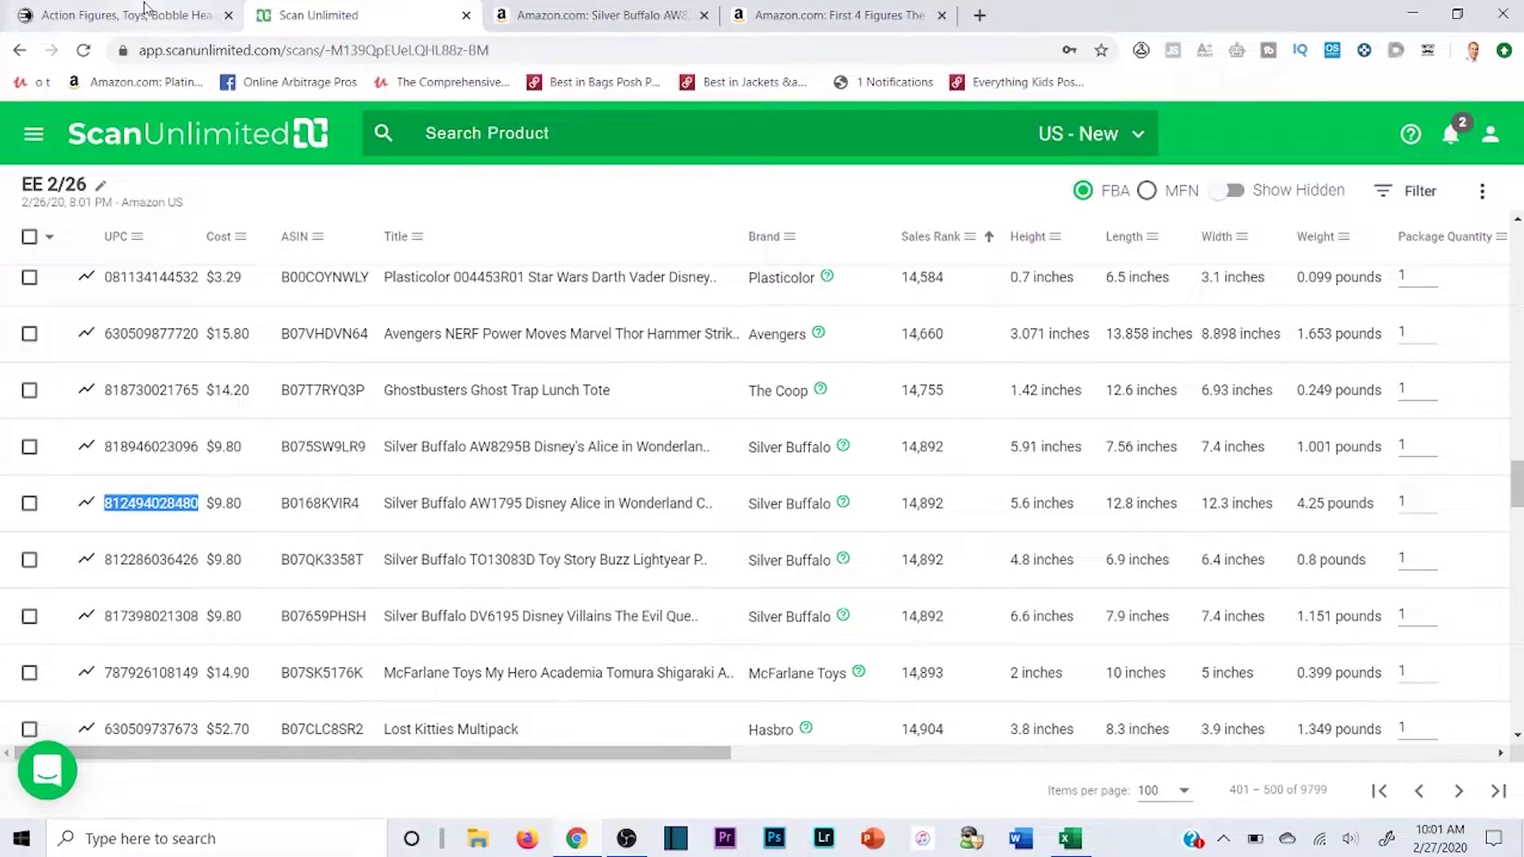
click(146, 11)
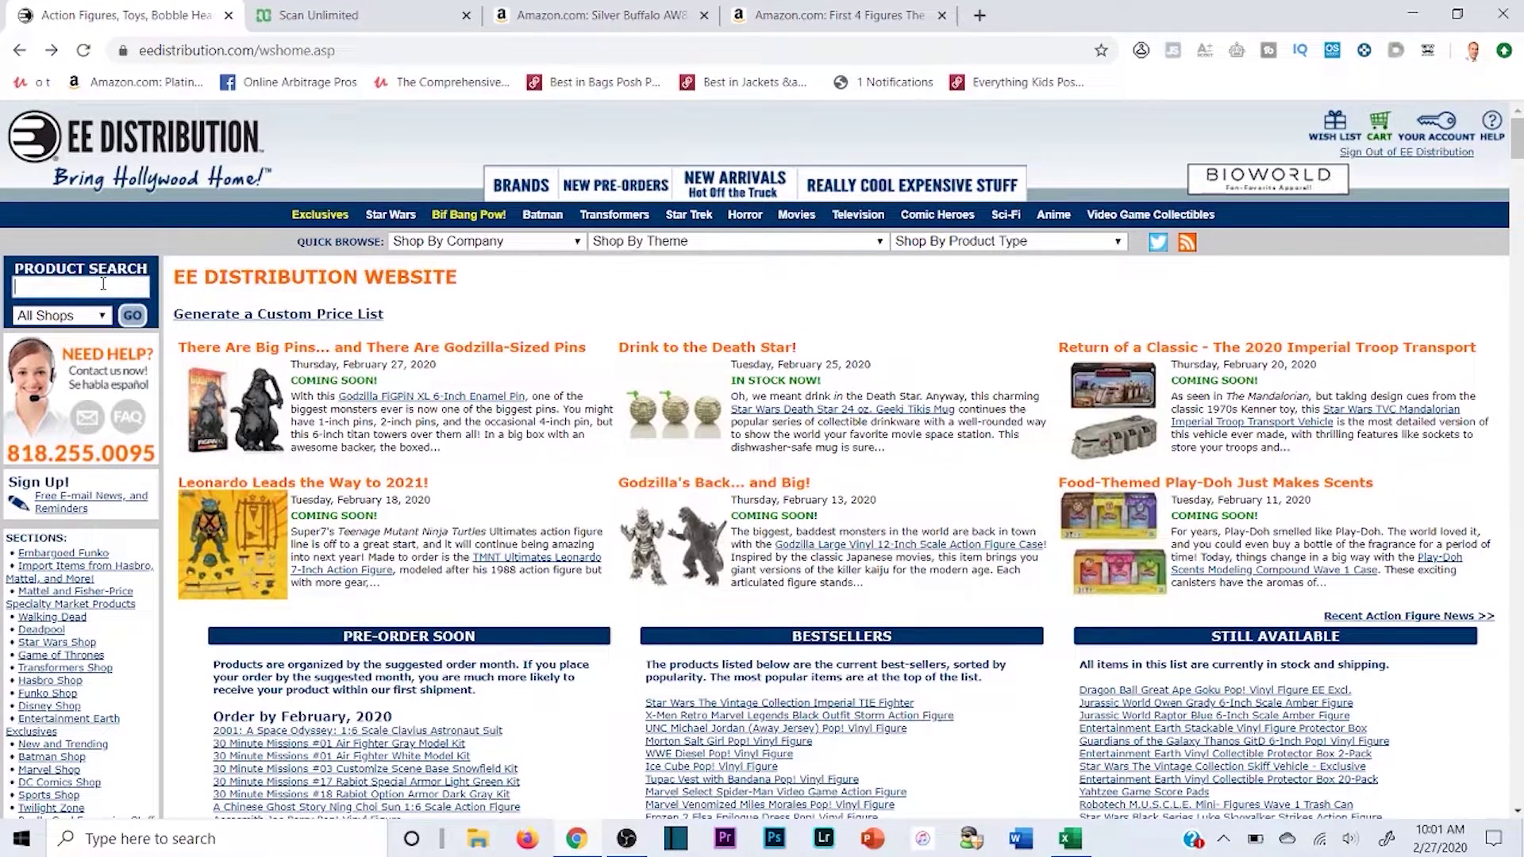
key(ctrl+v)
key(Return)
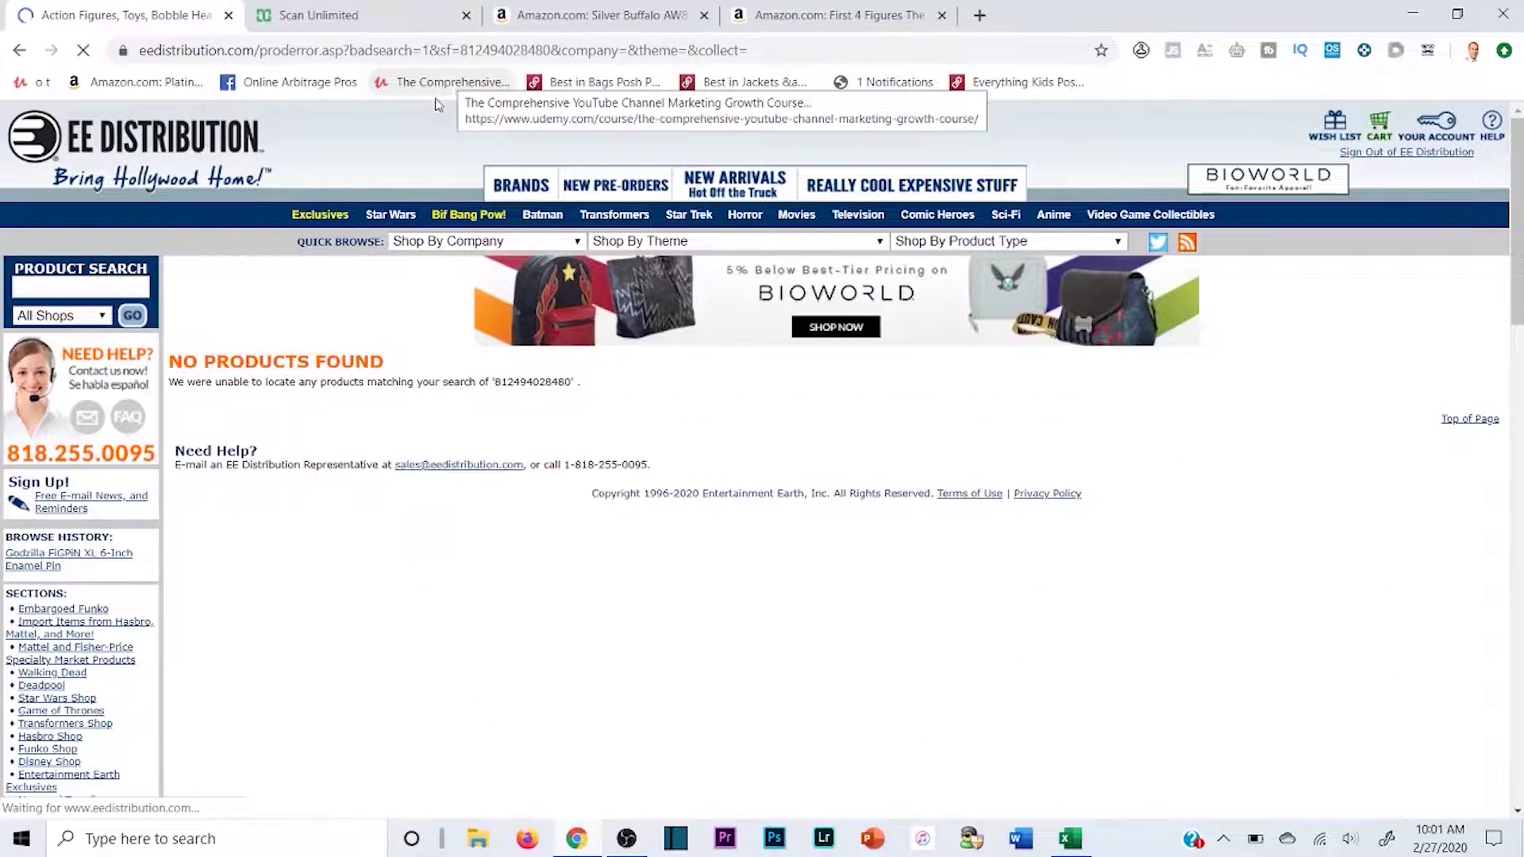
click(1070, 838)
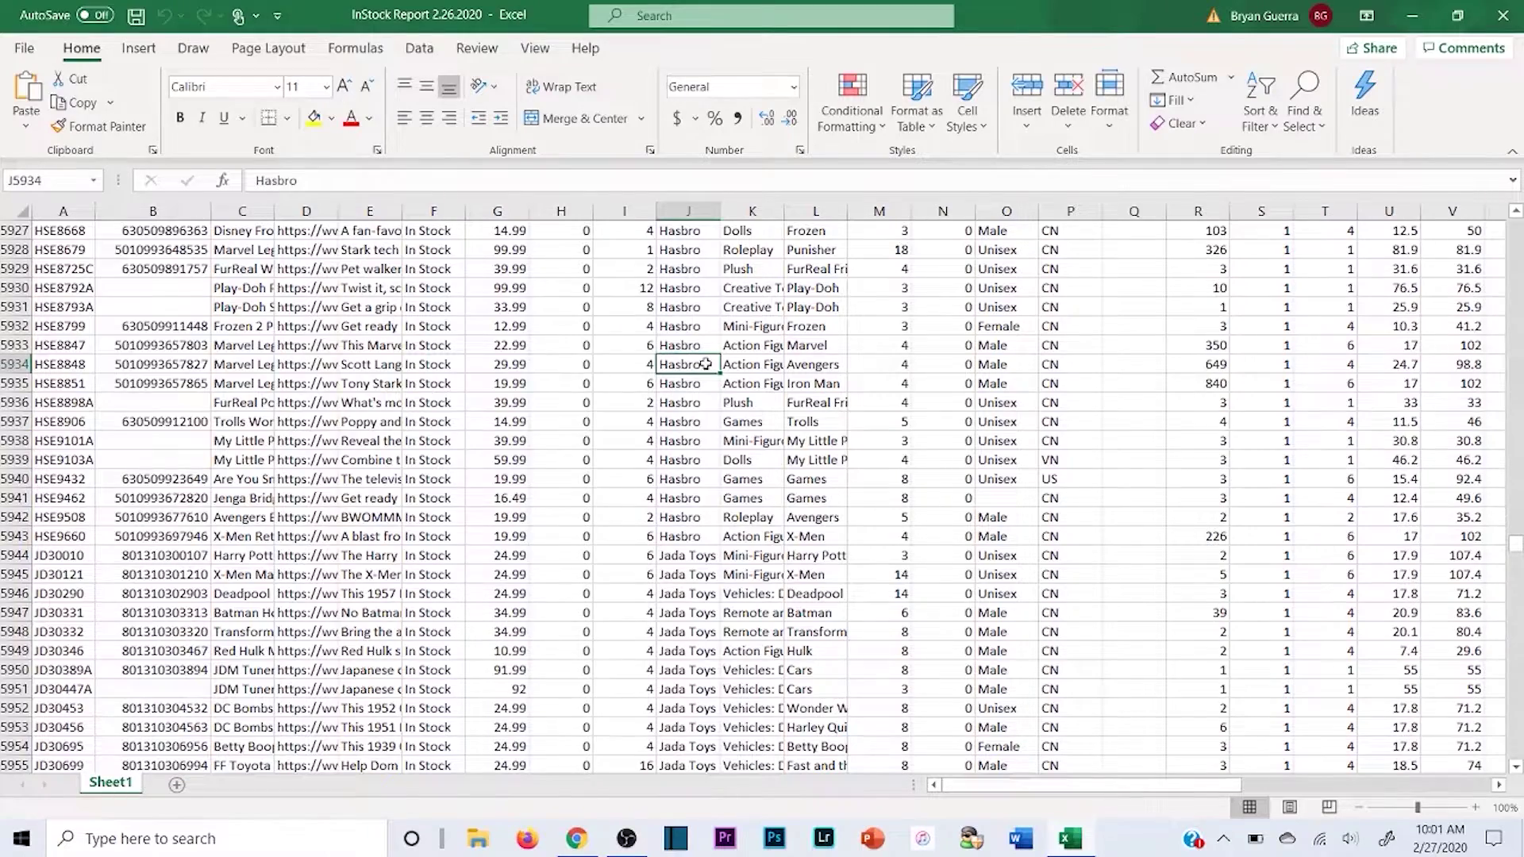
key(ctrl+f)
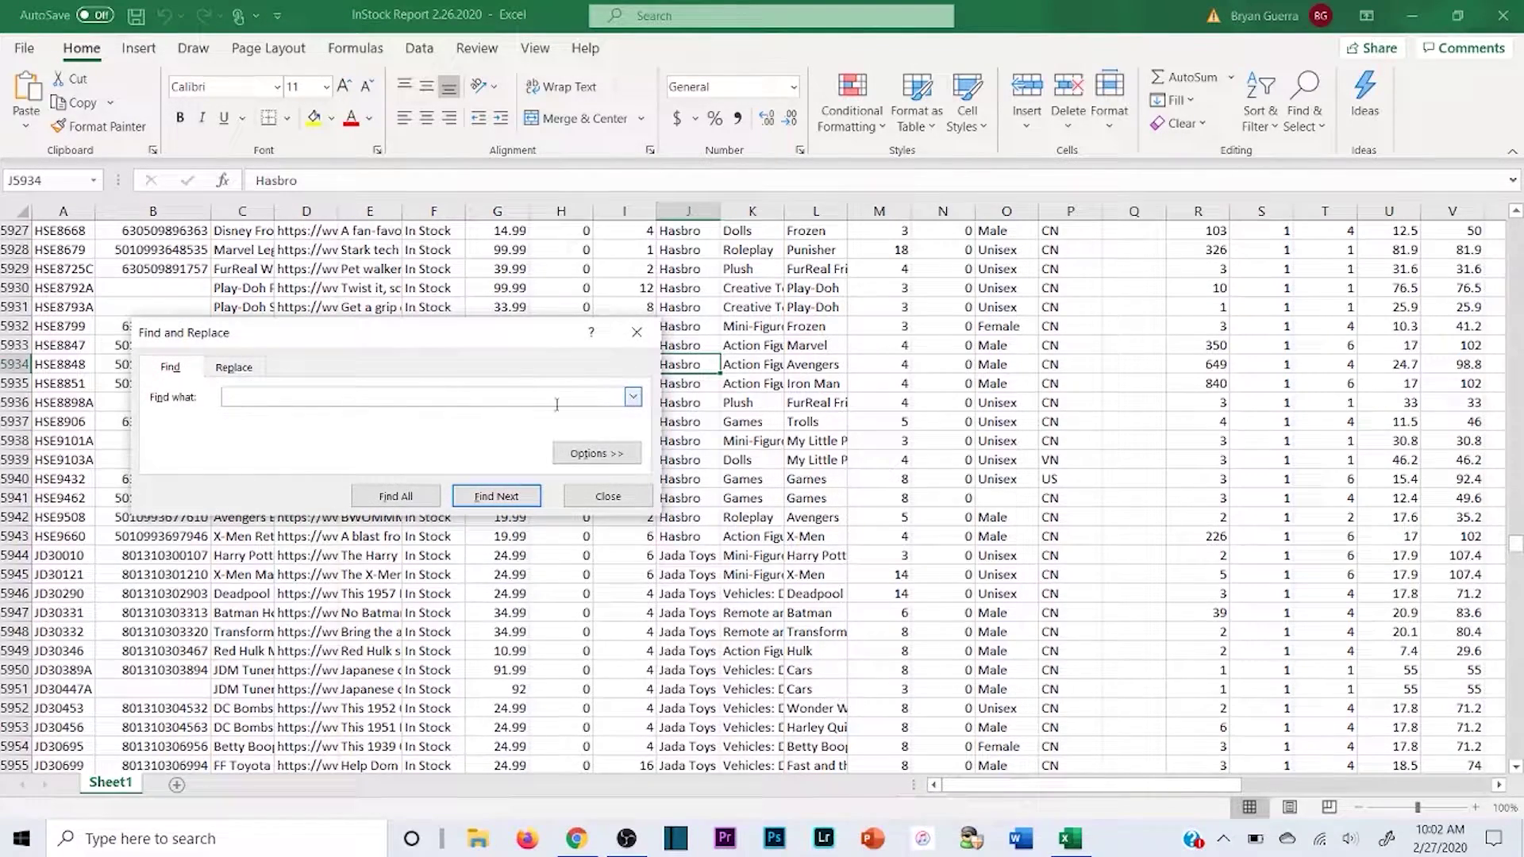
key(ctrl+v)
key(Return)
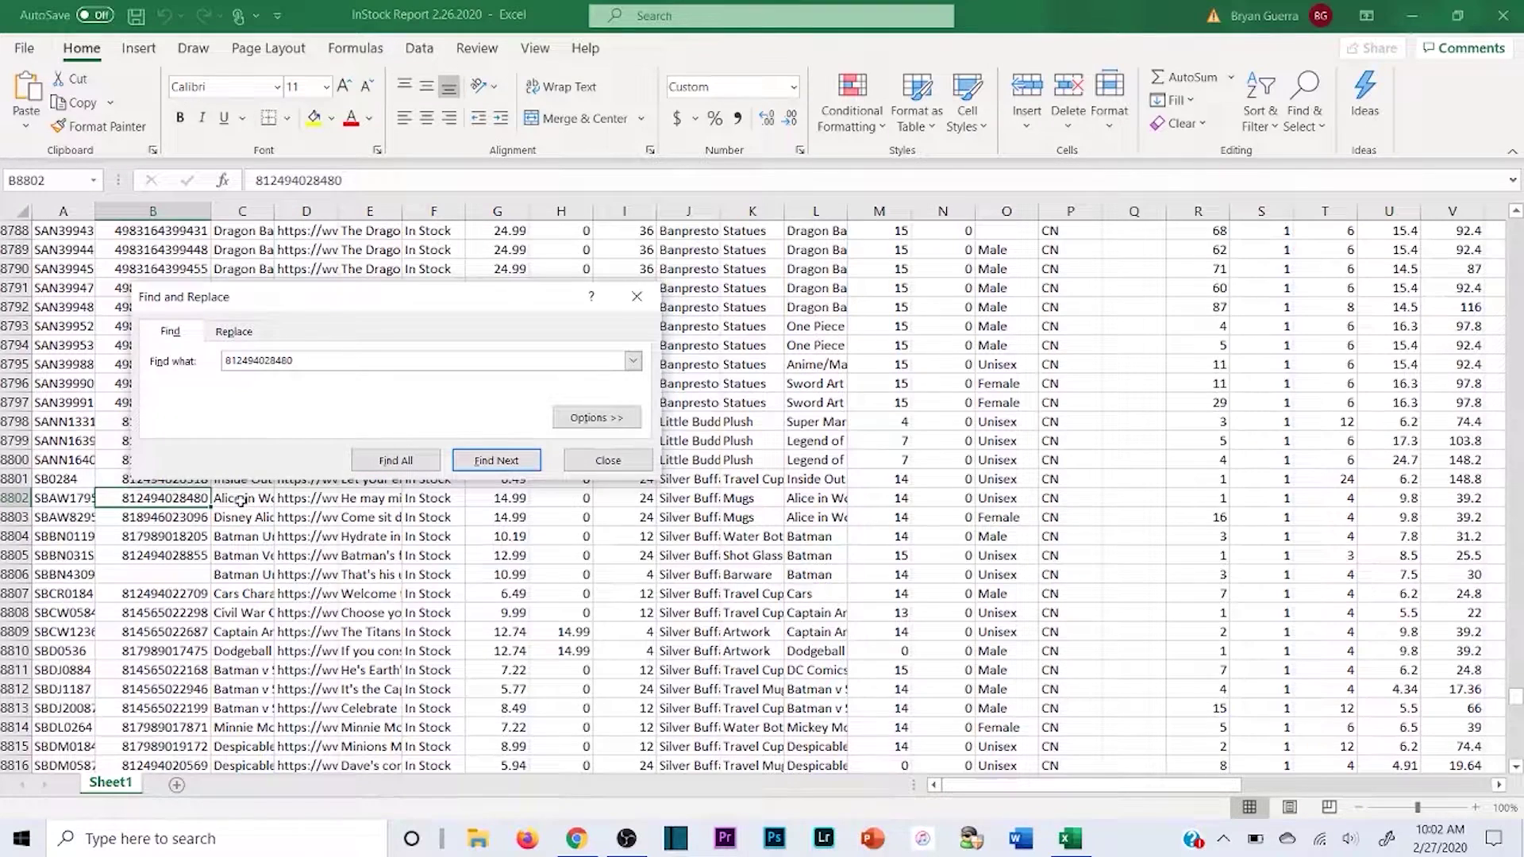
- Copy the title "Alice in Wonderland Cheshire Cat Sculpted Mug" from column C and widen that column to fit the full product titles
click(241, 500)
right_click(261, 496)
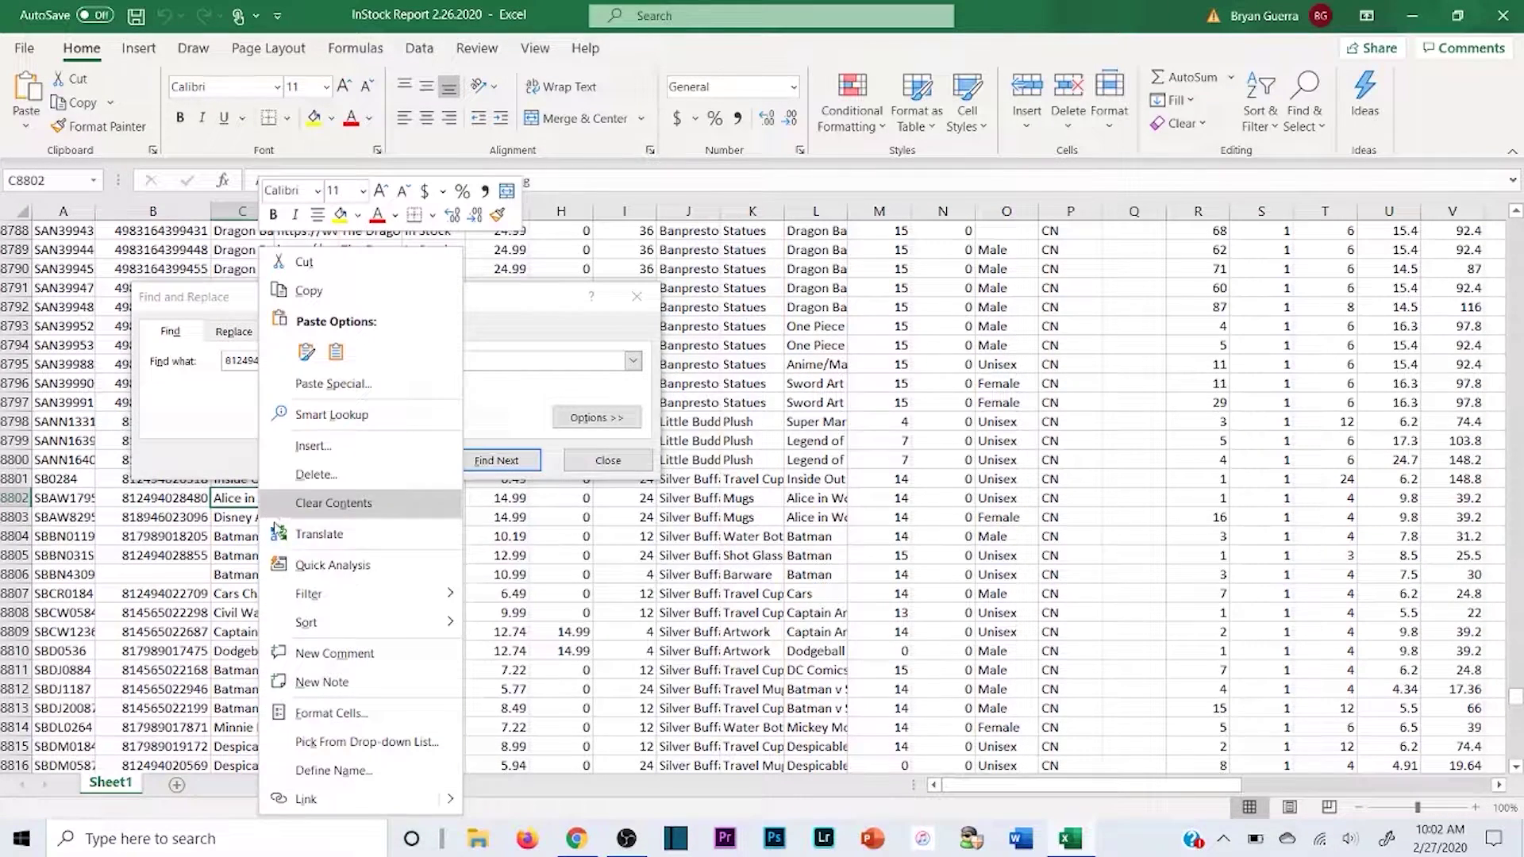
click(306, 291)
double_click(287, 205)
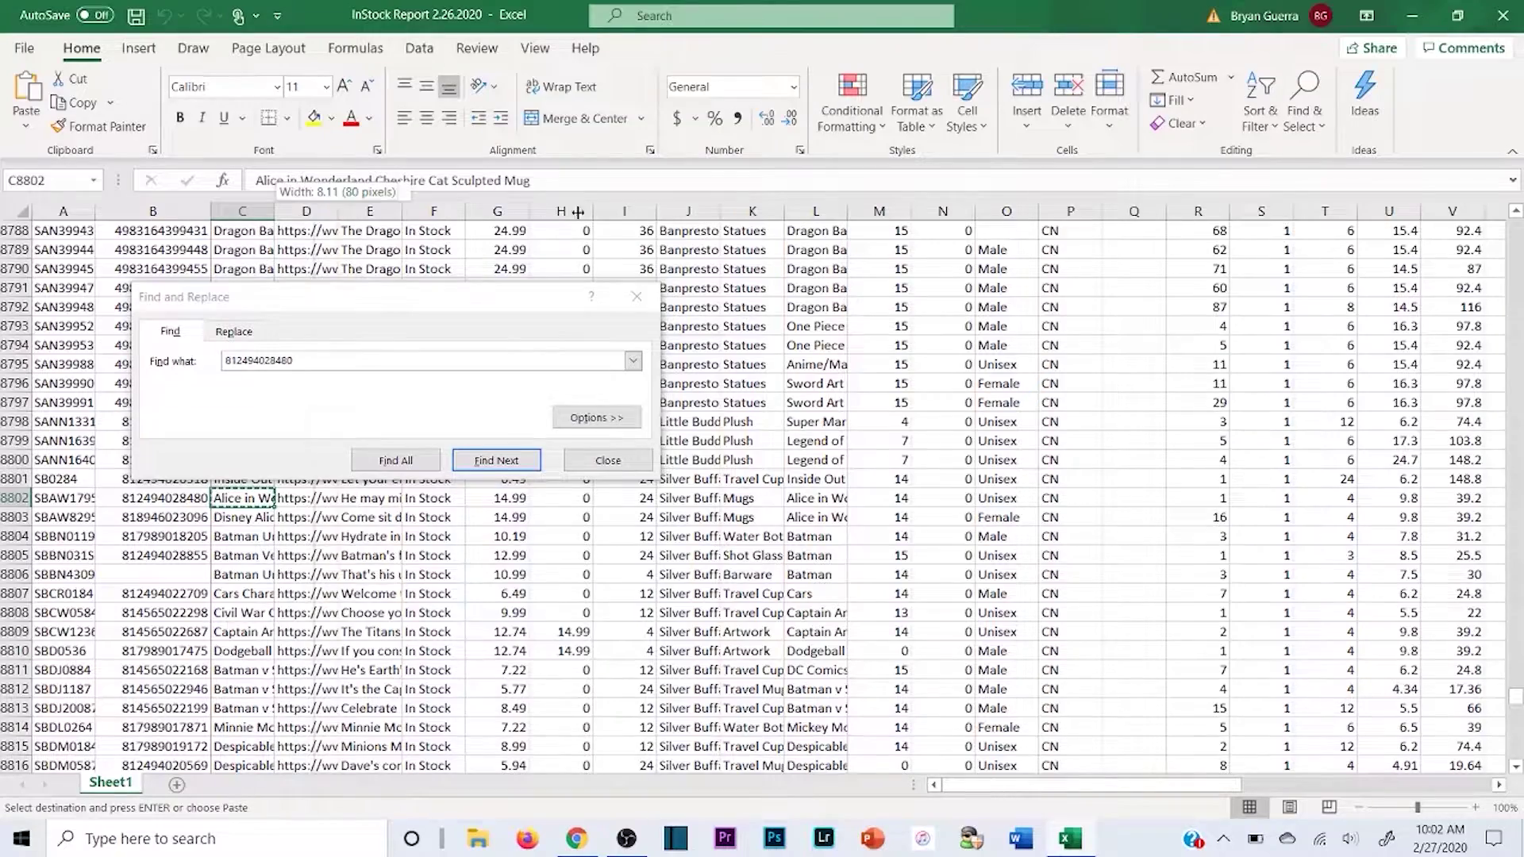
click(571, 457)
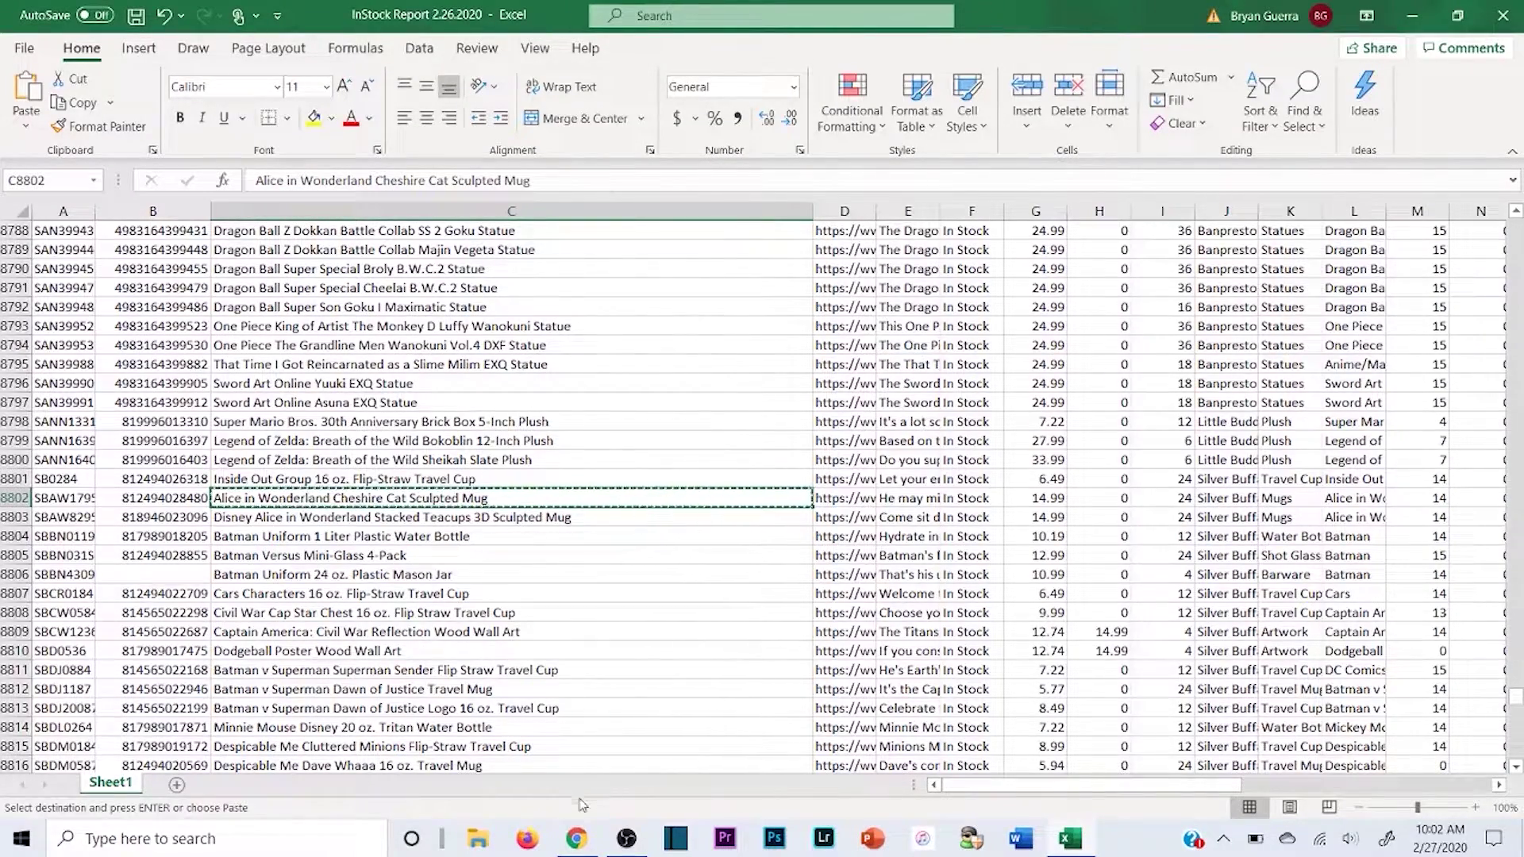
- Search EE Distribution for "Alice in Wonderland Cheshire Cat Sculpted Mug" and review its stock status, case size and price tiers
key(alt+Tab)
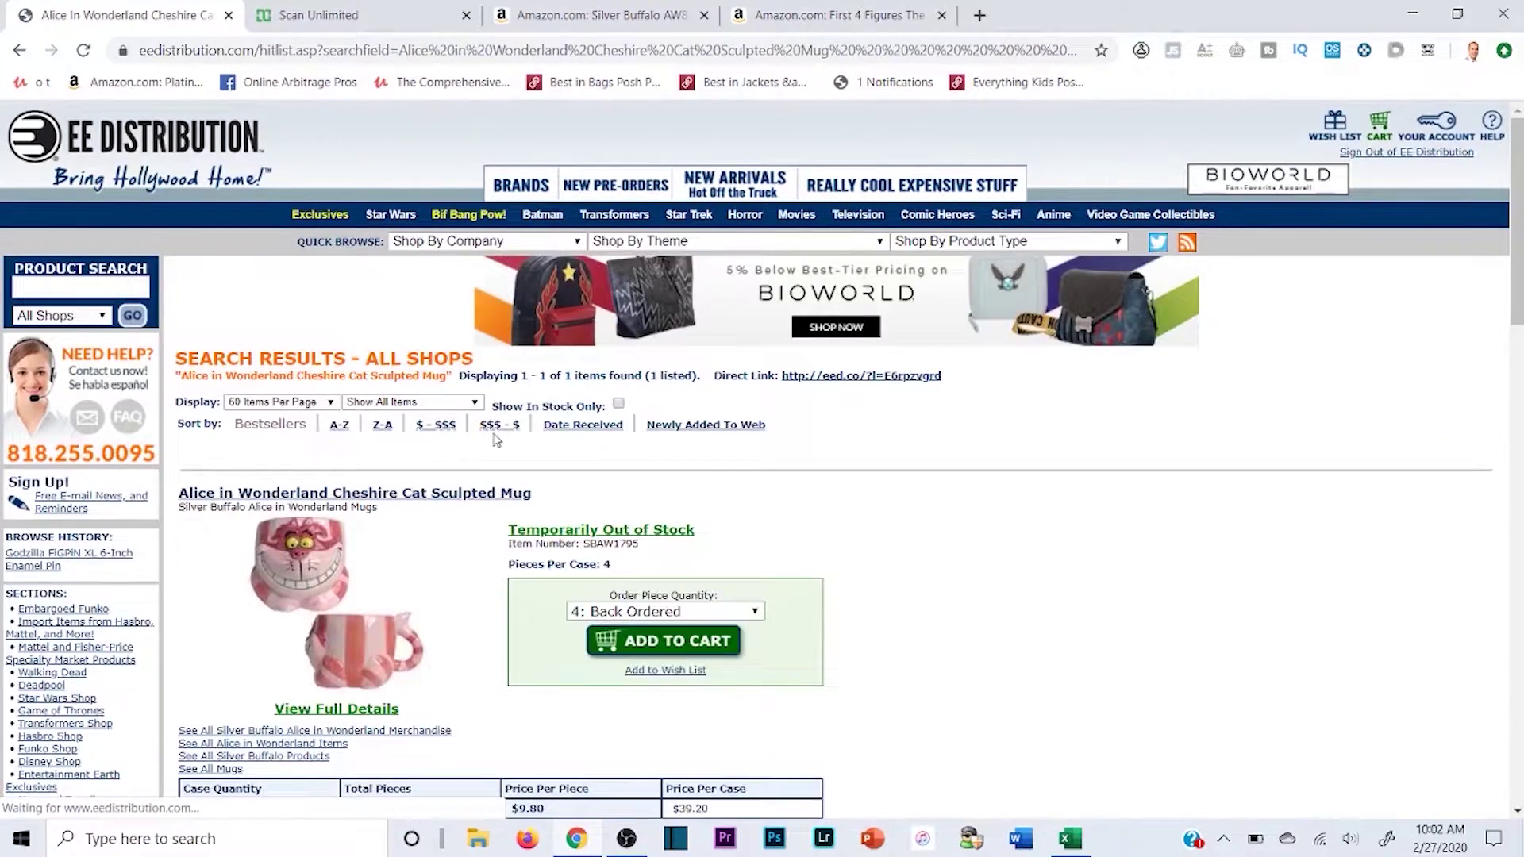
scroll(724, 500, down, 1)
scroll(725, 500, down, 8)
scroll(454, 336, up, 6)
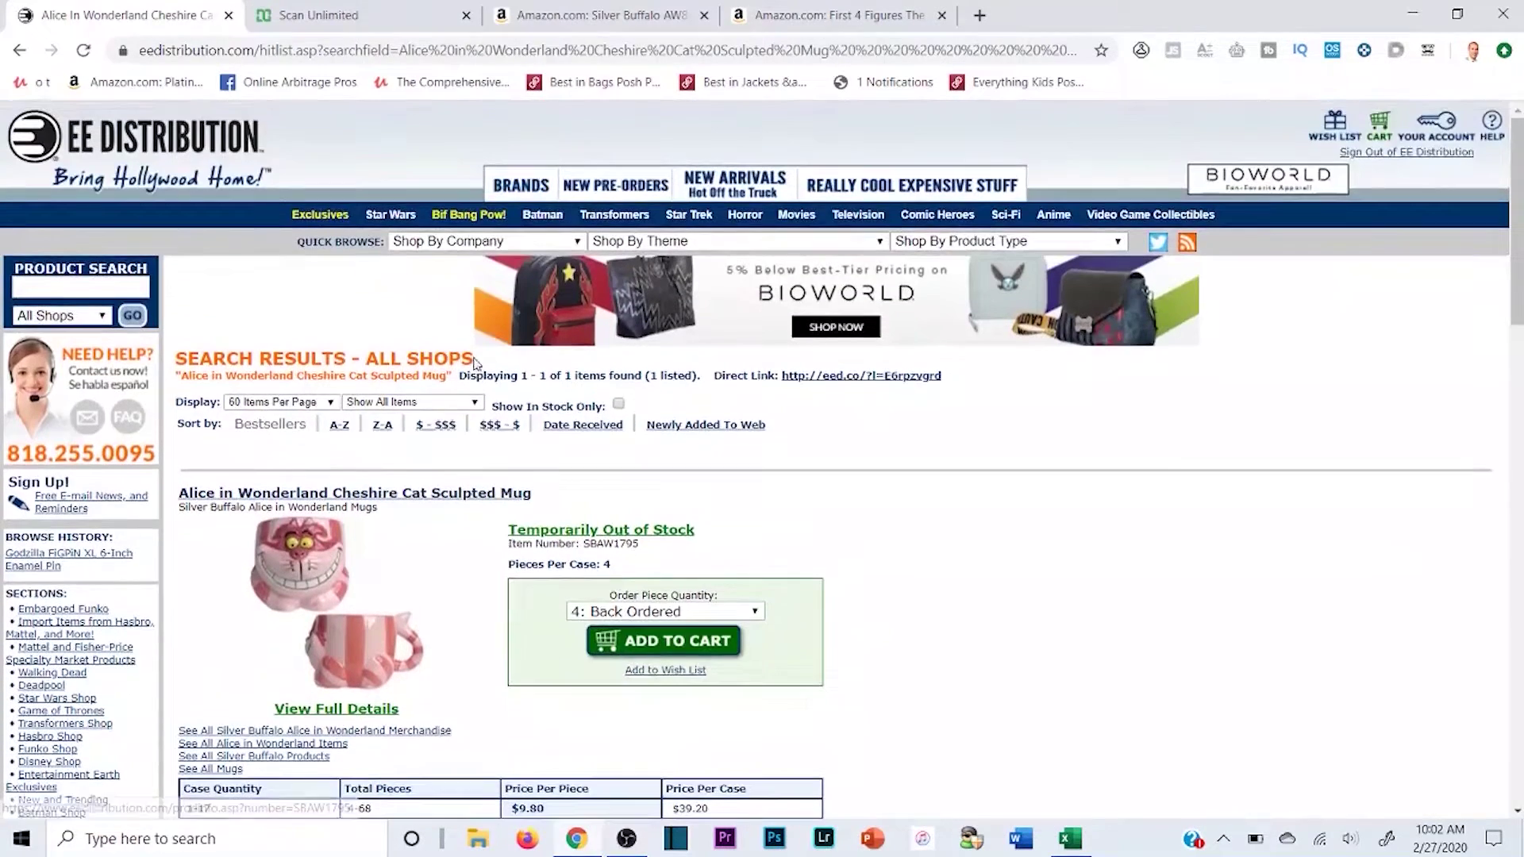
scroll(476, 369, up, 3)
scroll(448, 492, down, 1)
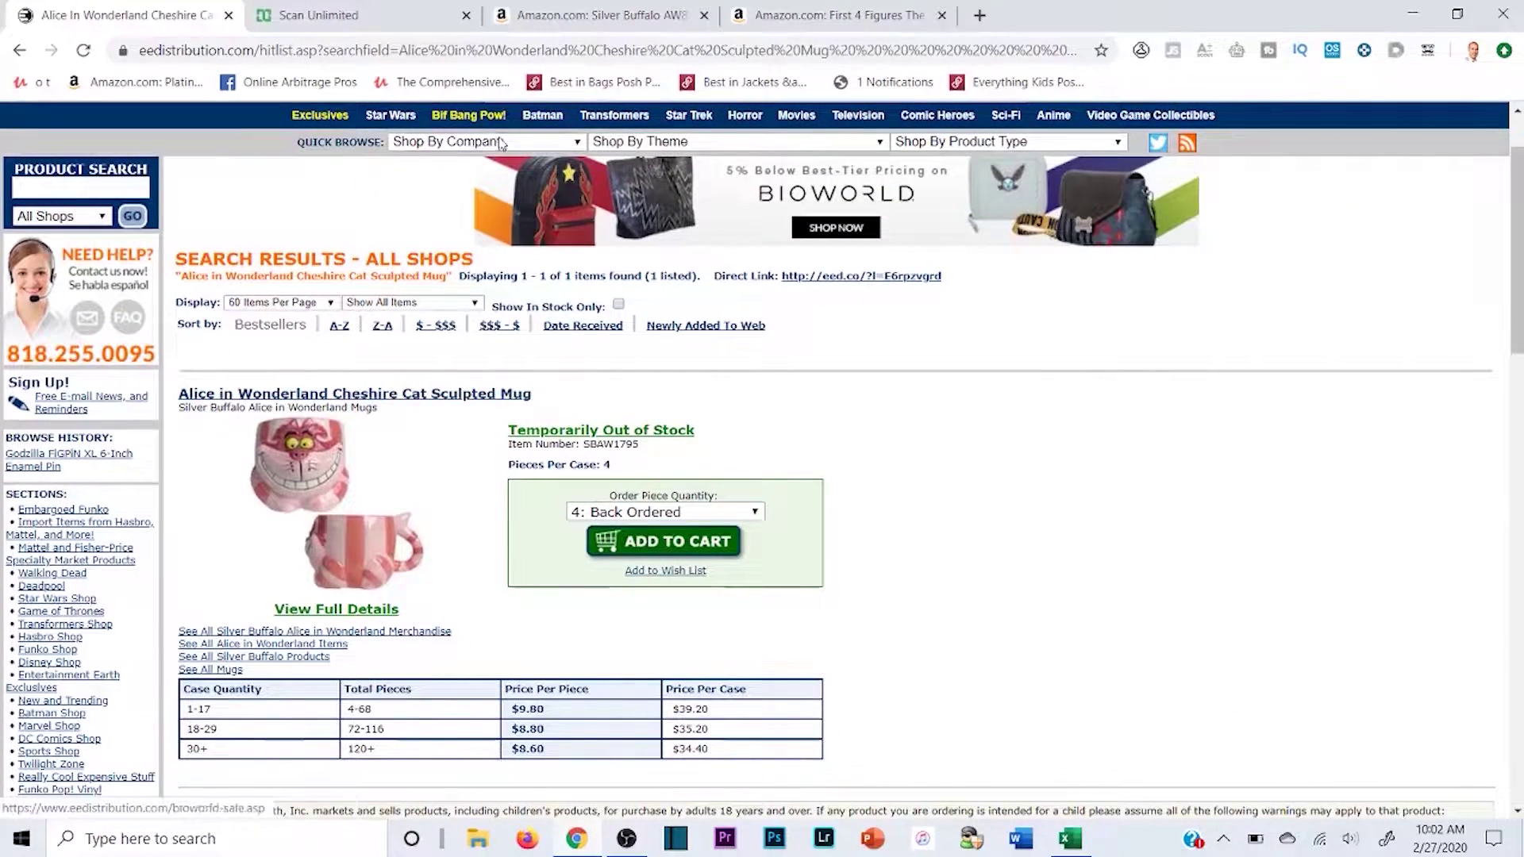
scroll(1032, 385, up, 1)
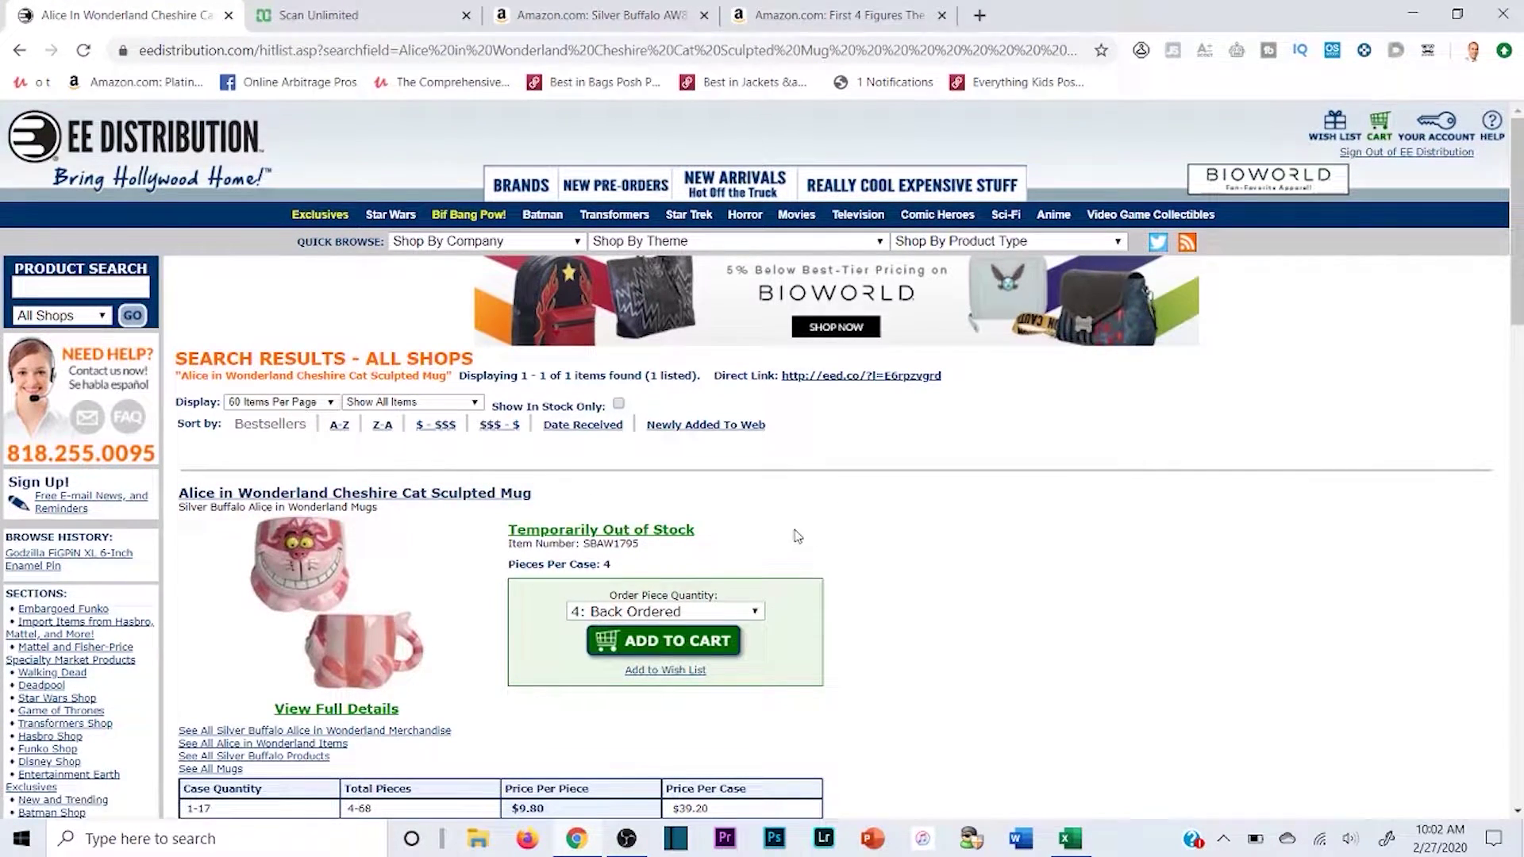
- Compare the Cheshire Cat mug's EE Distribution offer with the Alice in Wonderland mug listing on Amazon
click(540, 15)
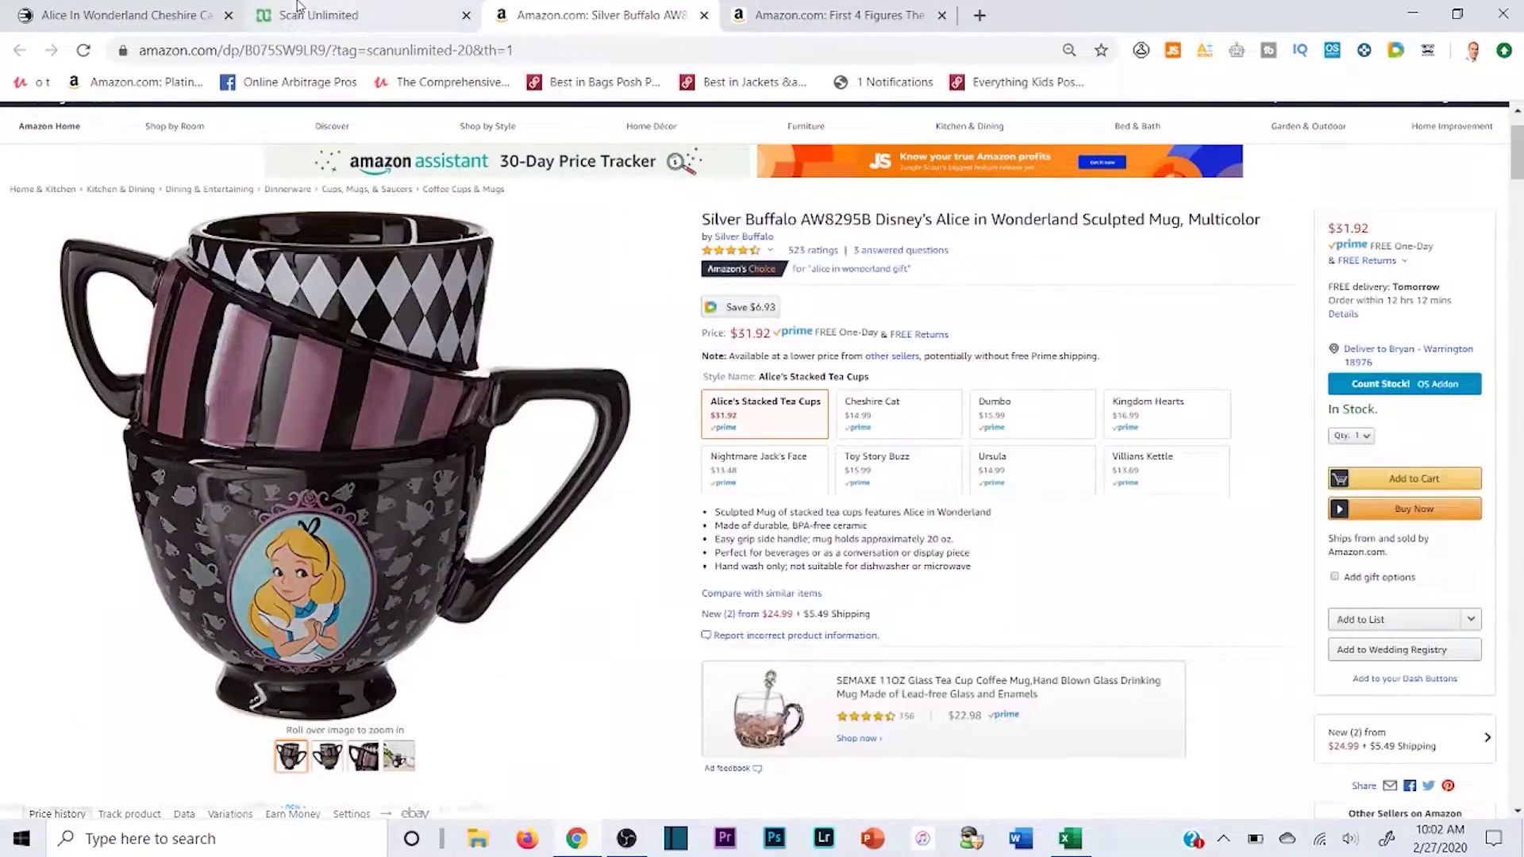
click(143, 9)
scroll(582, 591, down, 3)
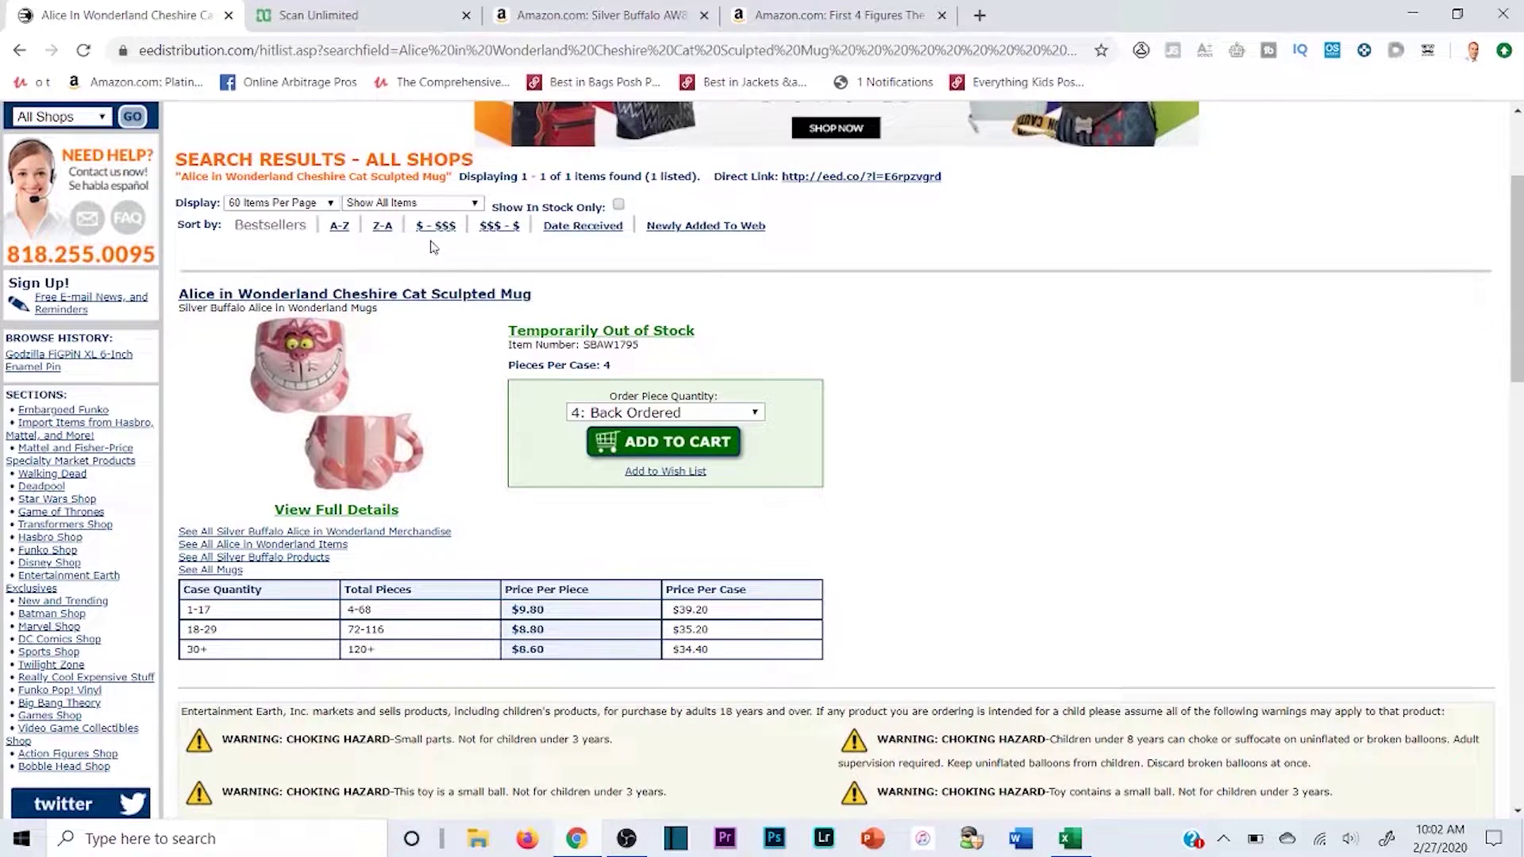
click(622, 24)
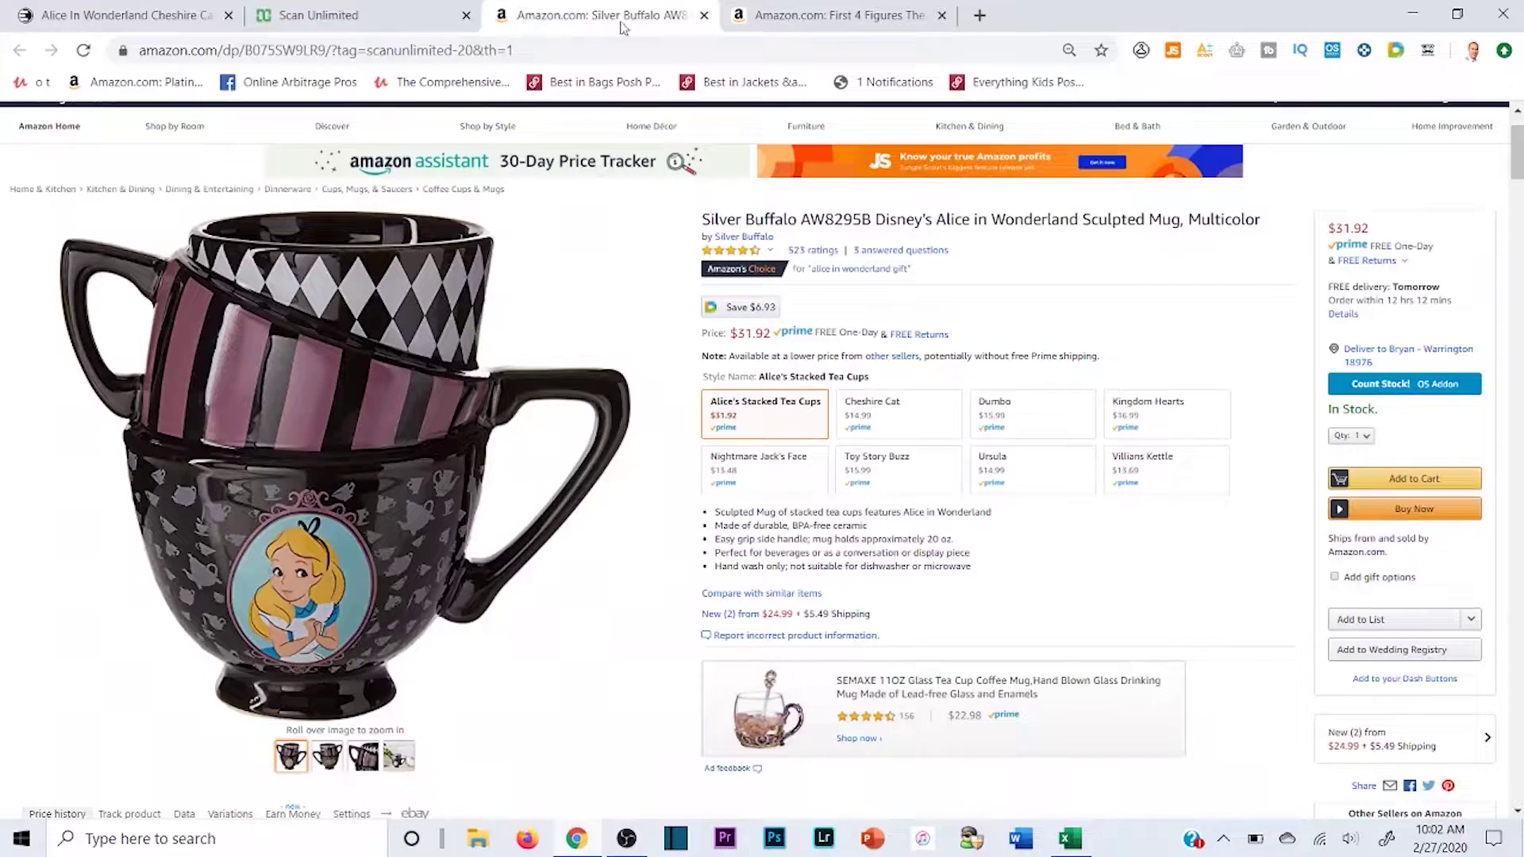
- View the Cheshire Cat style on the Amazon mug listing, and close both open Amazon product pages
click(920, 428)
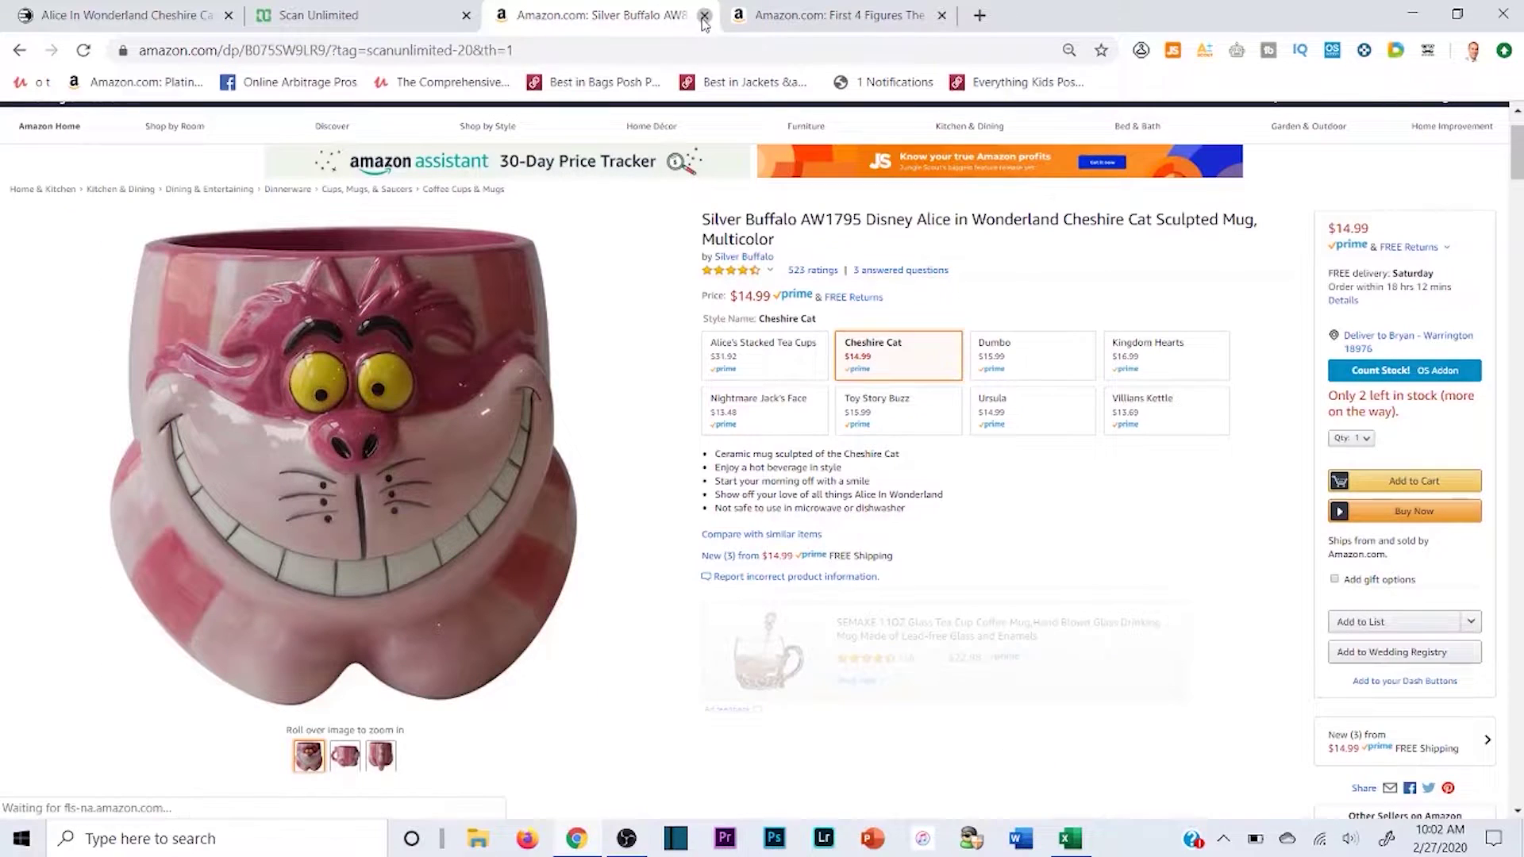
click(703, 16)
click(703, 16)
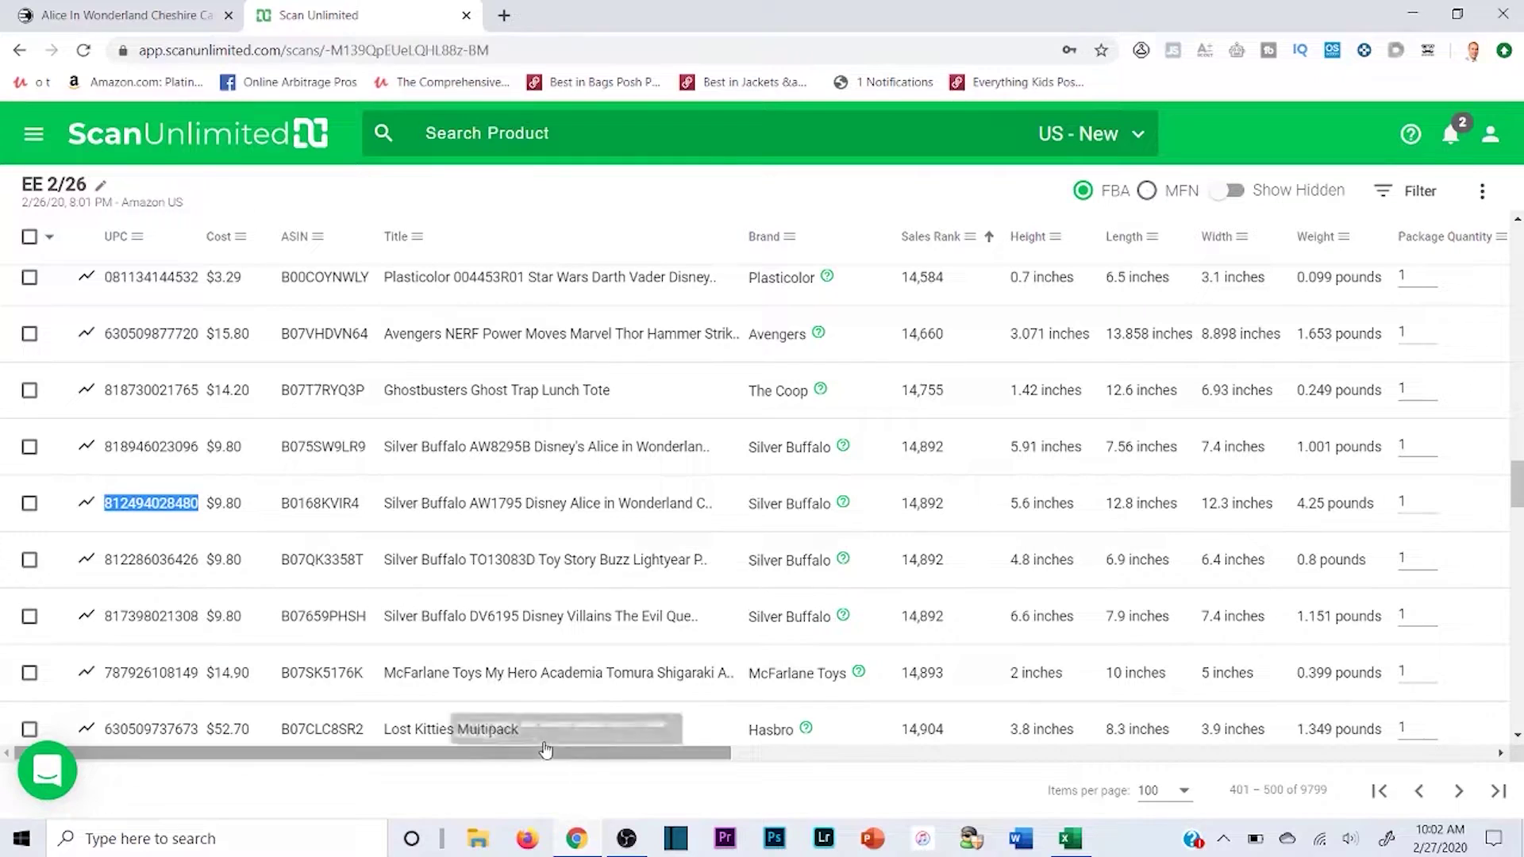
- Review net profit and ROI further down the Scan Unlimited page, and check the title and cost of the profitable mold-colored kitchen item
drag(550, 757, 1325, 756)
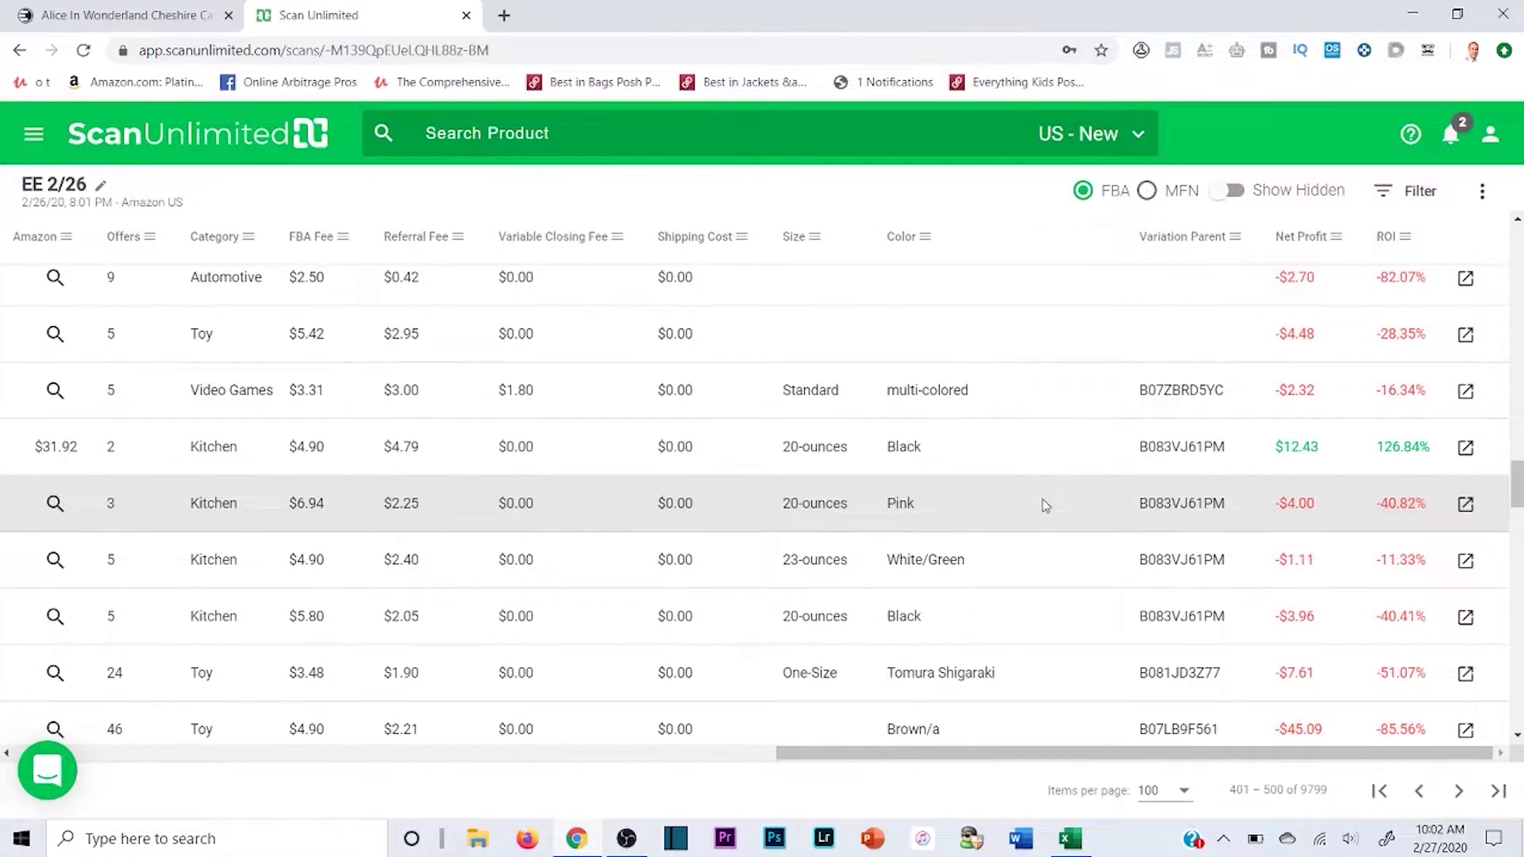
scroll(1045, 505, down, 5)
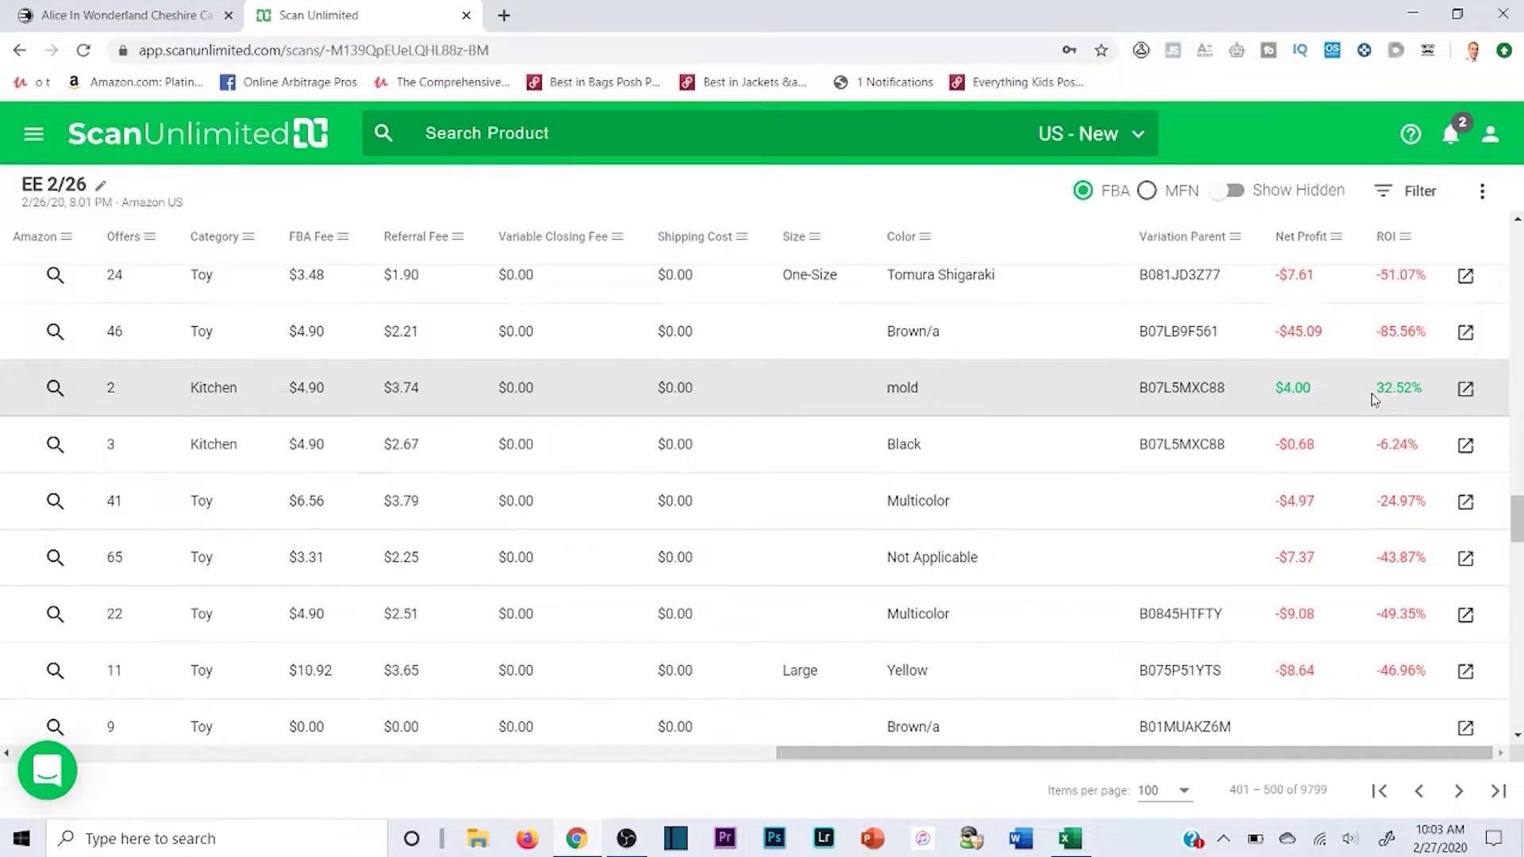
drag(1081, 755, 265, 746)
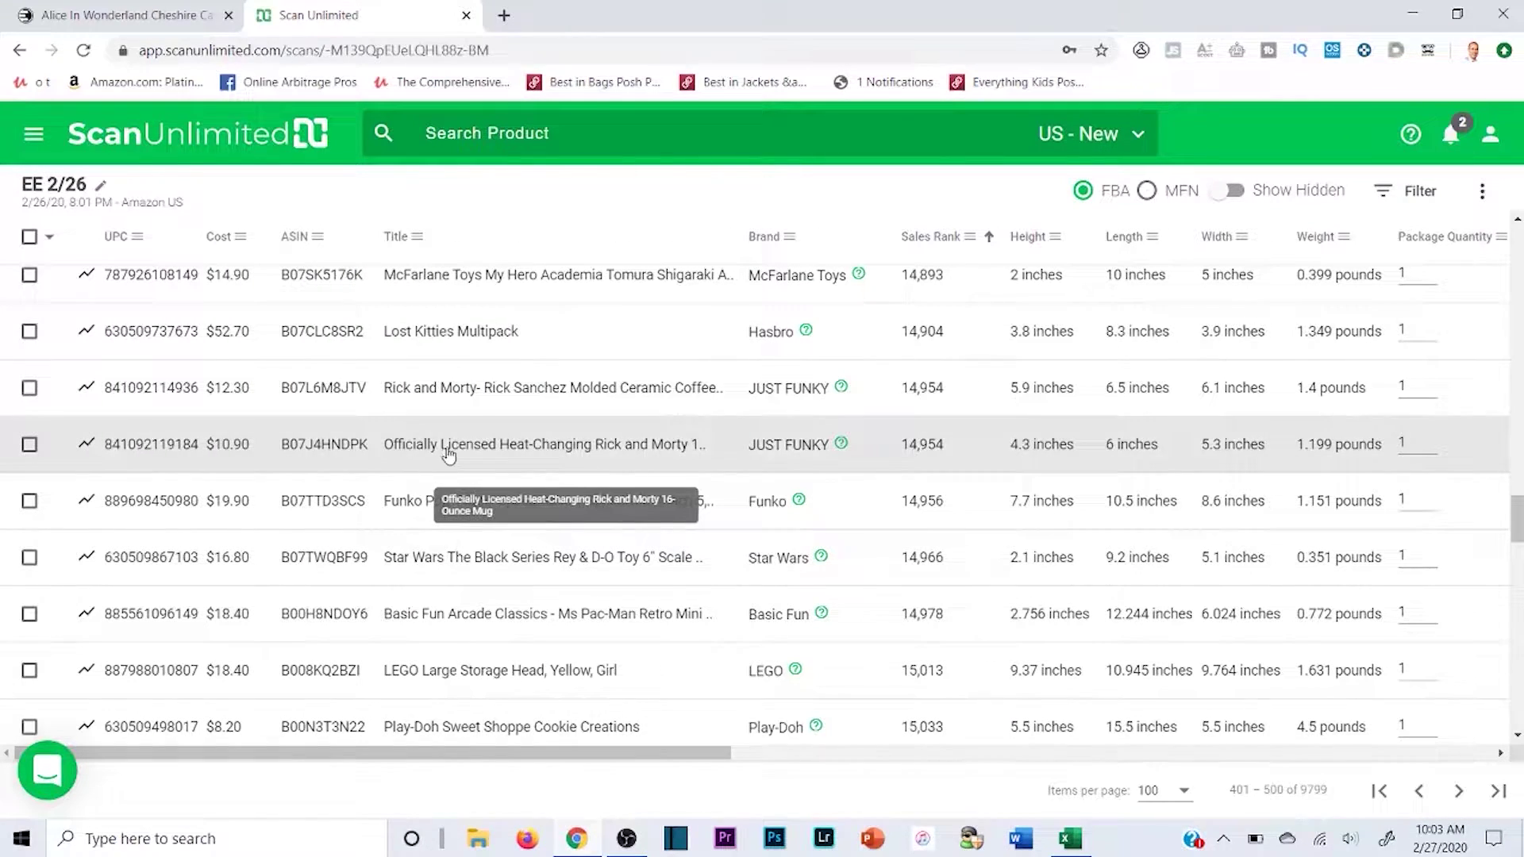
- Copy the UPC of the Rick and Morty Rick Sanchez Molded Ceramic Coffee Mug and open its Amazon listing
double_click(150, 390)
key(ctrl+c)
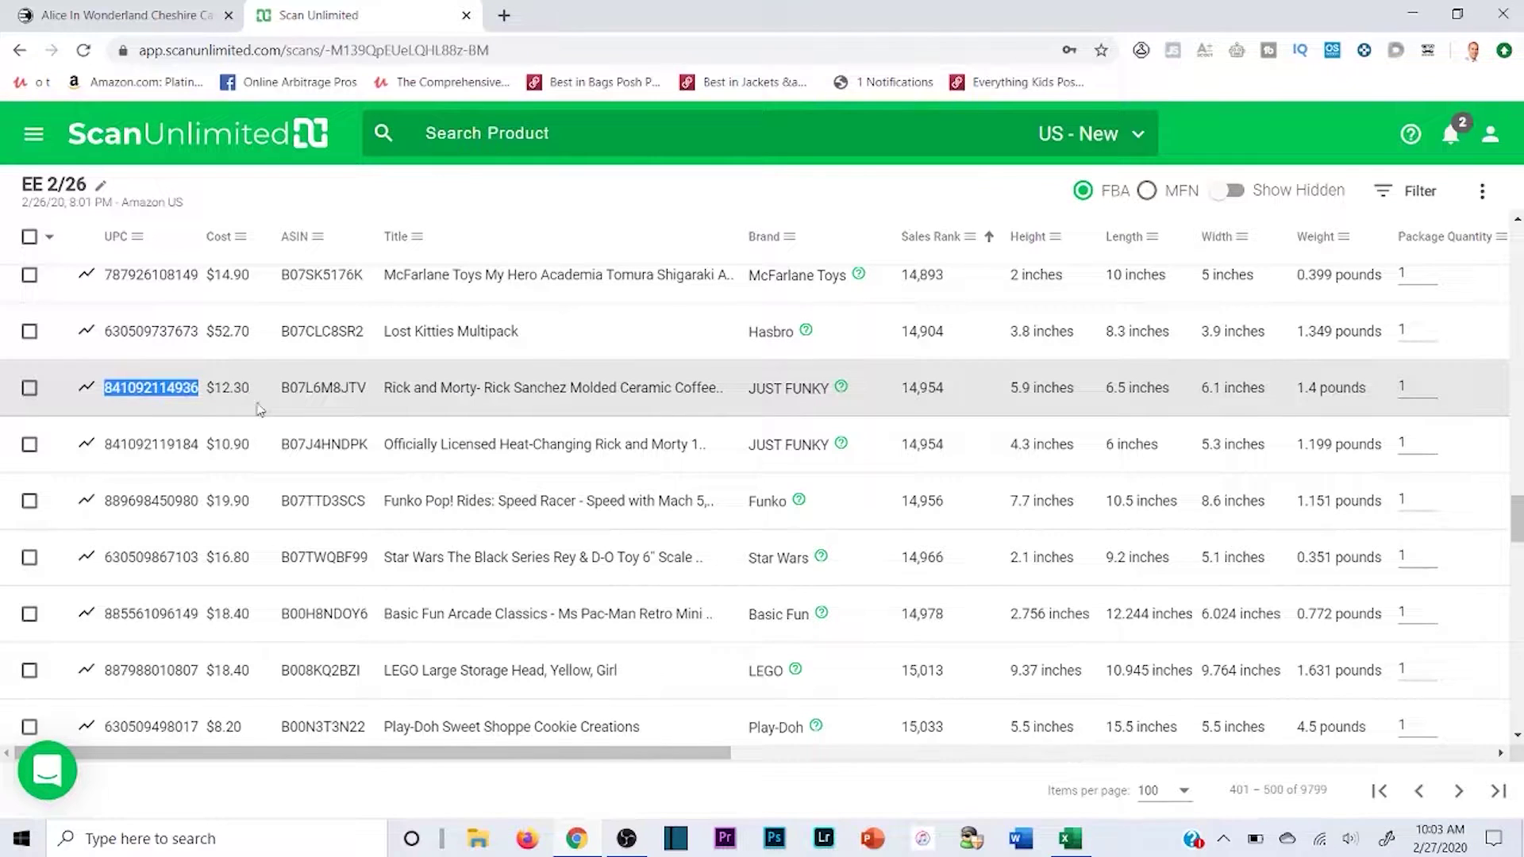
click(431, 394)
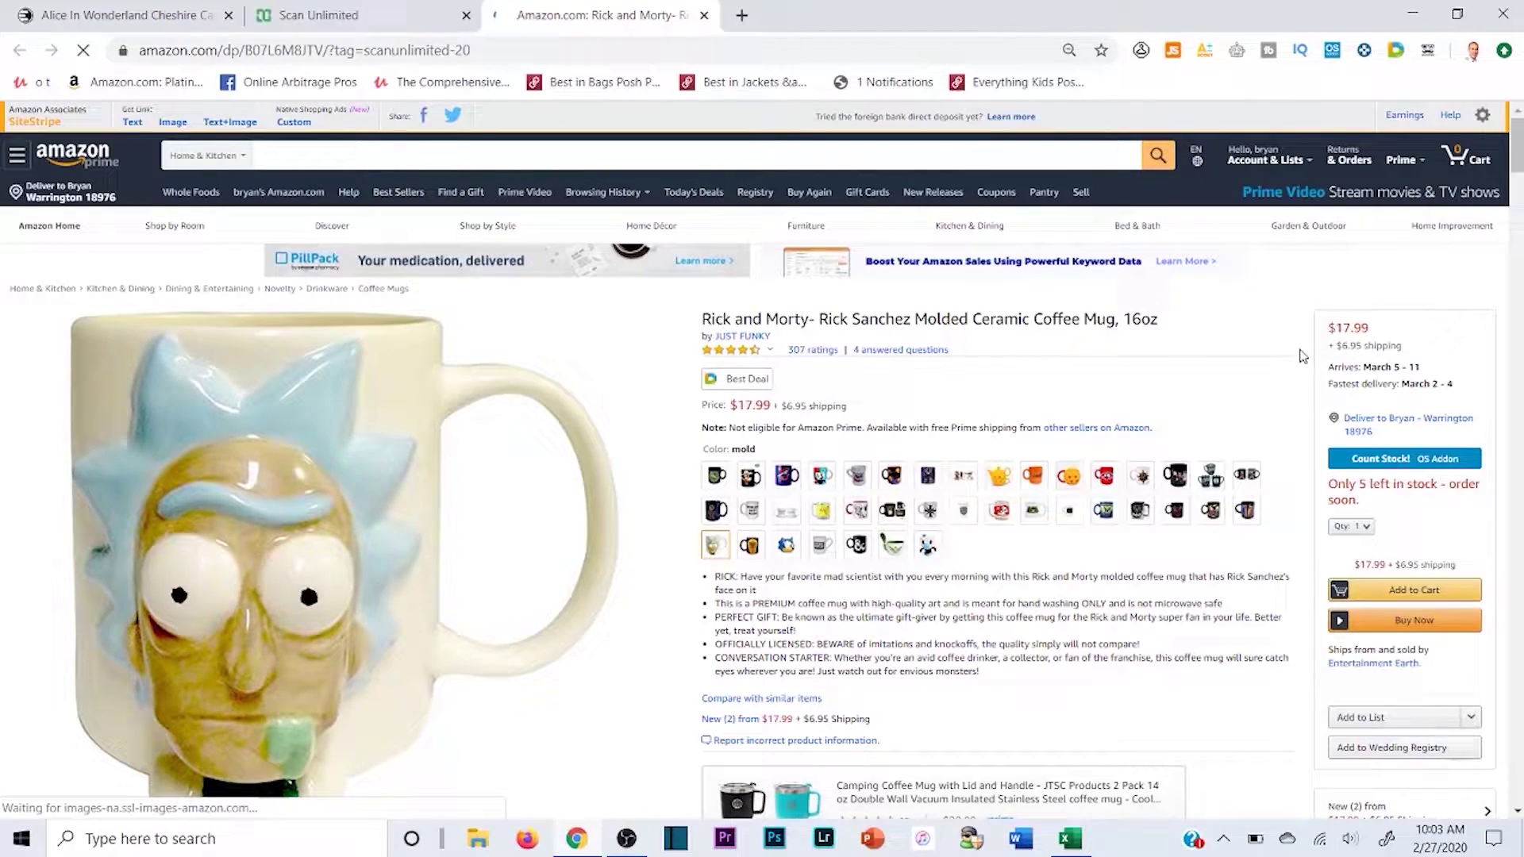
- Examine the Rick Sanchez mug's product information and Best Sellers Rank on Amazon, and return to its row in Scan Unlimited
scroll(1024, 496, down, 20)
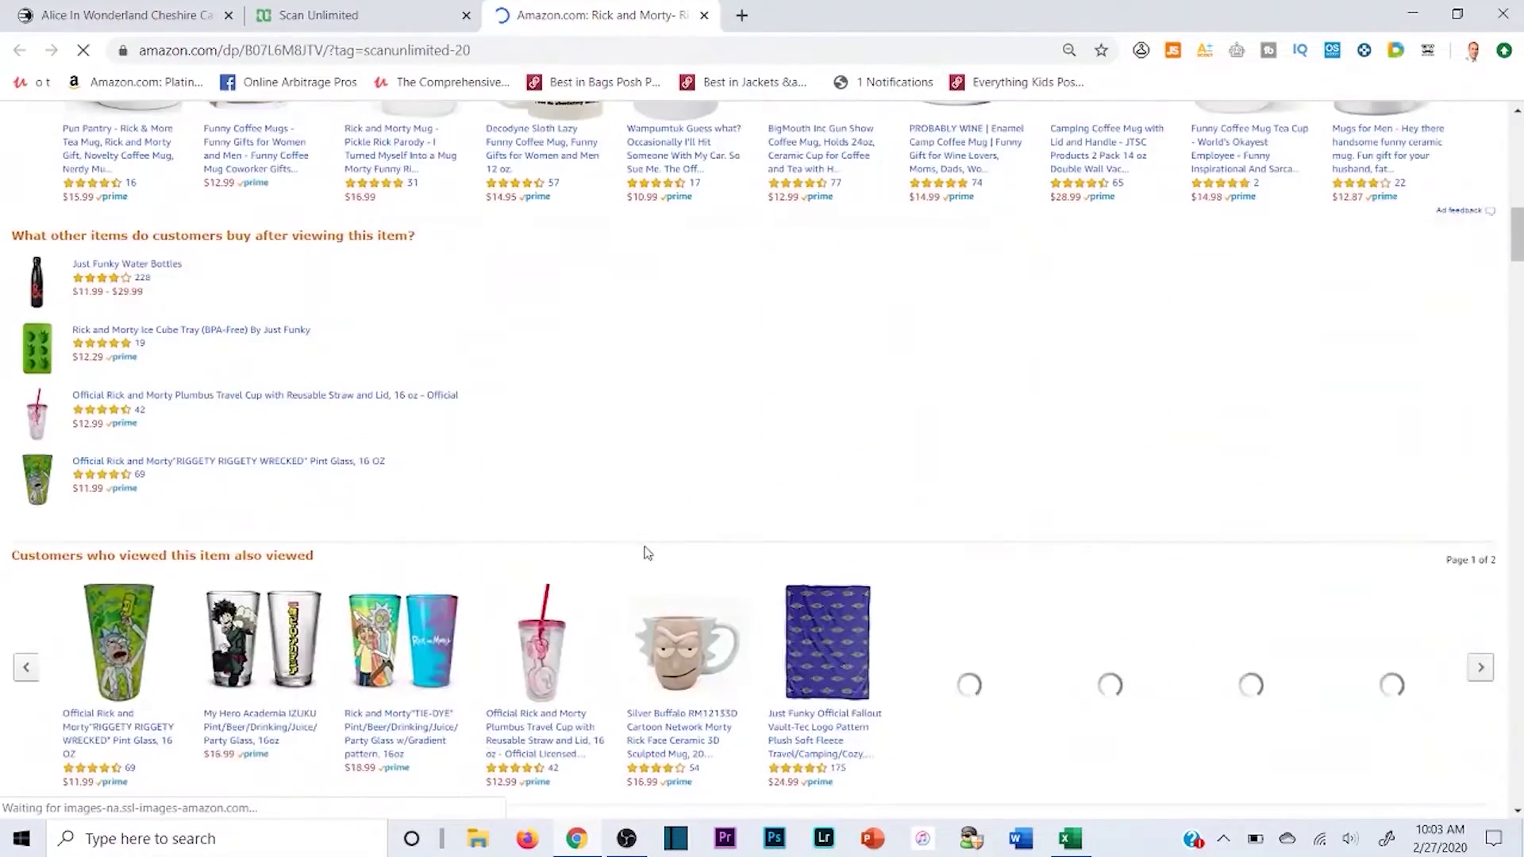
scroll(529, 539, down, 20)
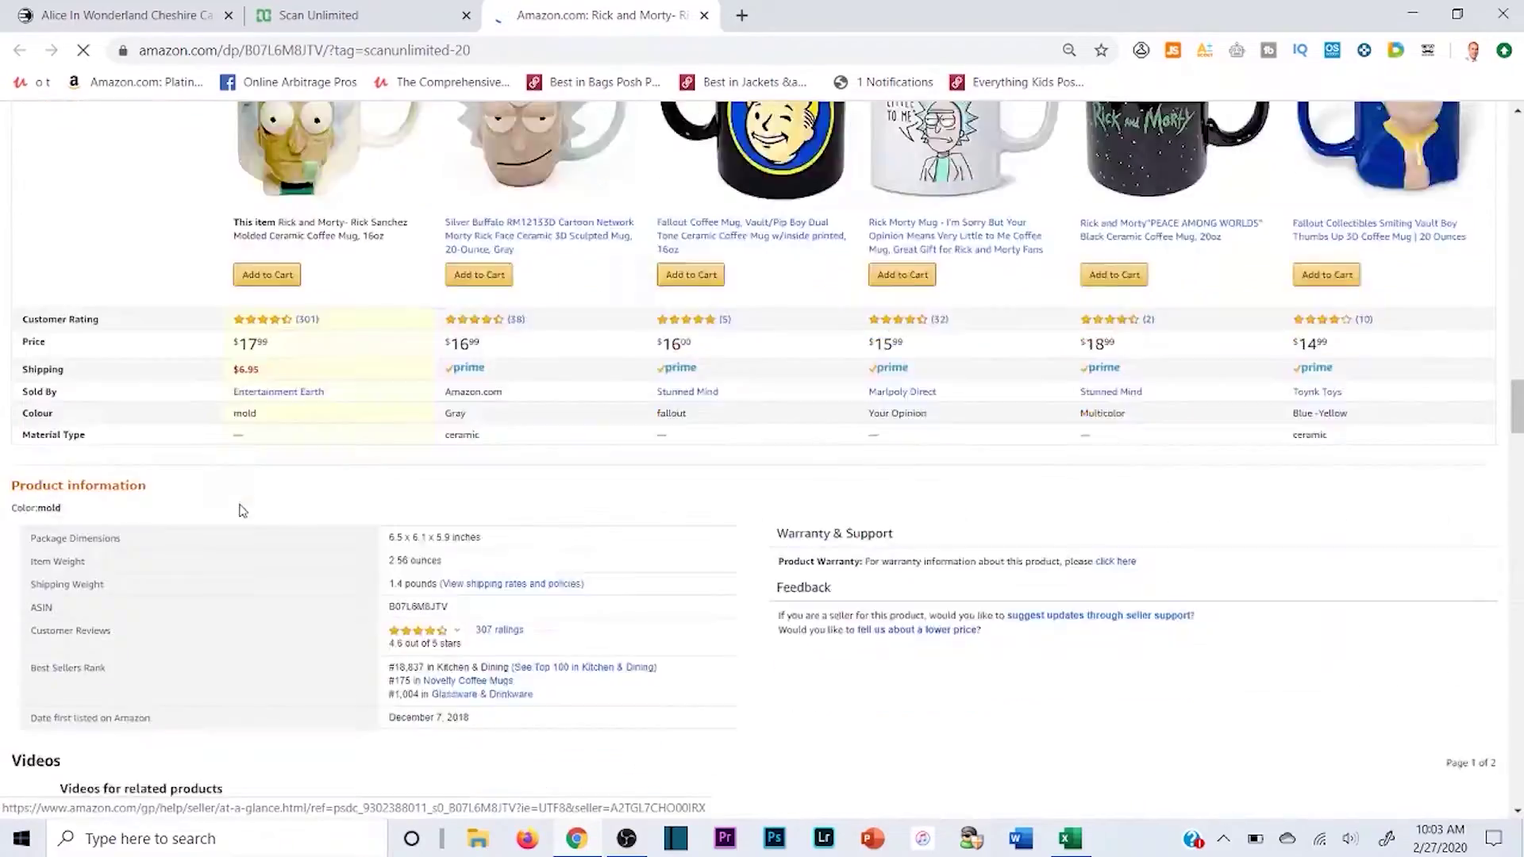
scroll(476, 393, up, 20)
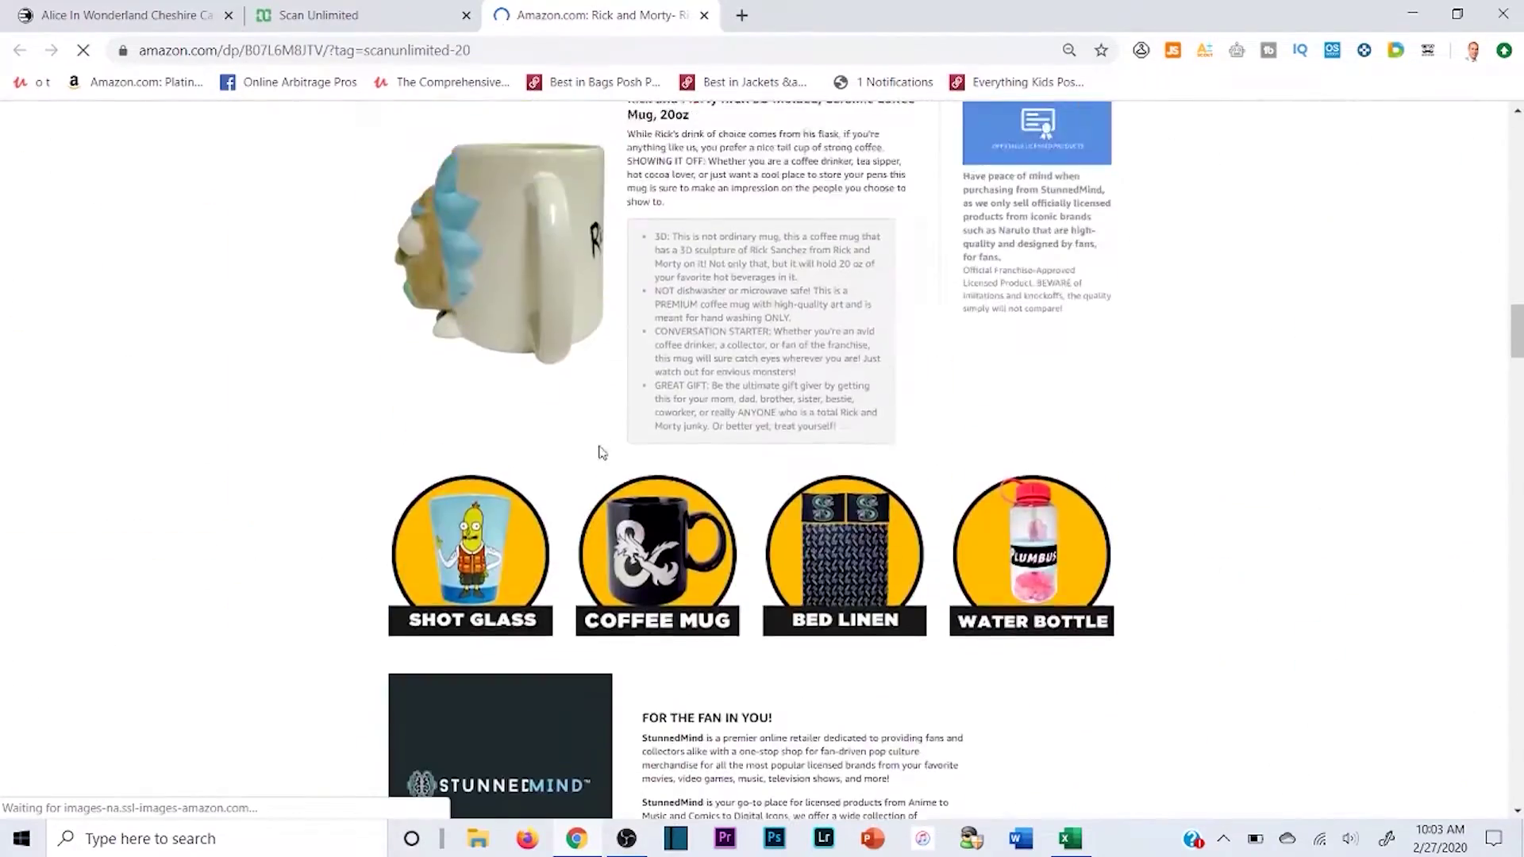
scroll(502, 407, up, 20)
key(ctrl+shift+Tab)
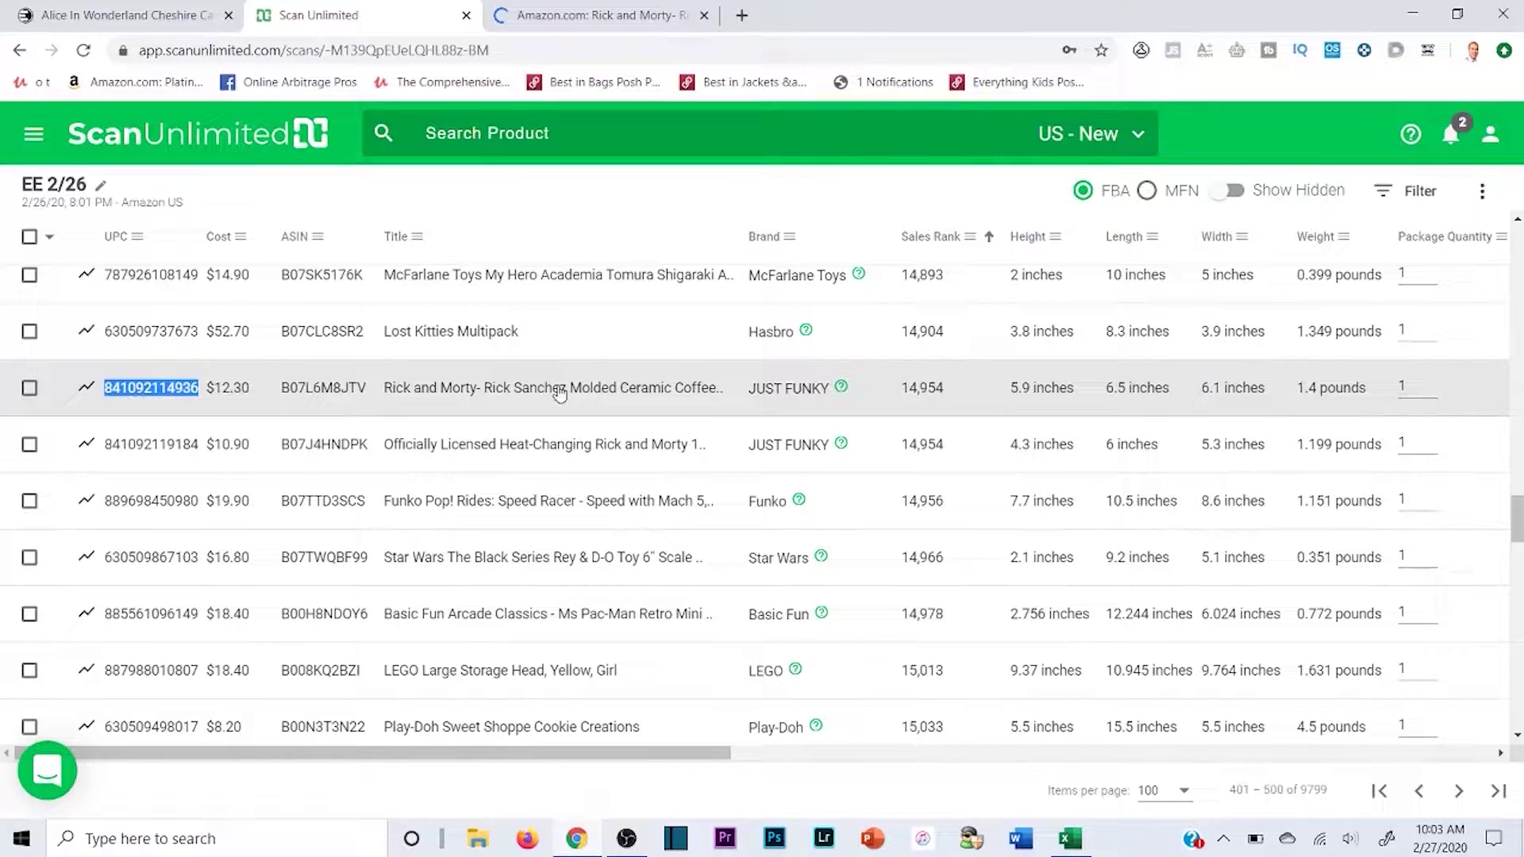
drag(616, 754, 420, 728)
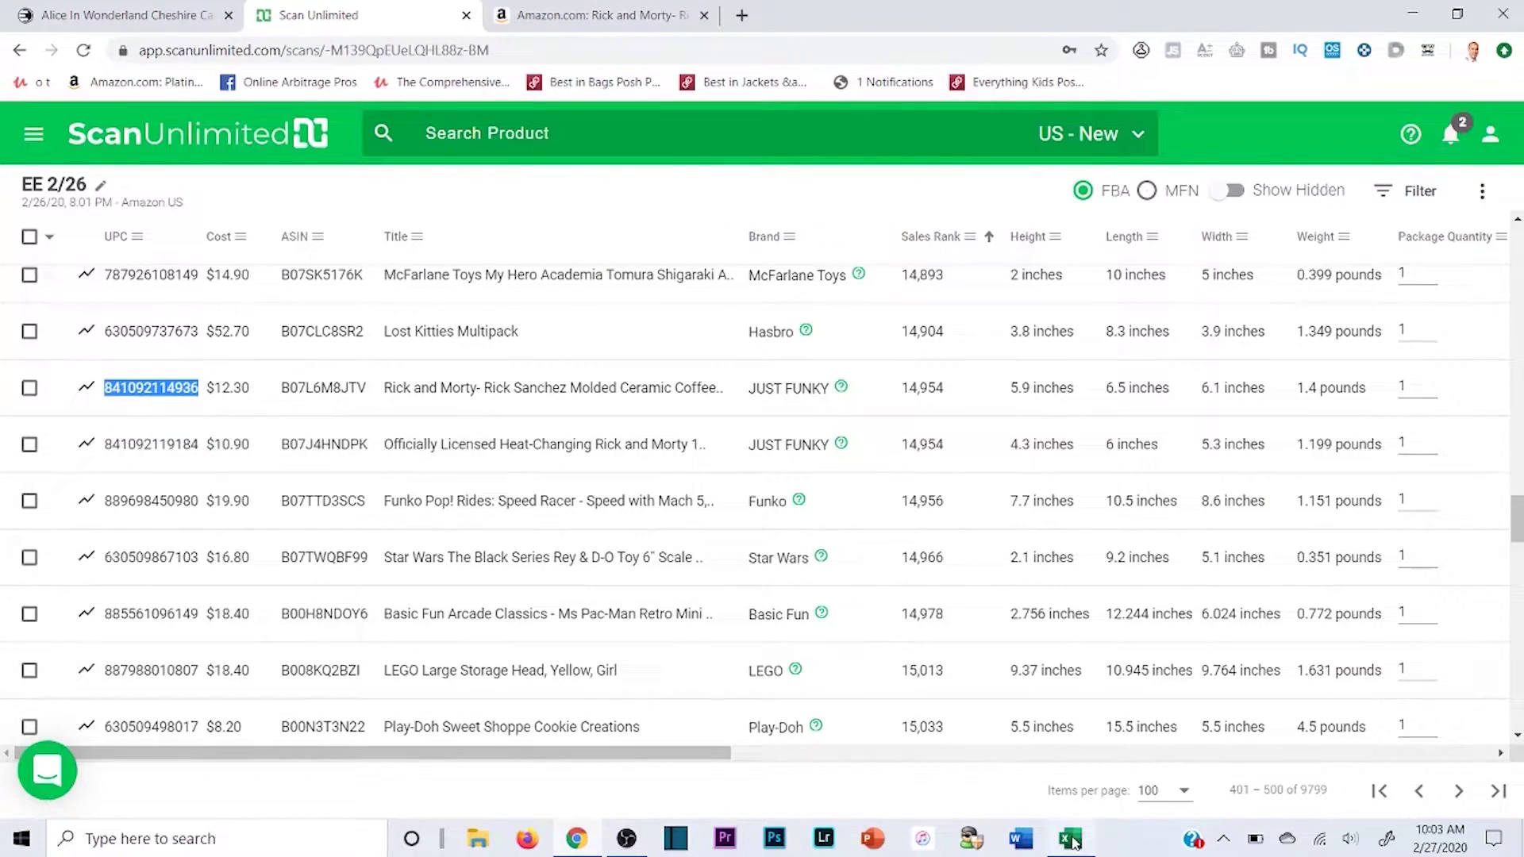
click(1069, 839)
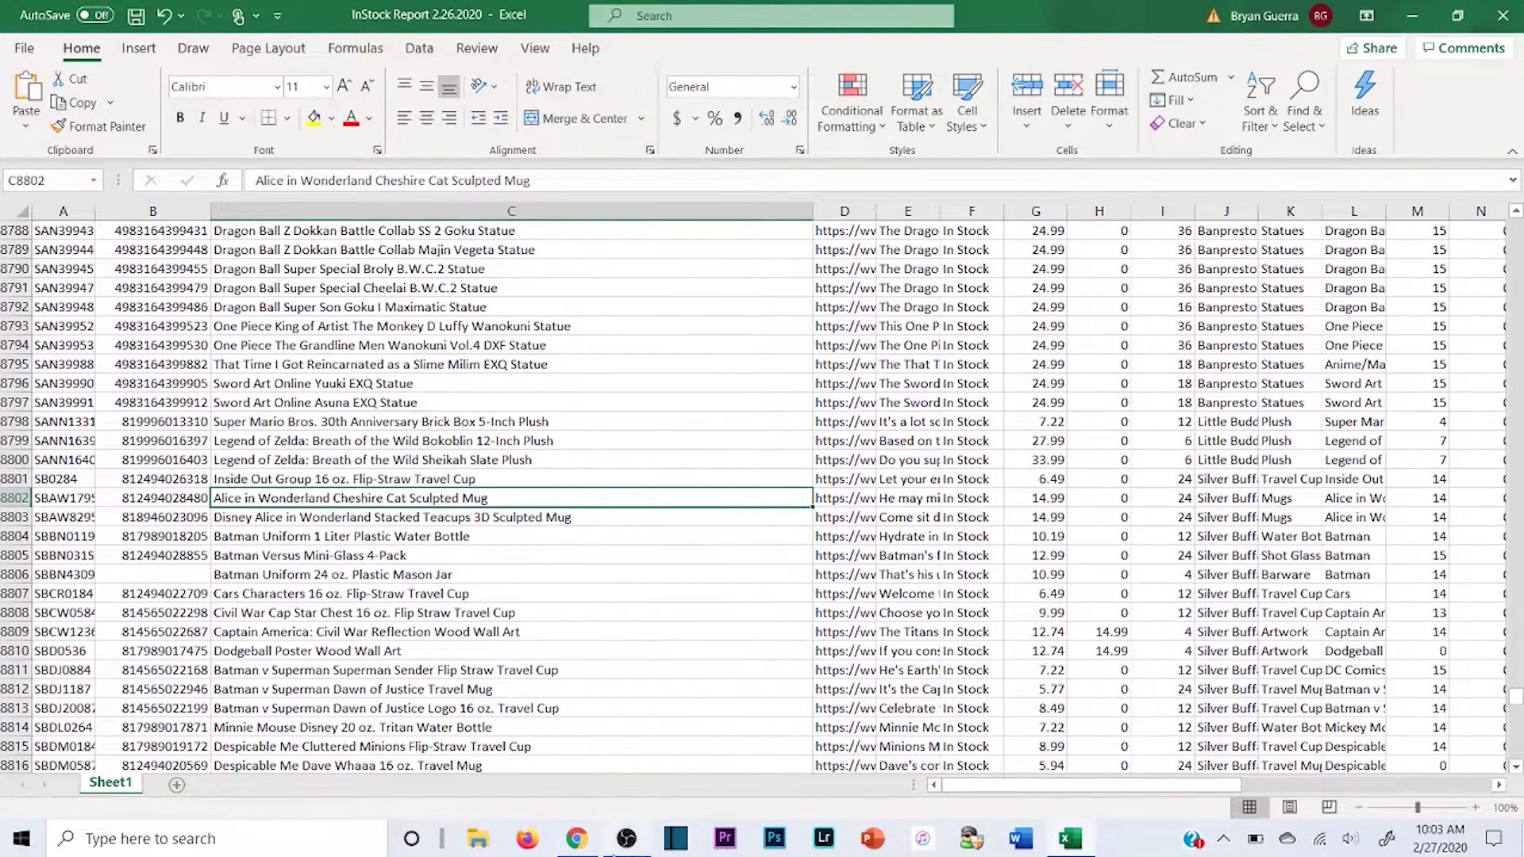
click(585, 841)
click(588, 840)
key(ctrl+f)
key(ctrl+v)
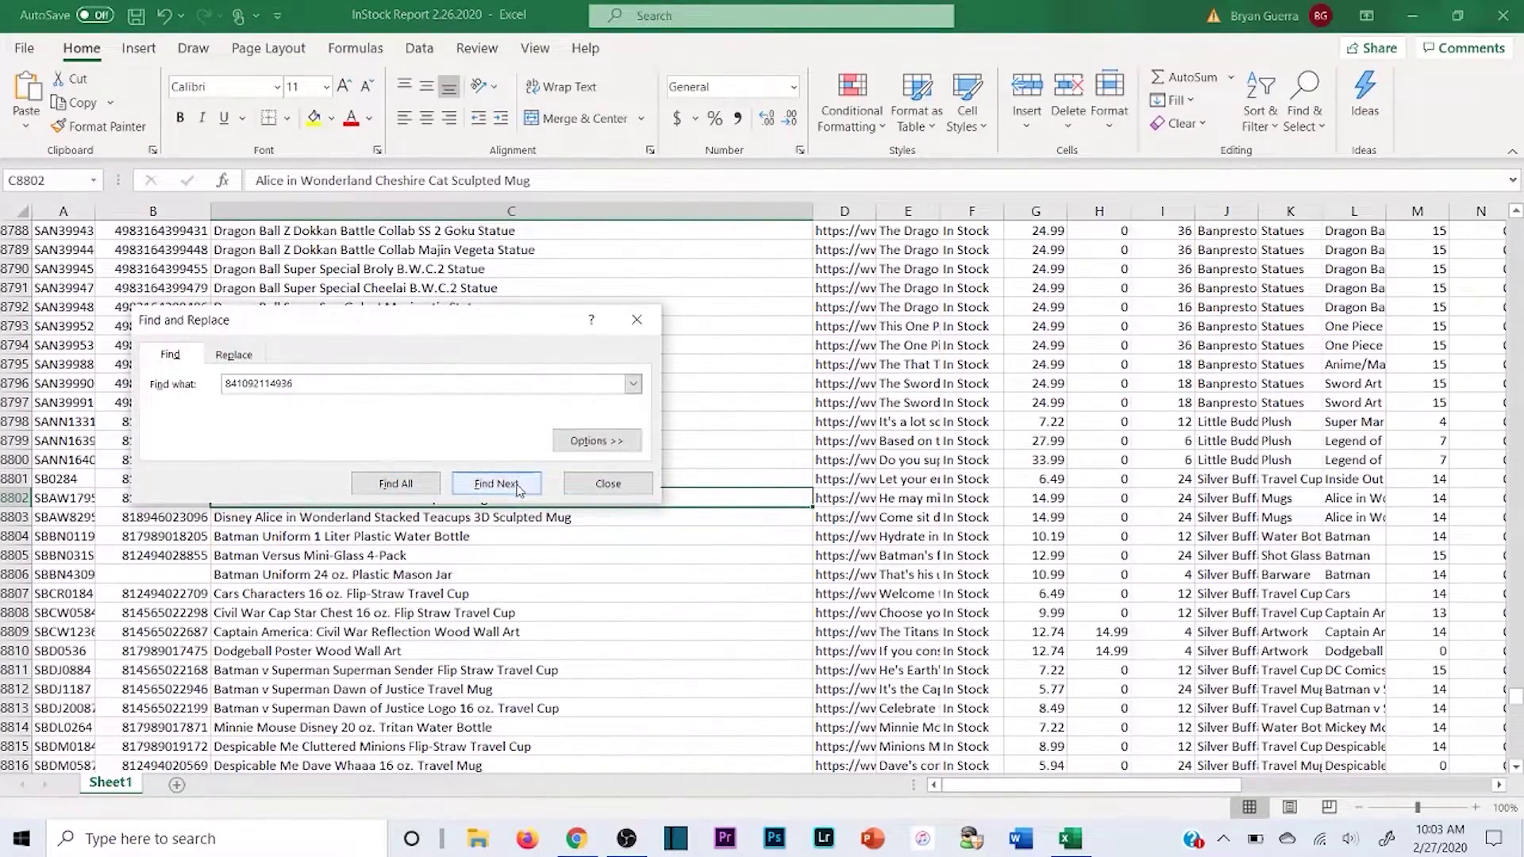
click(496, 461)
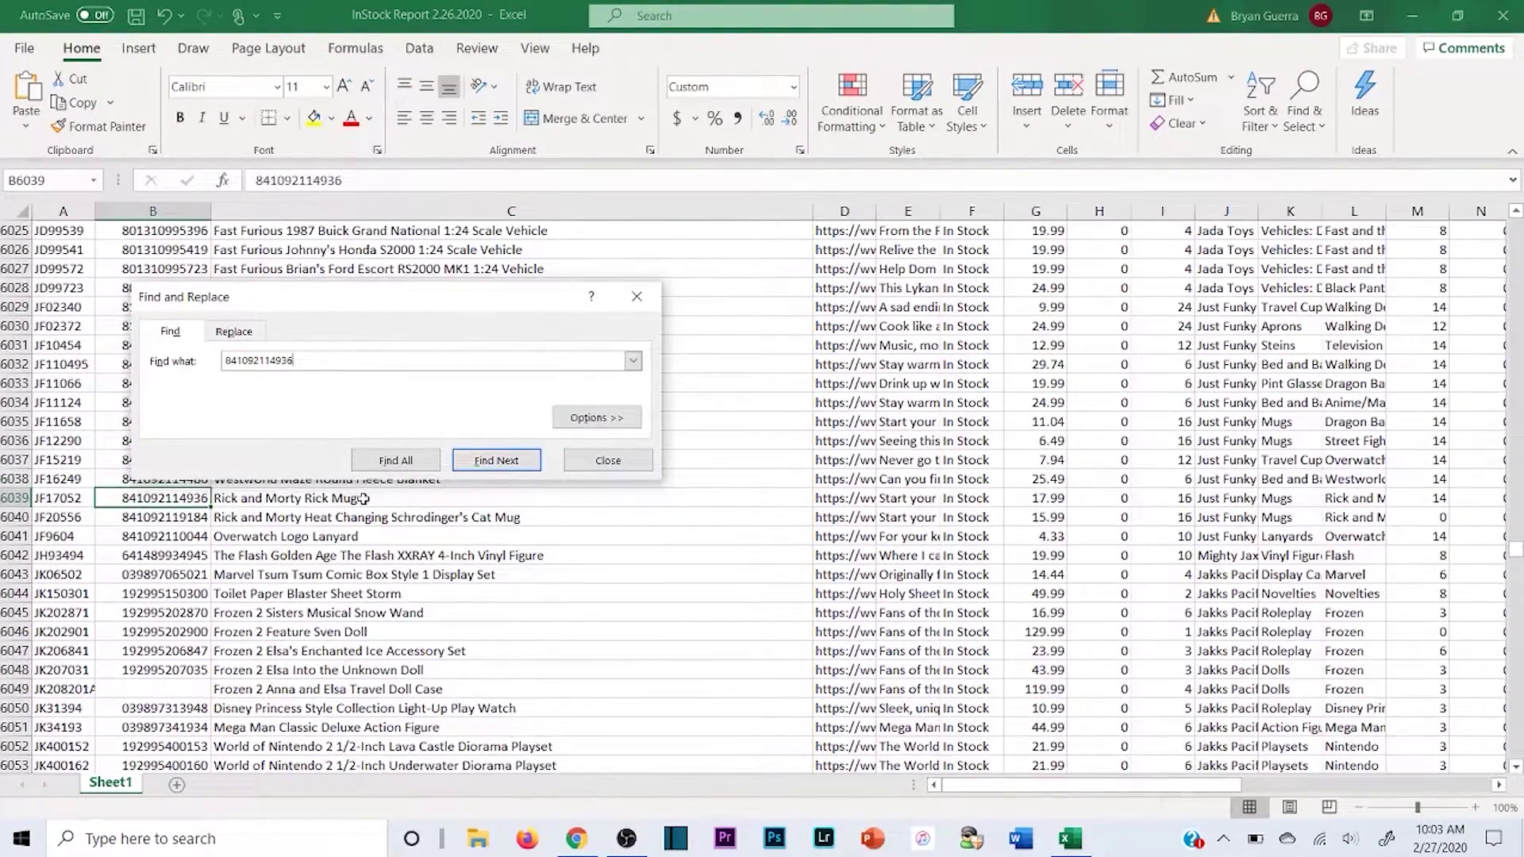
click(363, 499)
key(ctrl+c)
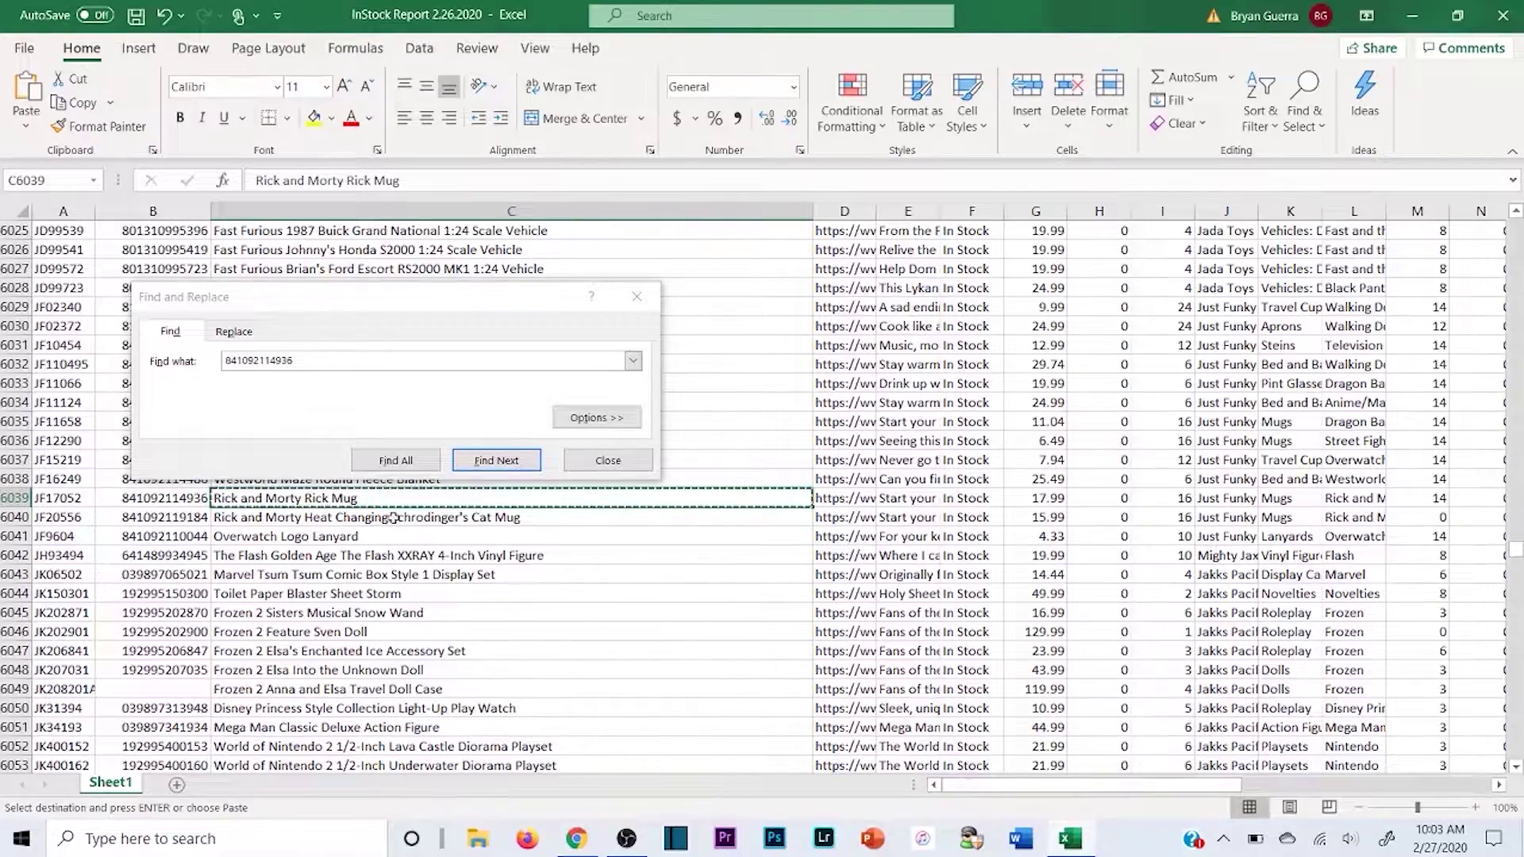
- Switch to the EE Distribution website, search for "Rick and Morty Rick Mug" and look over the results
click(574, 846)
click(135, 8)
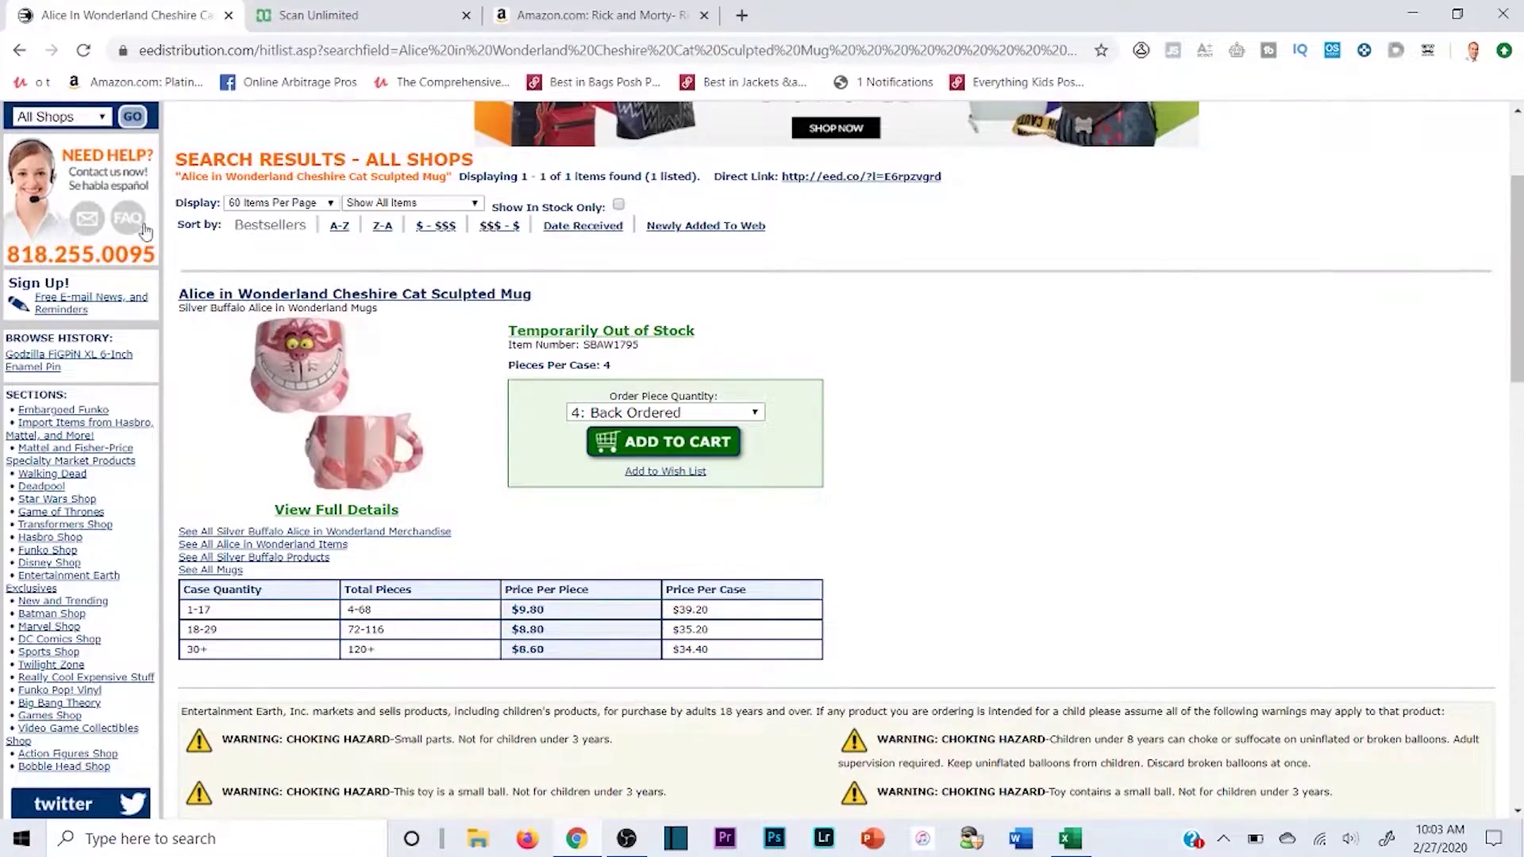
scroll(93, 238, up, 3)
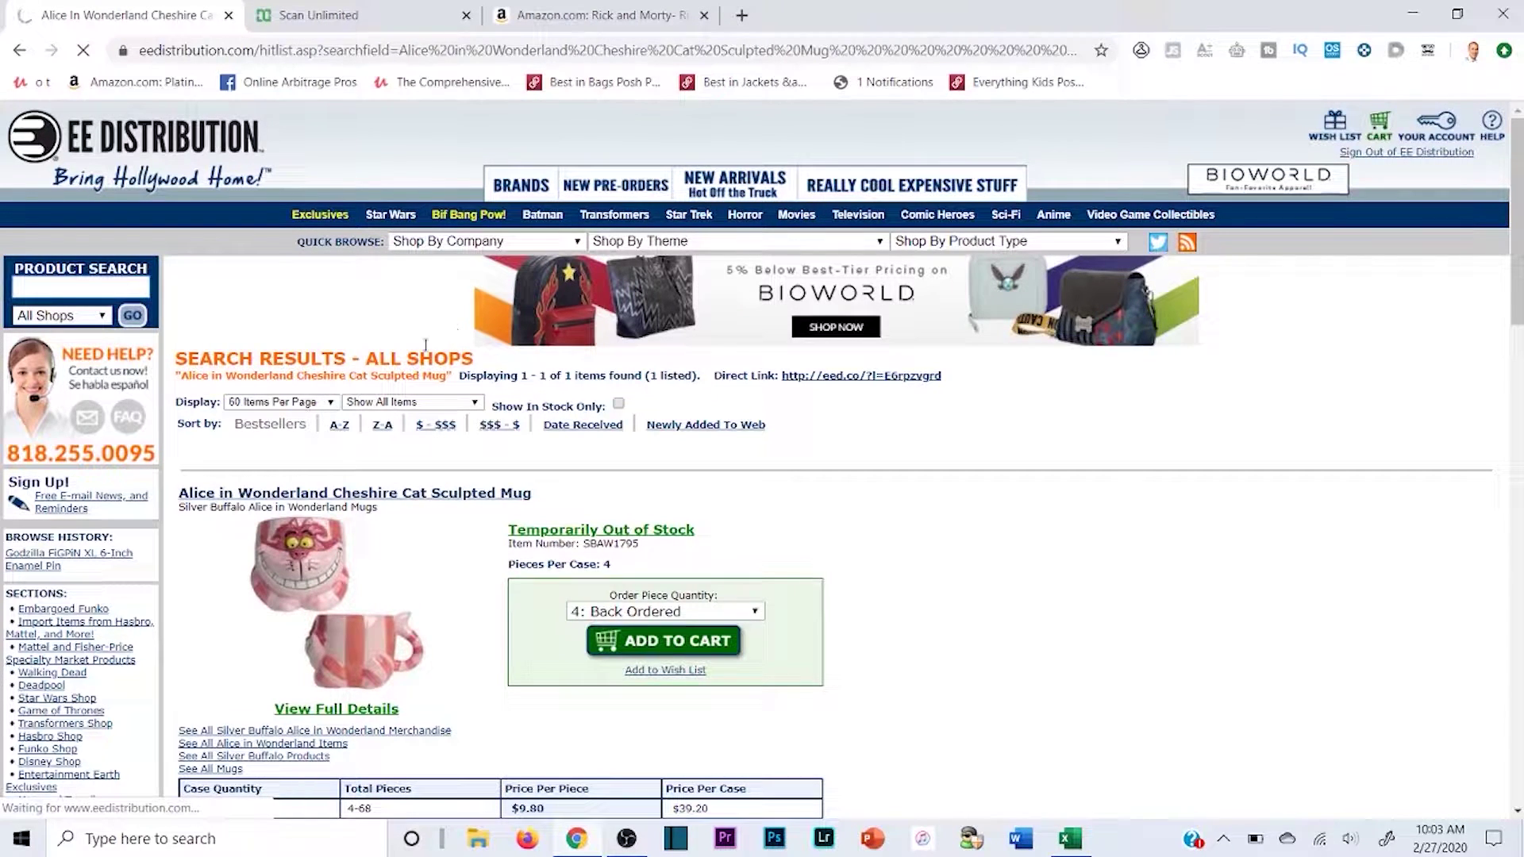
scroll(603, 505, down, 1)
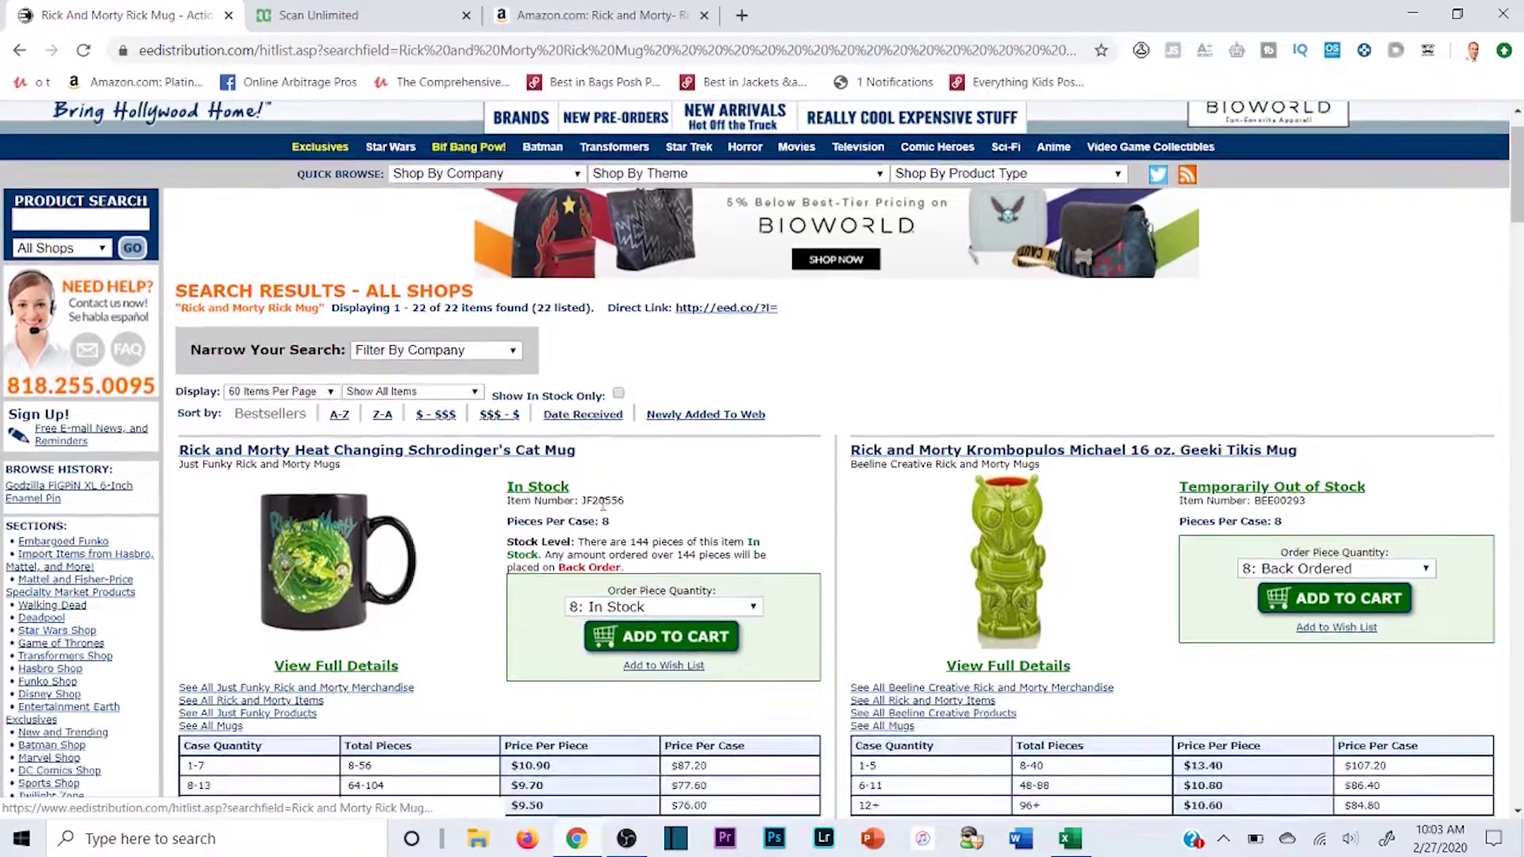
- Look through the EE Distribution search results for the mug pictured on the Rick Sanchez Amazon listing
scroll(603, 505, down, 17)
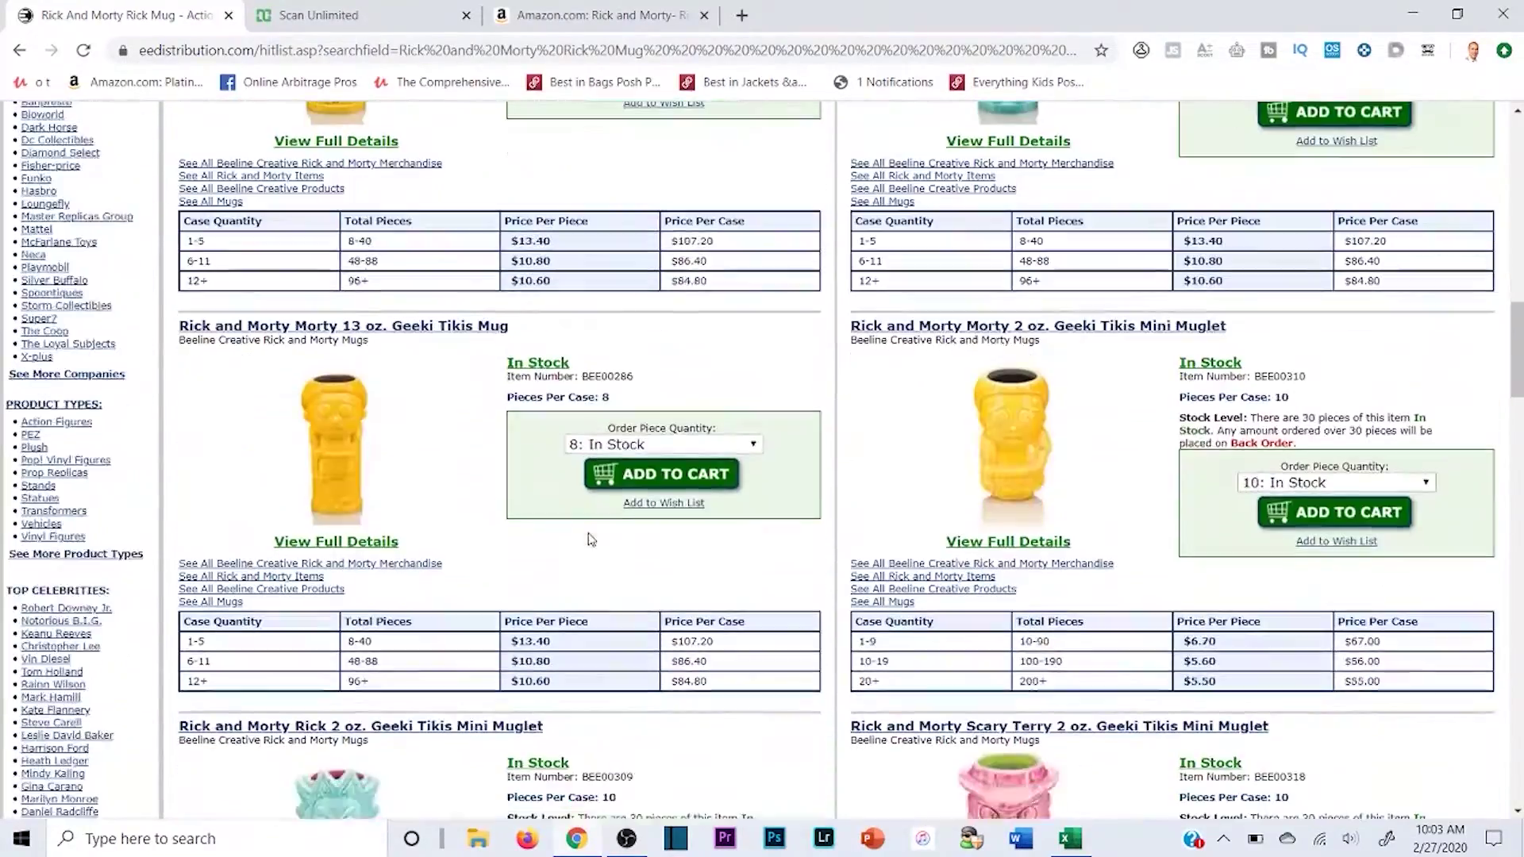
click(555, 15)
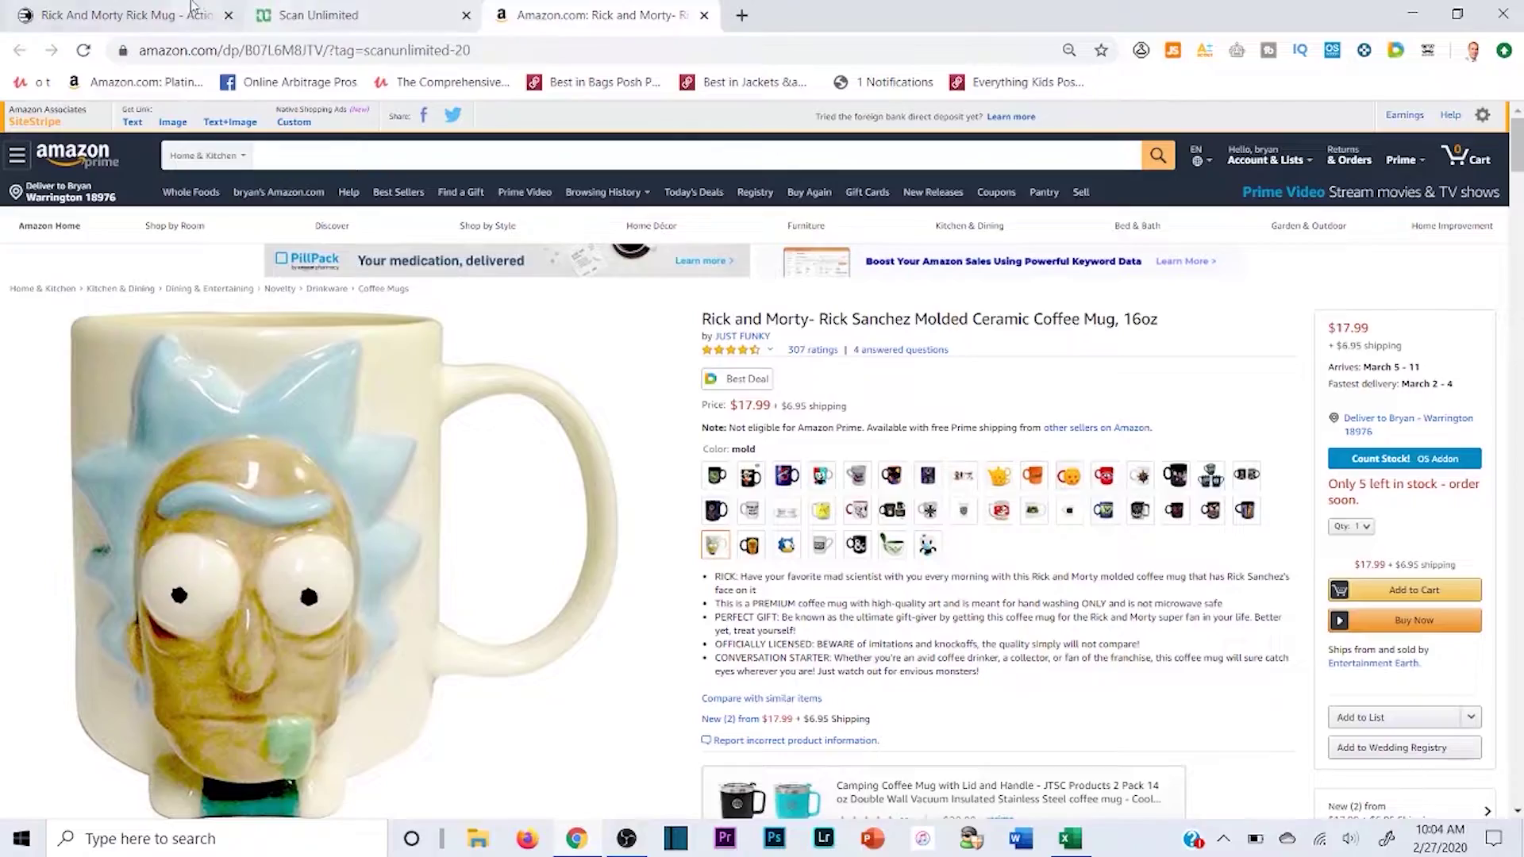
click(151, 16)
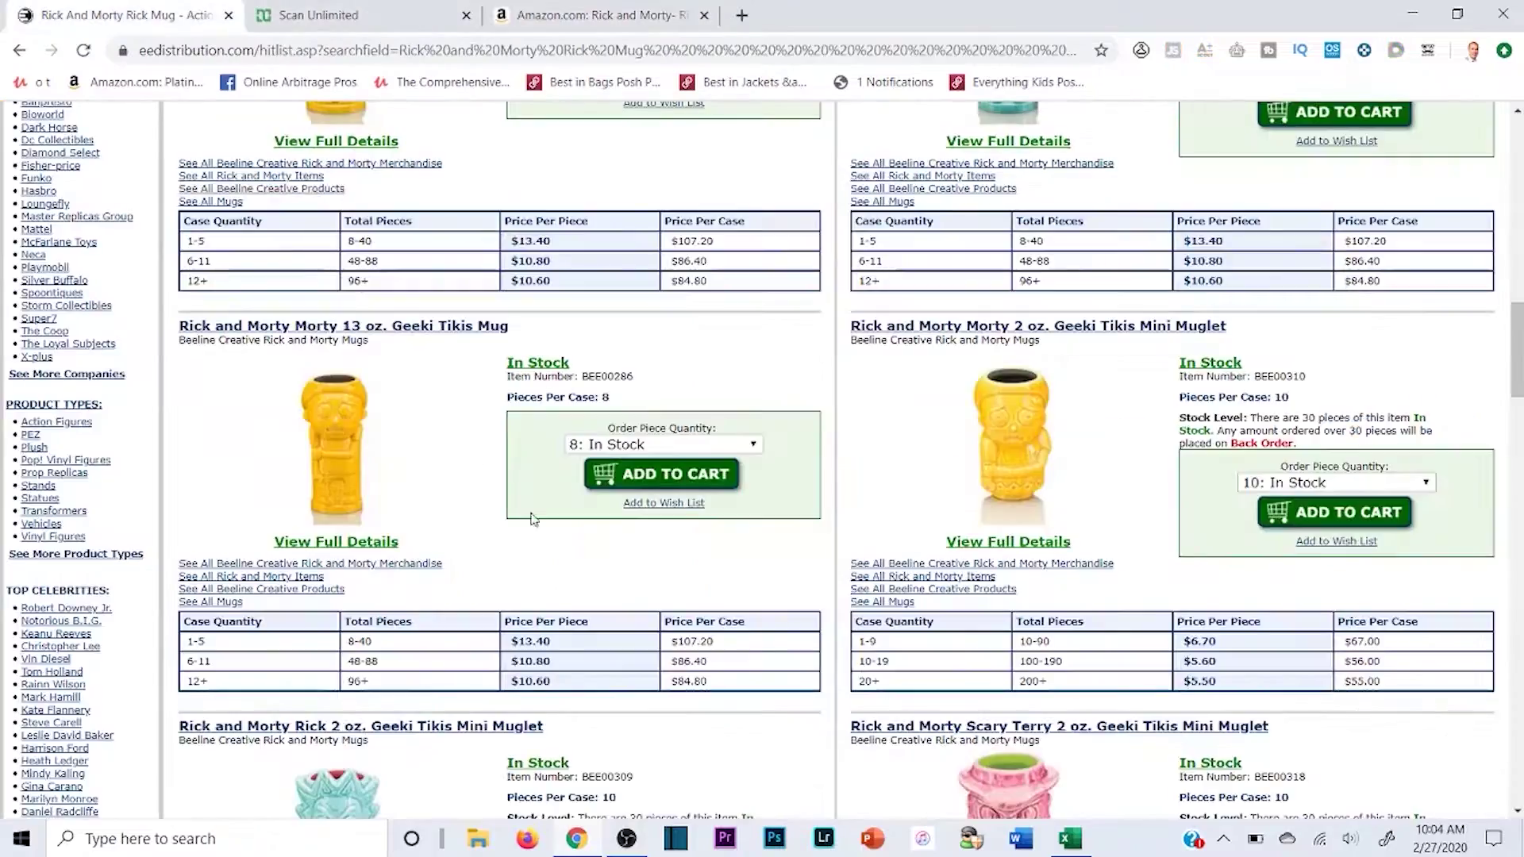
scroll(532, 518, up, 20)
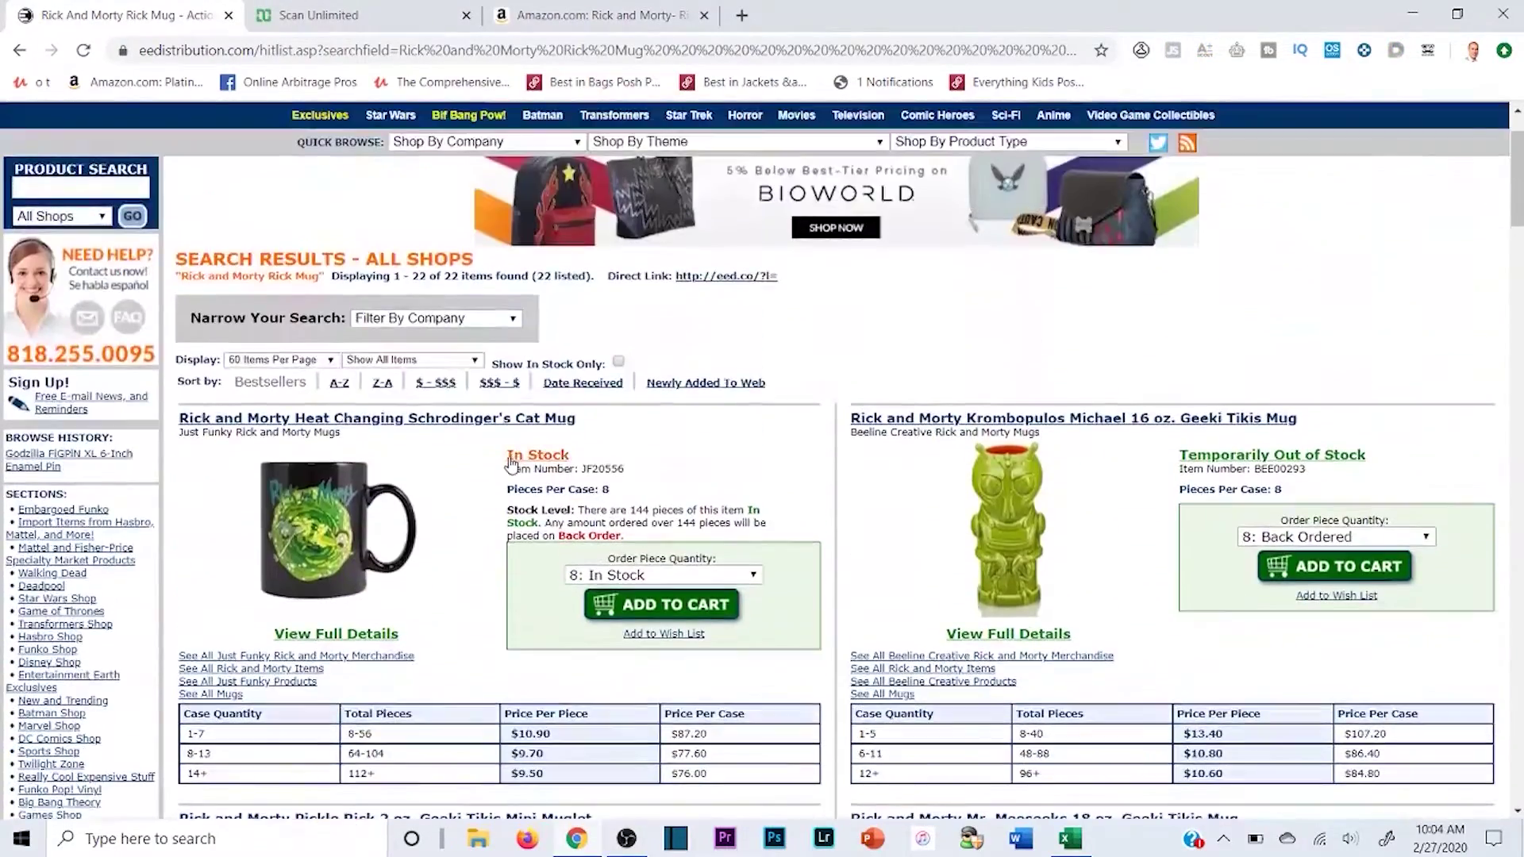
scroll(787, 456, down, 20)
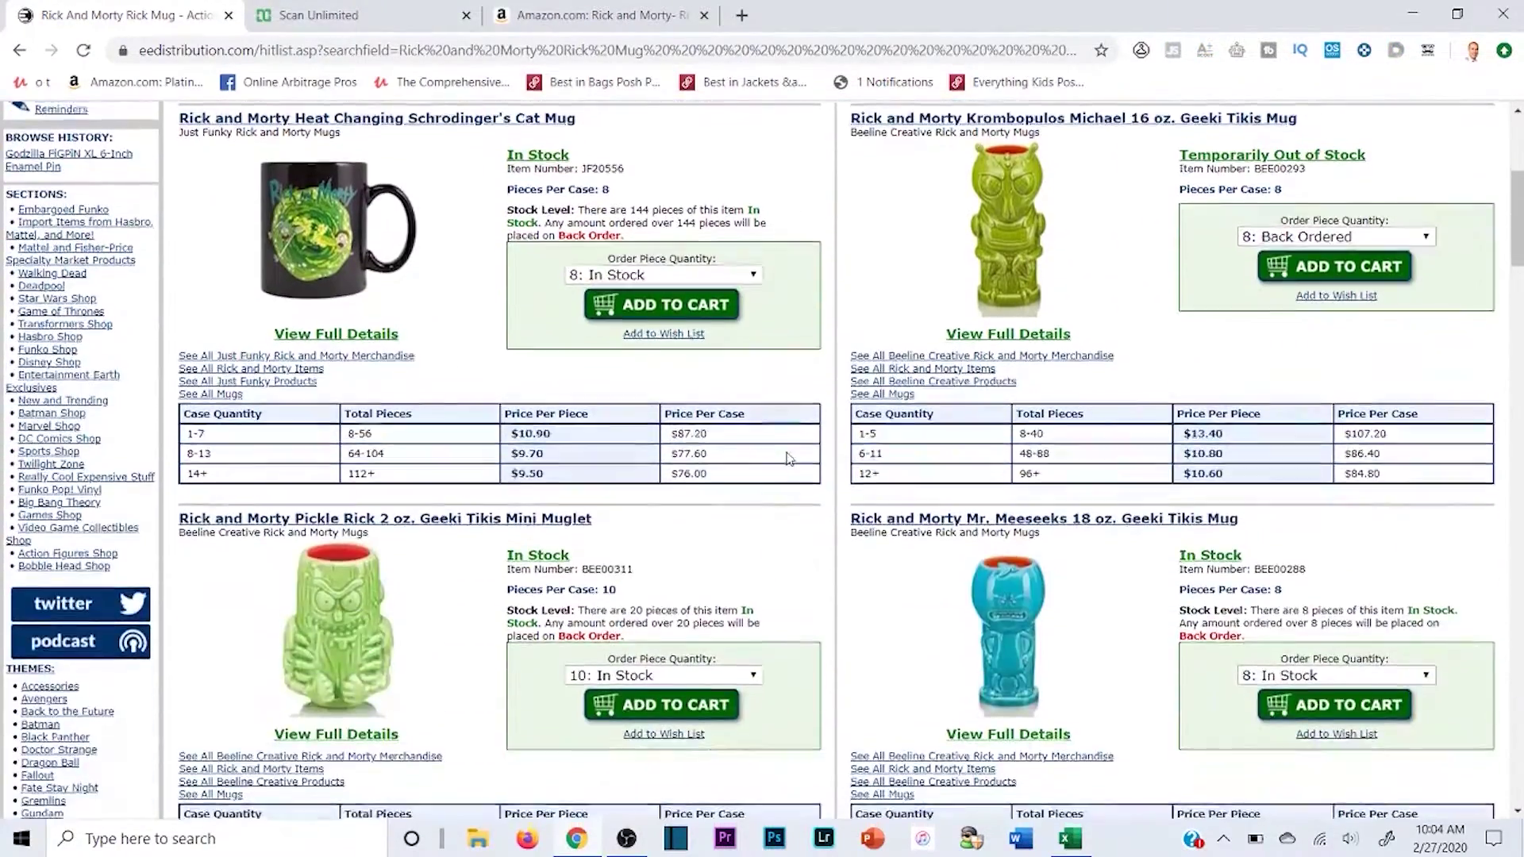
scroll(821, 550, down, 6)
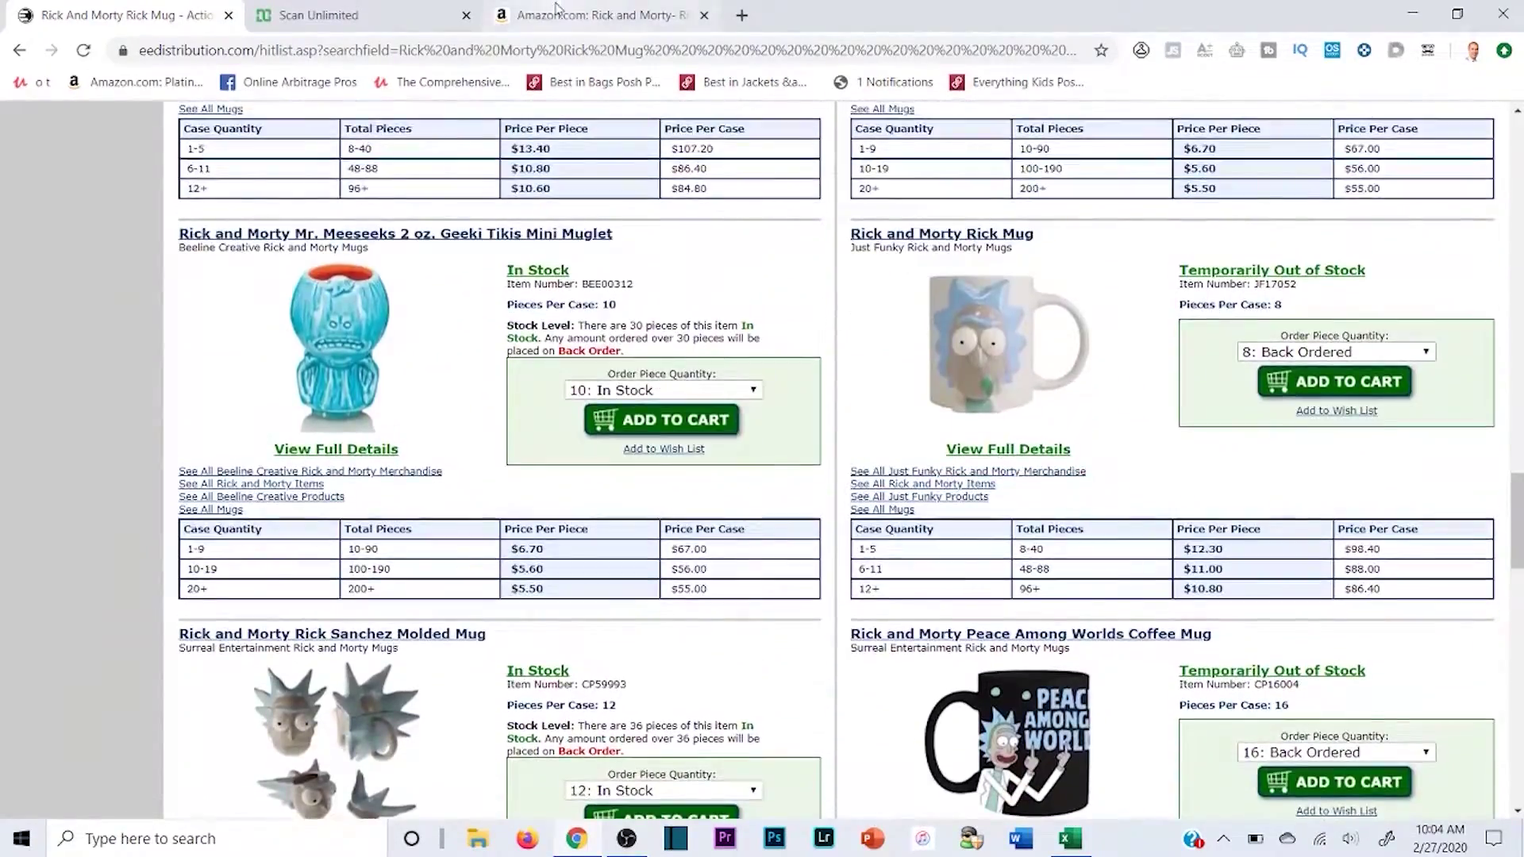
- Compare the Just Funky Rick and Morty Rick Mug with its Amazon listing and check its stock status on EE Distribution
click(556, 12)
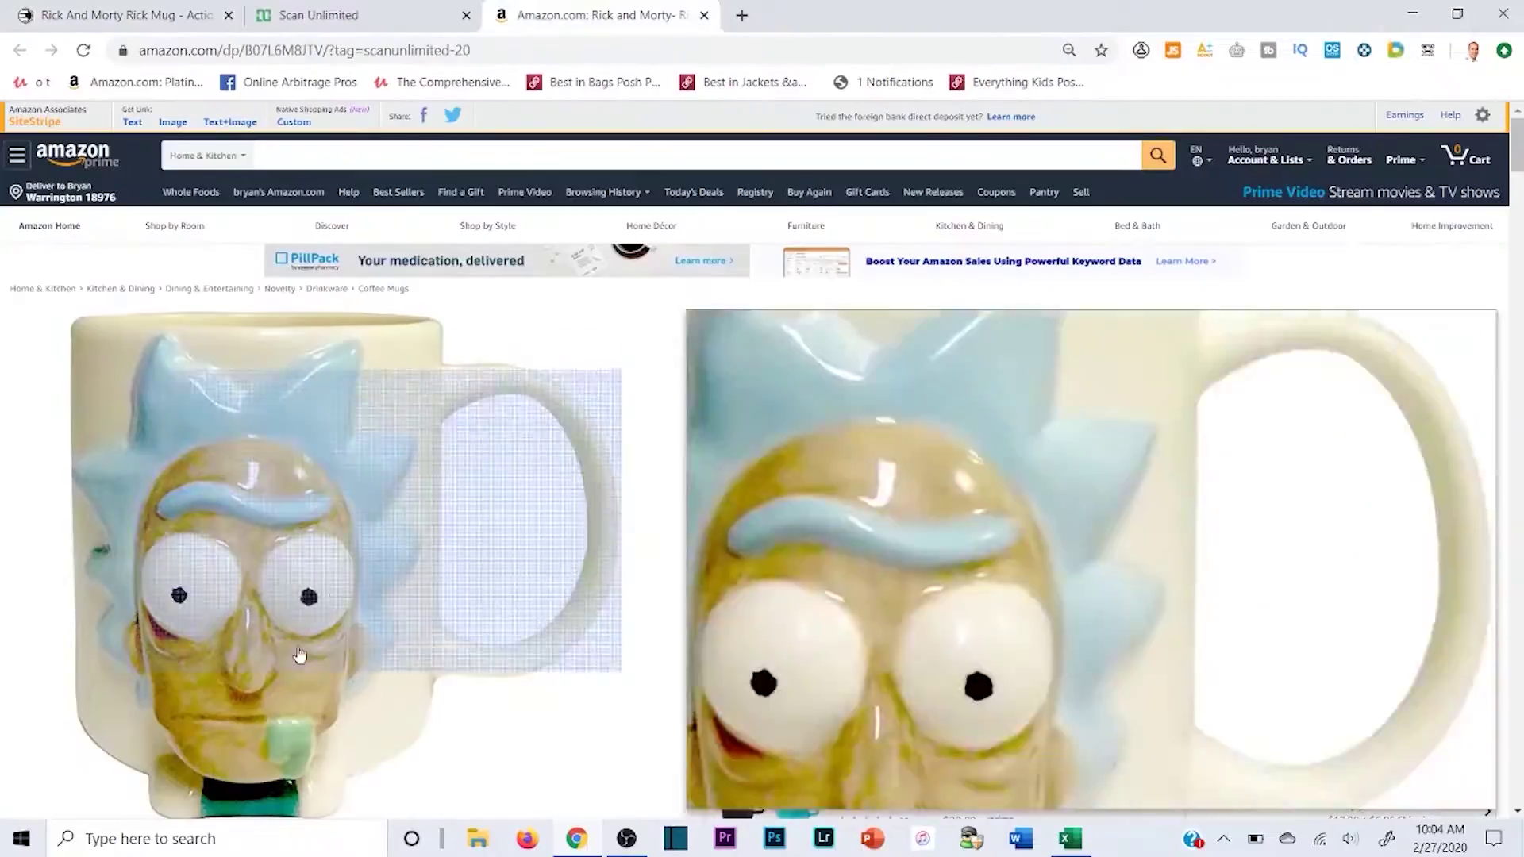
click(137, 14)
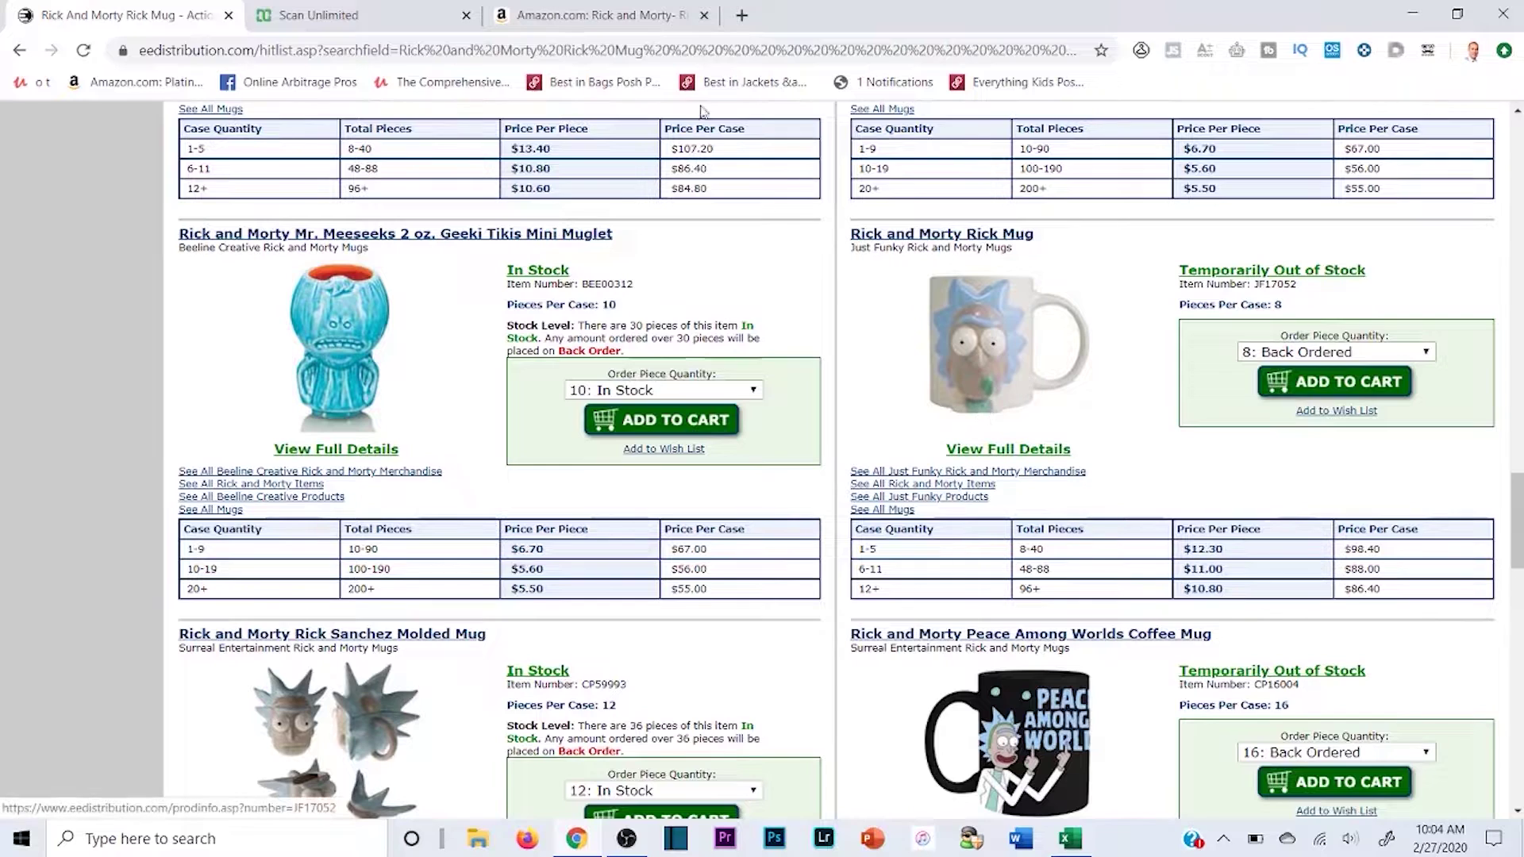
click(595, 14)
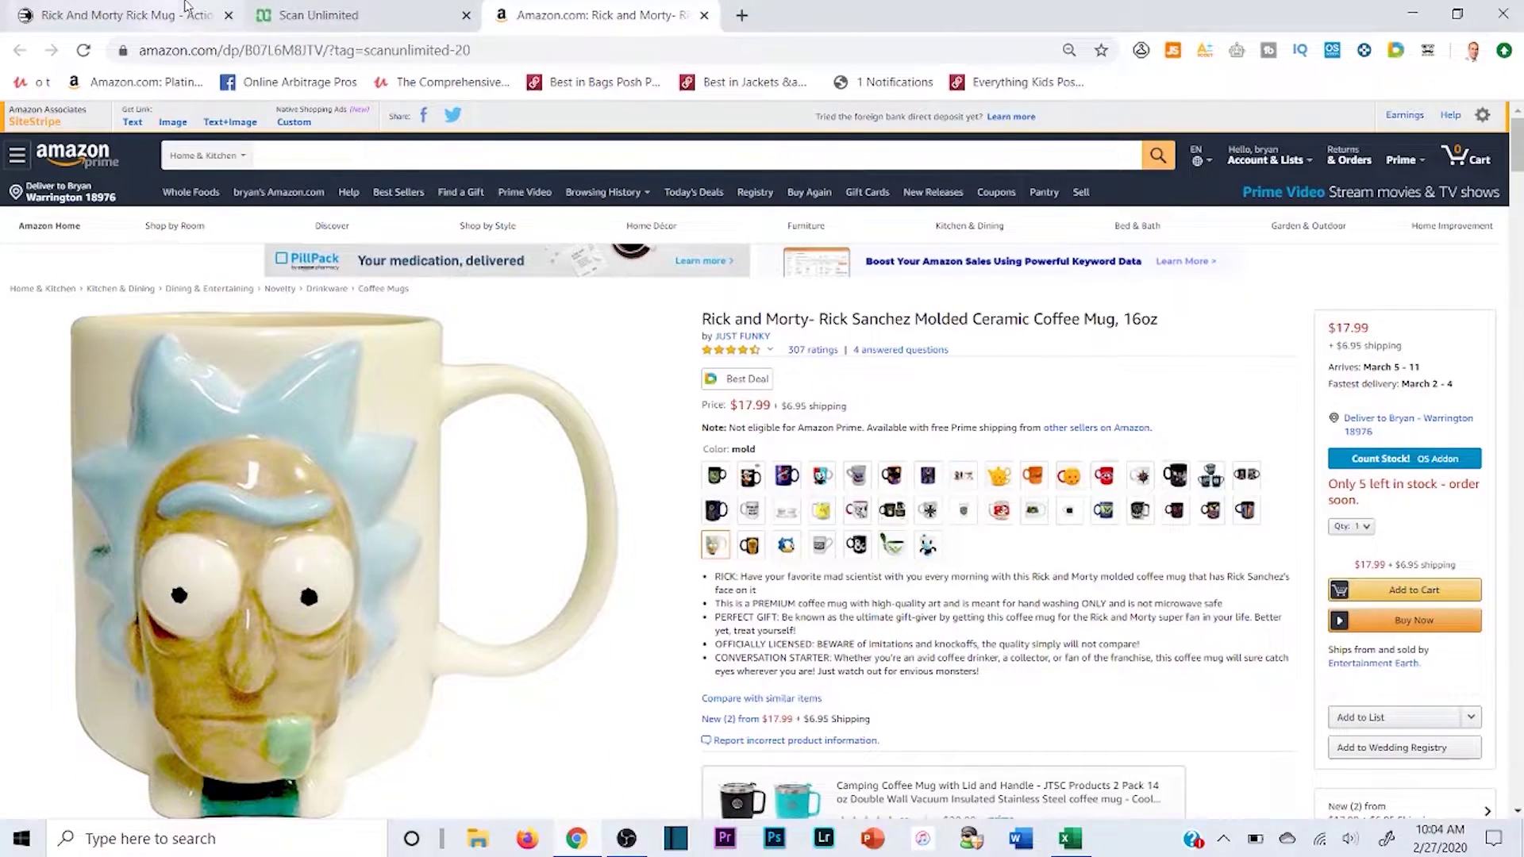
click(185, 10)
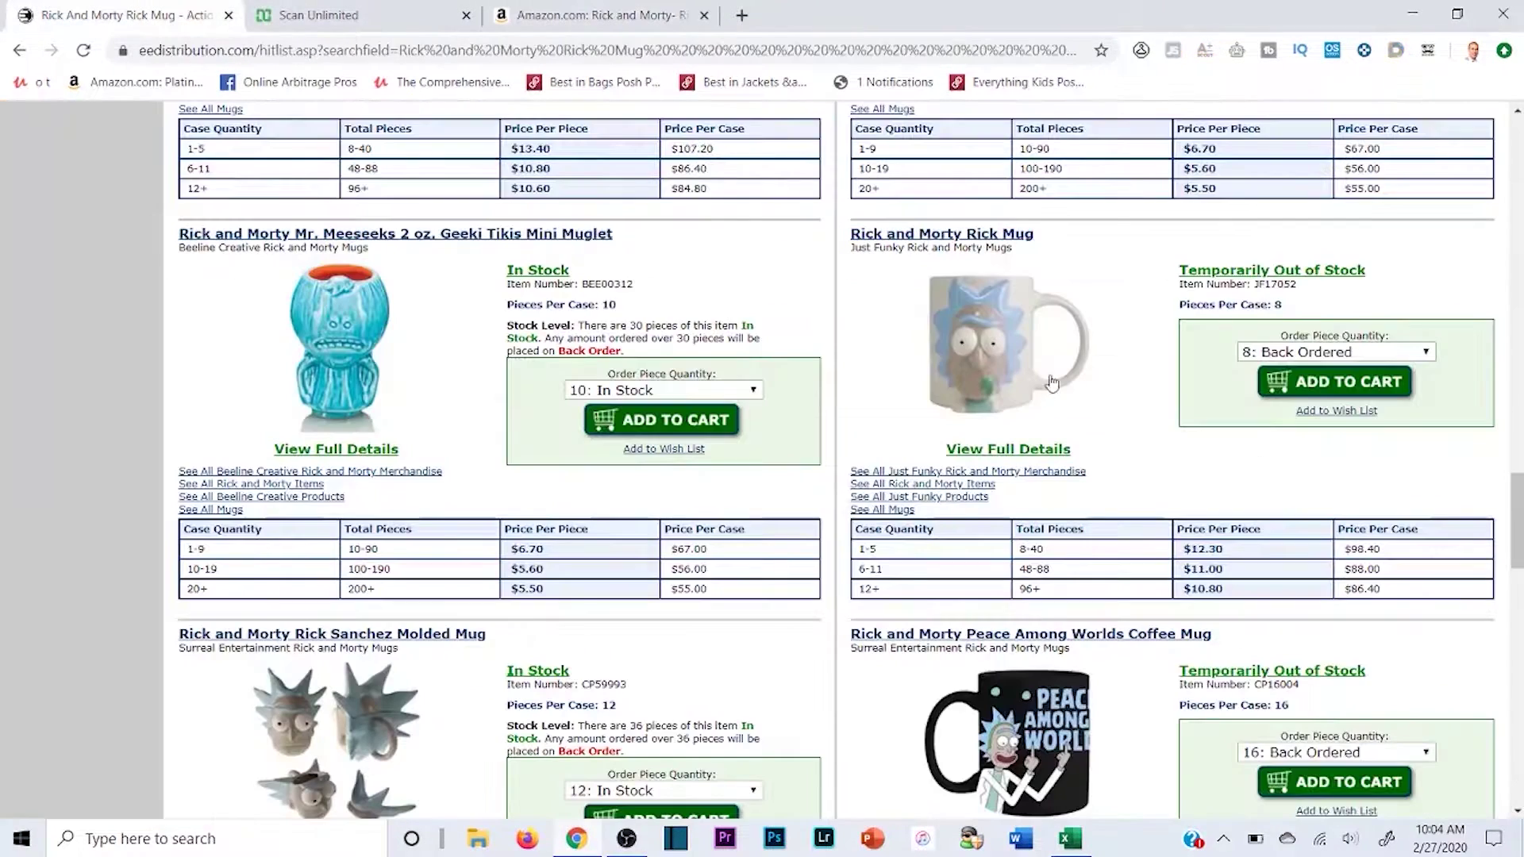
drag(1146, 278, 1397, 273)
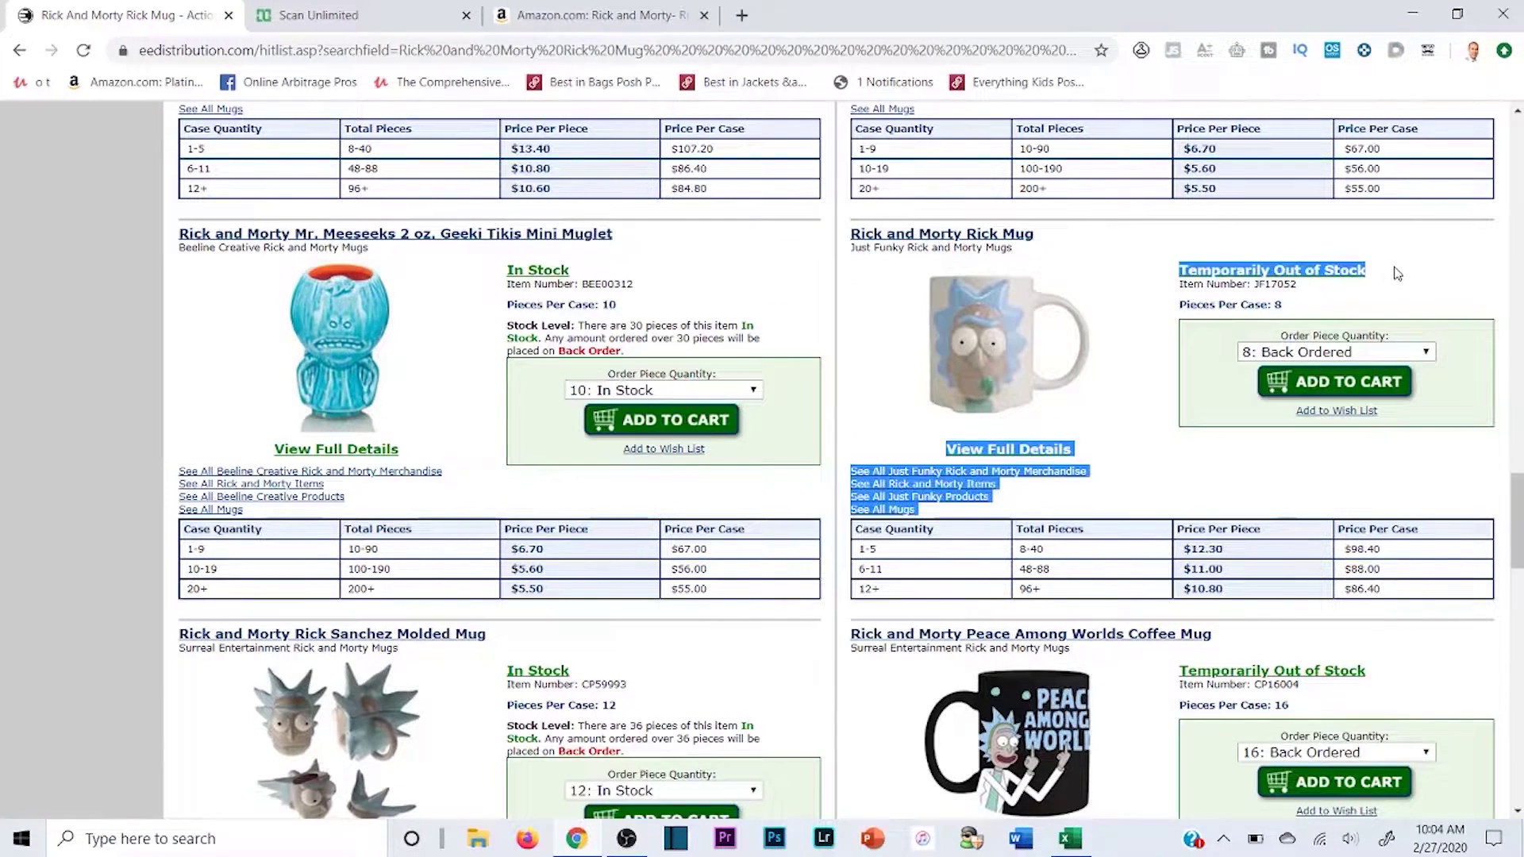
click(105, 201)
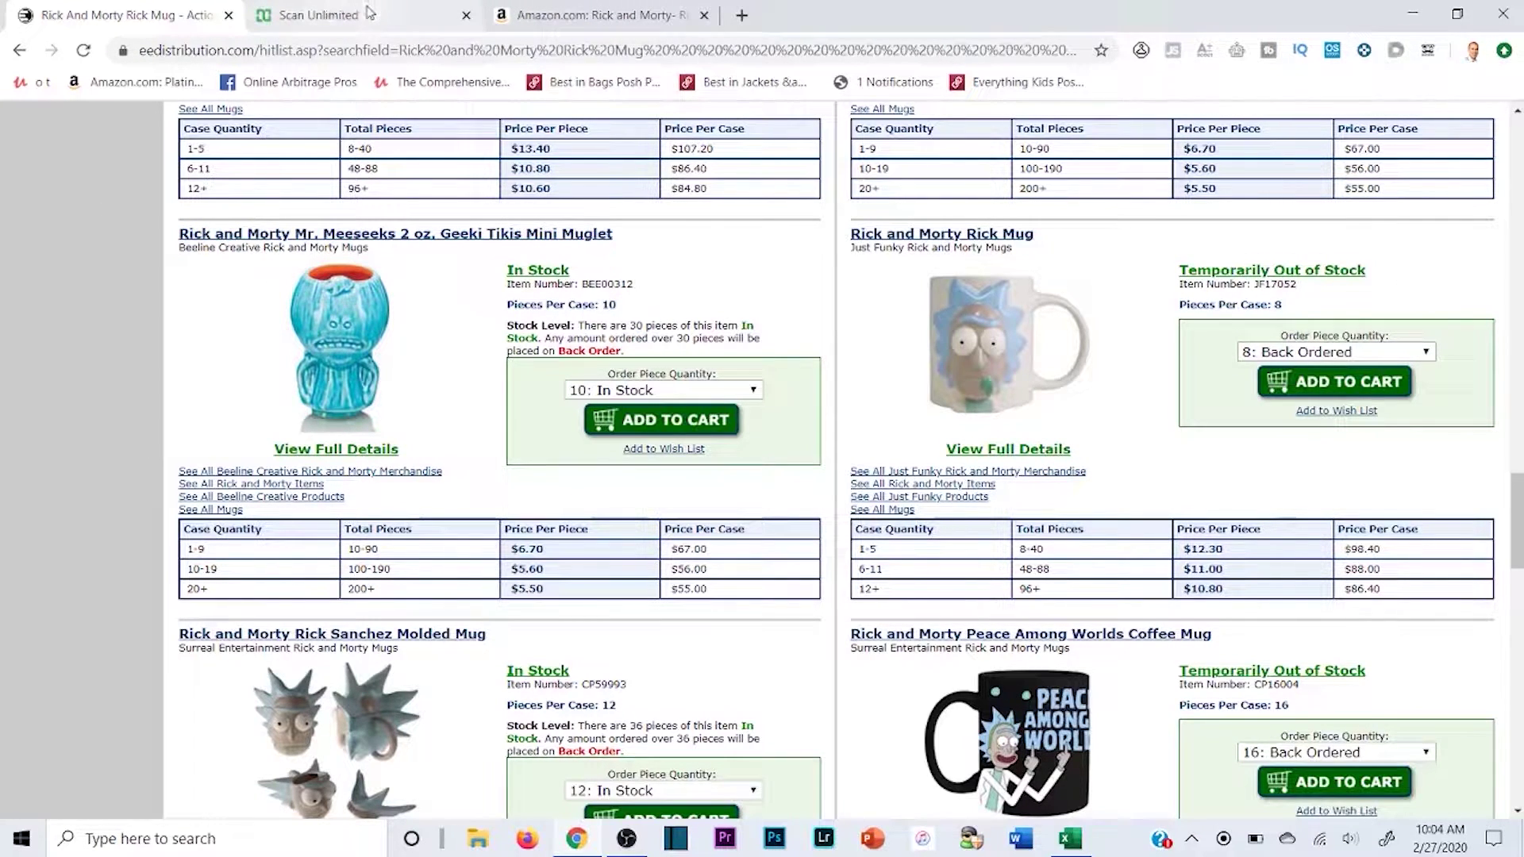
- Switch to the InStock Report workbook in Excel, close the find dialog and clear the copy selection on the Rick and Morty Rick Mug title
click(1067, 850)
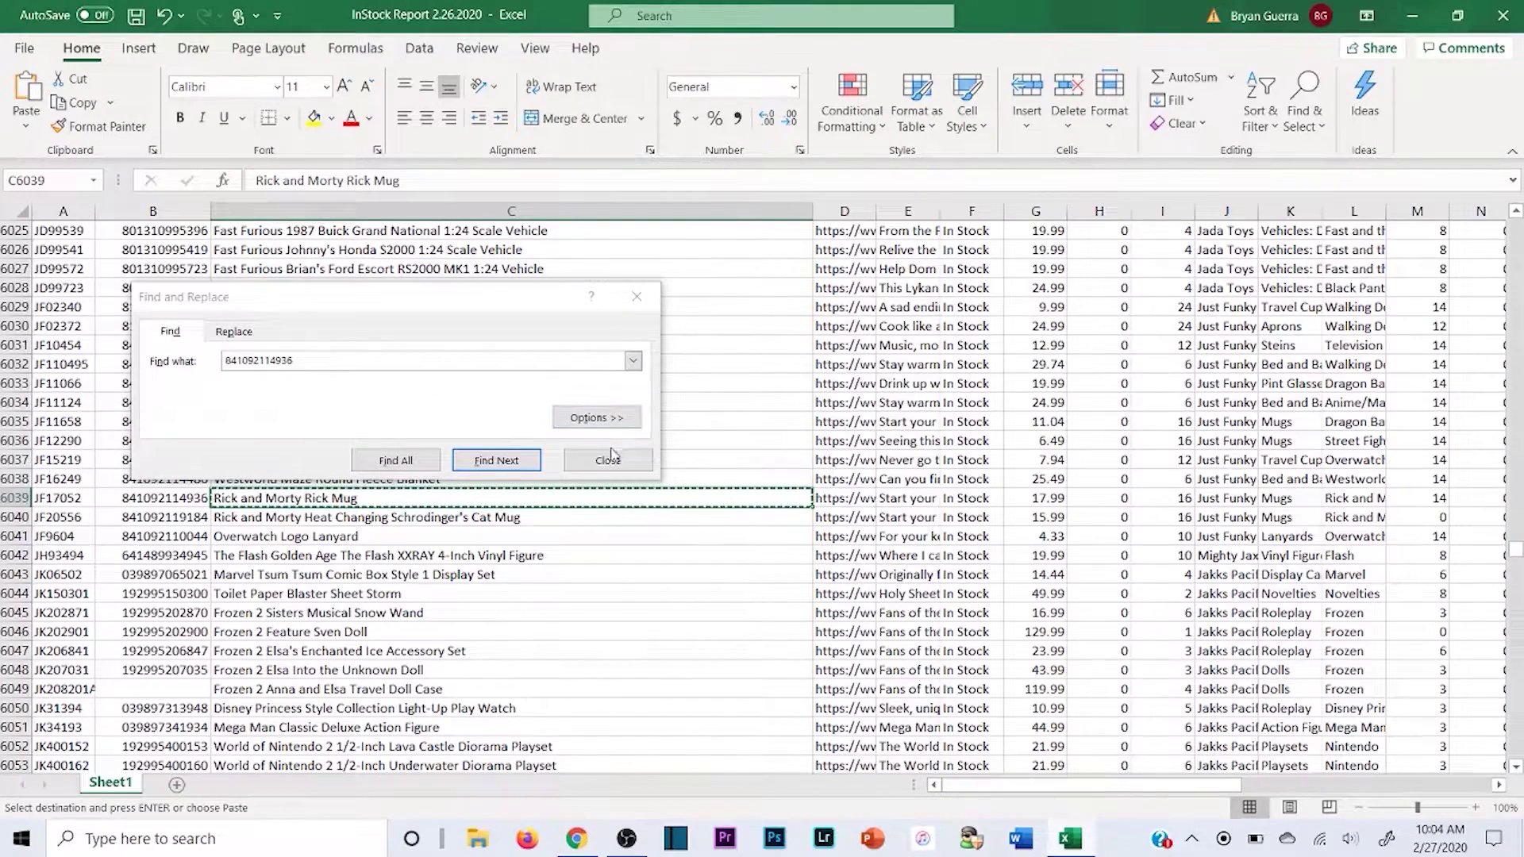
click(605, 458)
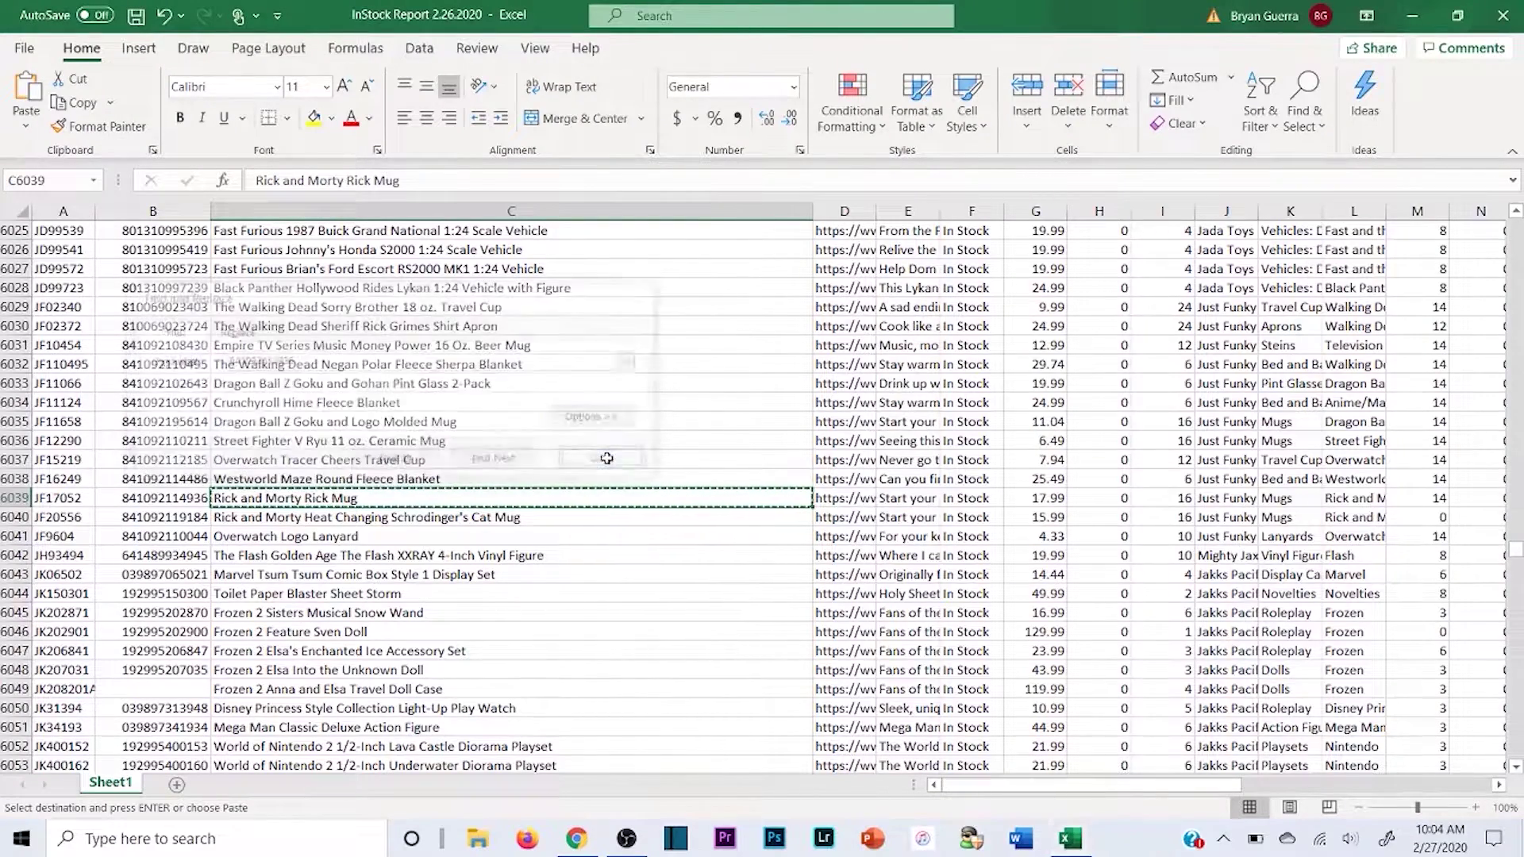
click(230, 480)
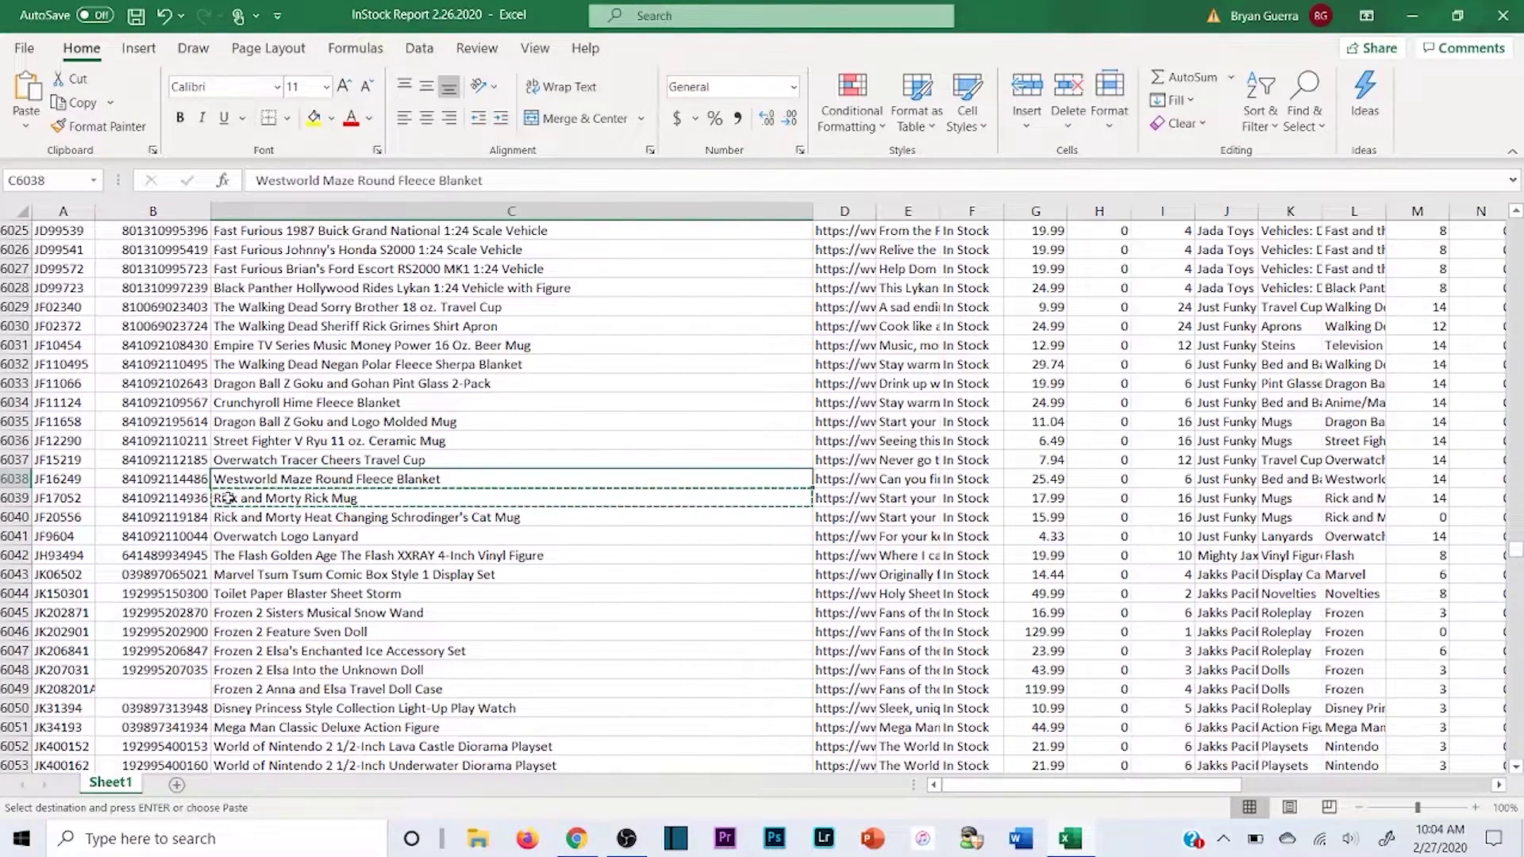
click(234, 498)
key(Escape)
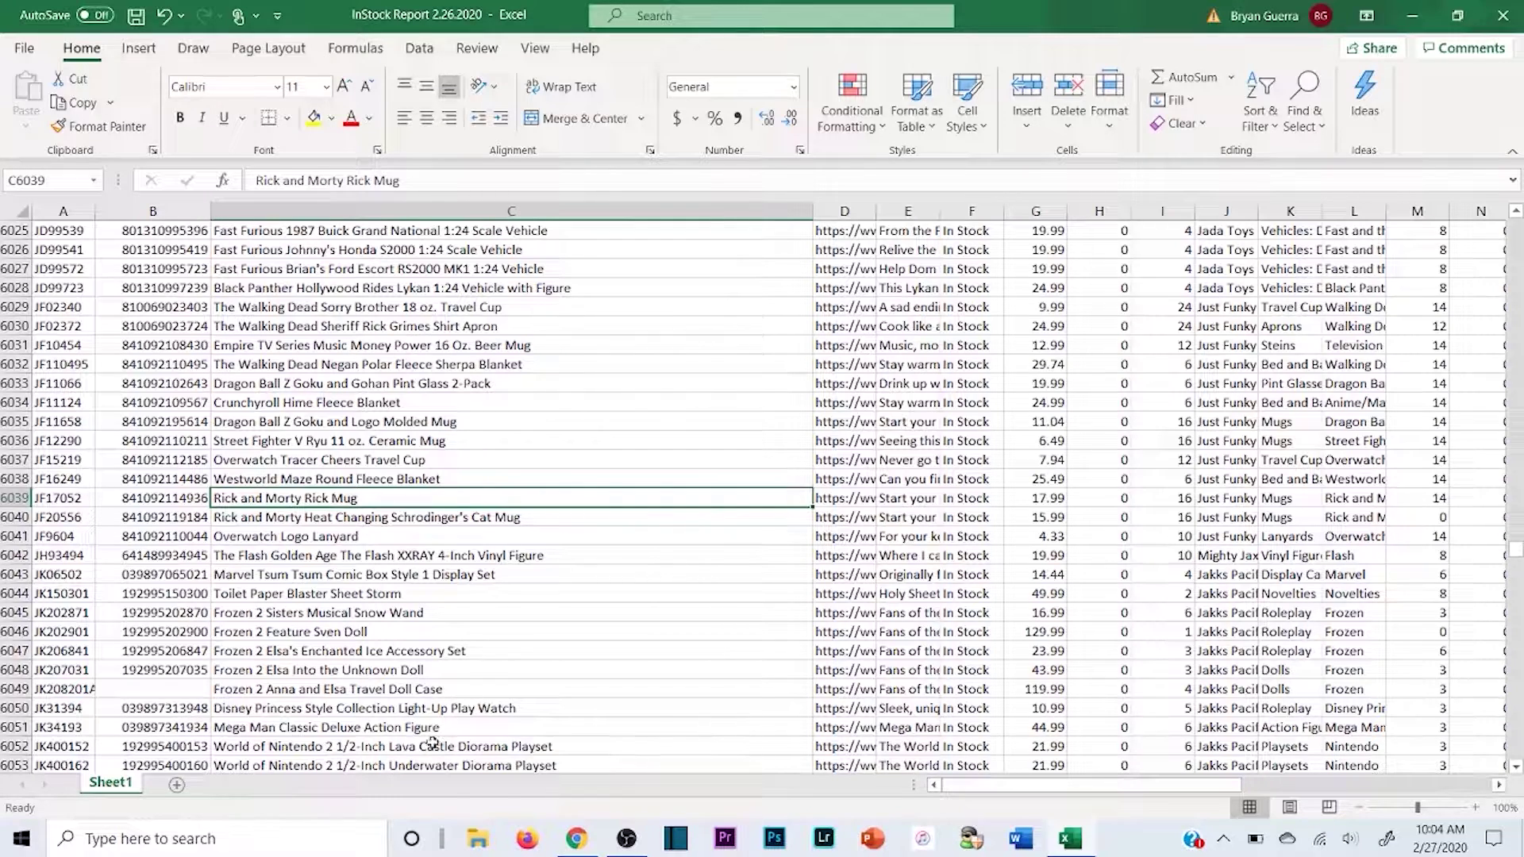
- Switch back to the browser and review the Rick Sanchez mug's Amazon listing and its row in Scan Unlimited
key(alt+Tab)
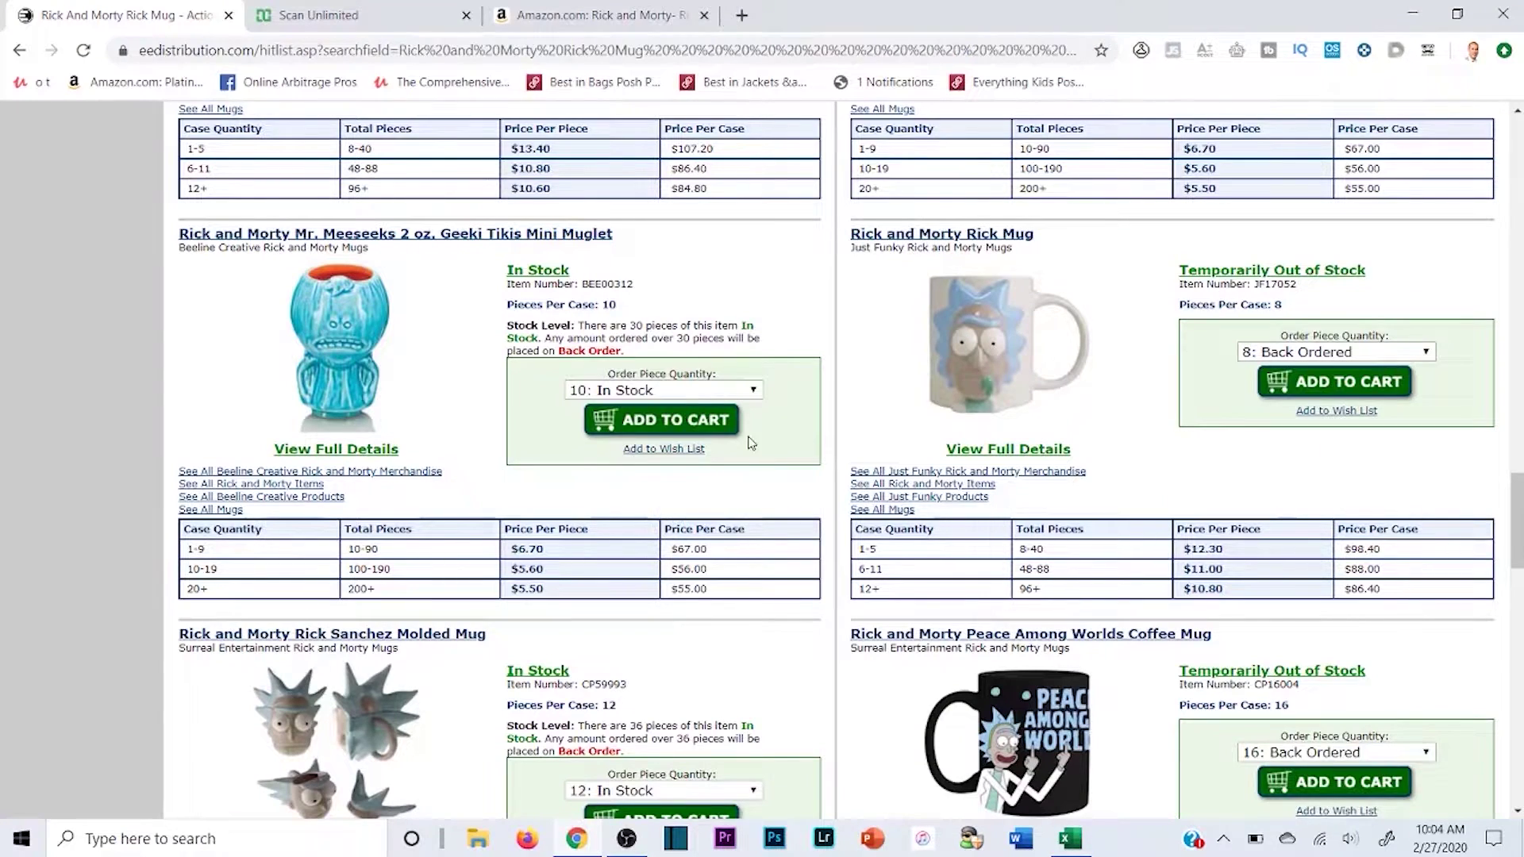
click(592, 17)
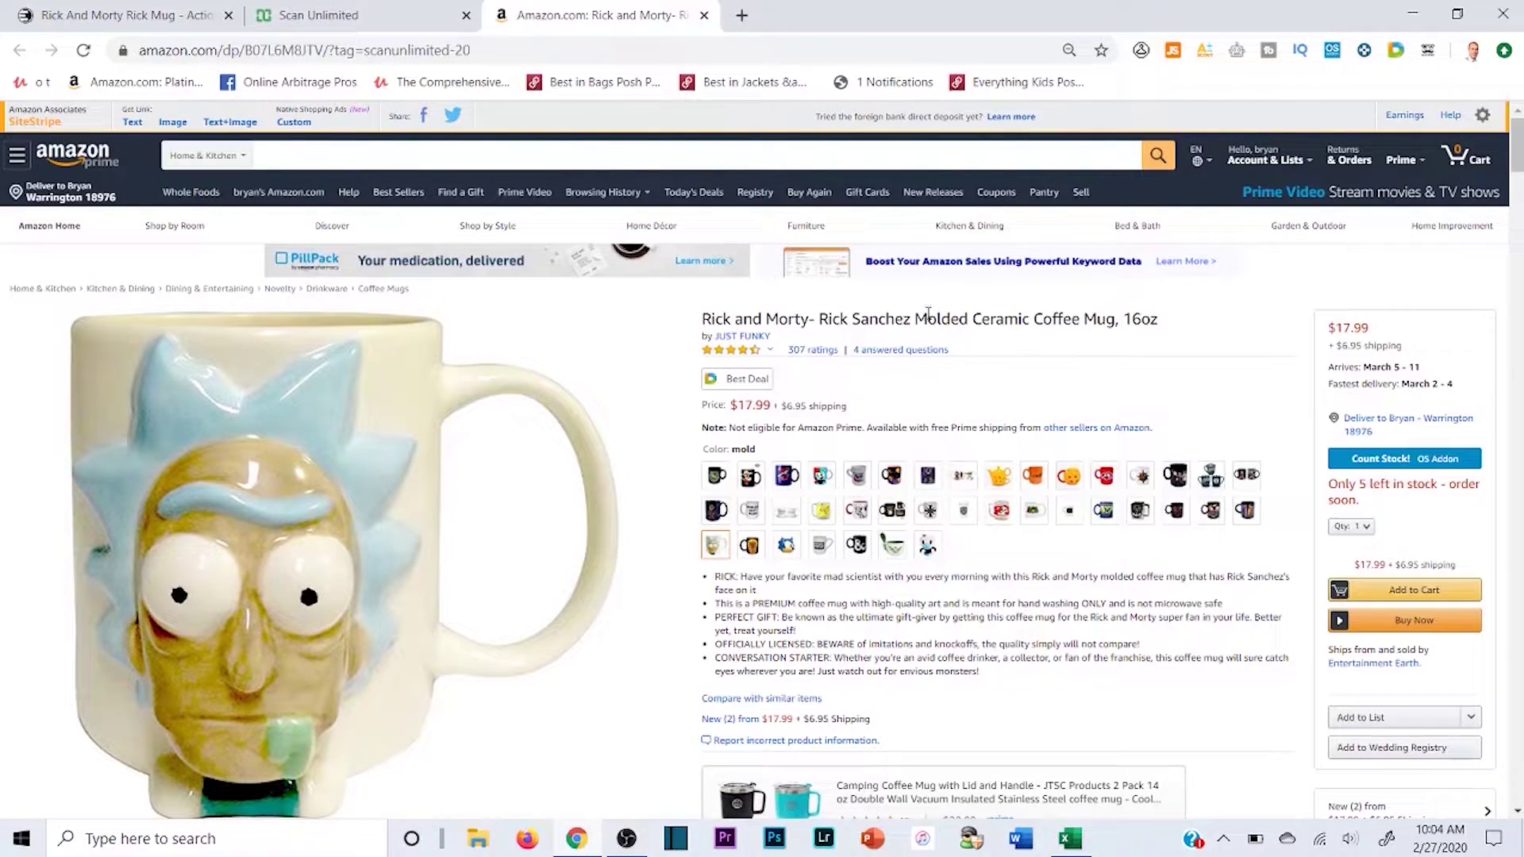
scroll(1515, 635, down, 1)
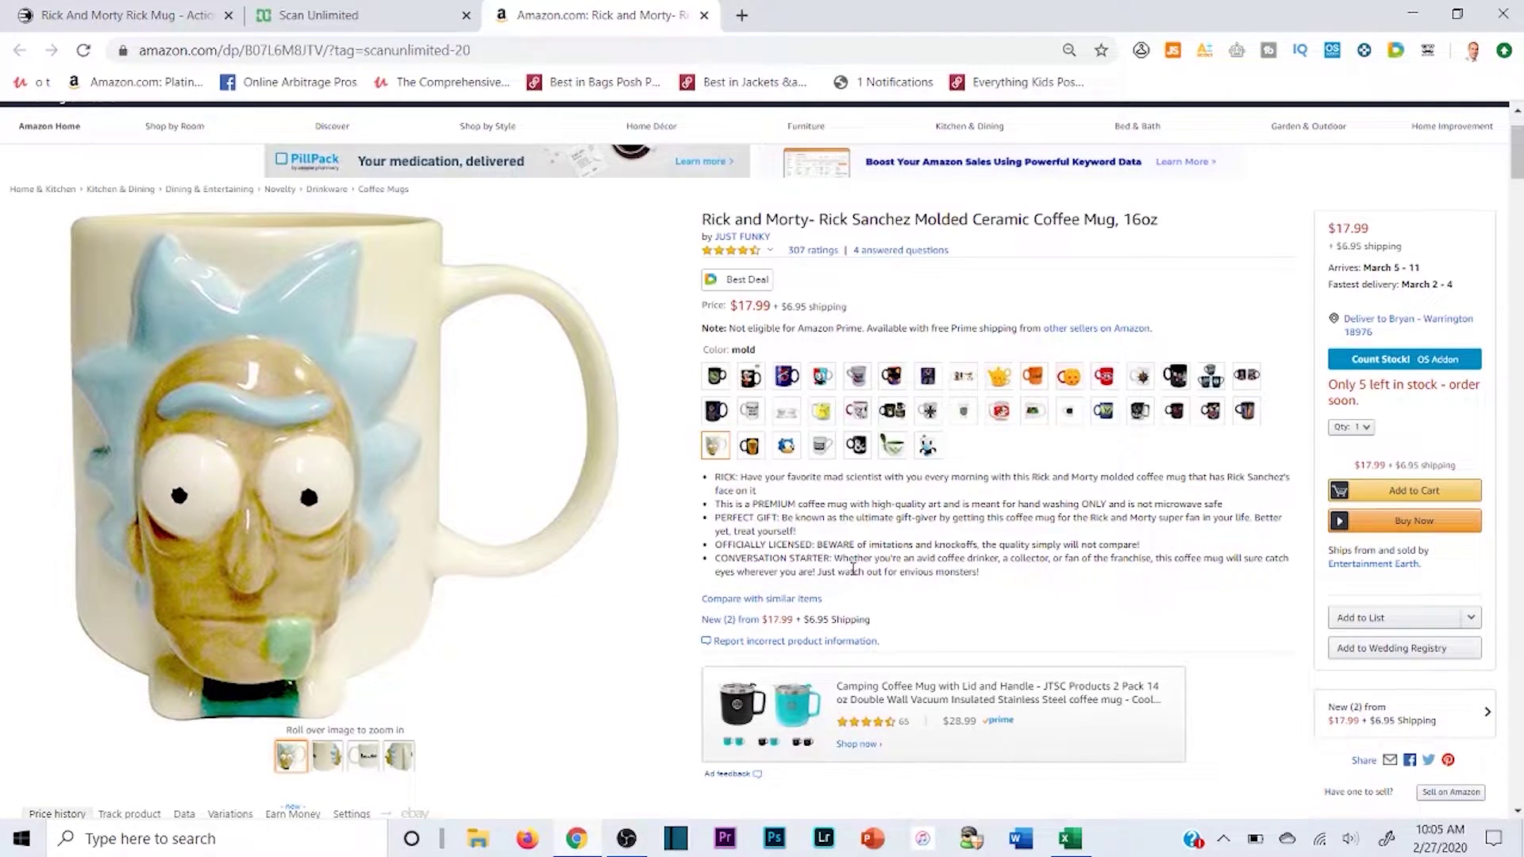
click(369, 8)
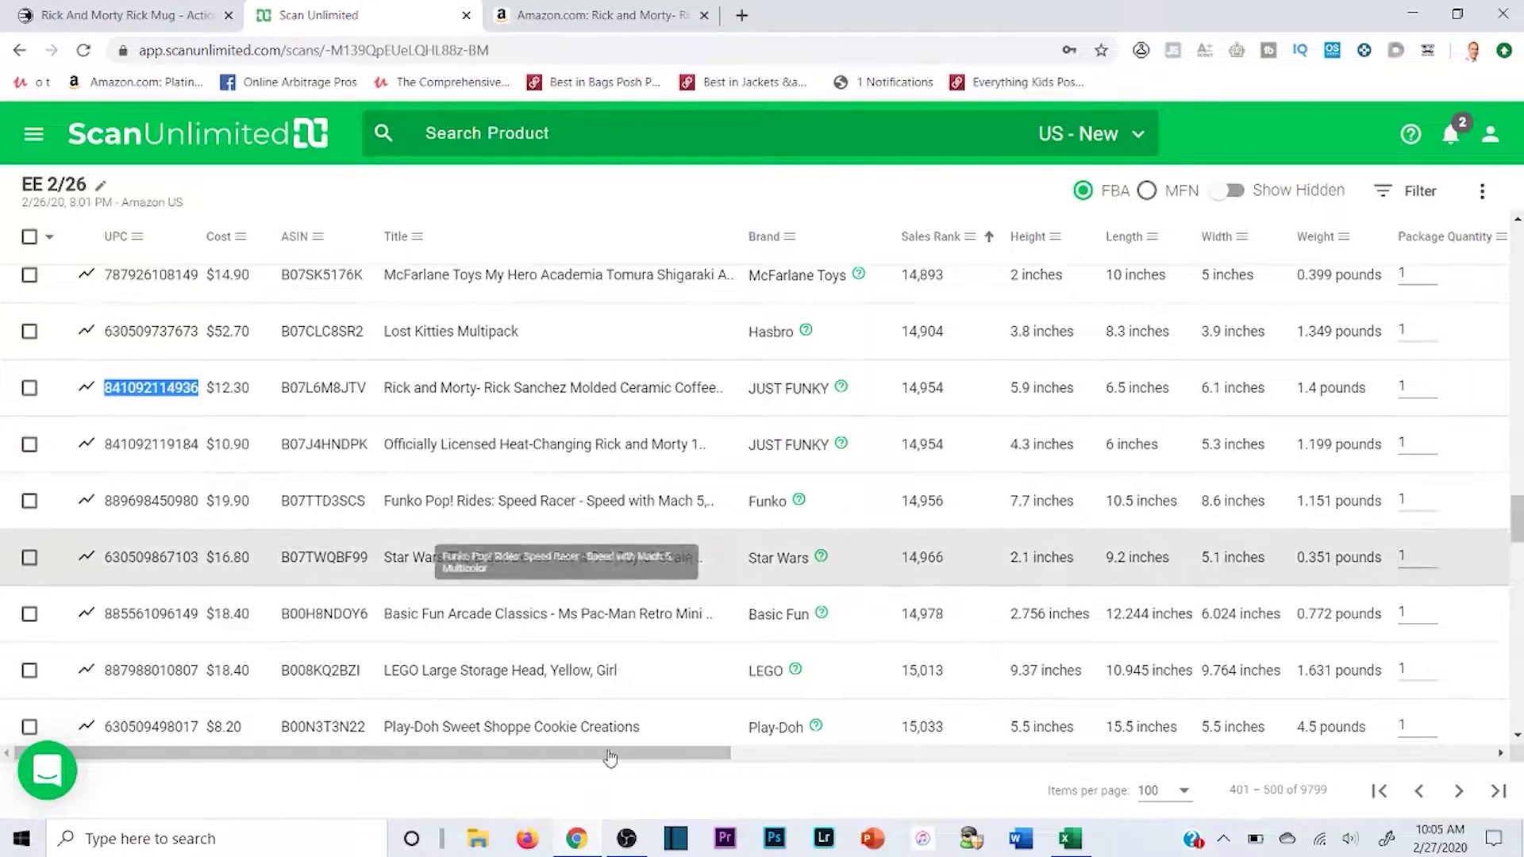
click(548, 14)
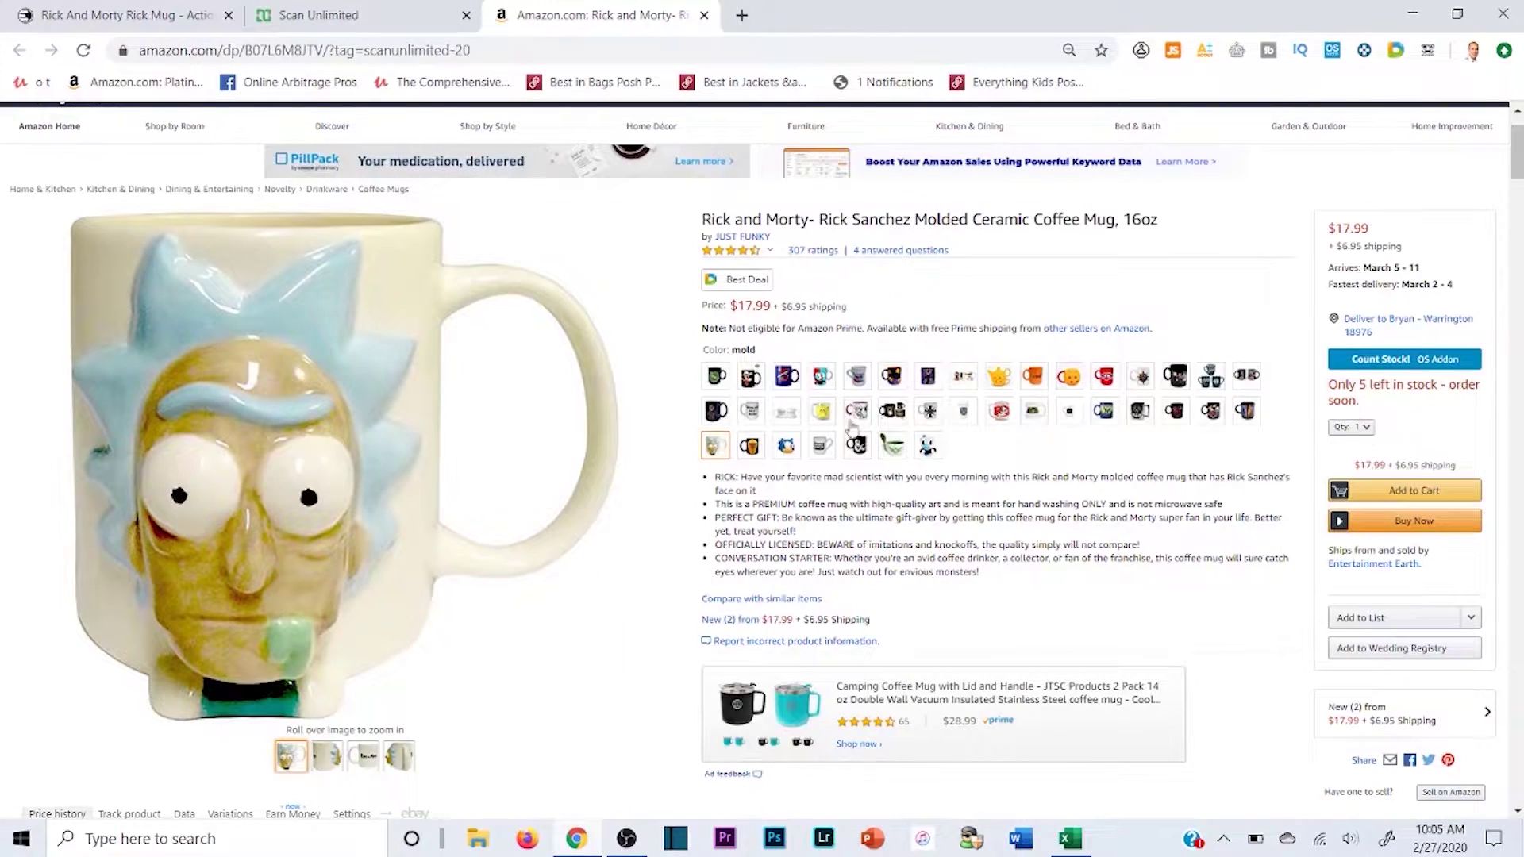
- Check the net profit and ROI of the remaining products on the current Scan Unlimited page
click(451, 12)
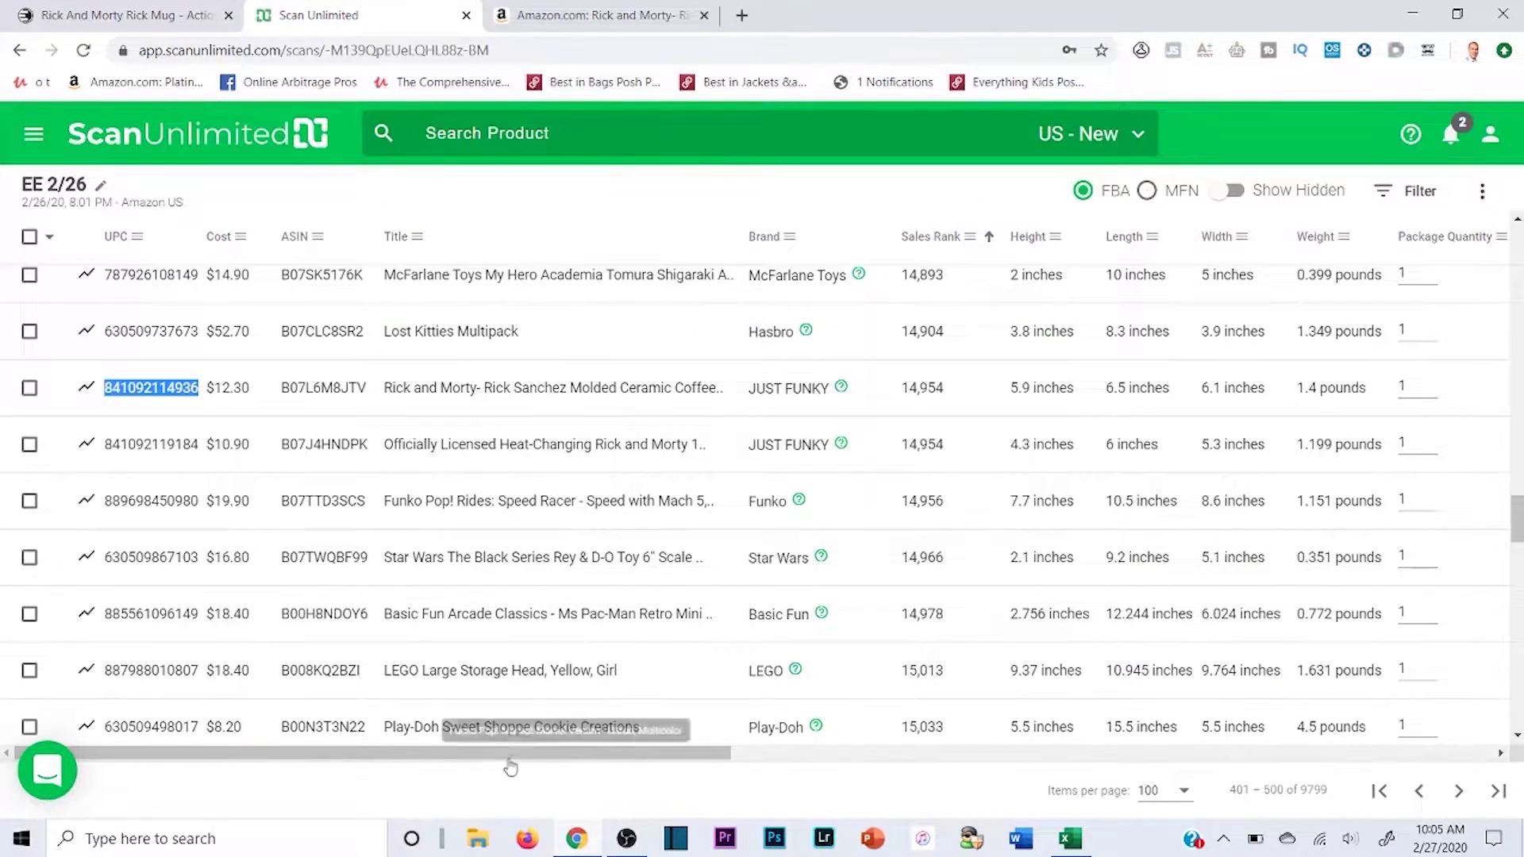
drag(528, 754, 1377, 750)
scroll(1320, 444, down, 10)
scroll(1325, 500, down, 15)
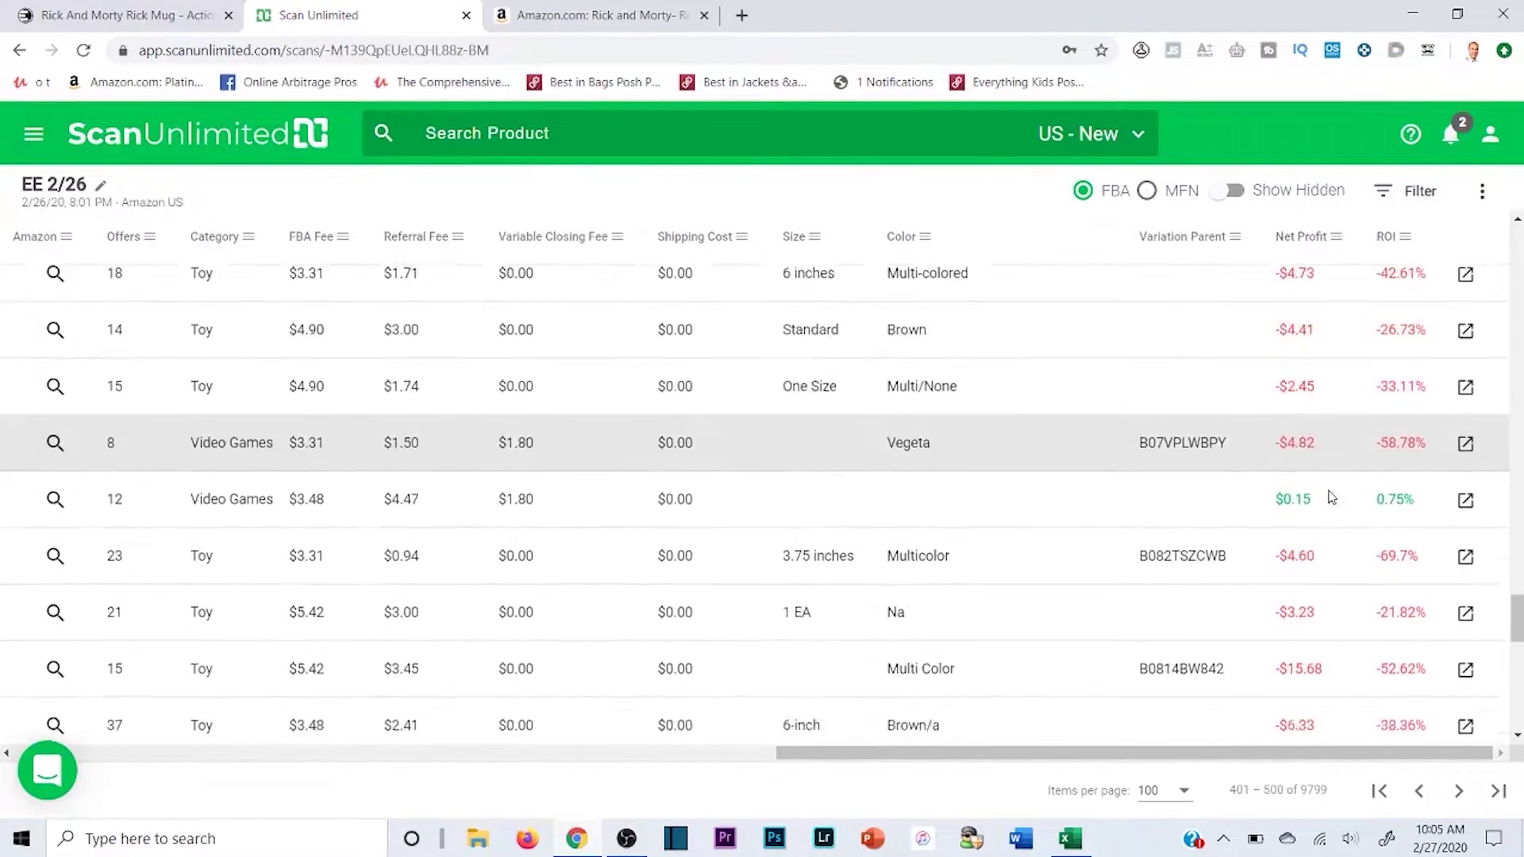
- Load the next page of scan results and close the Rick Sanchez mug's Amazon listing
click(1457, 791)
middle_click(610, 6)
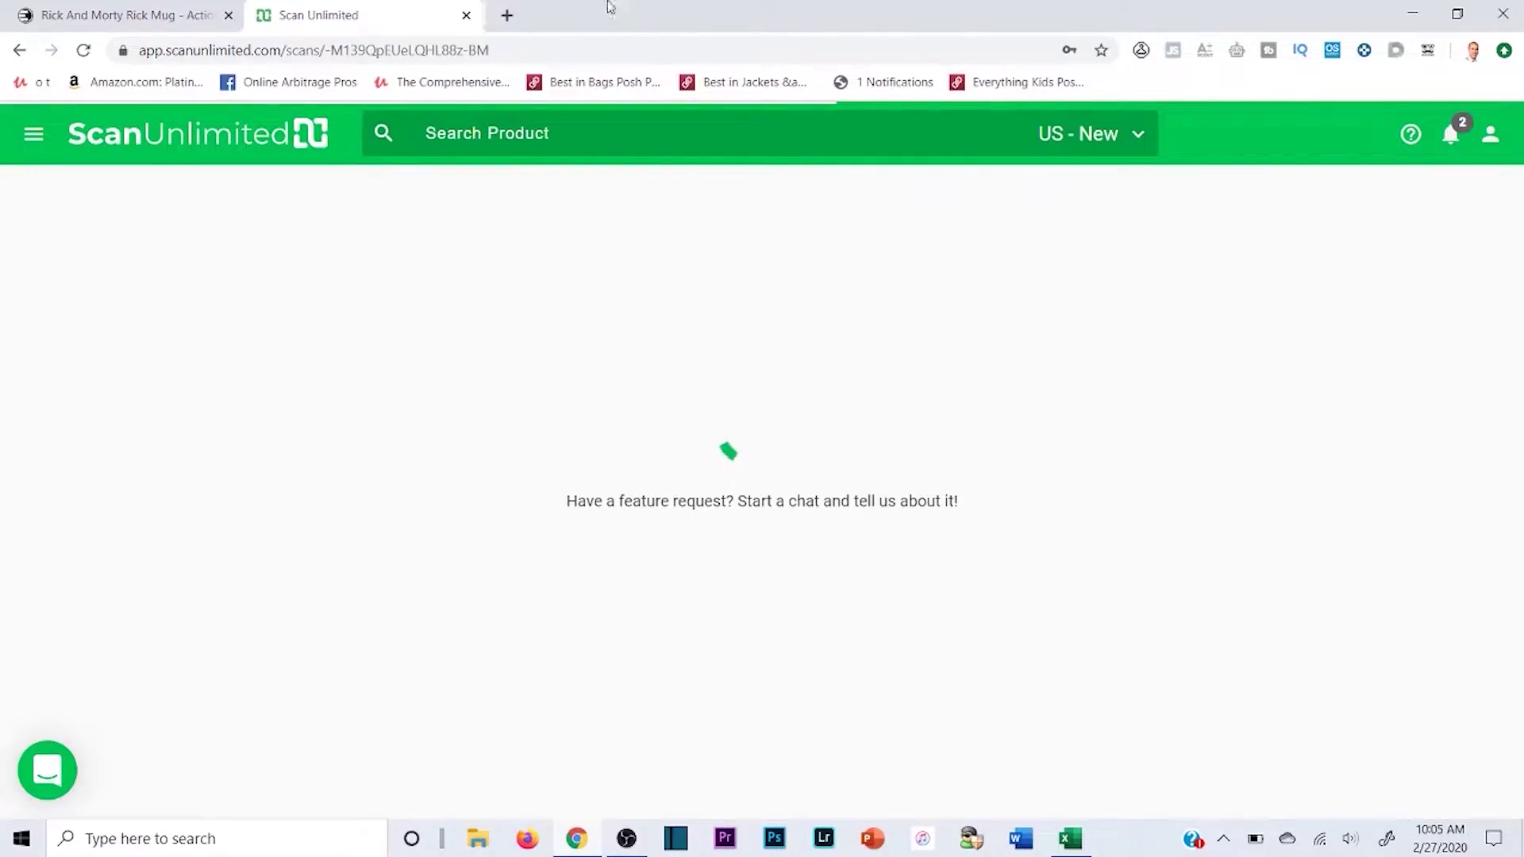
click(30, 10)
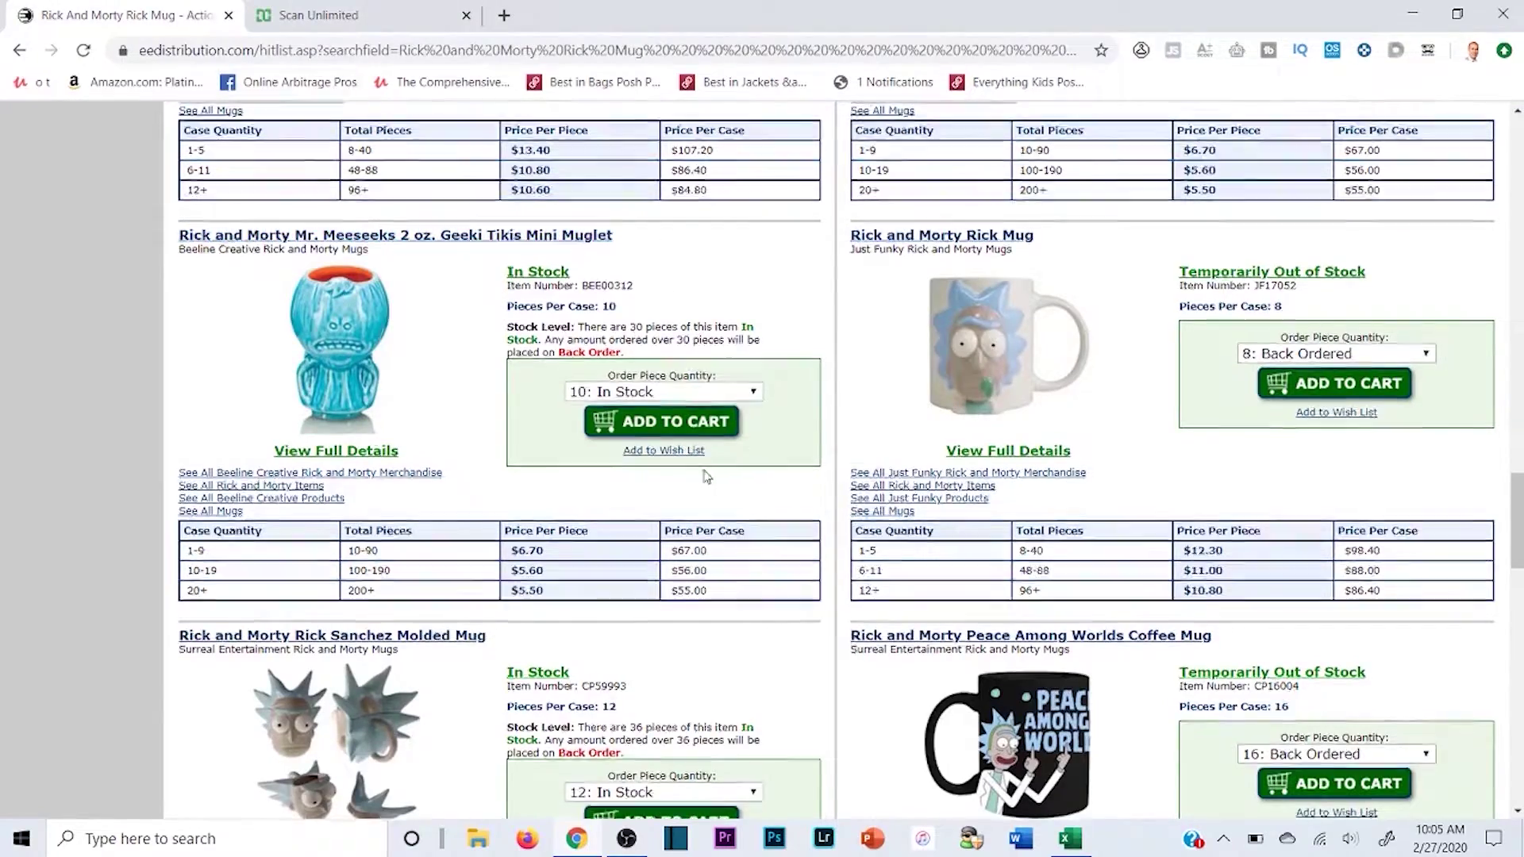
scroll(606, 527, up, 15)
scroll(561, 423, up, 4)
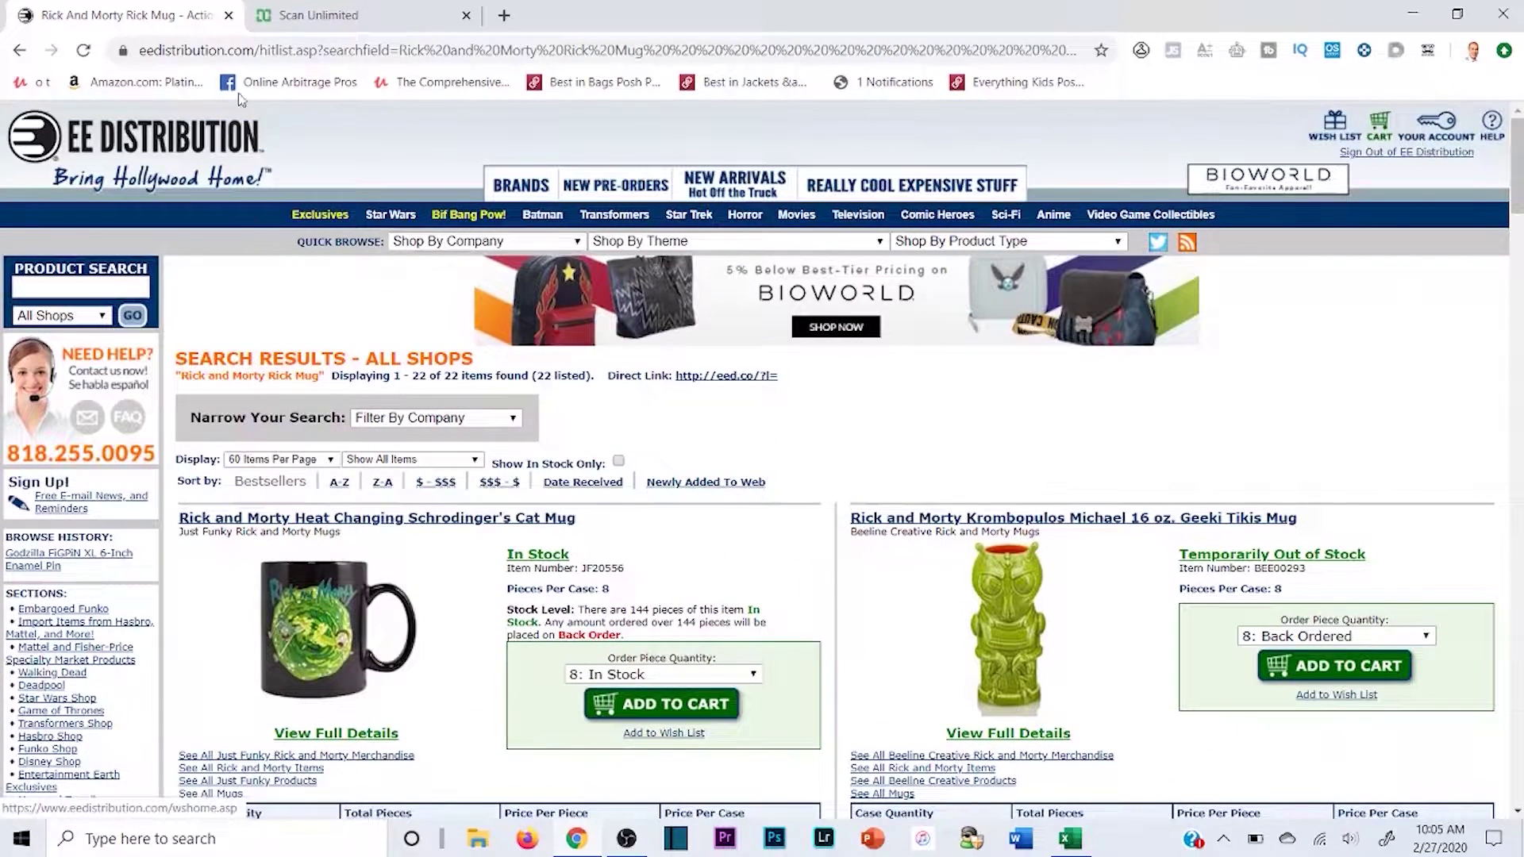
click(310, 14)
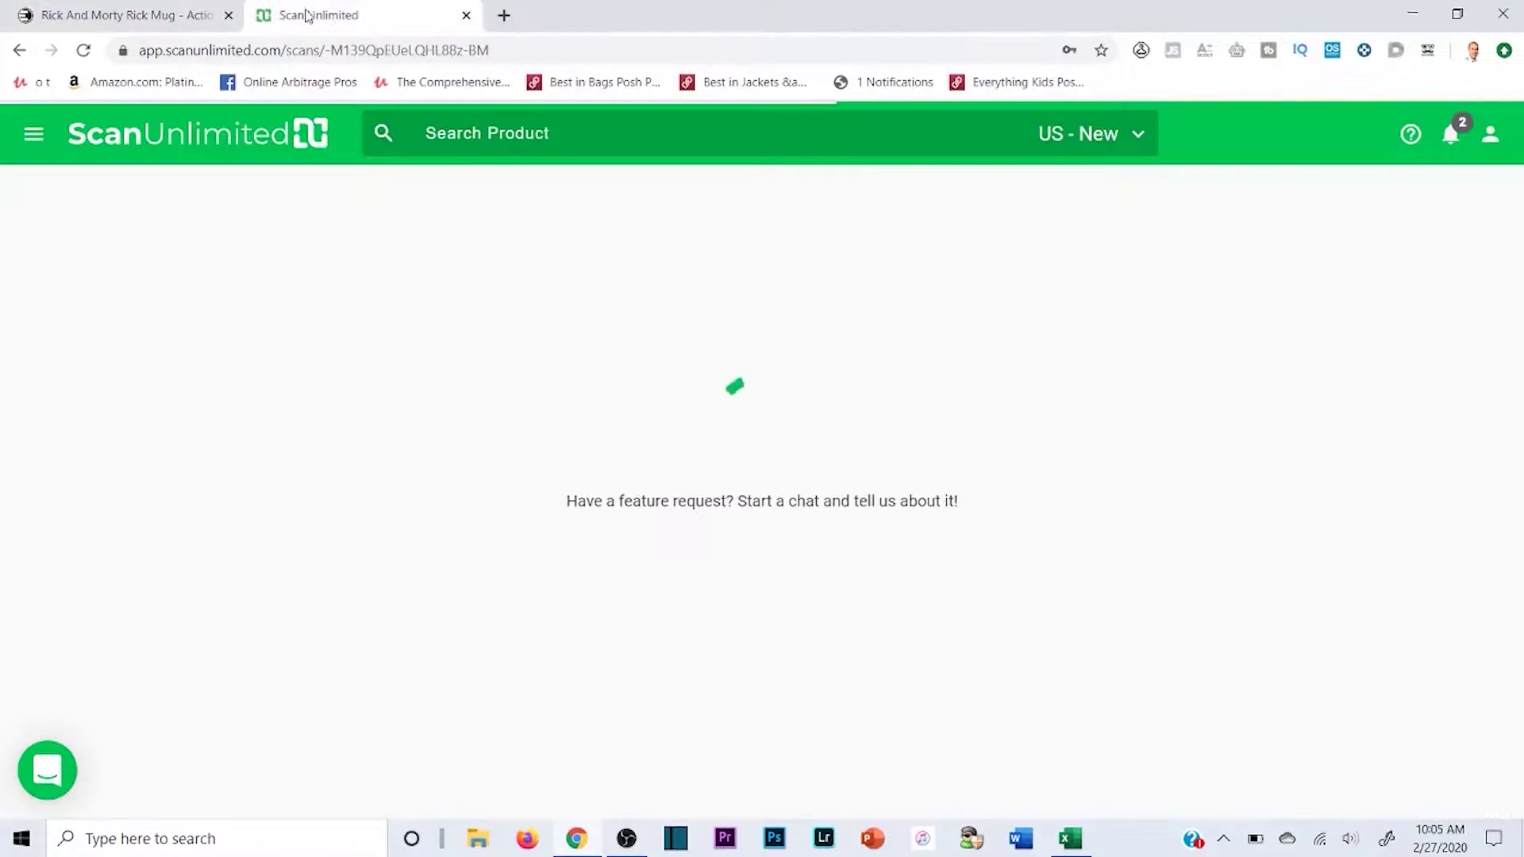
click(119, 14)
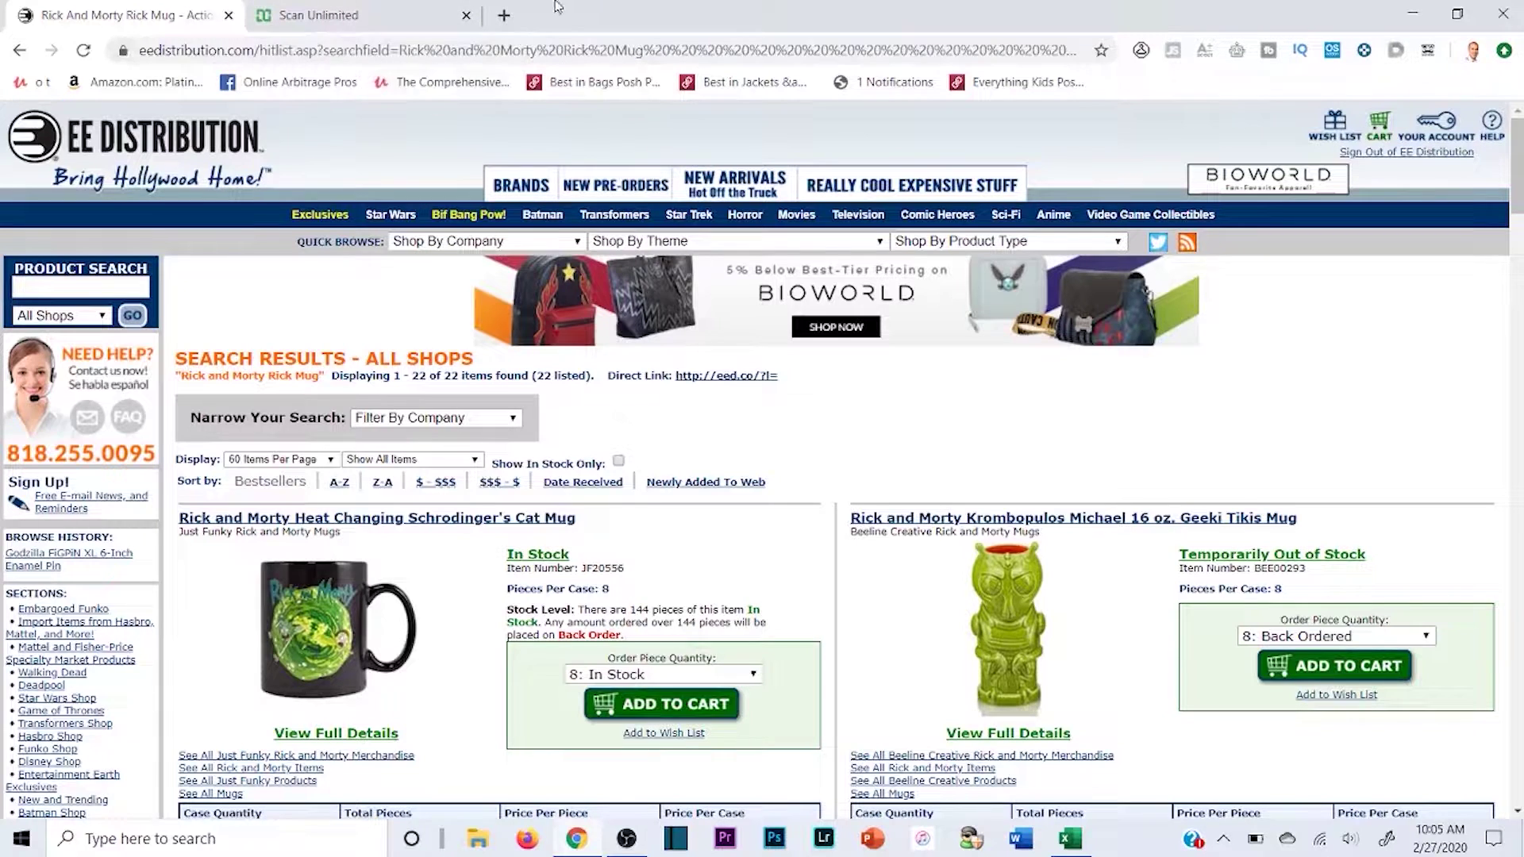
click(397, 16)
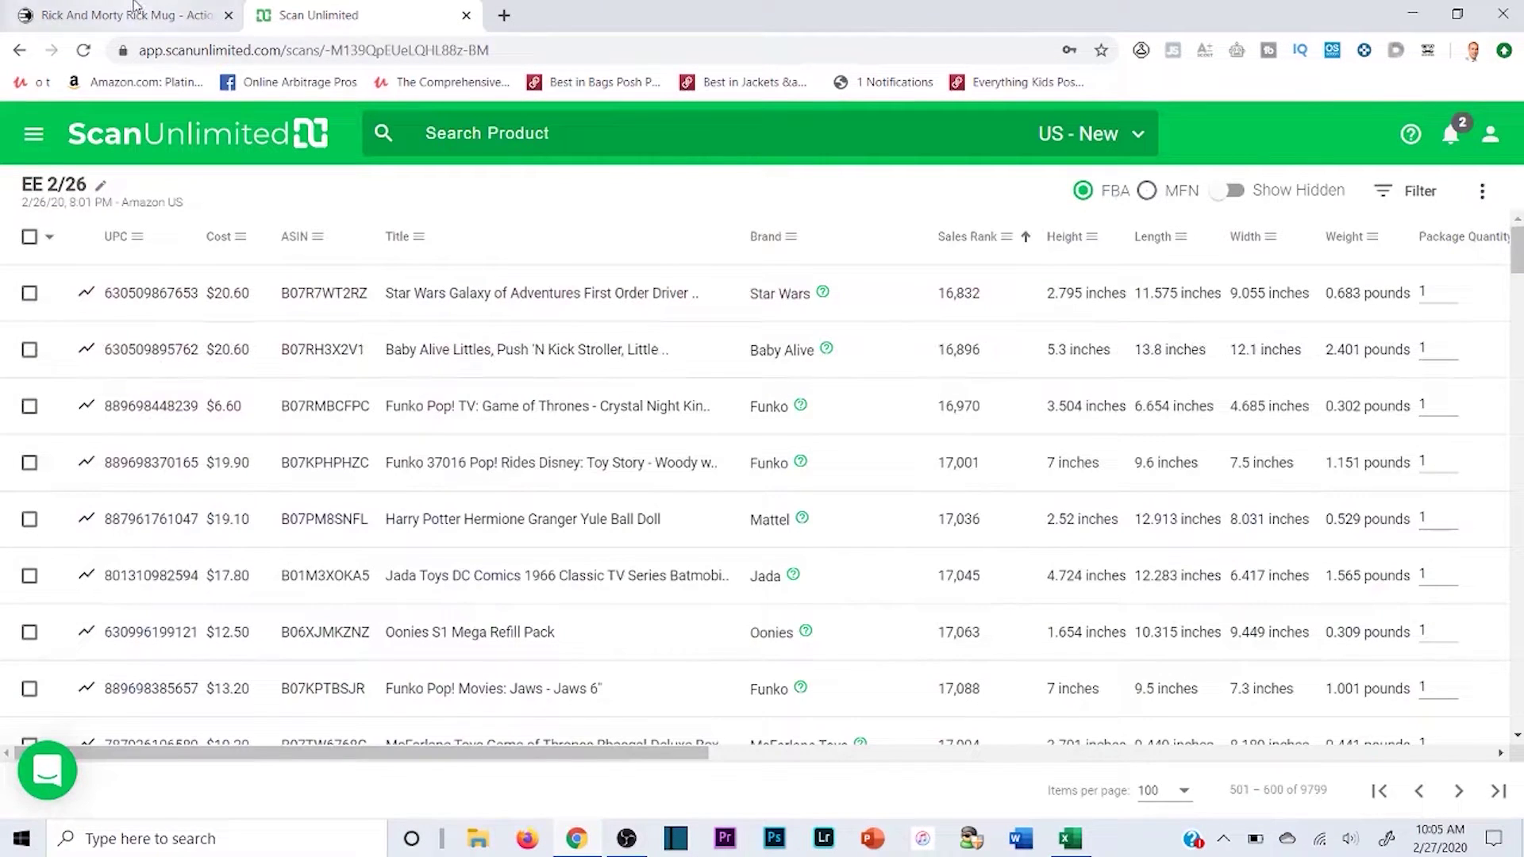
click(135, 9)
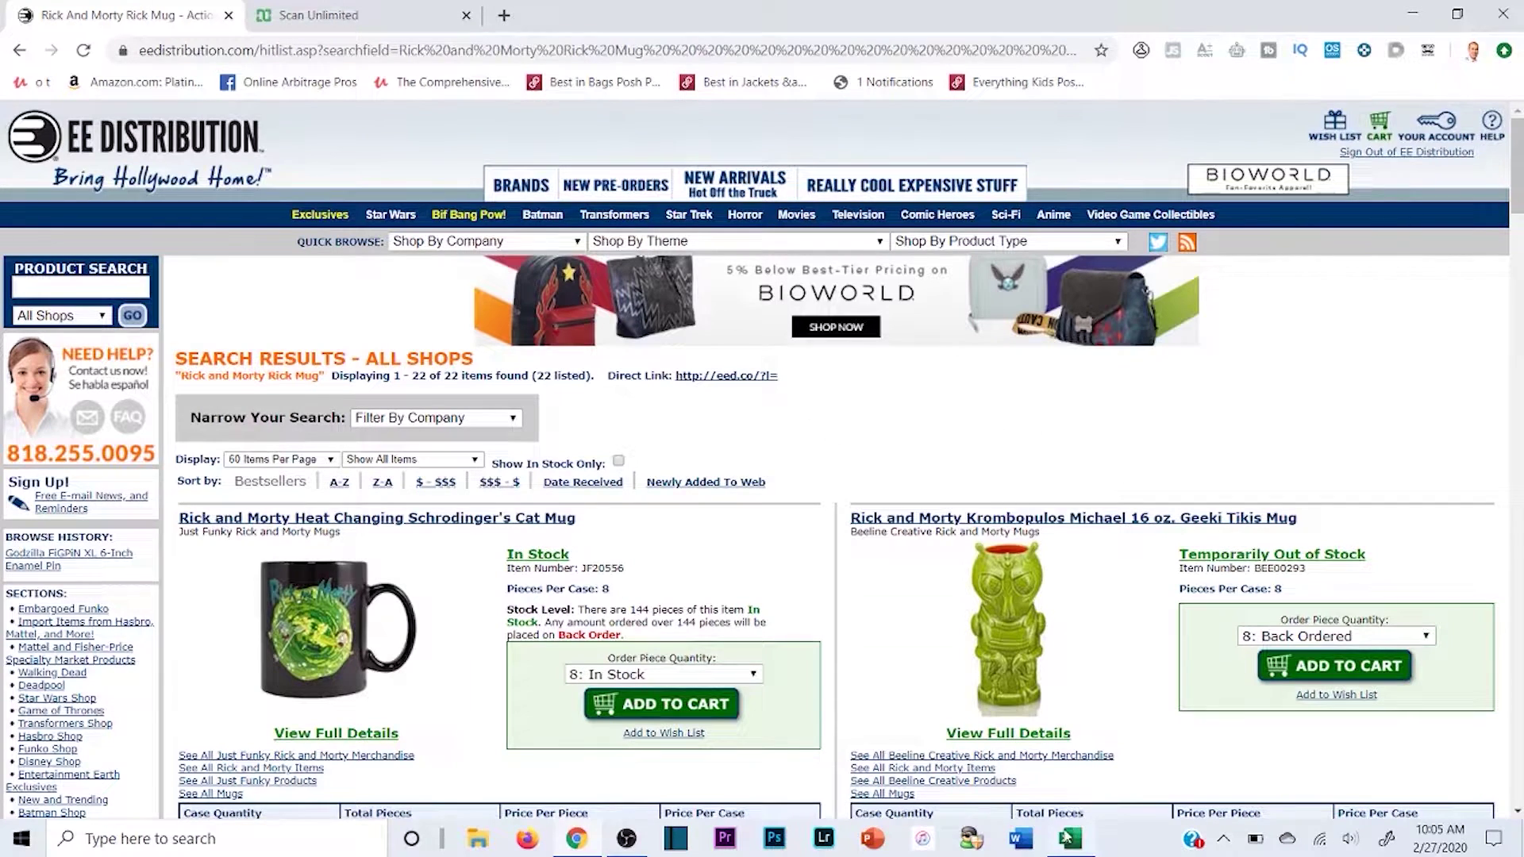
key(alt+Tab)
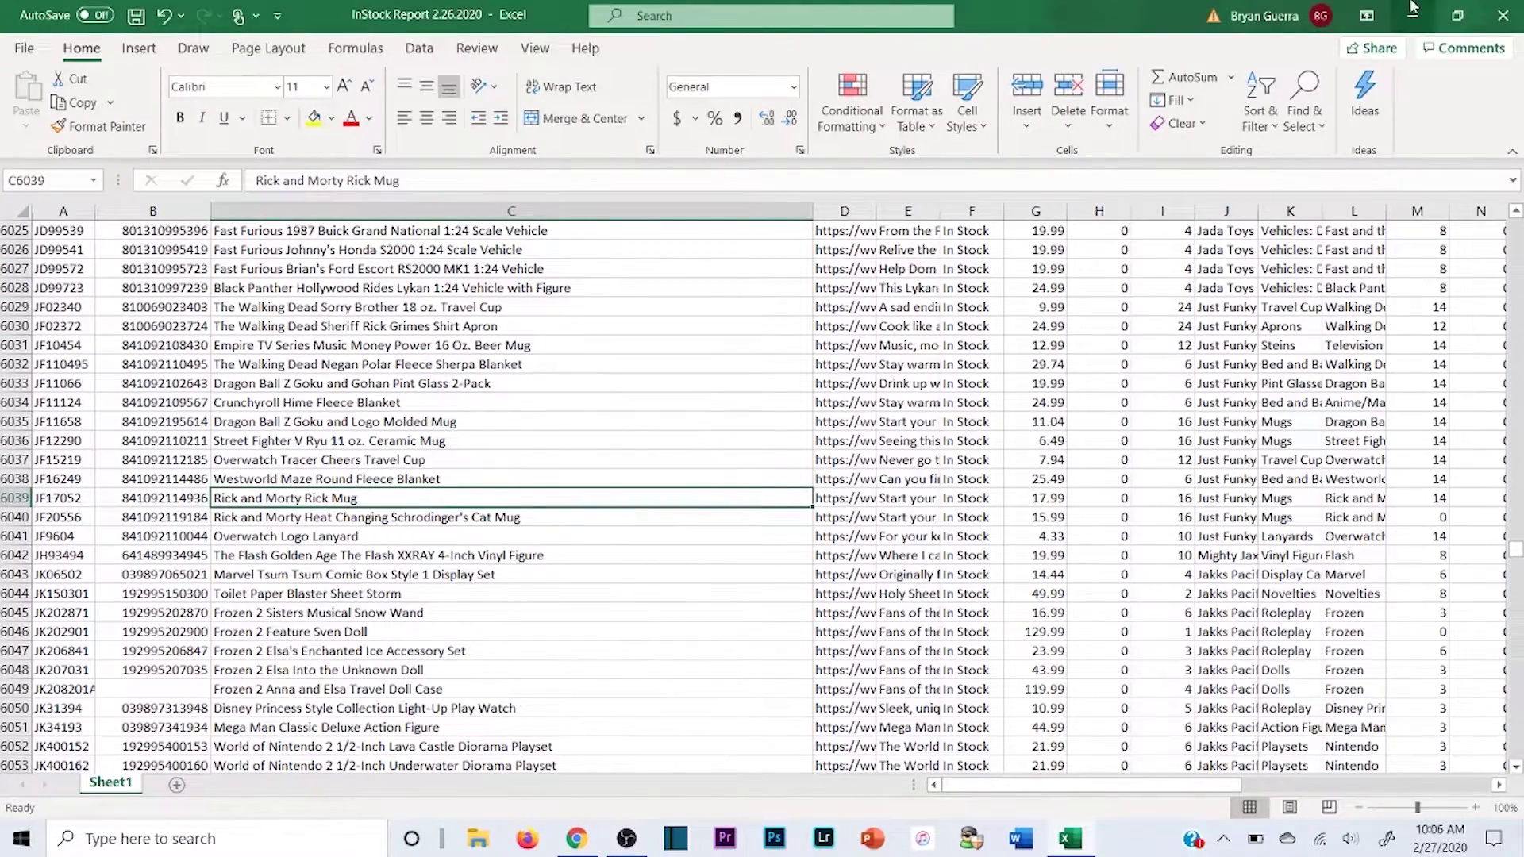
key(alt+Tab)
key(ctrl+Tab)
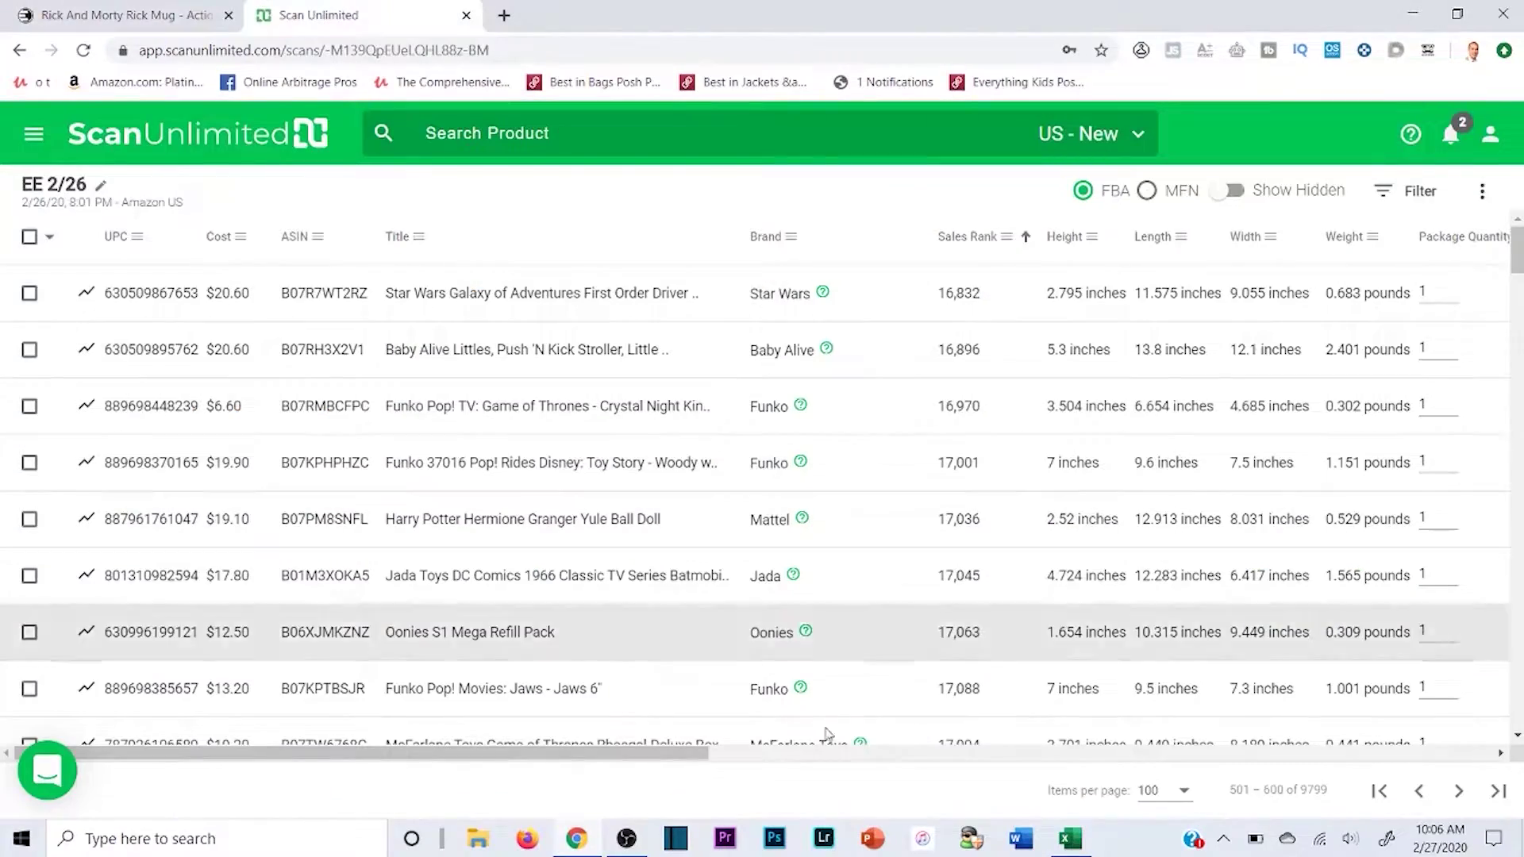
- Examine the net profit and ROI of the products in rows 501 – 600 of the EE 2/26 scan
drag(388, 753, 1502, 616)
scroll(1502, 615, down, 15)
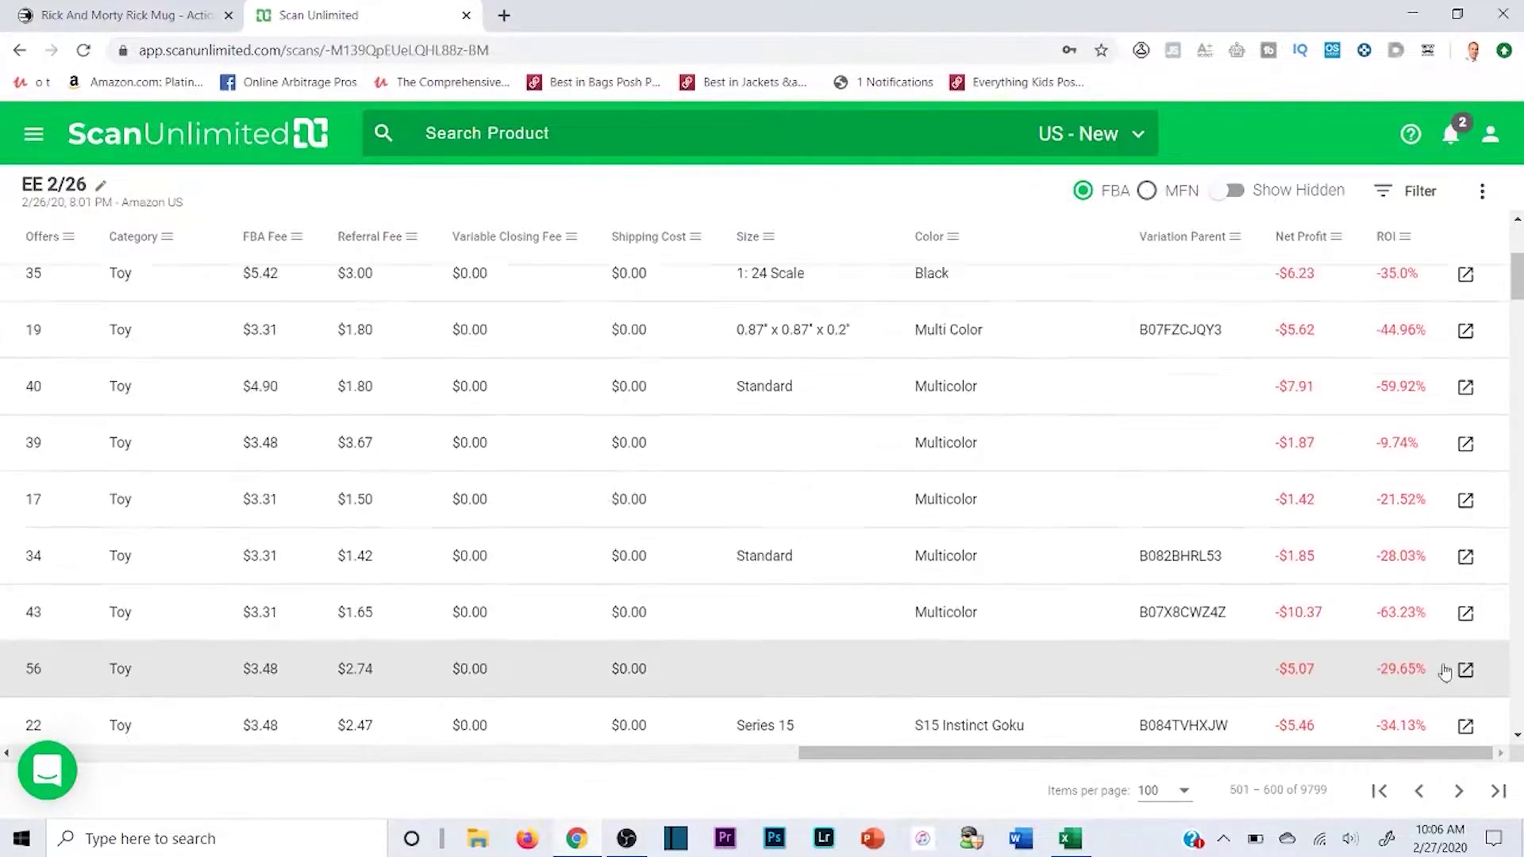
scroll(1384, 610, down, 15)
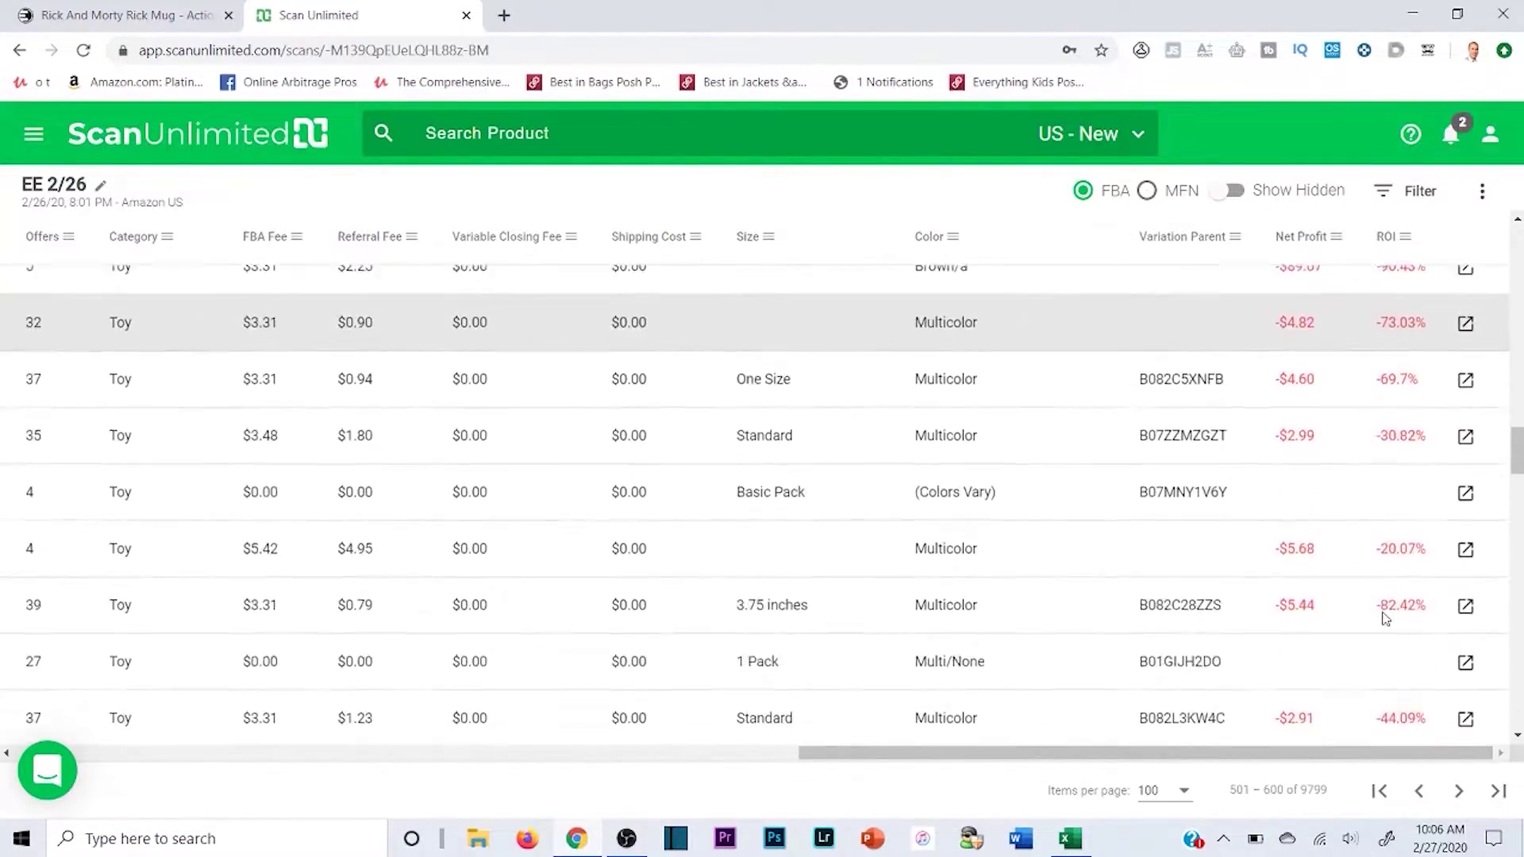
scroll(1381, 633, down, 15)
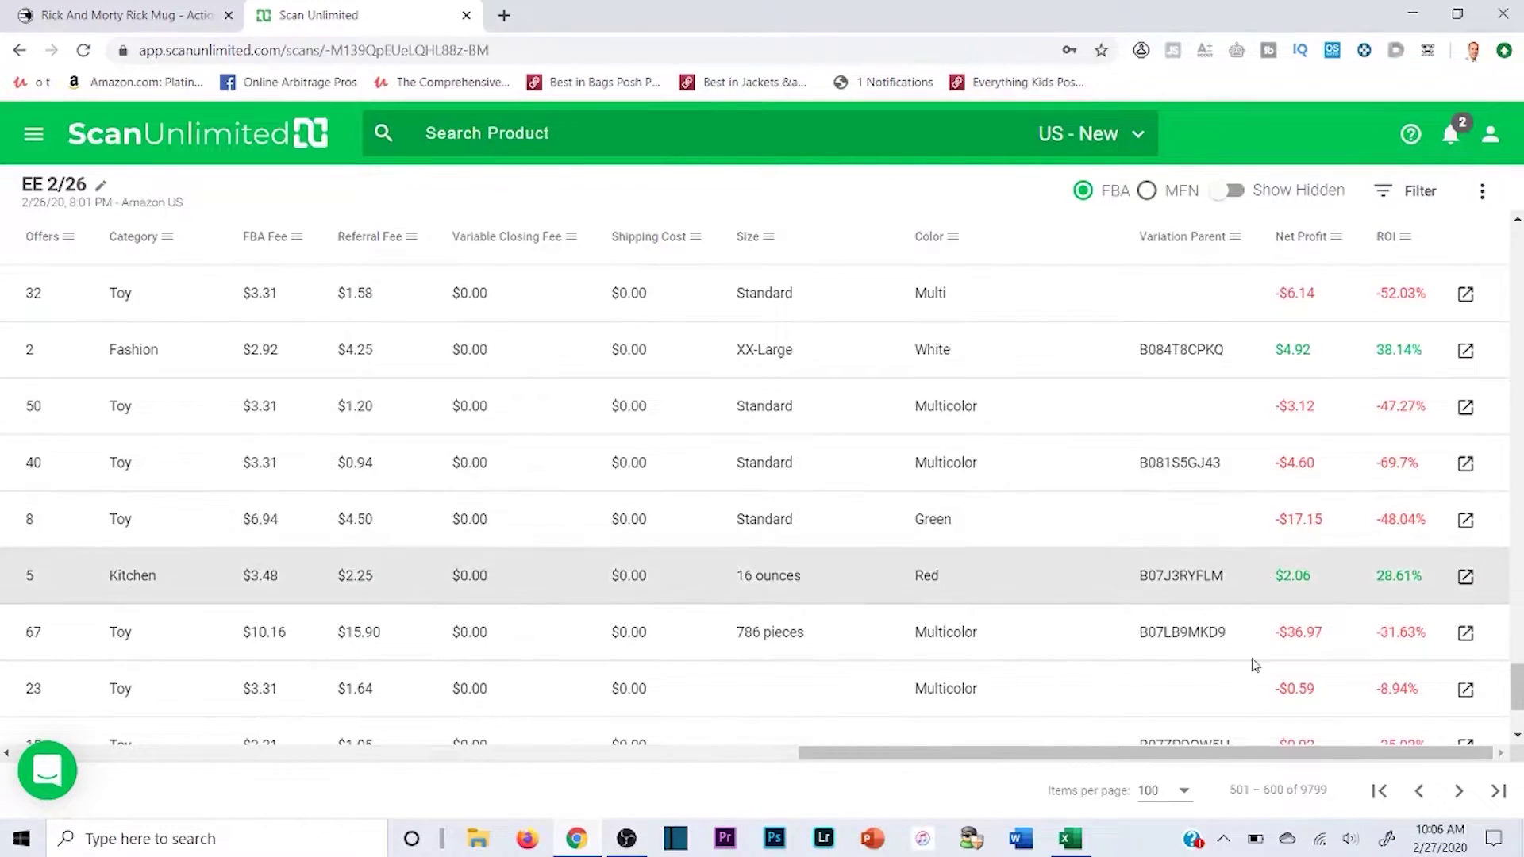
- Open the Amazon listing of the Bioworld Suicide Squad Harley Quinn shirt and copy the product's UPC from the scan
drag(1232, 757, 346, 752)
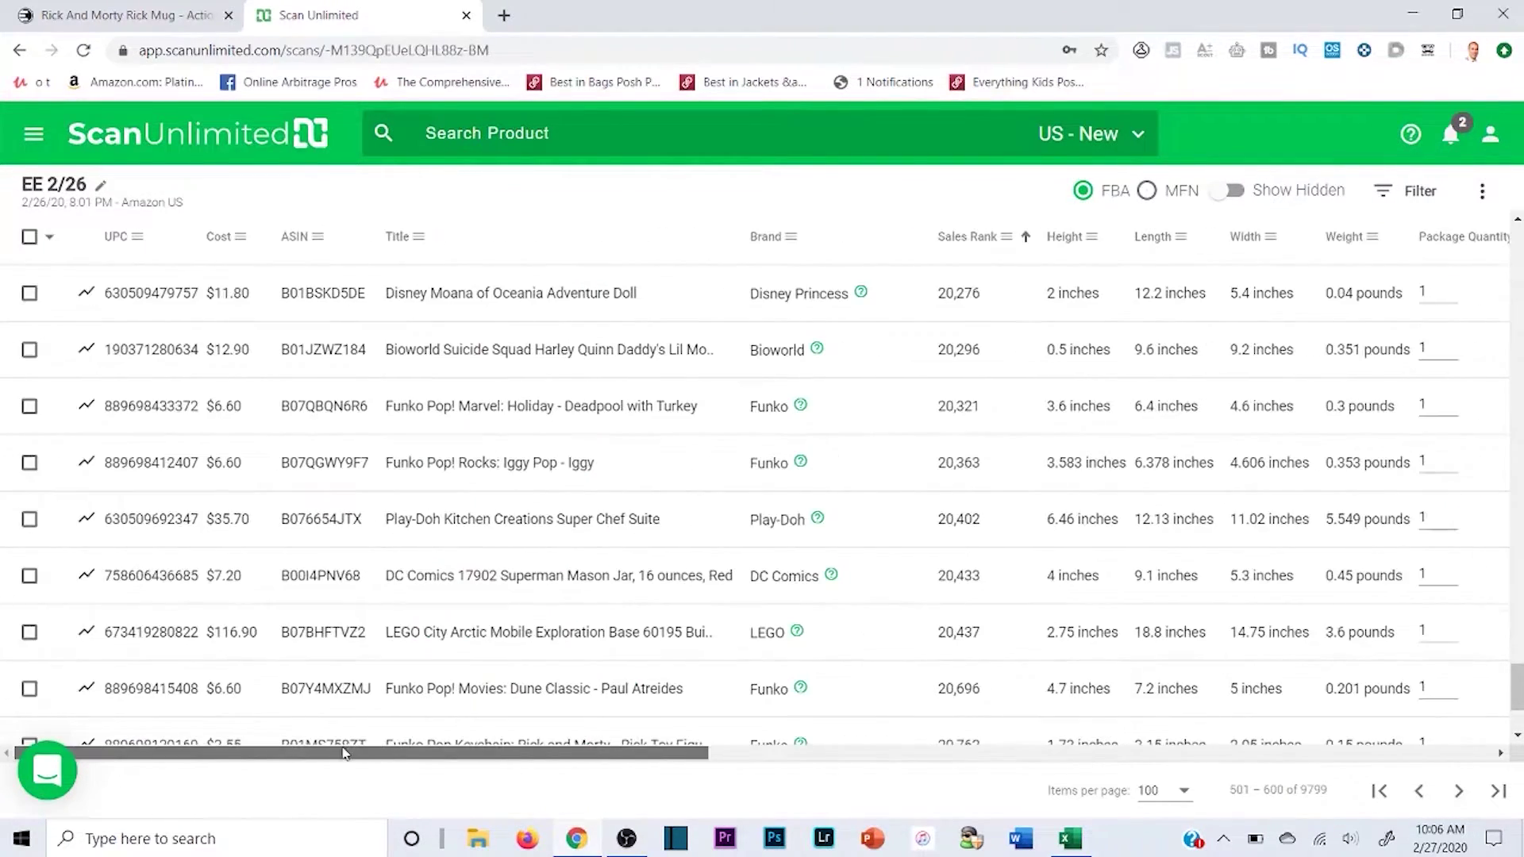
click(452, 355)
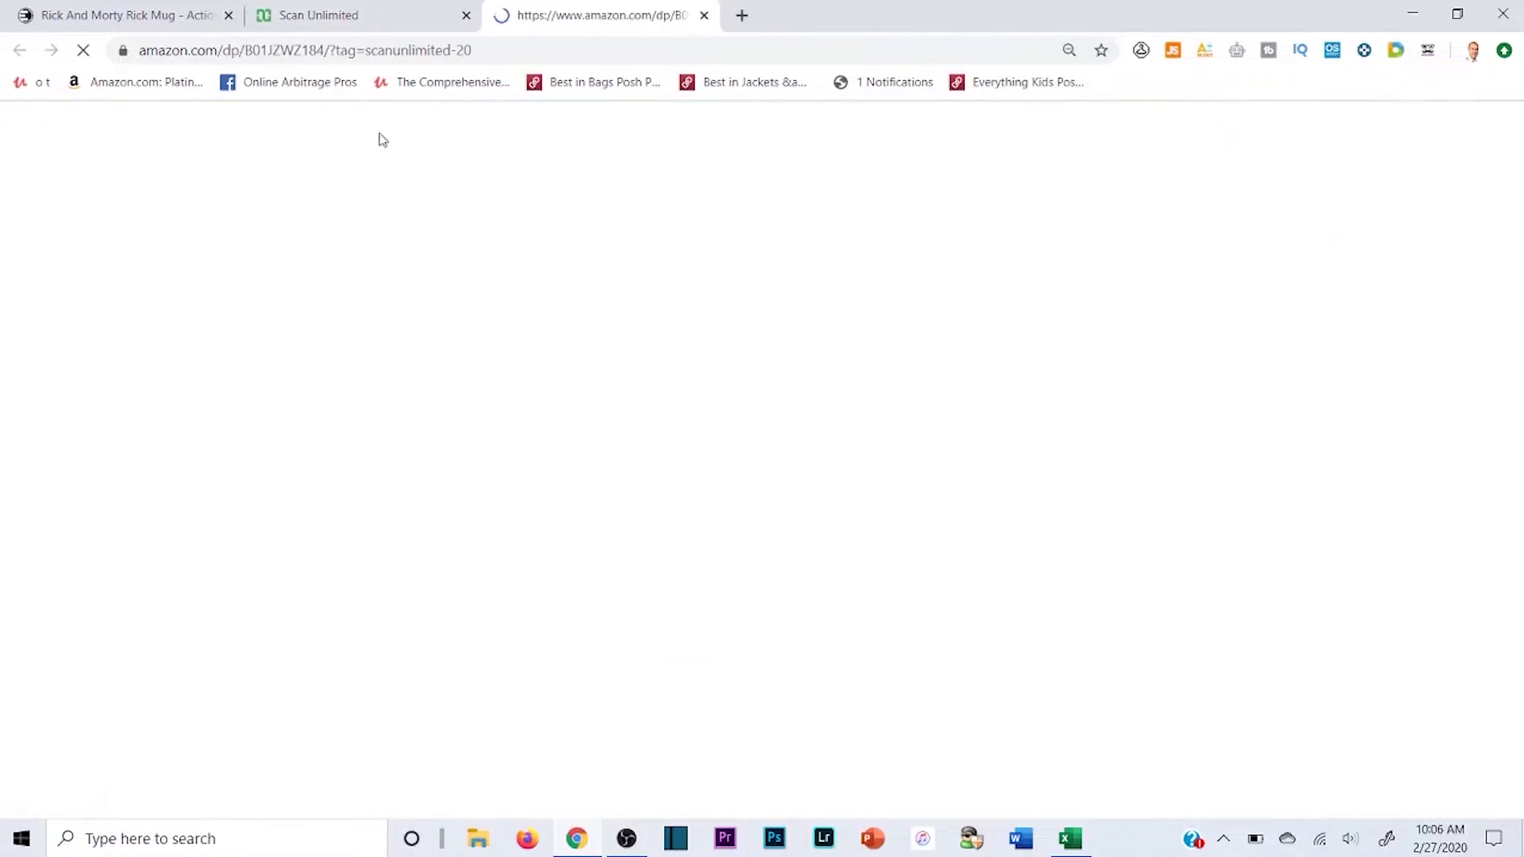
click(432, 14)
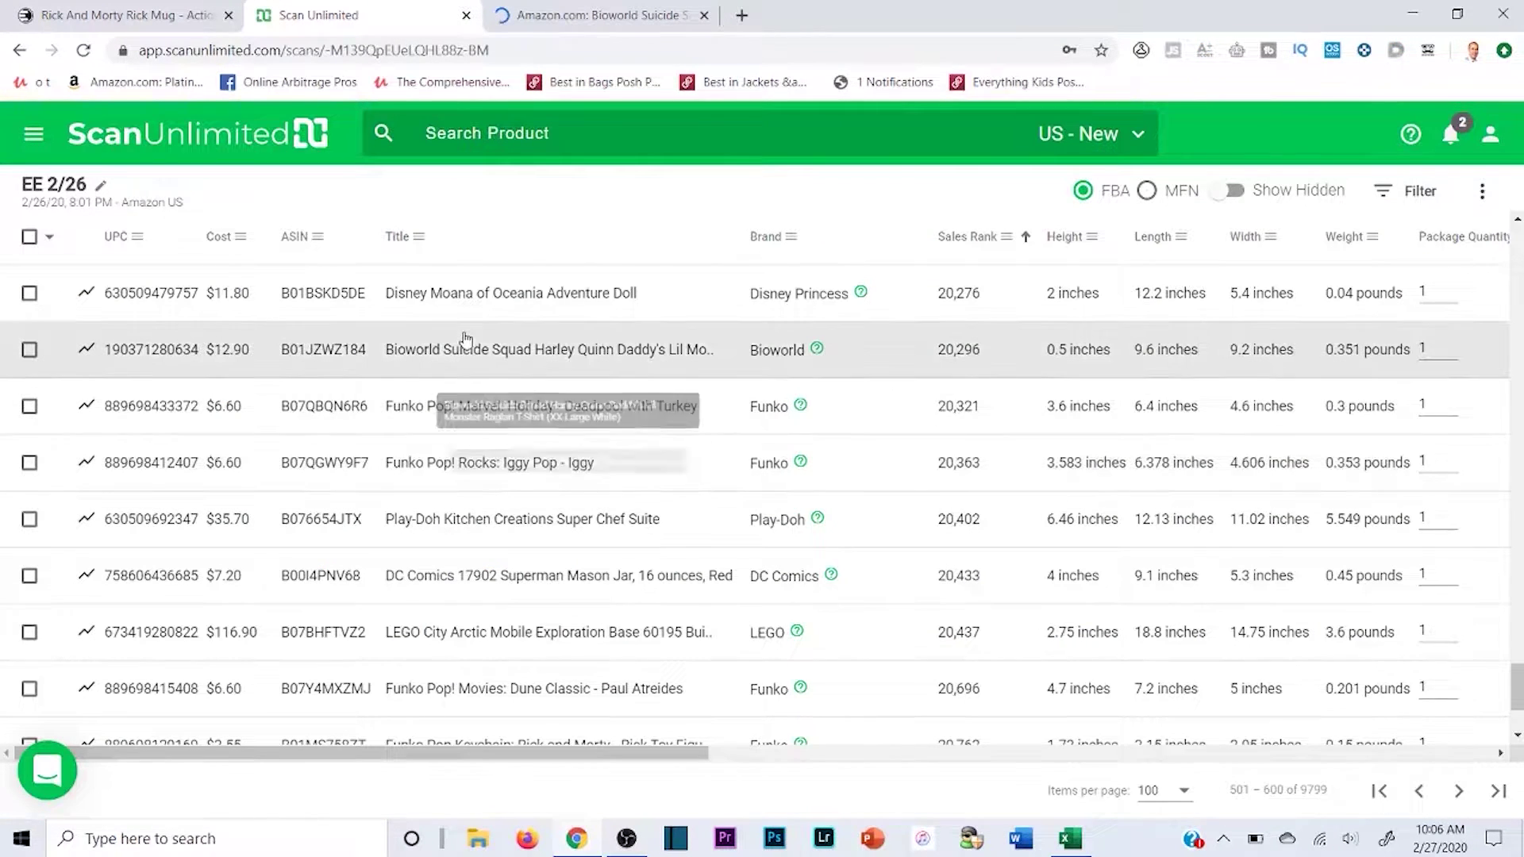
double_click(179, 349)
right_click(179, 349)
click(210, 364)
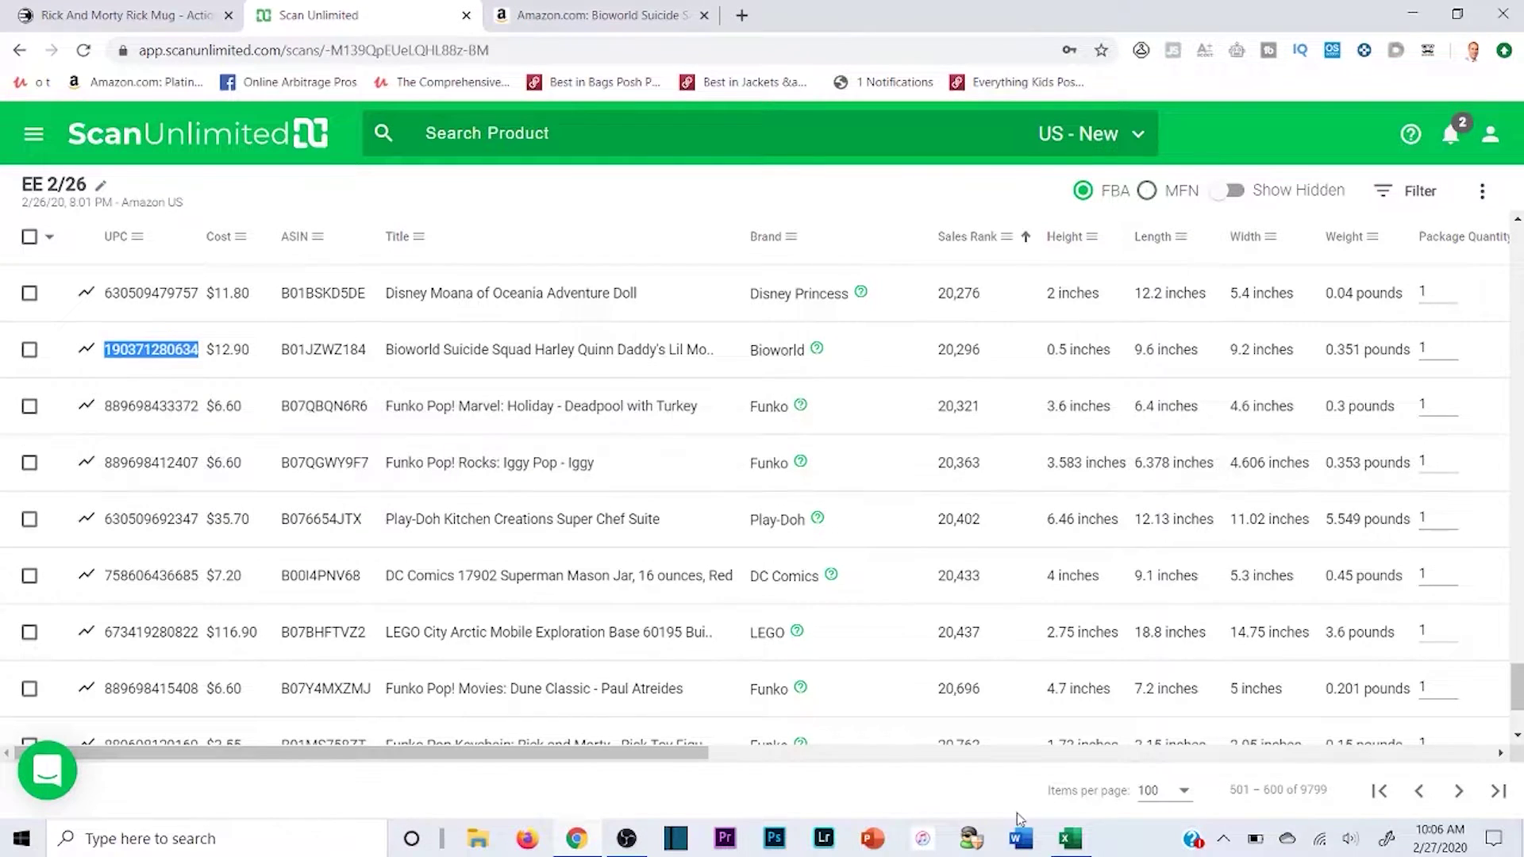
click(1069, 843)
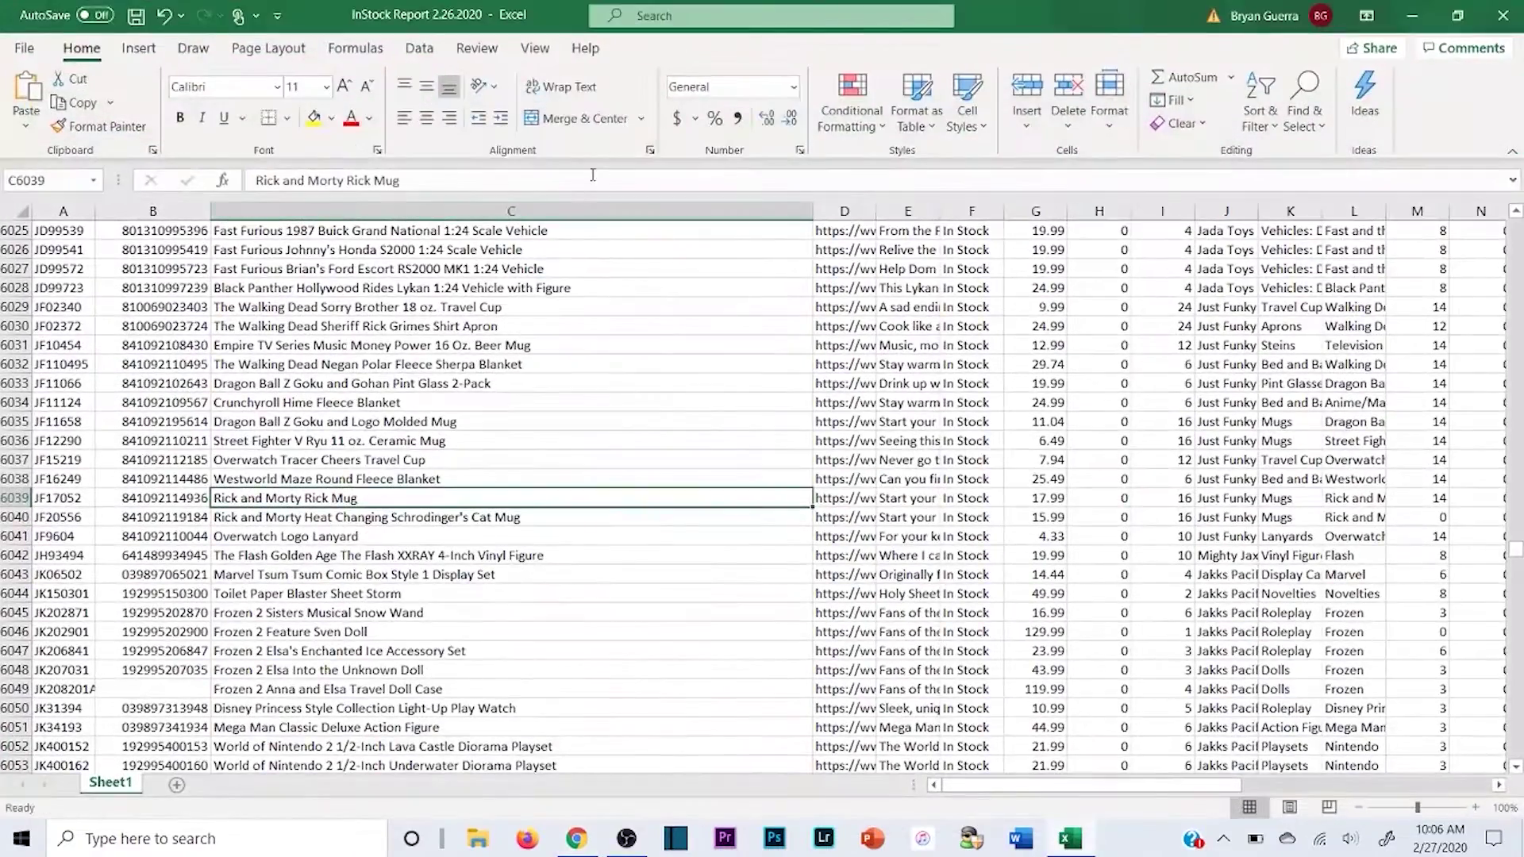
key(ctrl+f)
key(ctrl+v)
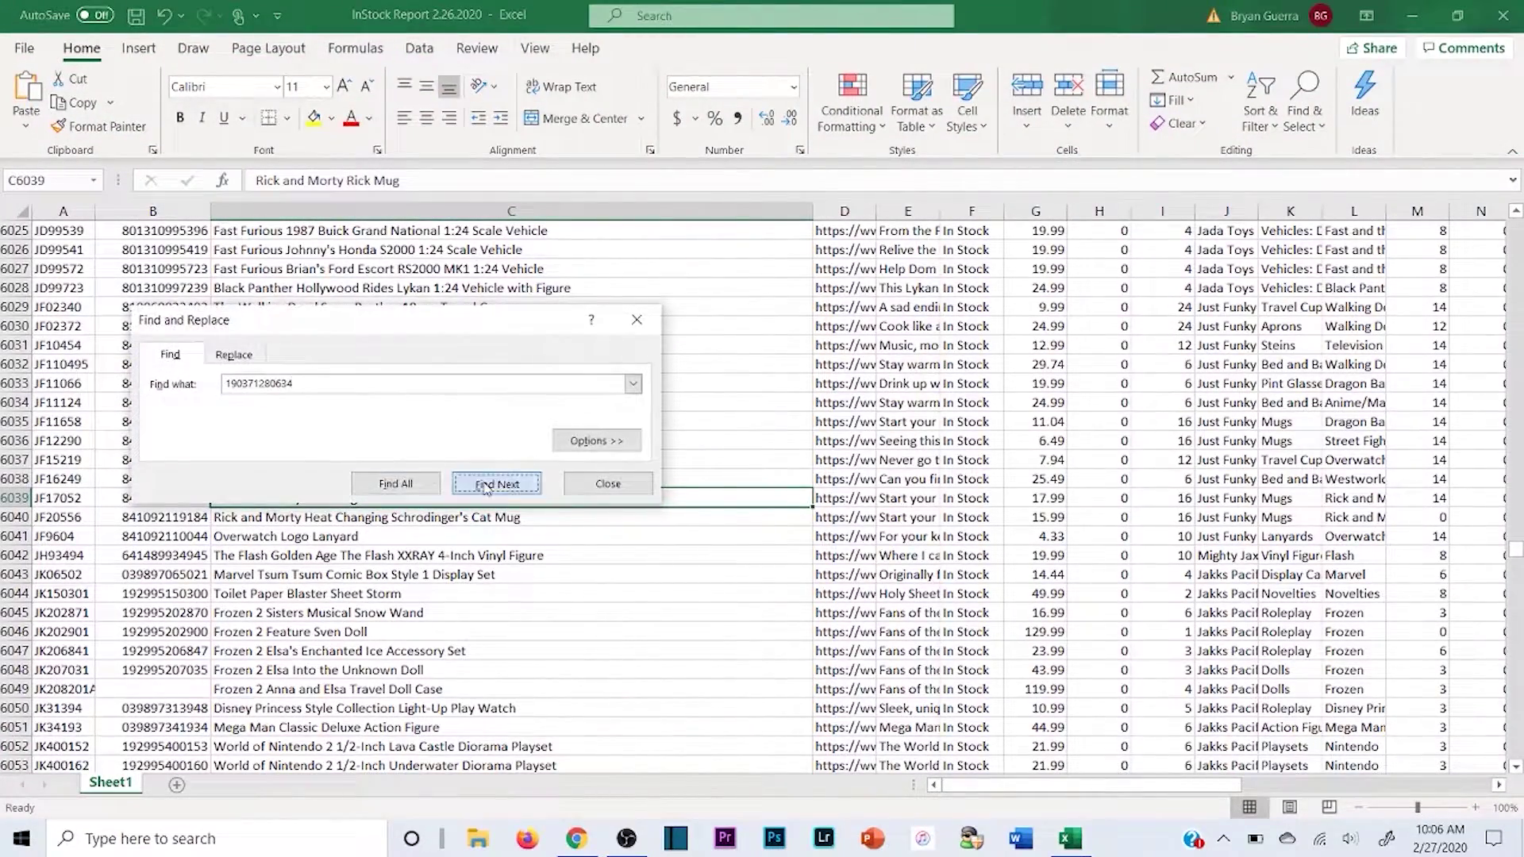
key(Return)
click(362, 496)
key(ctrl+c)
- Search the EE Distribution site in the browser for the Suicide Squad Harley Quinn Raglan and return to the scan's net profit and ROI columns
key(alt+Tab)
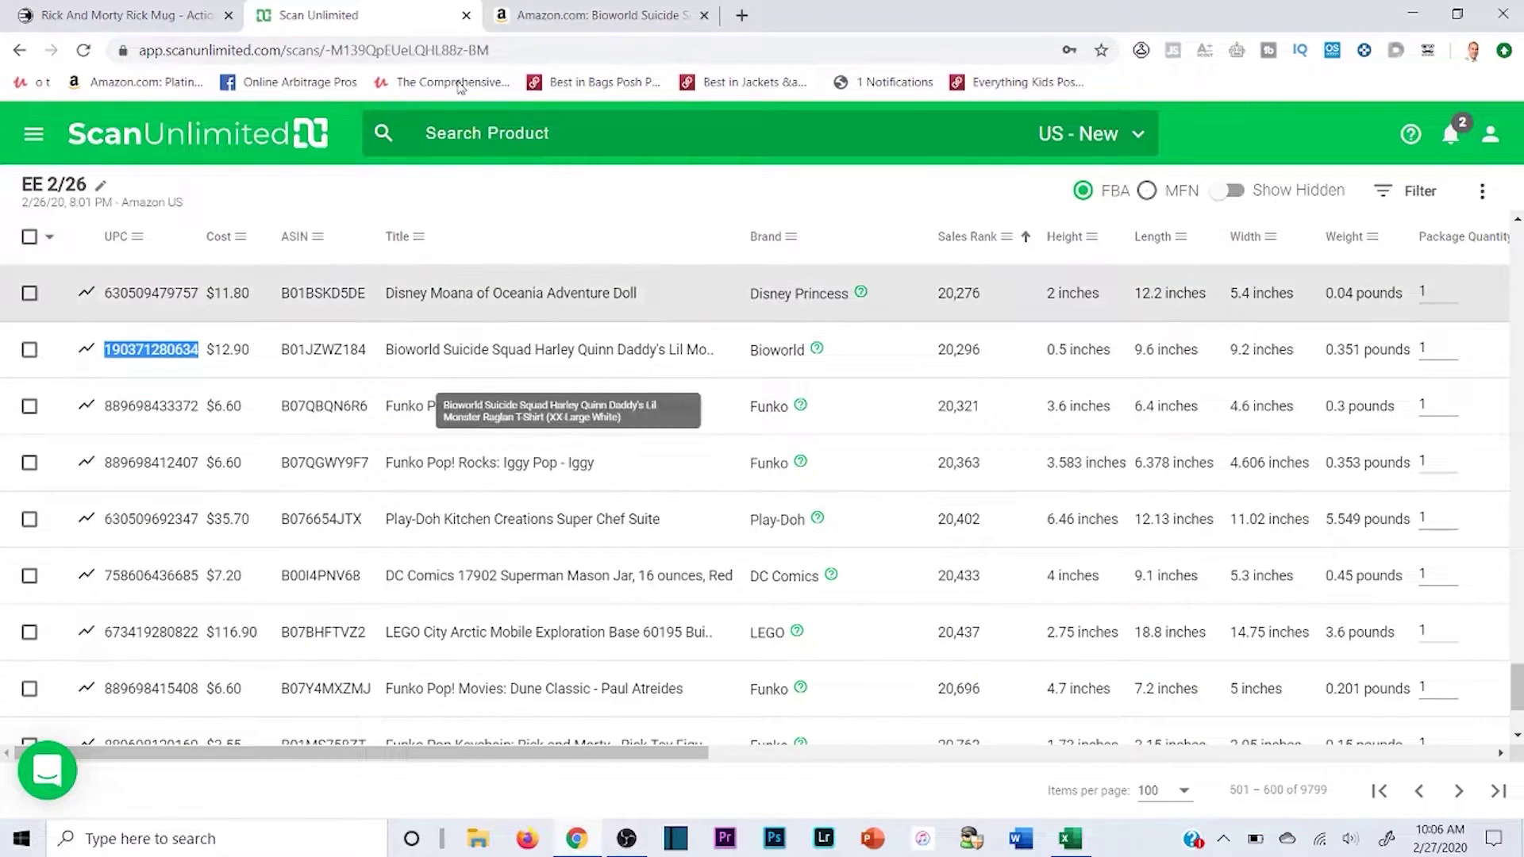
click(119, 15)
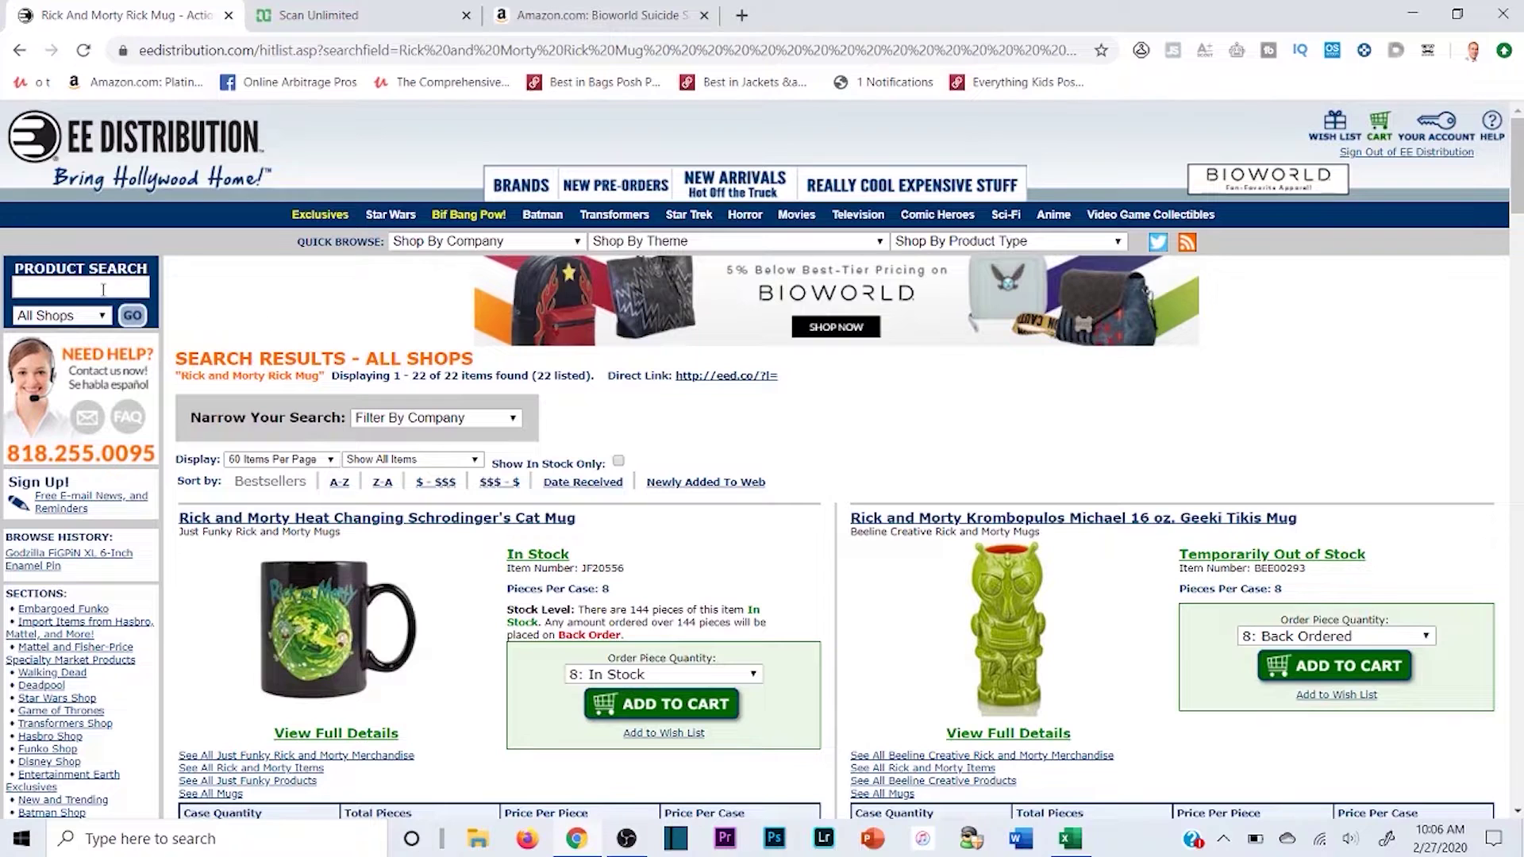
key(Return)
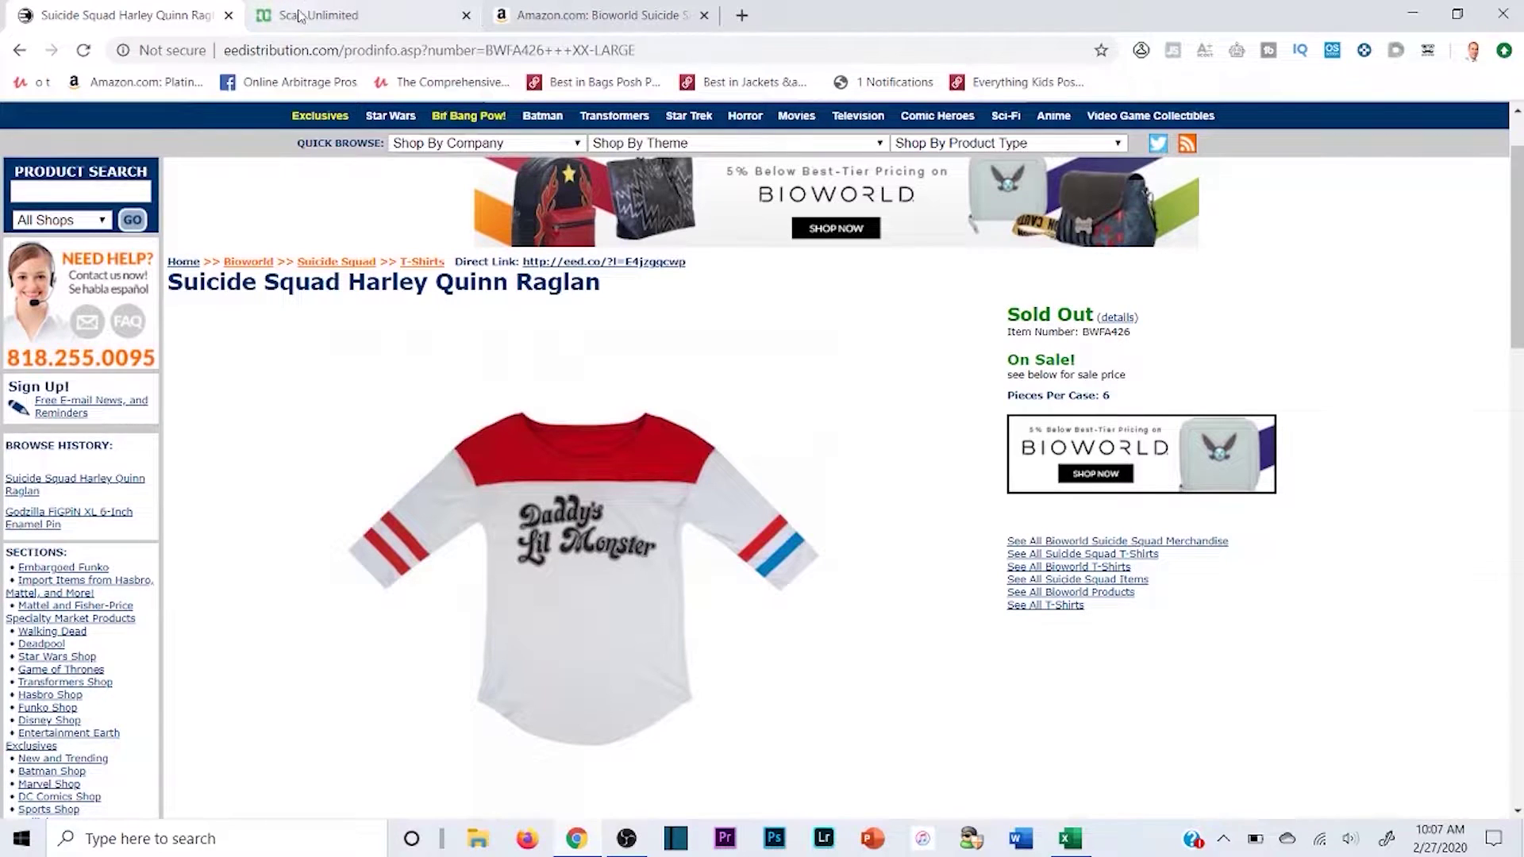
click(353, 13)
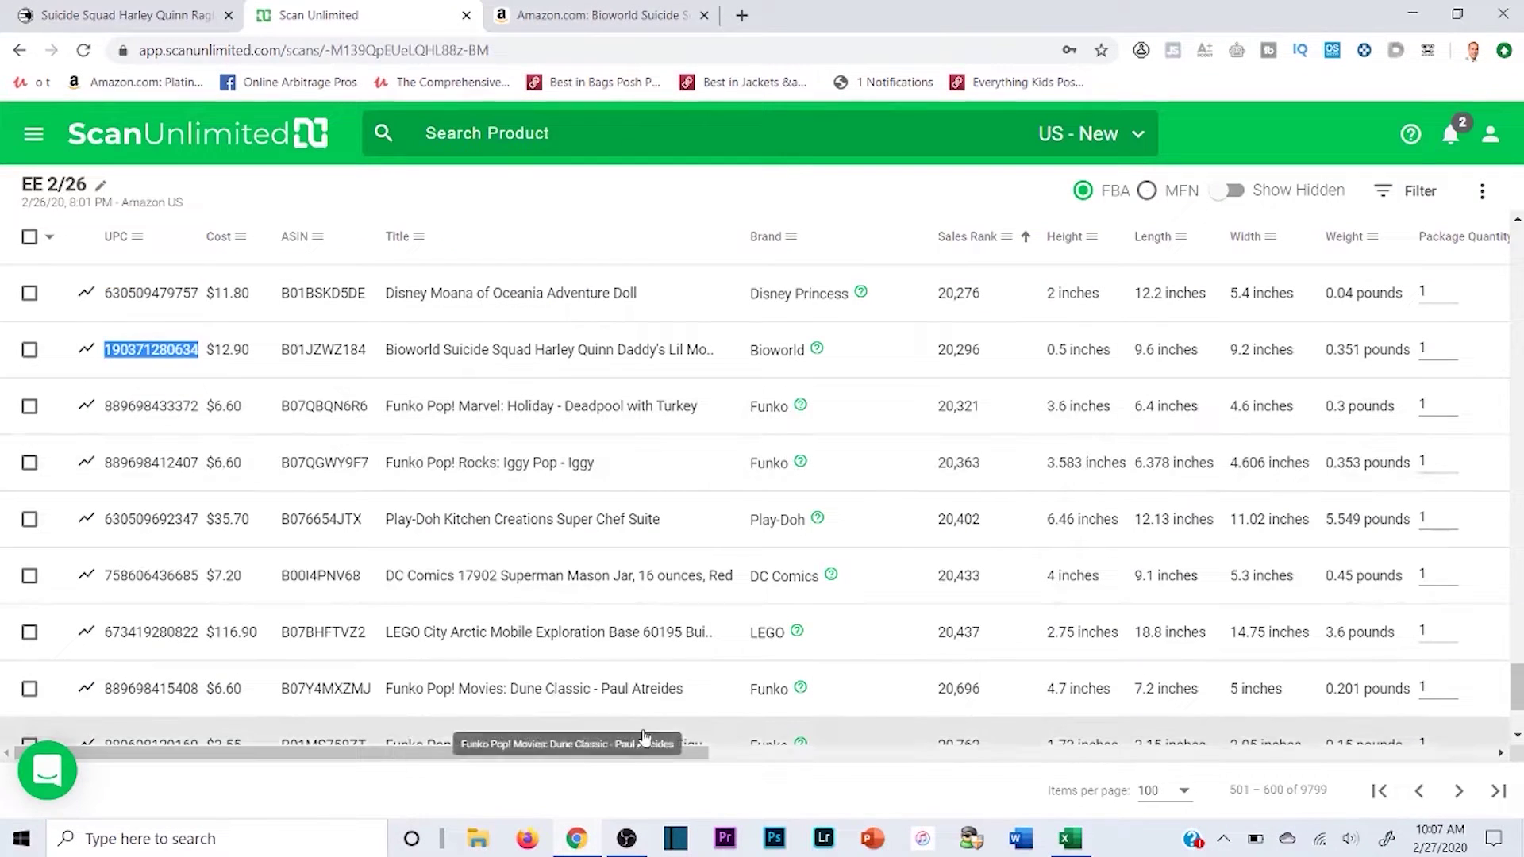
drag(691, 753, 1488, 752)
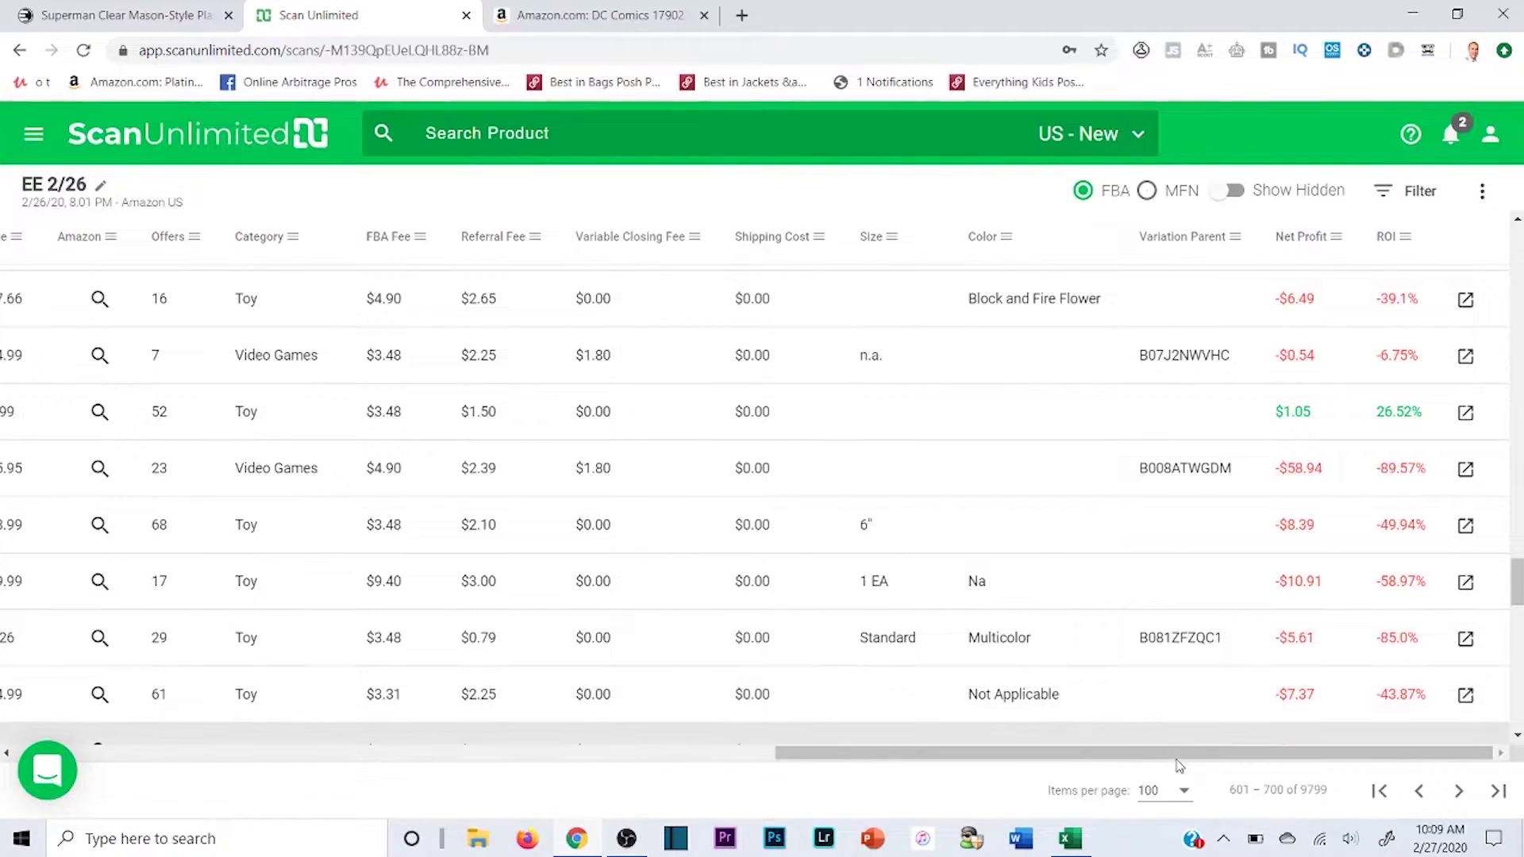
- Copy the UPC of the Monopoly Grab and Go Game (Travel Size) from the scan and open its Amazon listing
drag(1170, 764, 240, 724)
double_click(164, 428)
right_click(164, 431)
click(183, 428)
click(432, 409)
click(345, 10)
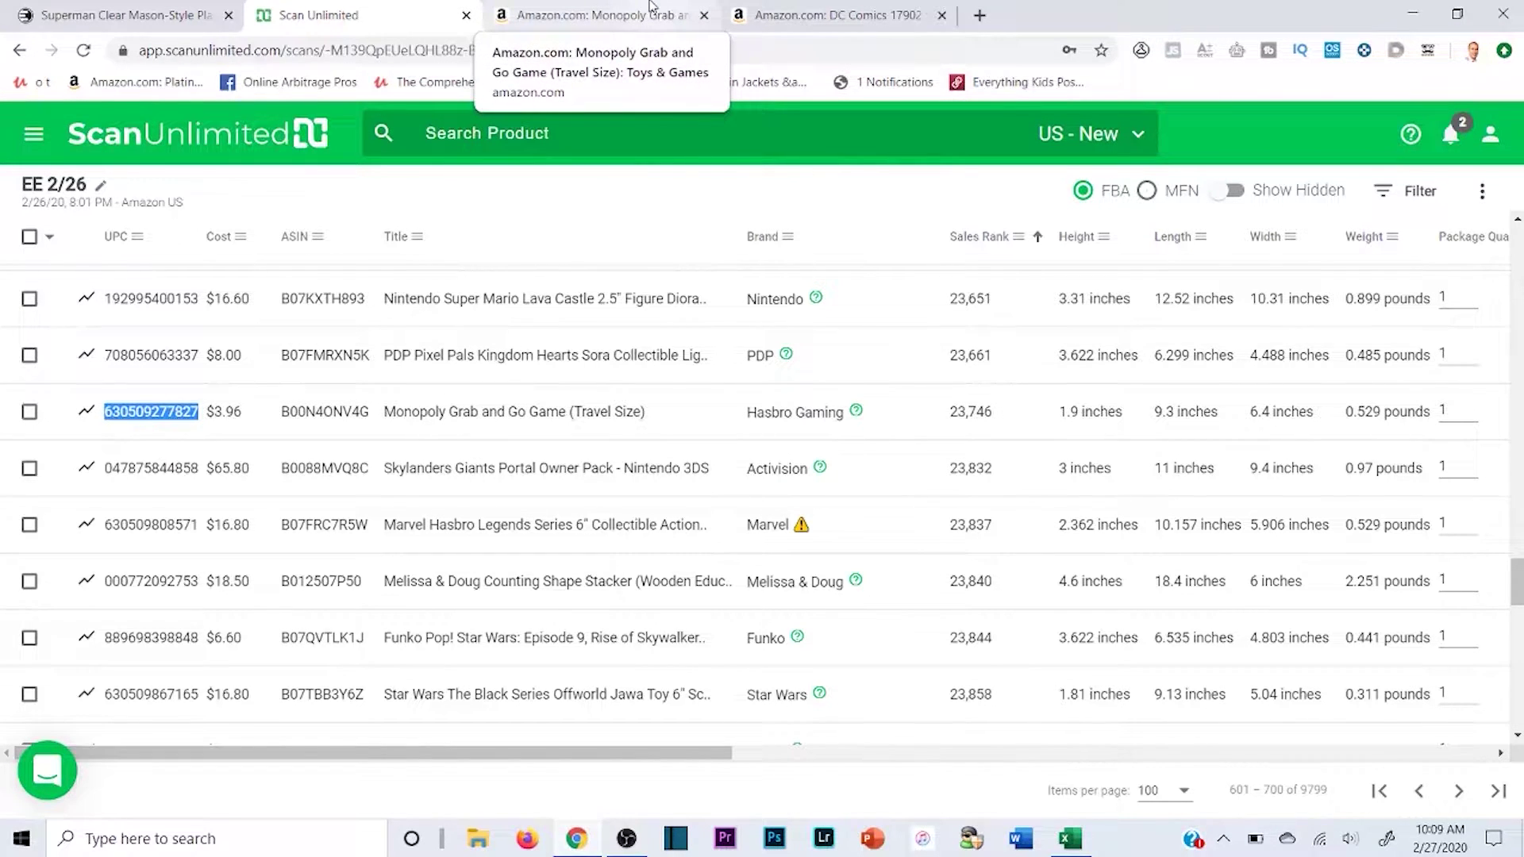
- Close the DC Comics Superman mason jar listing and review the Monopoly Grab and Go Game's Amazon listing
click(649, 13)
click(941, 15)
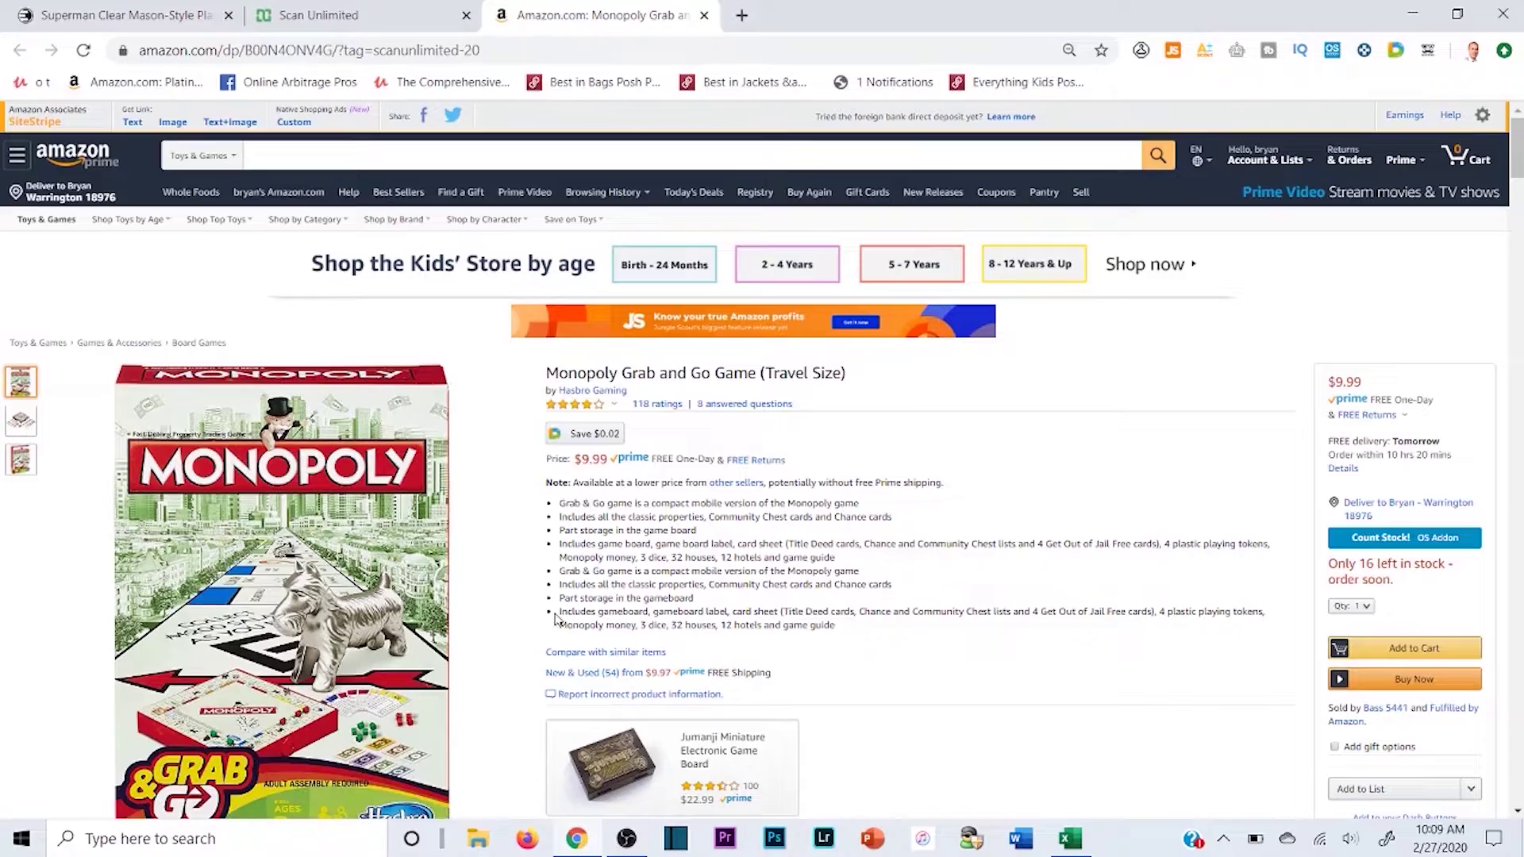
scroll(556, 619, down, 4)
scroll(556, 619, up, 1)
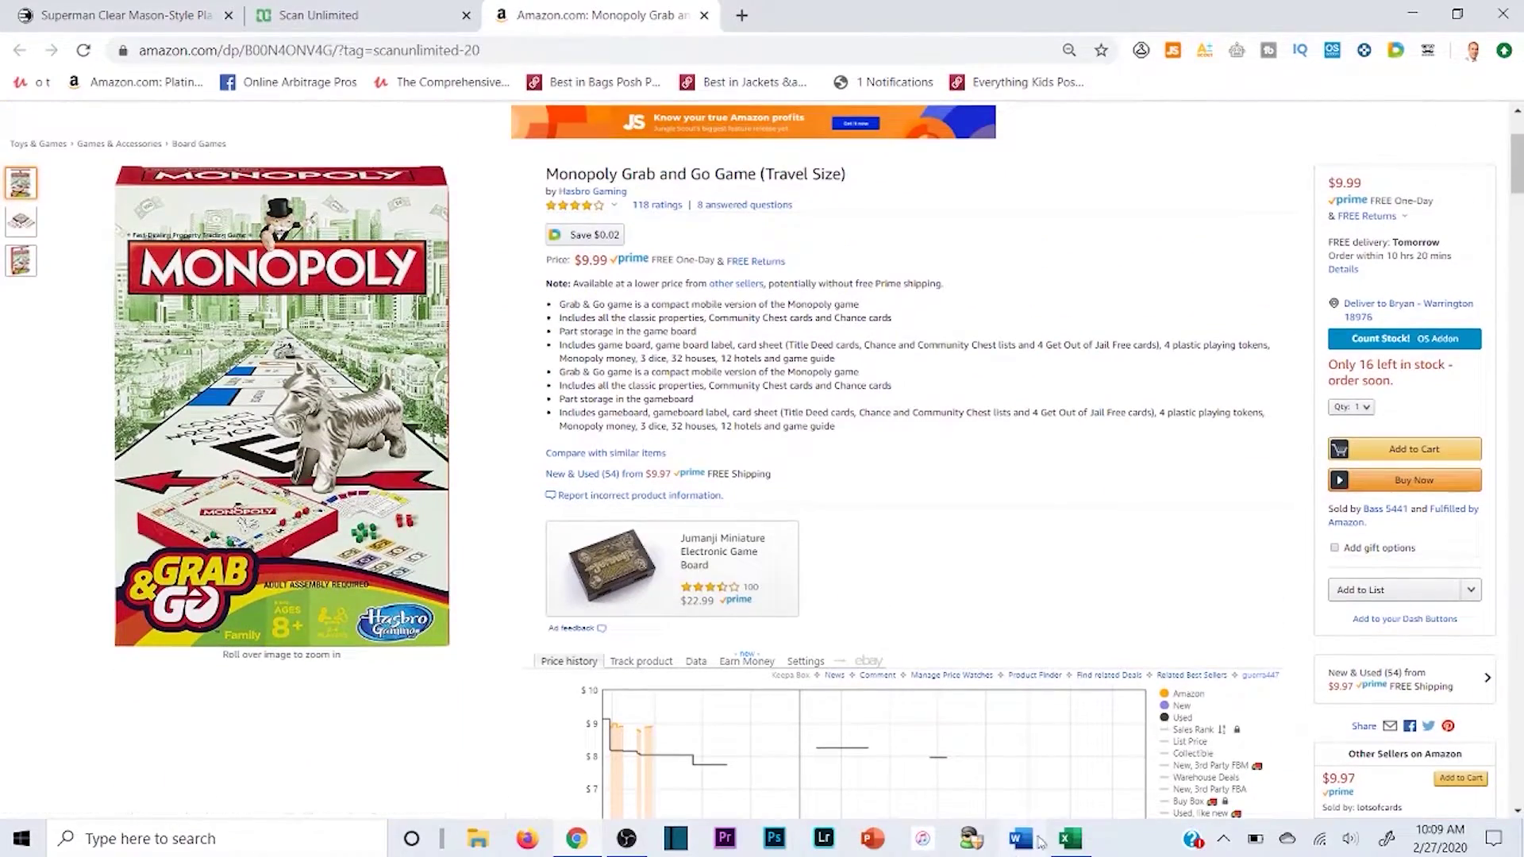
click(1069, 839)
key(ctrl+v)
key(Return)
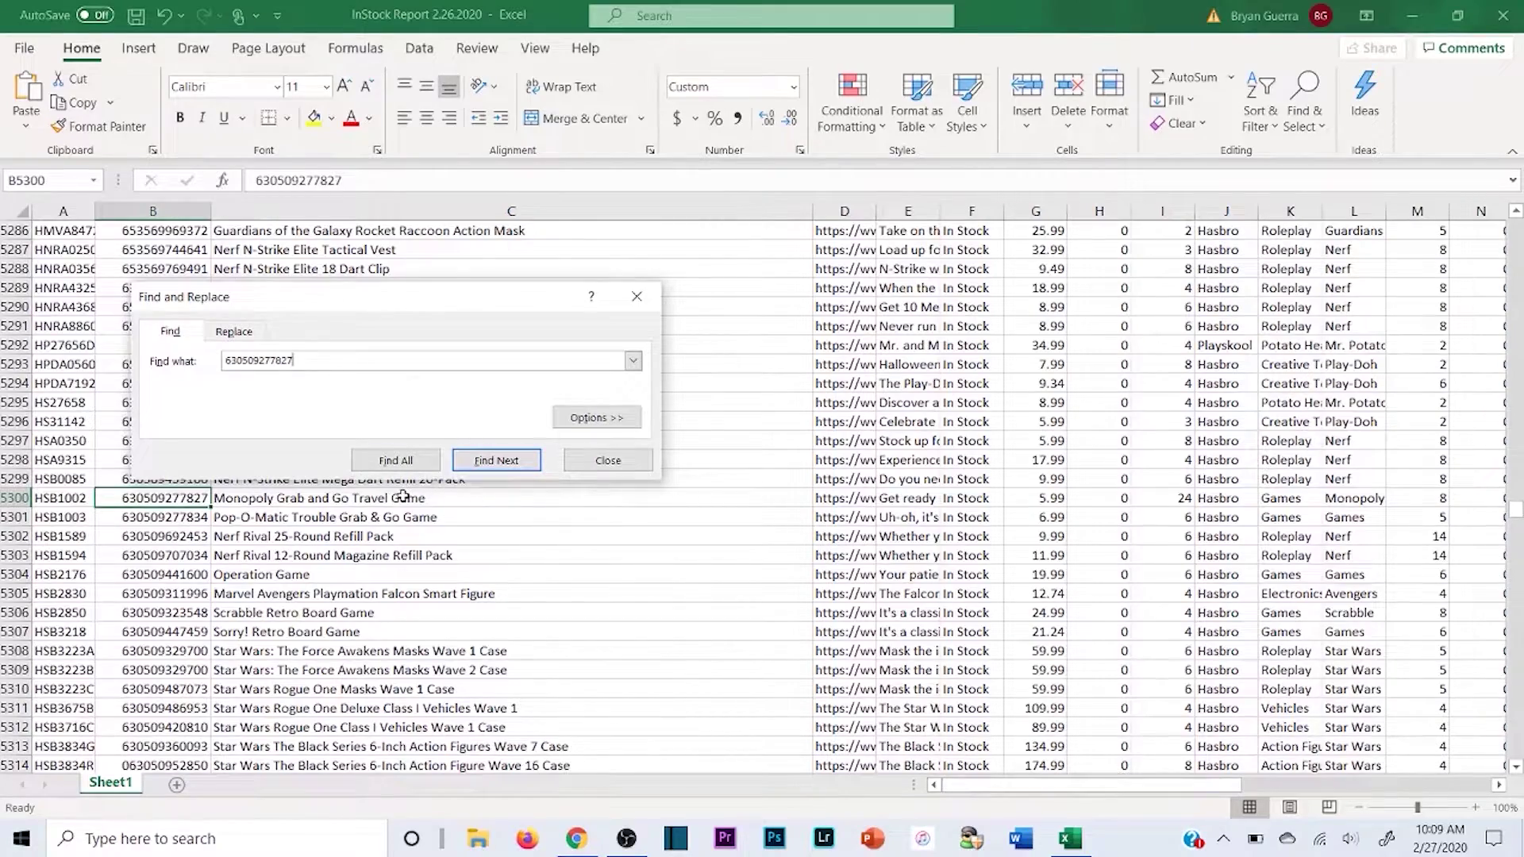
click(404, 496)
key(ctrl+c)
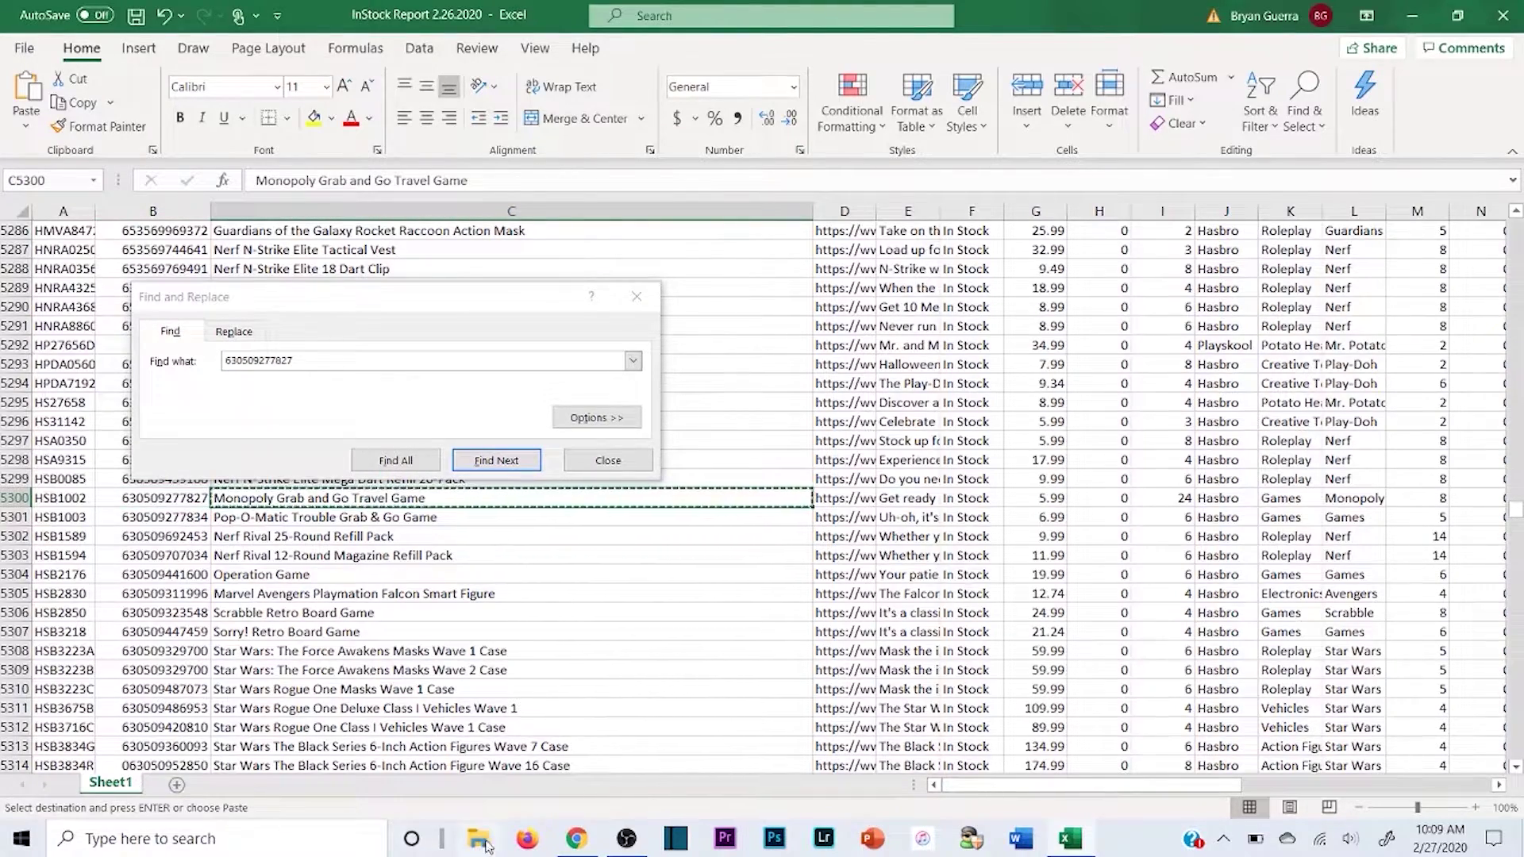
- Switch back to the browser and check the title and brand in the Monopoly game's scan row
click(588, 837)
click(347, 19)
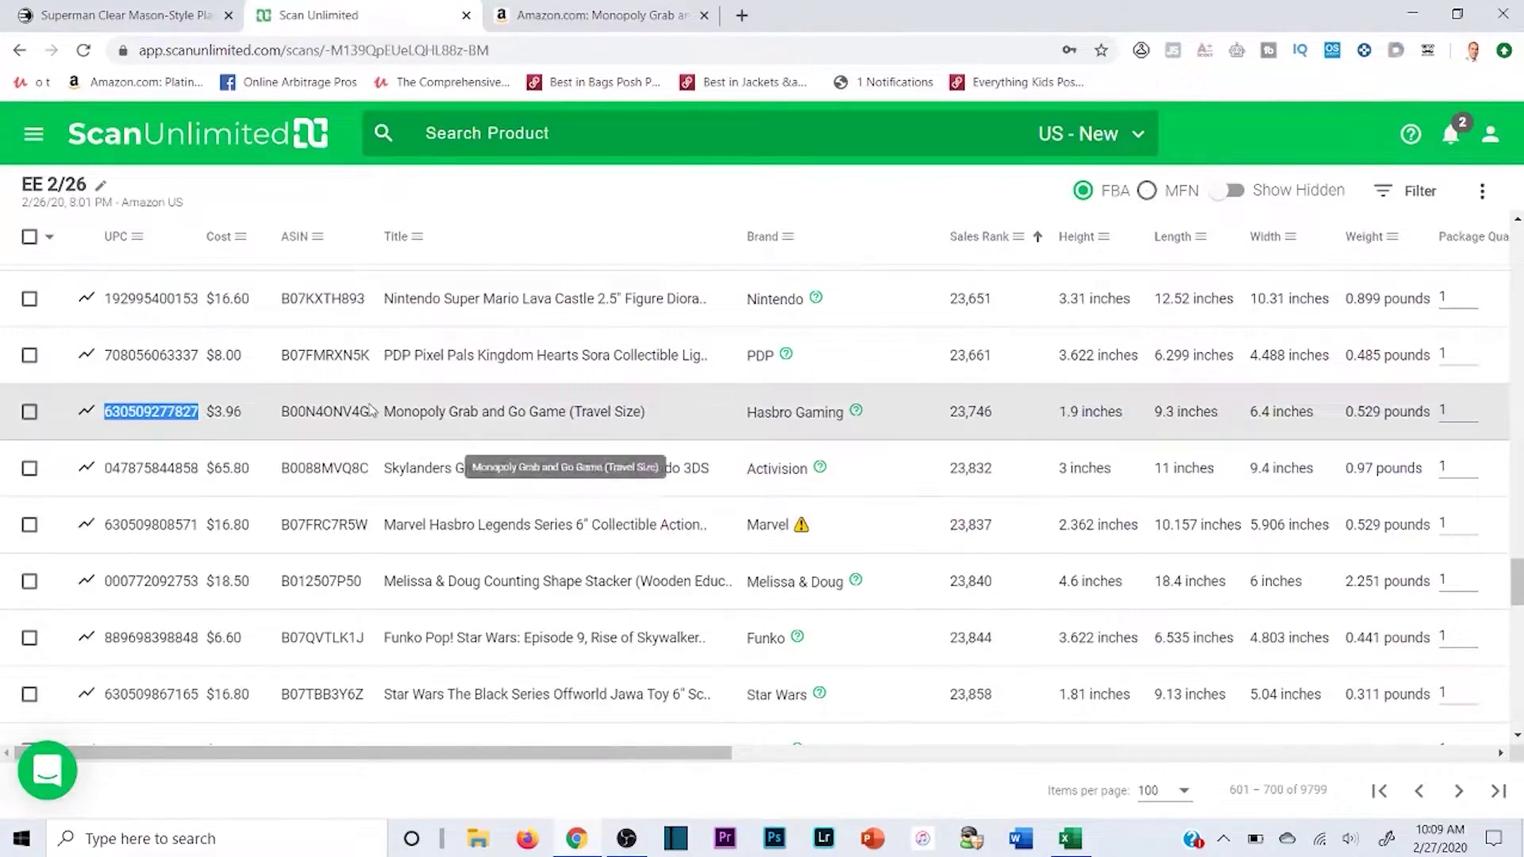
click(527, 412)
double_click(750, 413)
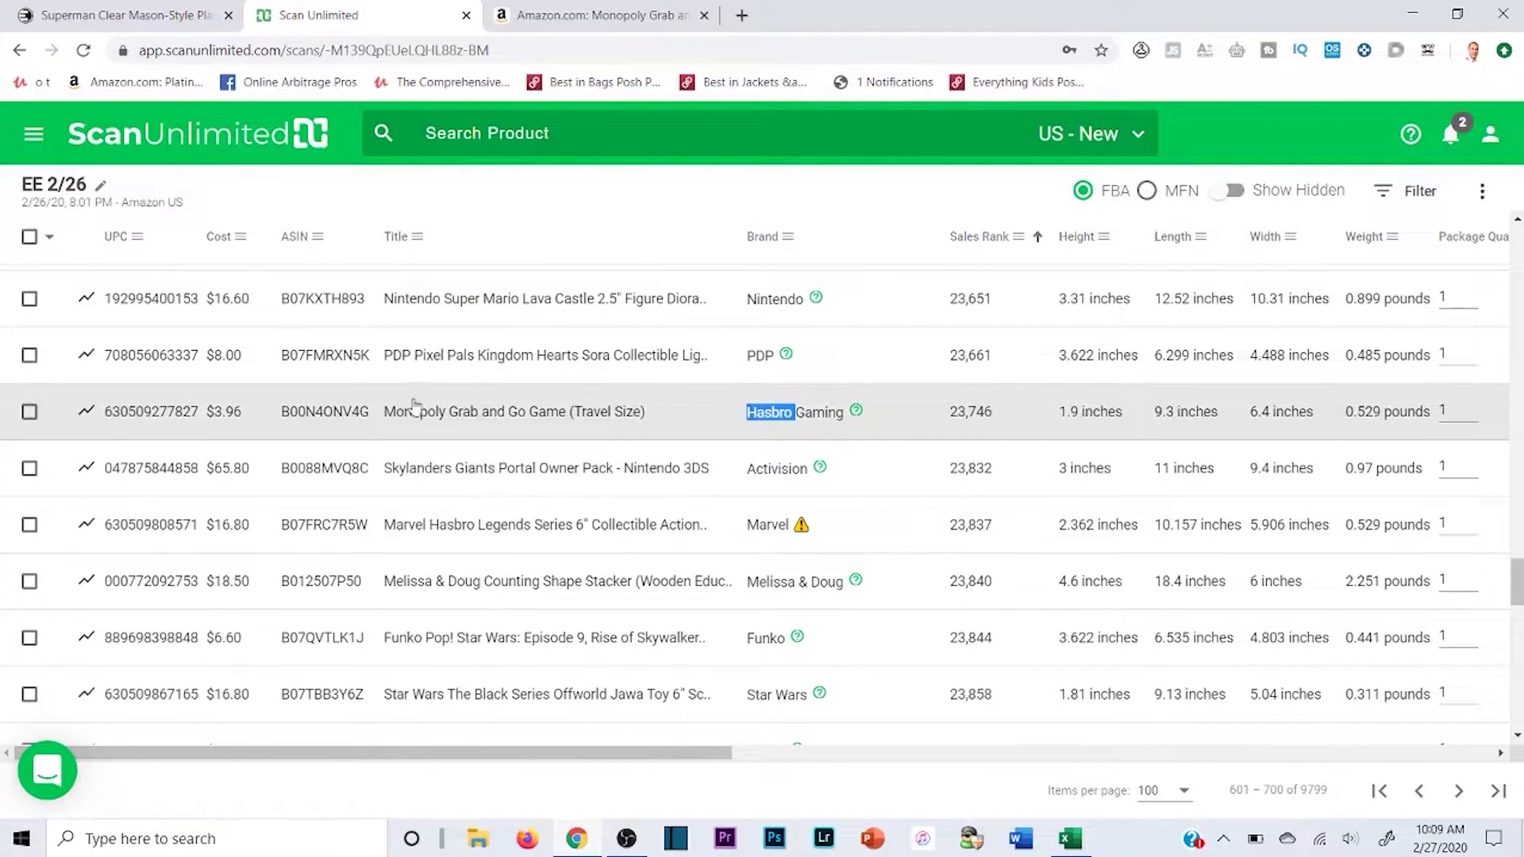
- Search the EE Distribution site for "Monopoly Grab and Go Travel Game" and check its stock status and case pricing
click(177, 12)
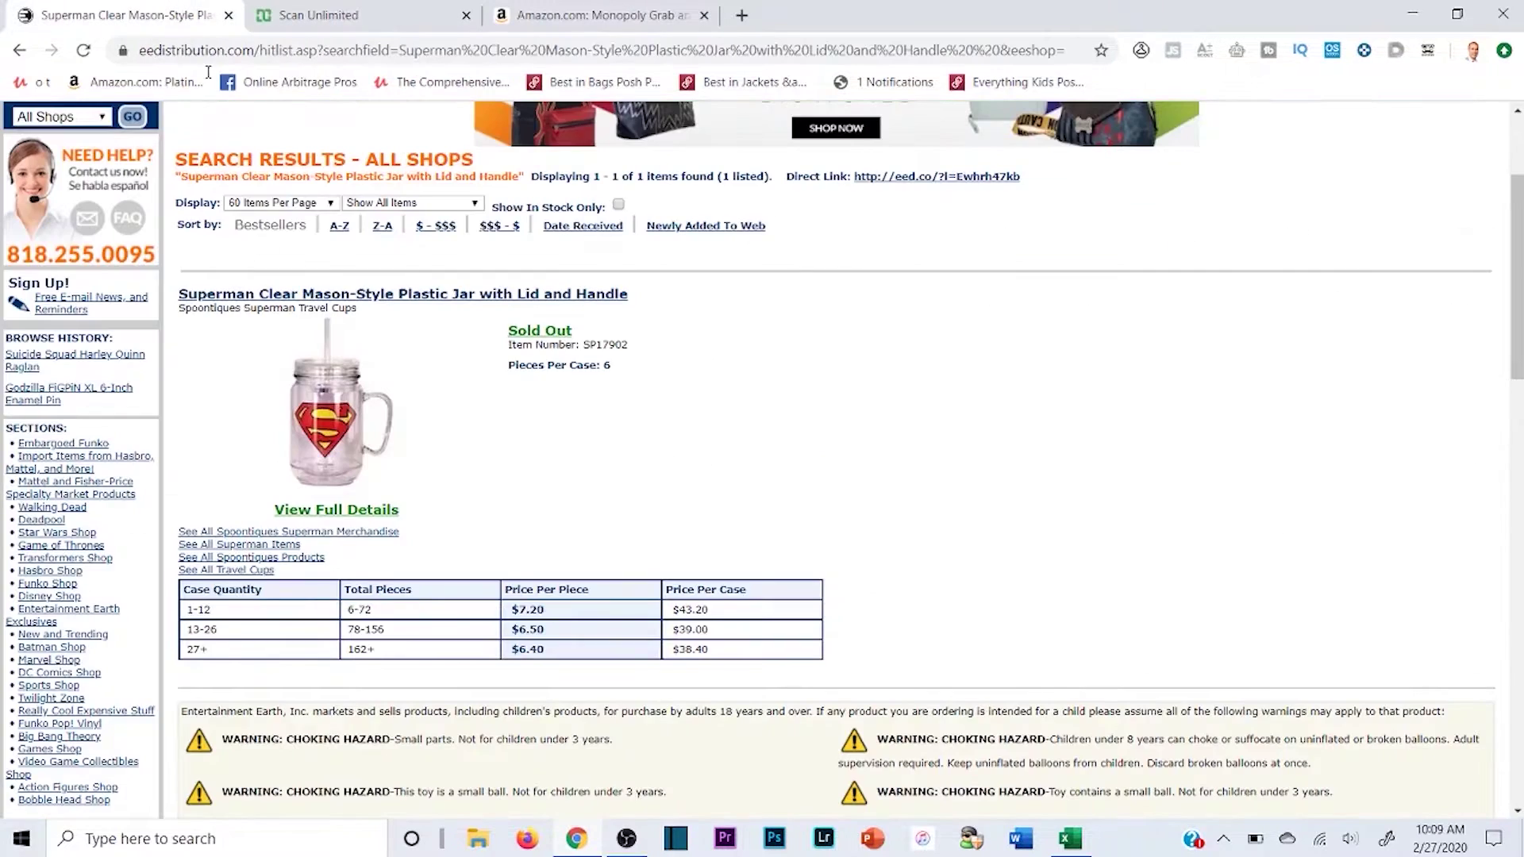
scroll(188, 332, up, 2)
click(92, 191)
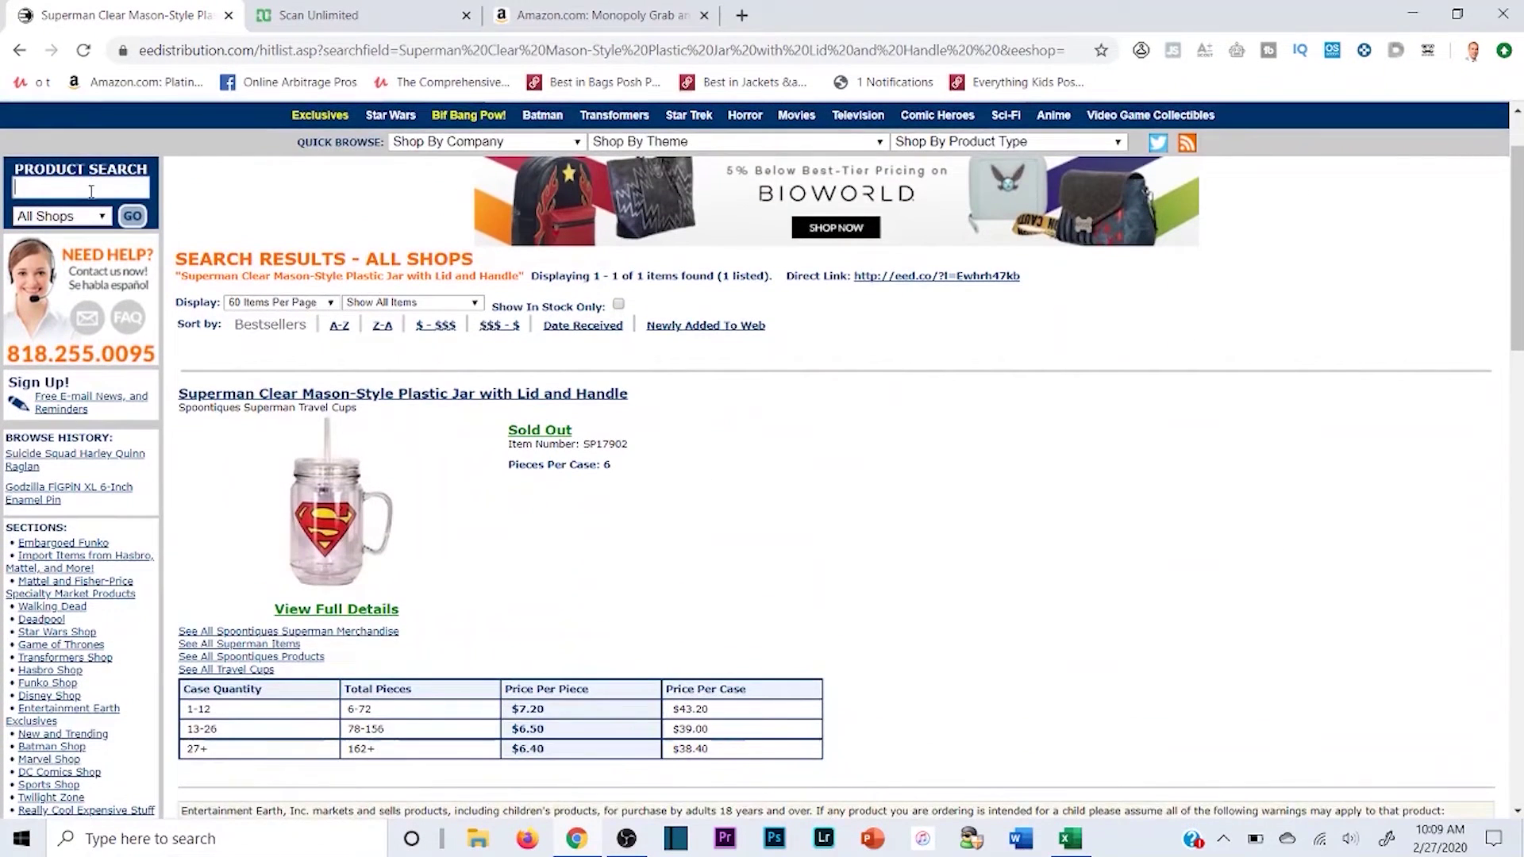
click(121, 217)
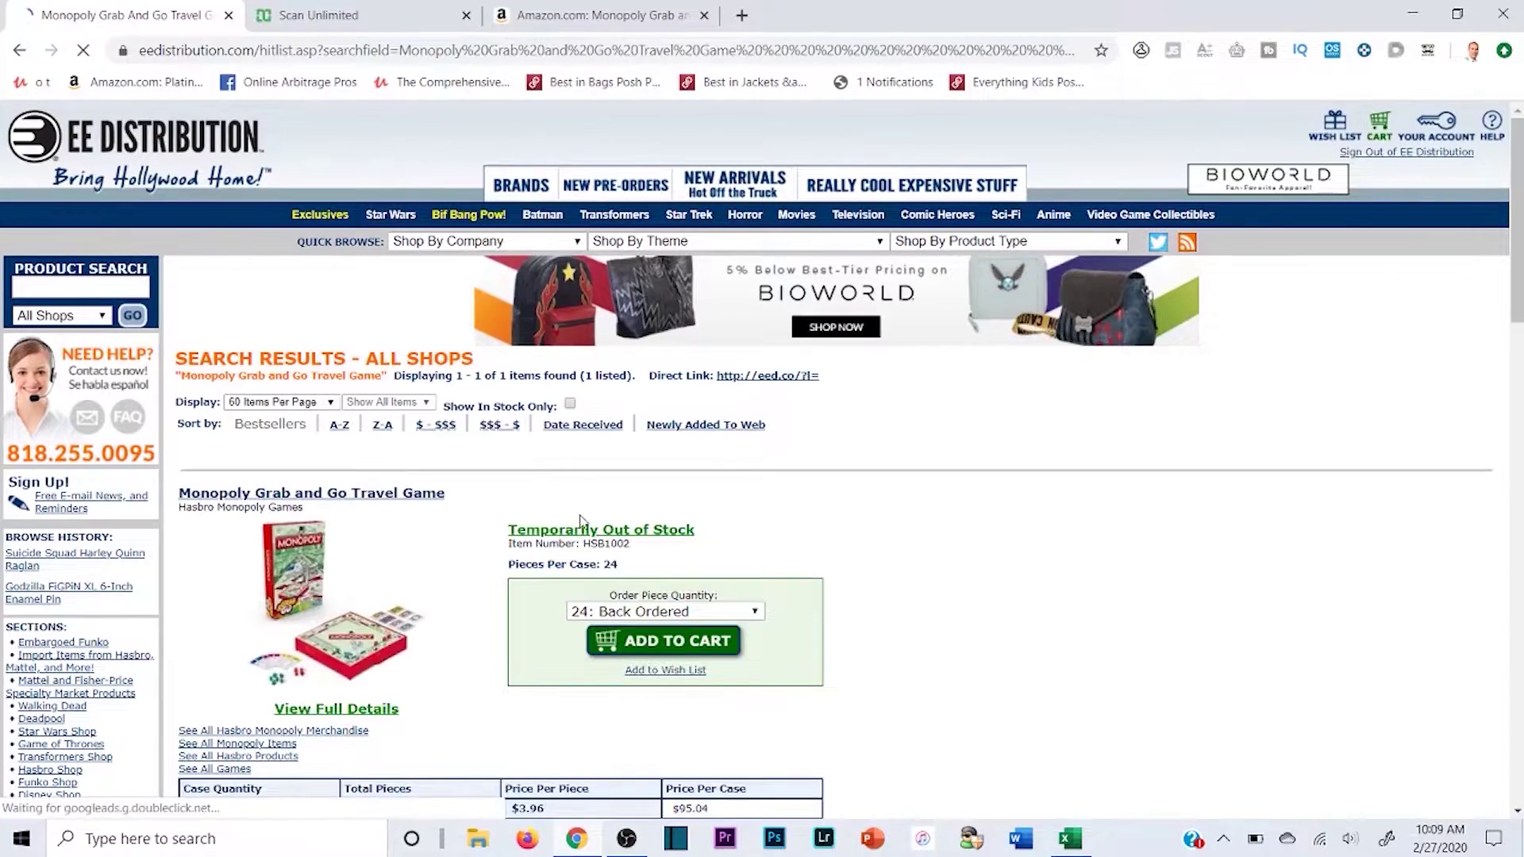
scroll(774, 447, down, 1)
scroll(669, 370, down, 1)
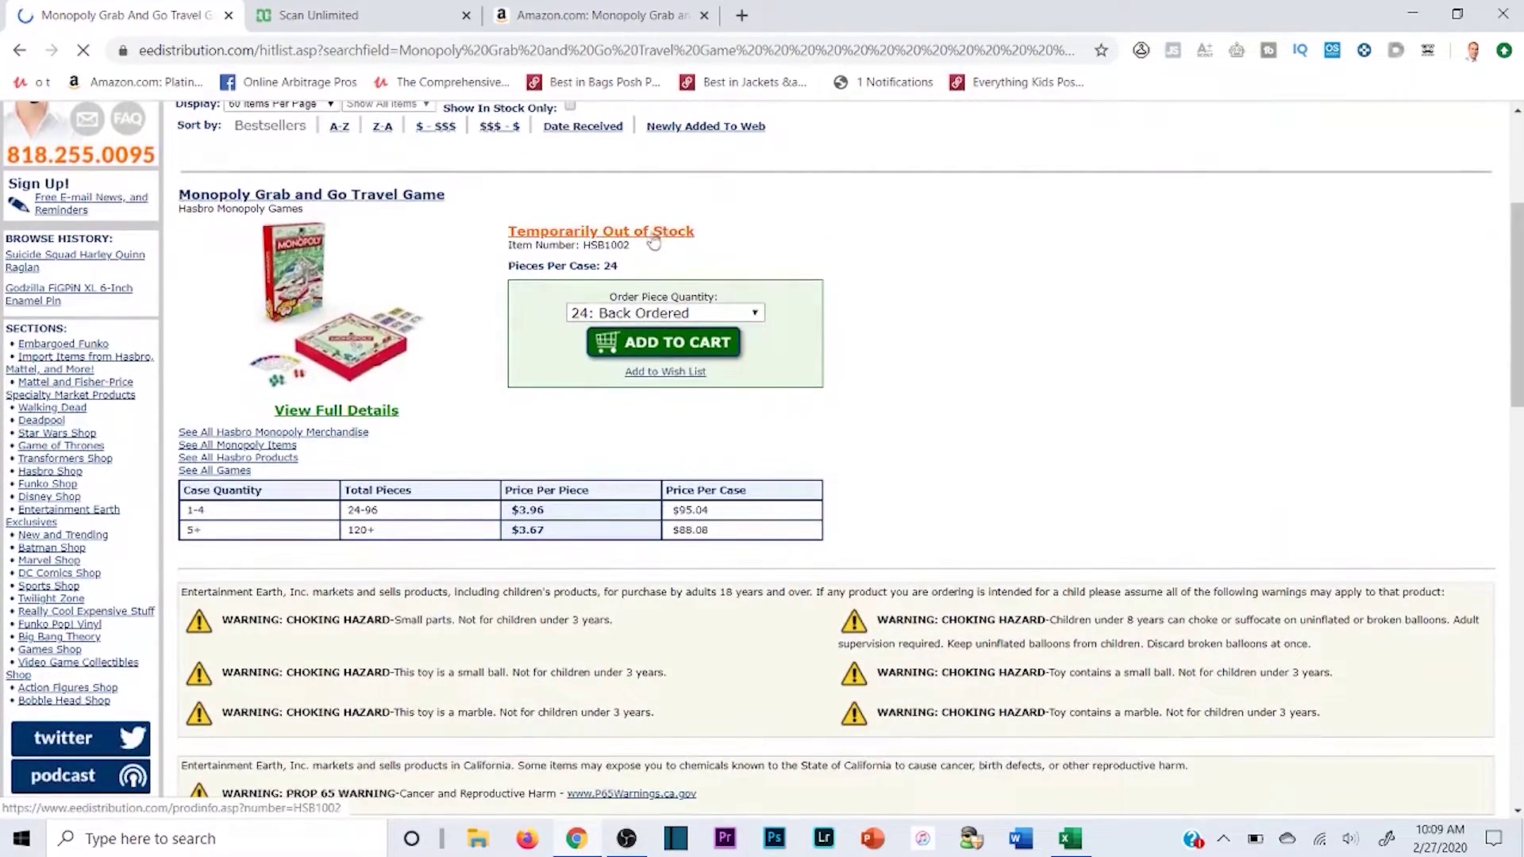
drag(705, 233, 501, 231)
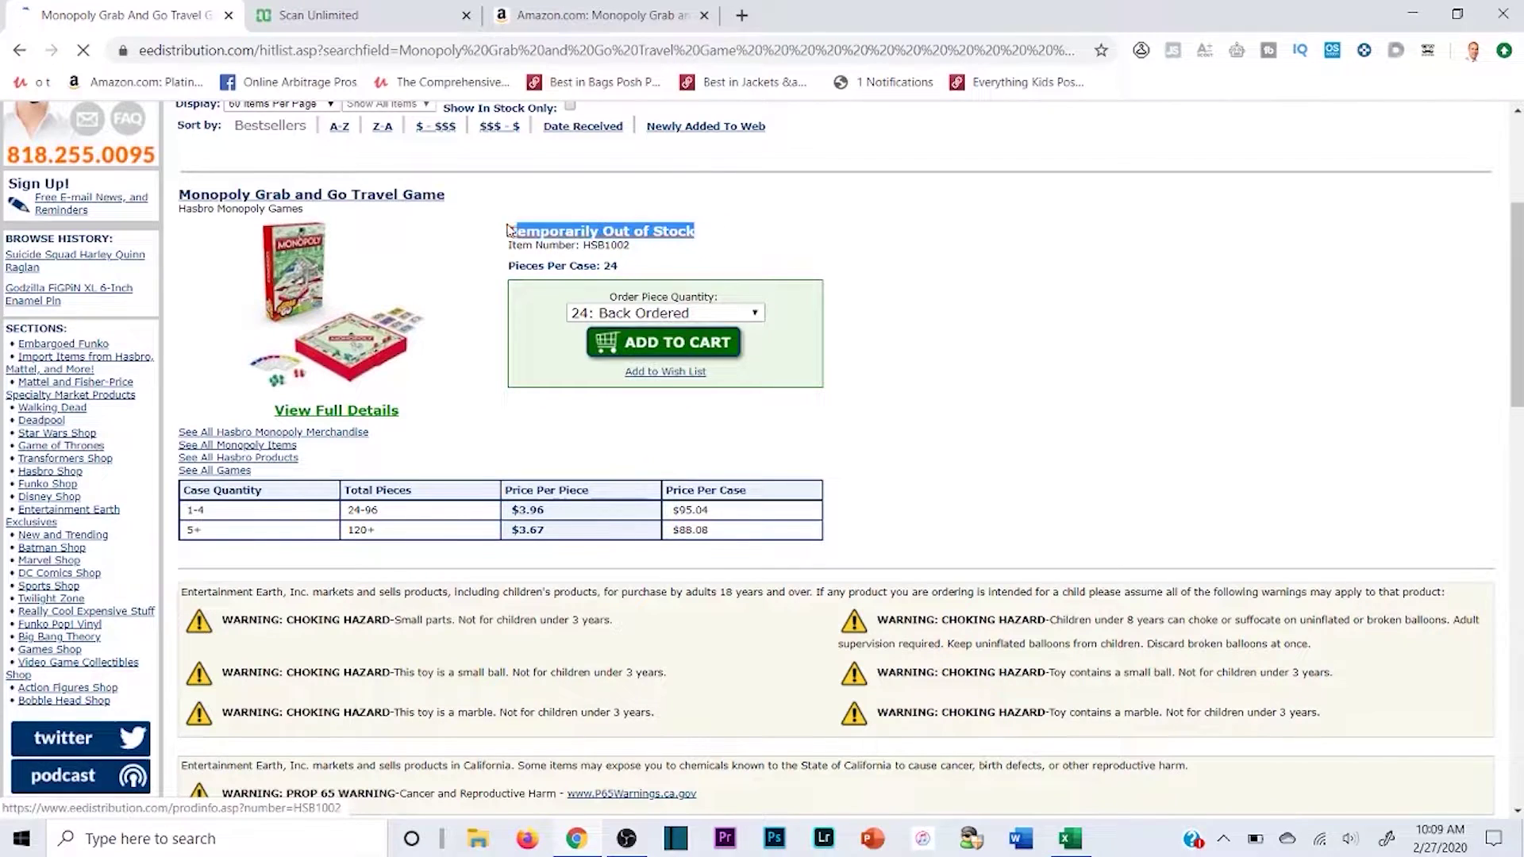
click(530, 202)
- Recheck the Monopoly game's Amazon listing, return to Scan Unlimited and close the listing
click(595, 15)
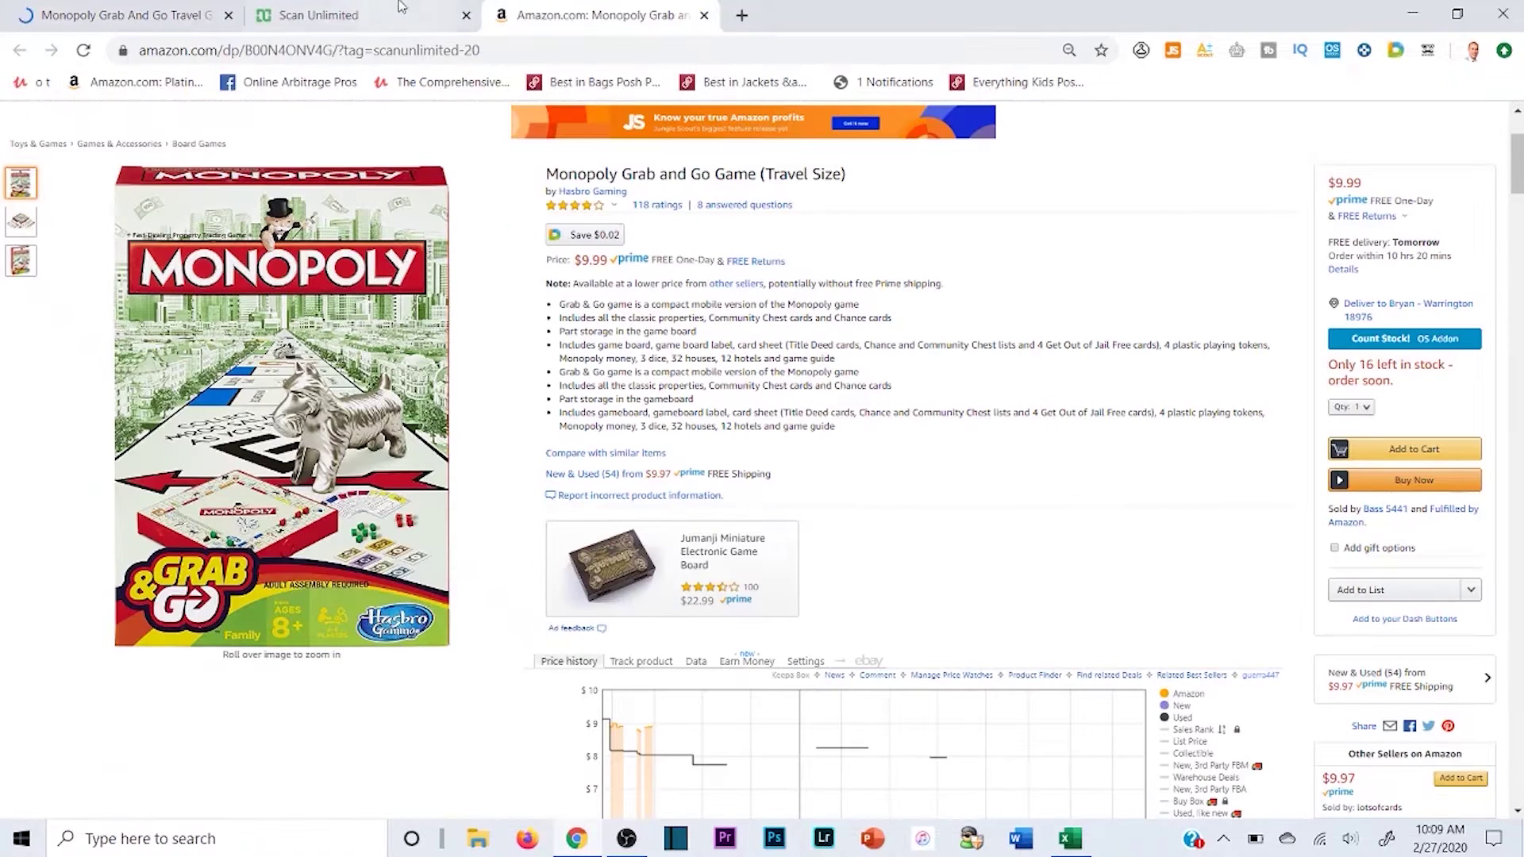
click(381, 15)
click(704, 15)
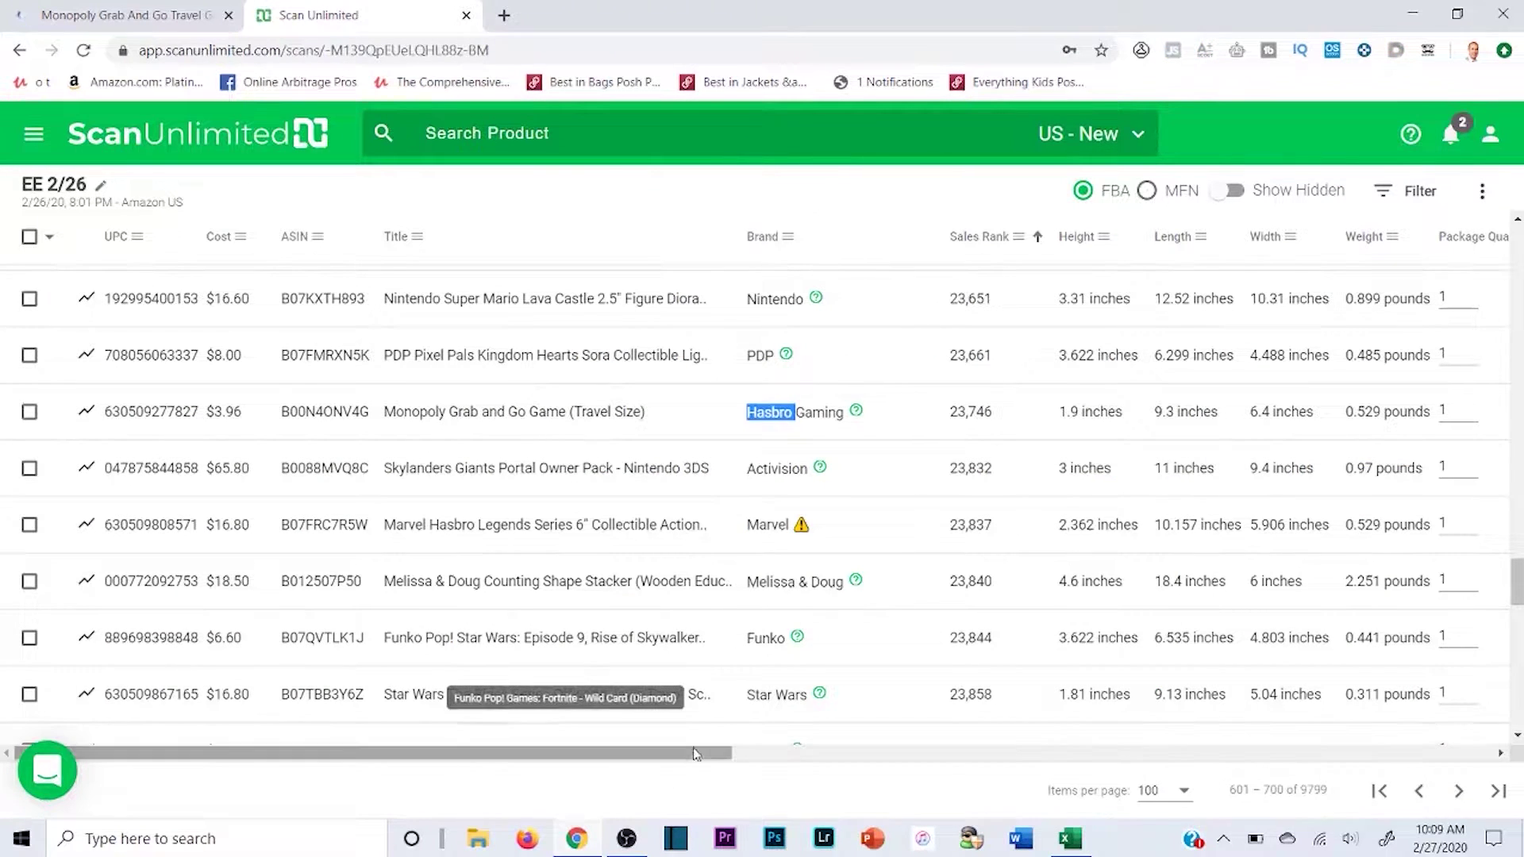
- Check the net profit and ROI of the remaining rows in 601 – 700 and load the next page of scan results
scroll(1436, 637, right, 10)
scroll(1437, 638, down, 12)
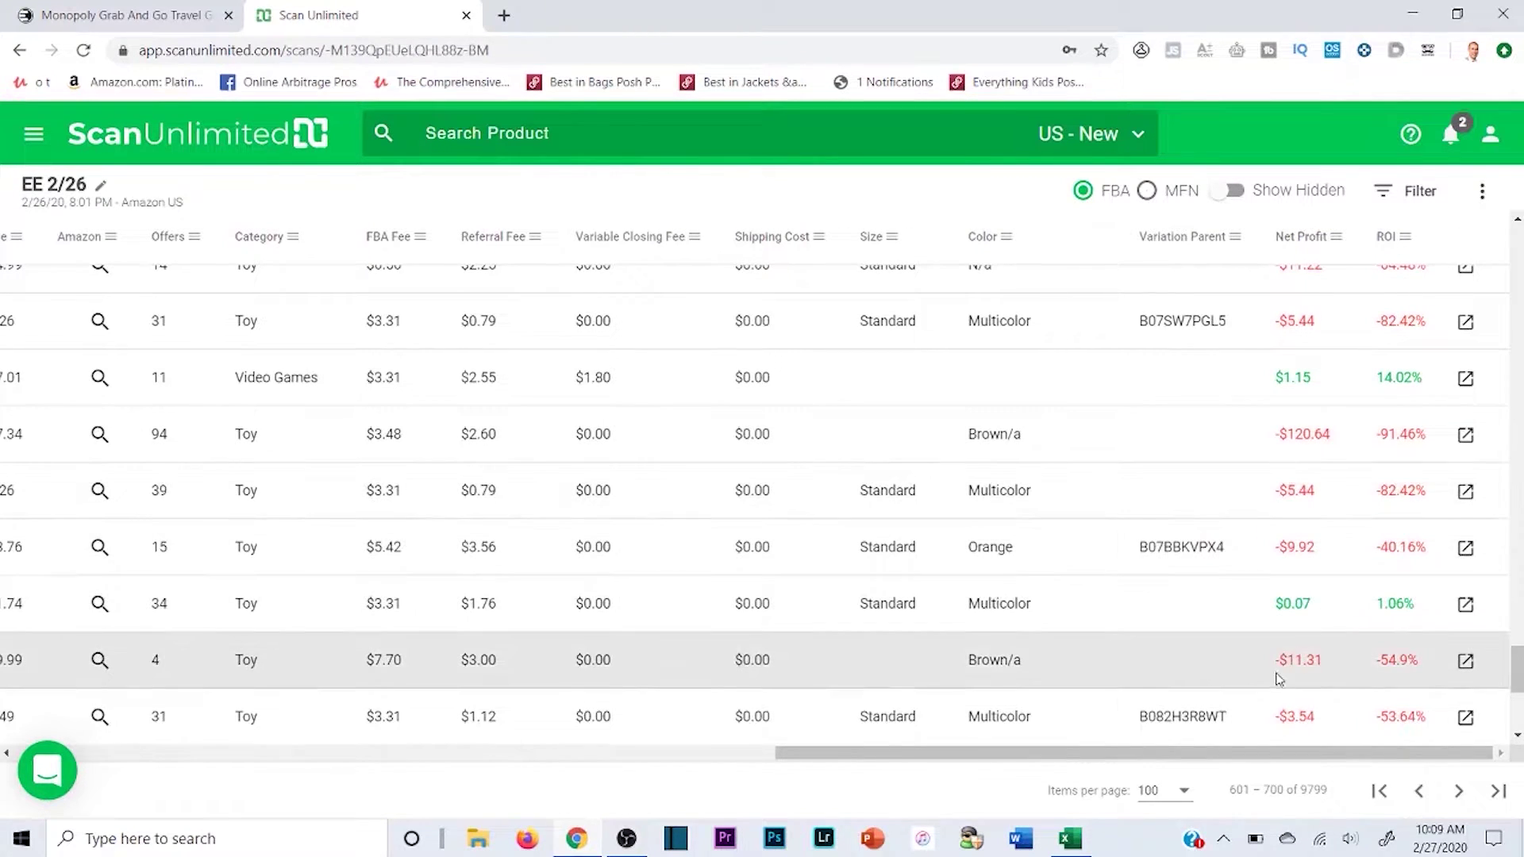
scroll(1175, 468, down, 5)
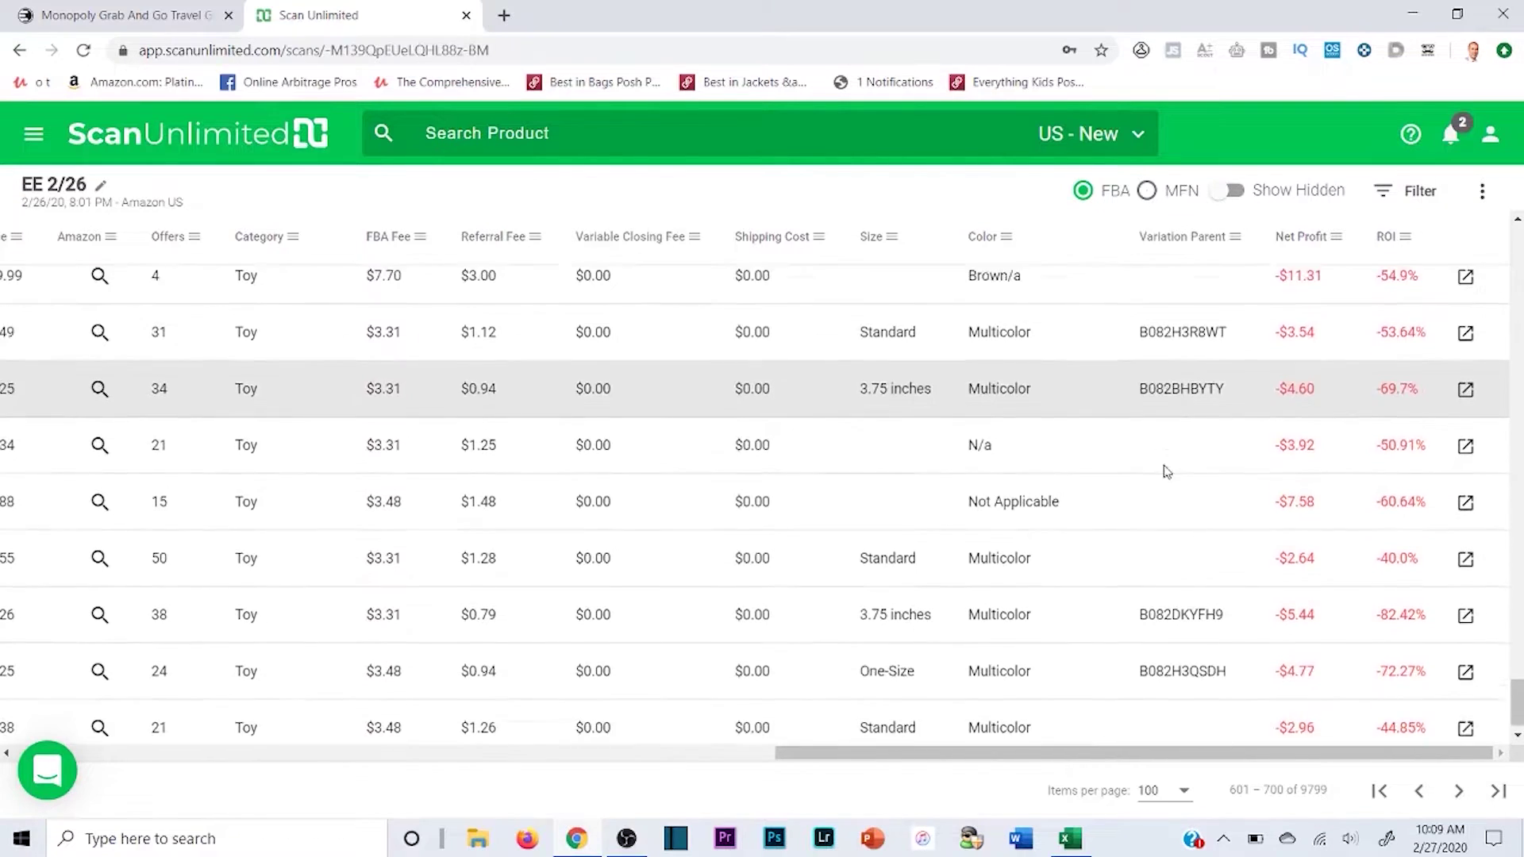
click(1425, 791)
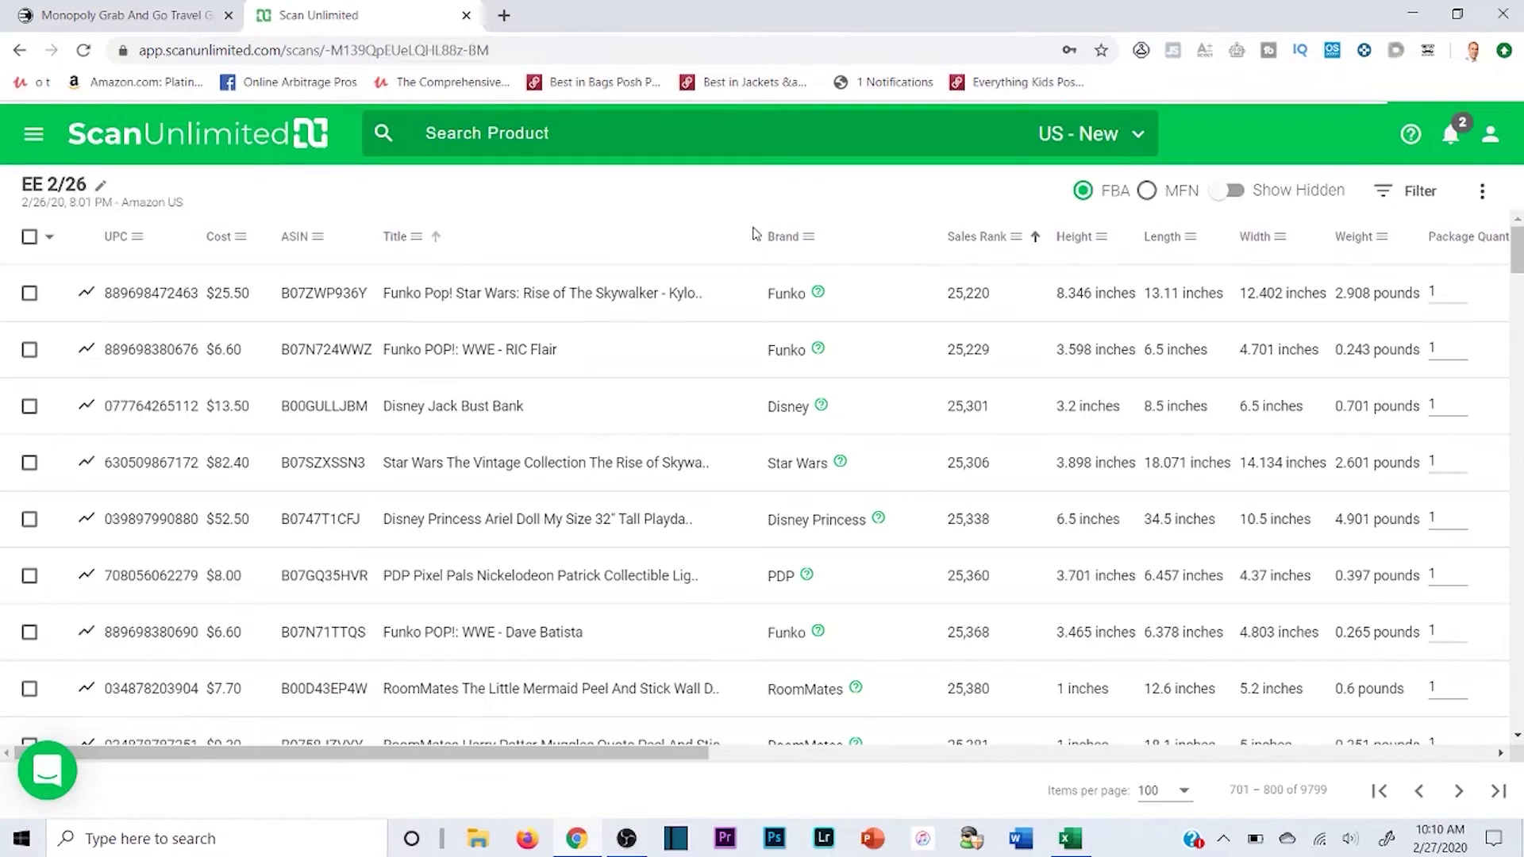
- Examine the net profit and ROI of the products in rows 701 – 800 of the EE 2/26 scan
drag(596, 768, 1244, 488)
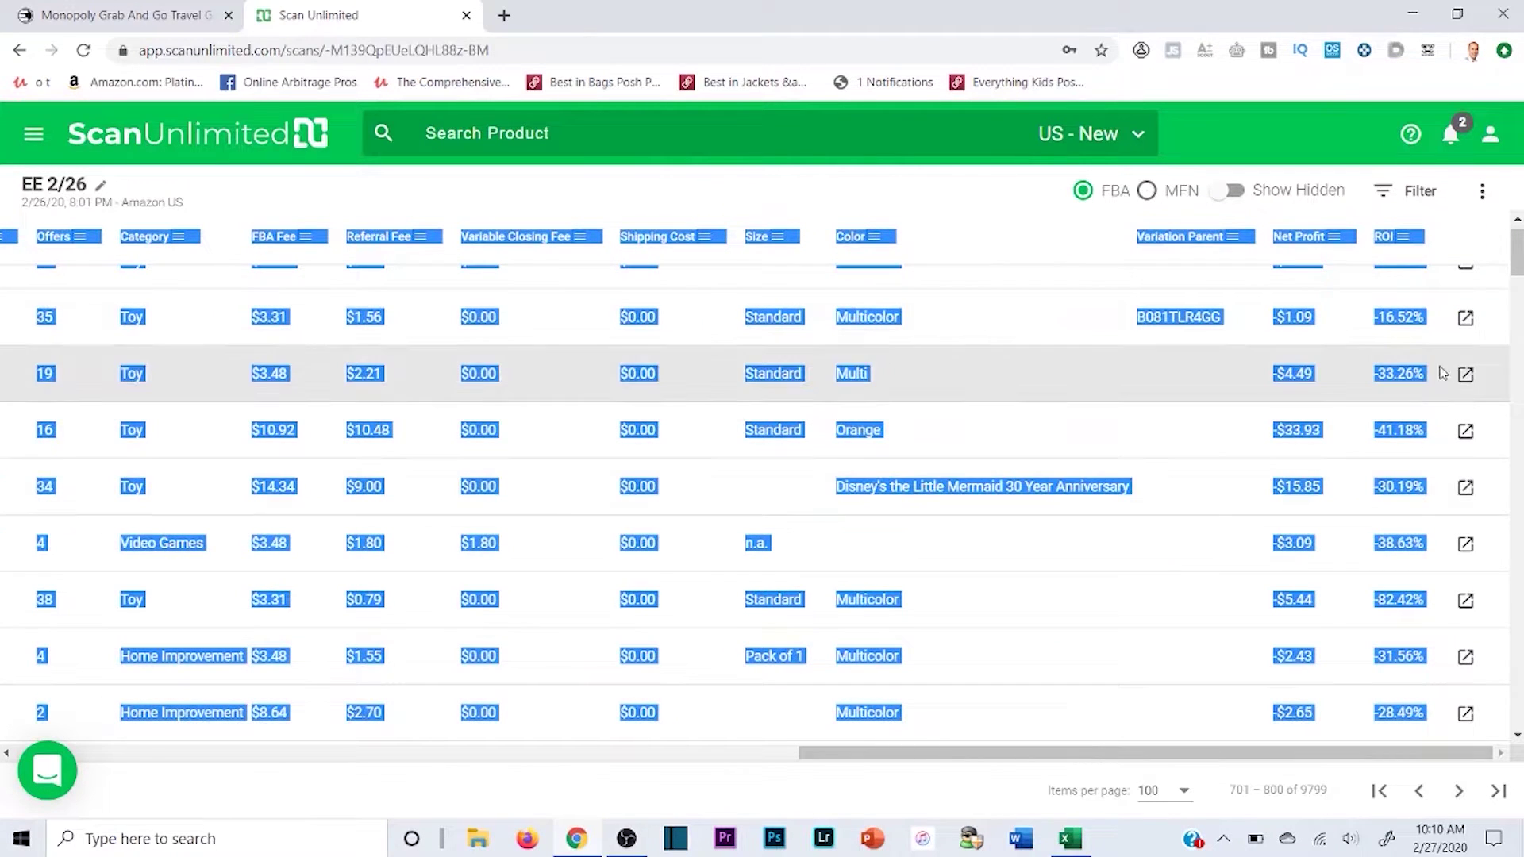
click(1419, 325)
scroll(1292, 489, down, 10)
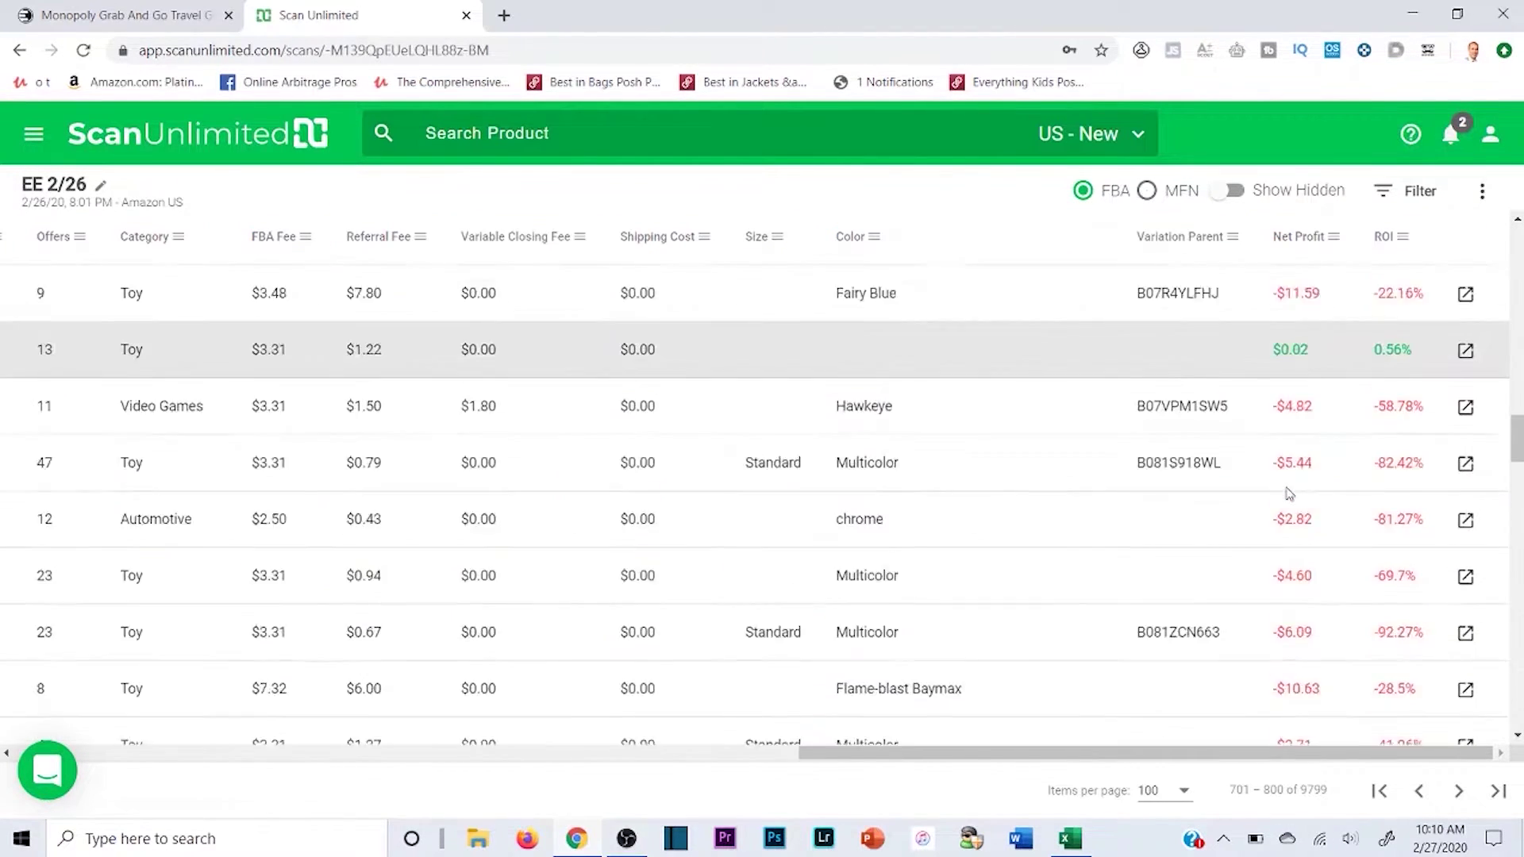
scroll(1293, 488, down, 9)
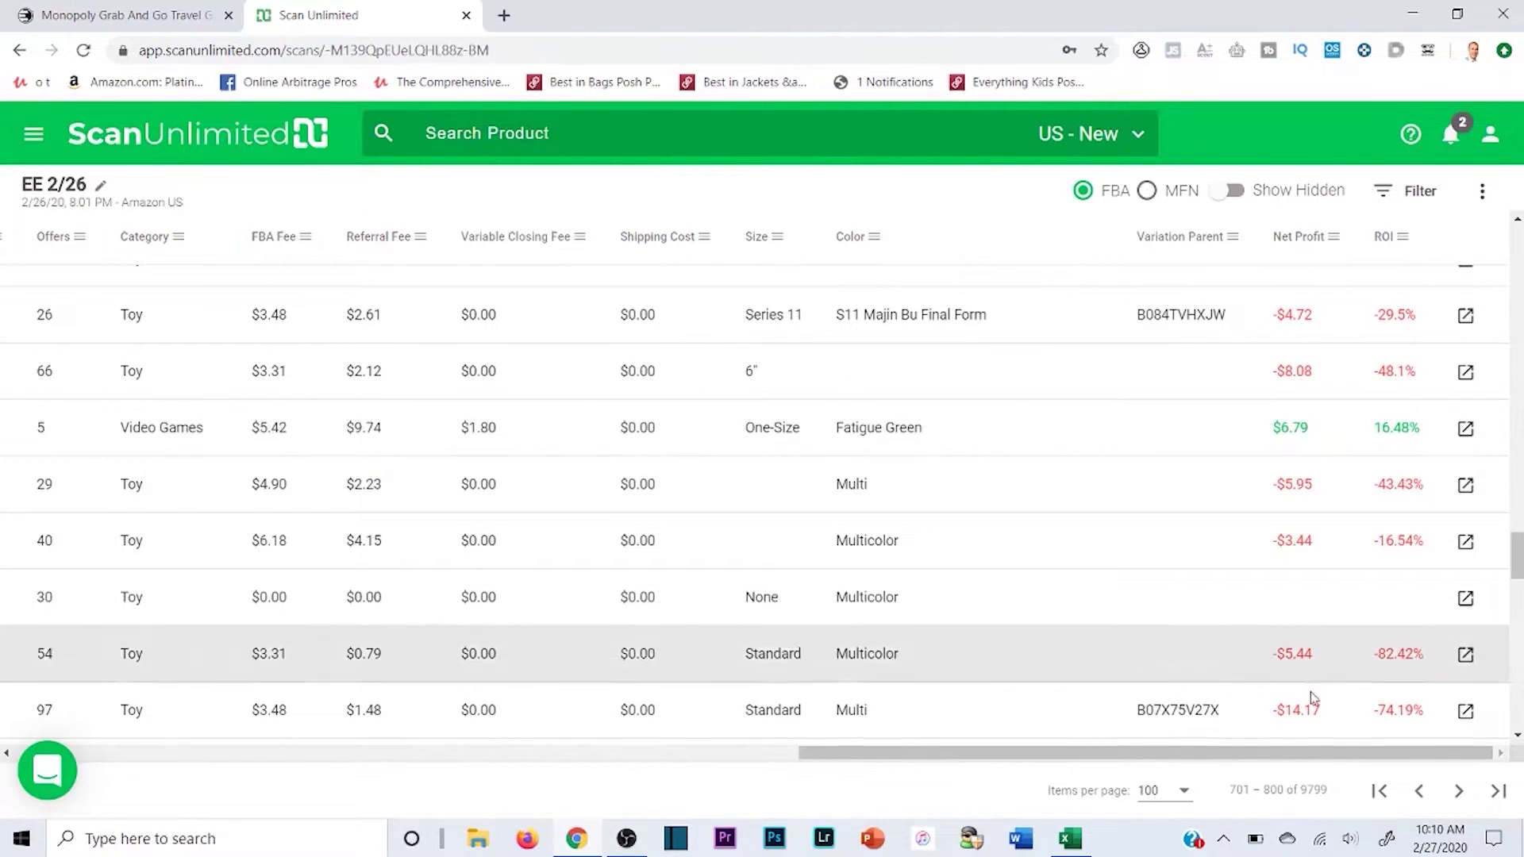
- Open the Amazon listing of The Coop Walking Dead Daryl Wings Mini Messenger Bag and copy its UPC from the scan
double_click(1276, 428)
drag(1257, 754, 307, 674)
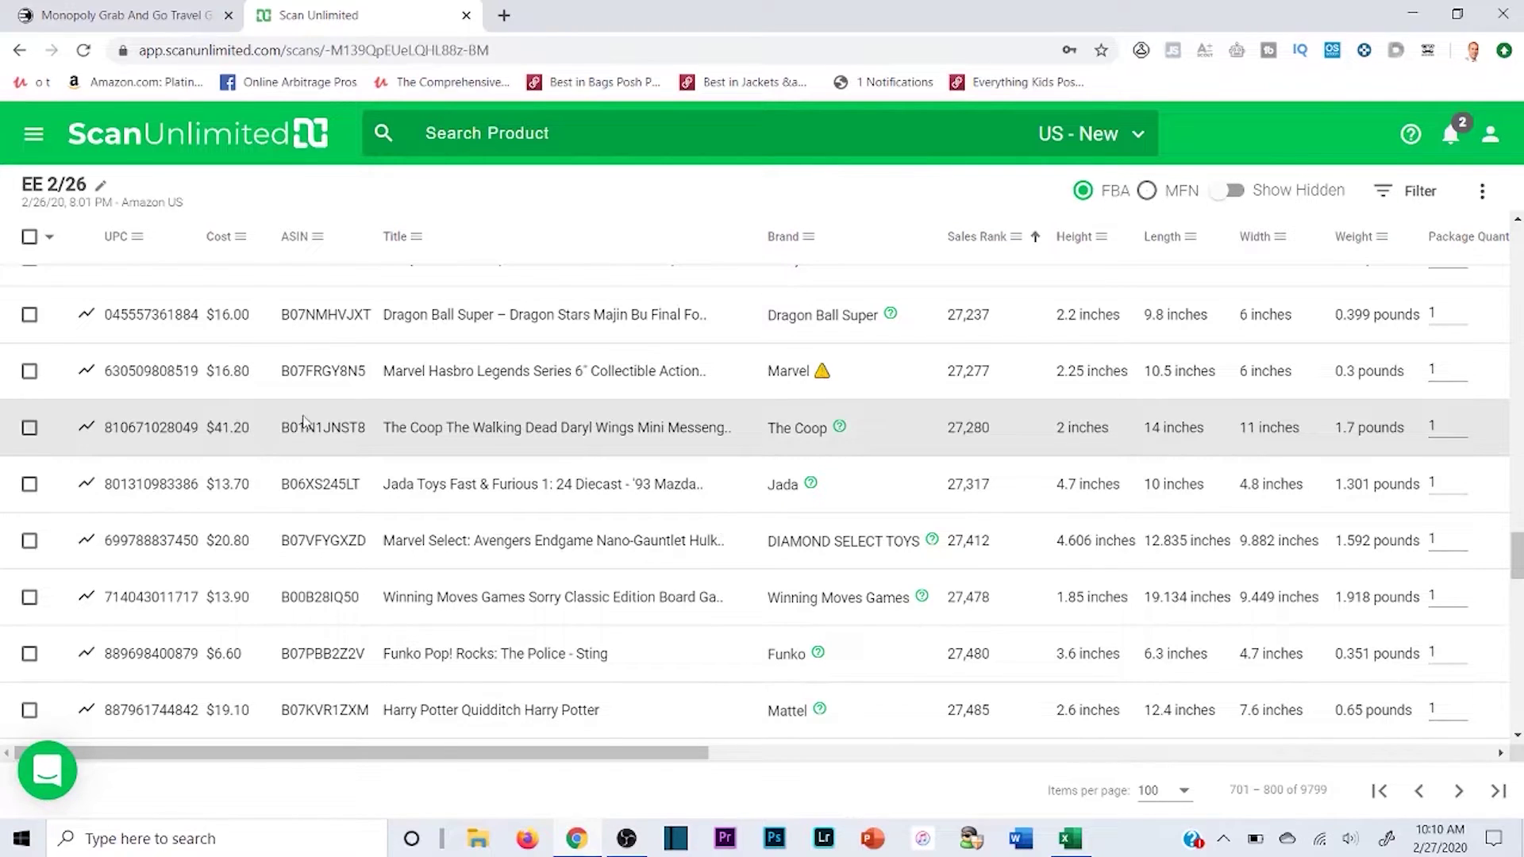
click(441, 429)
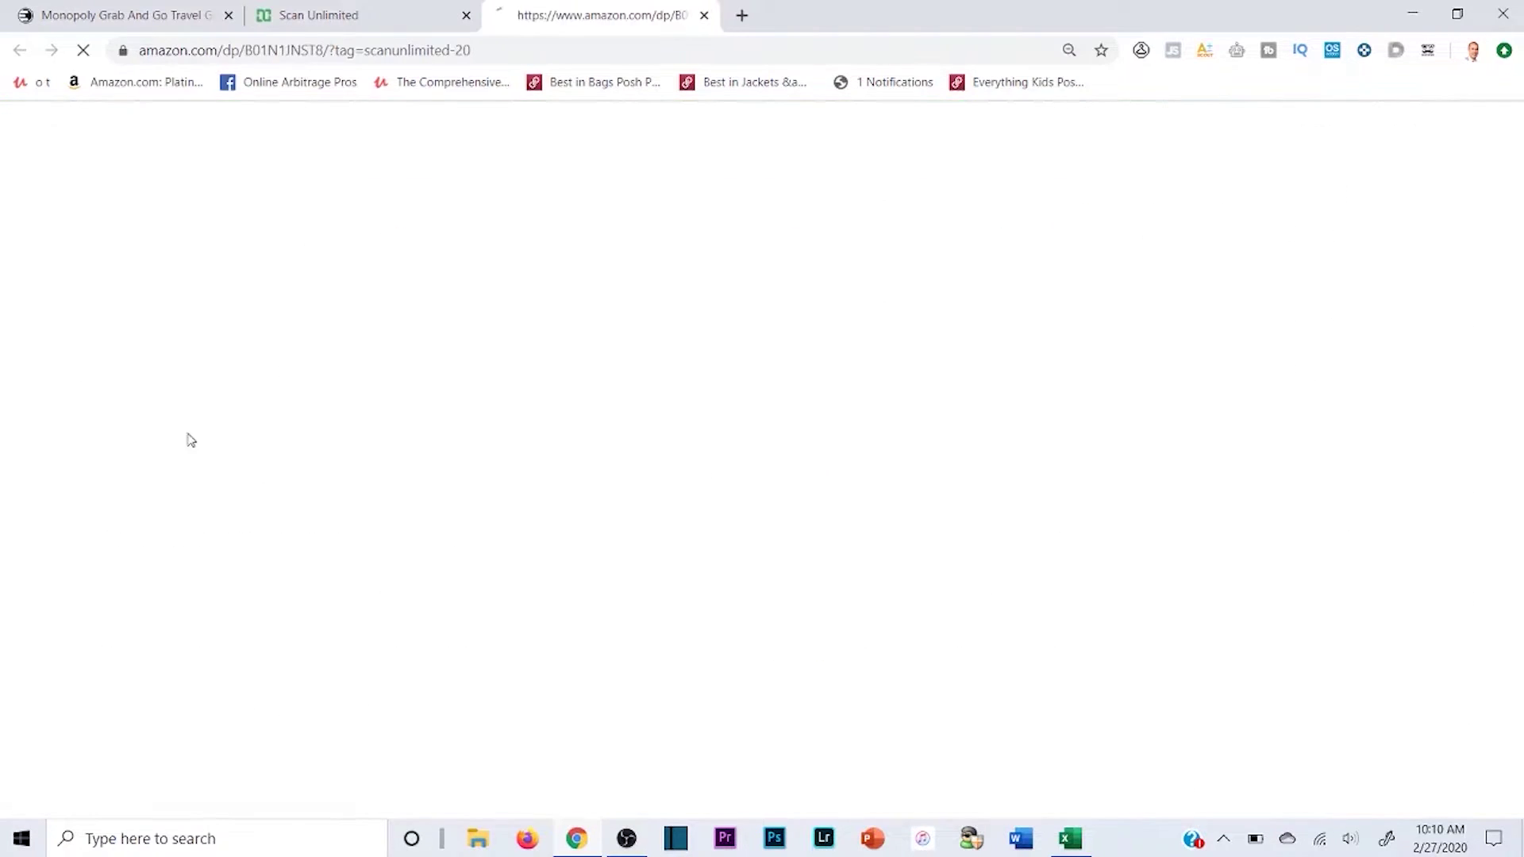
click(384, 8)
double_click(144, 430)
right_click(143, 429)
click(151, 442)
- Search EE Distribution's product catalogue for The Walking Dead Daryl Dixon Green Mini Messenger Bag and check its stock and case pricing
click(548, 8)
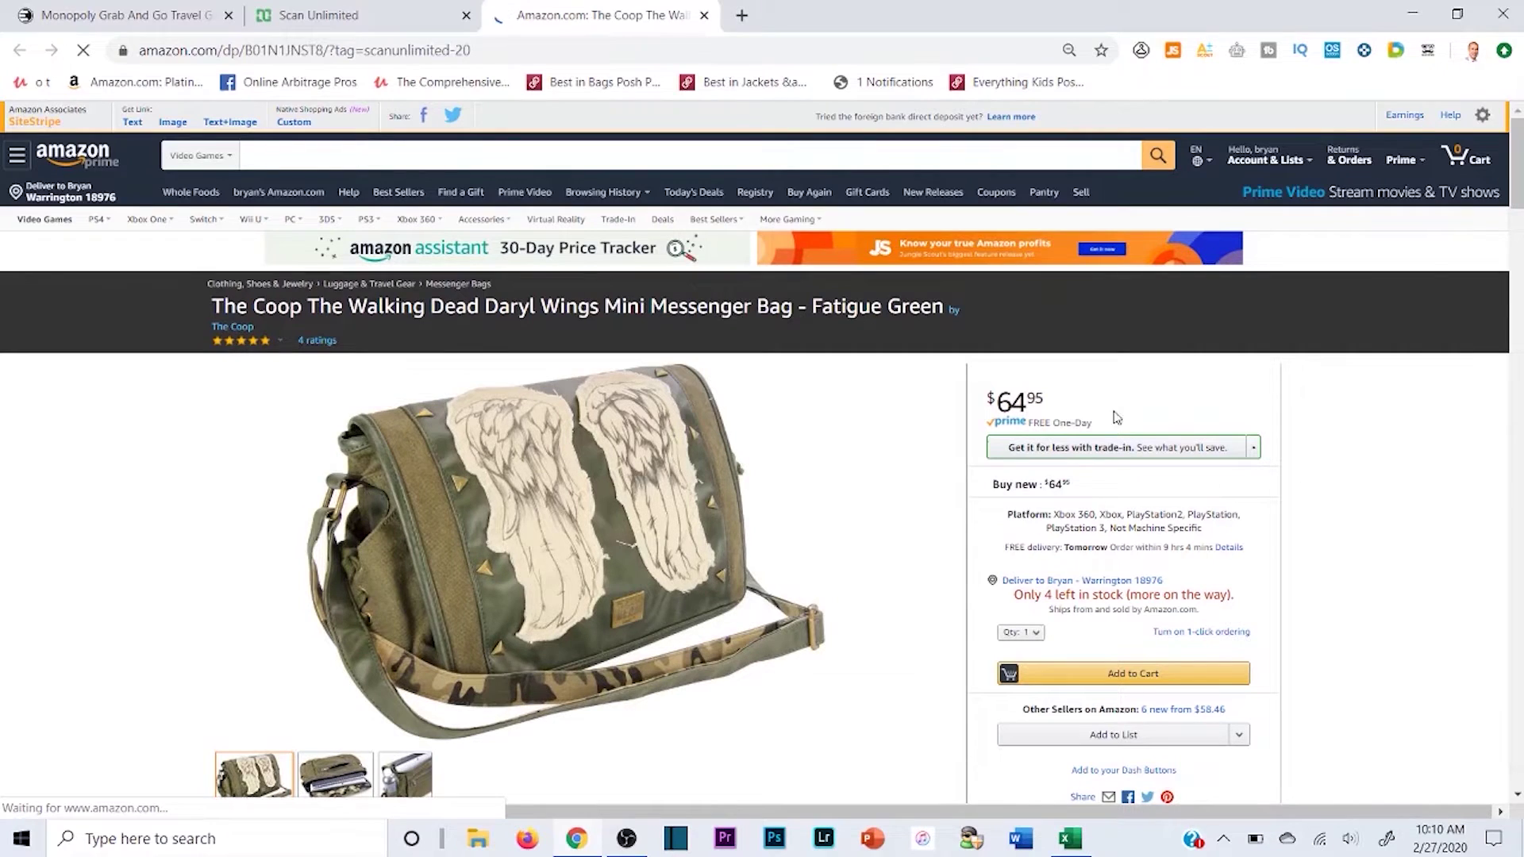
click(337, 12)
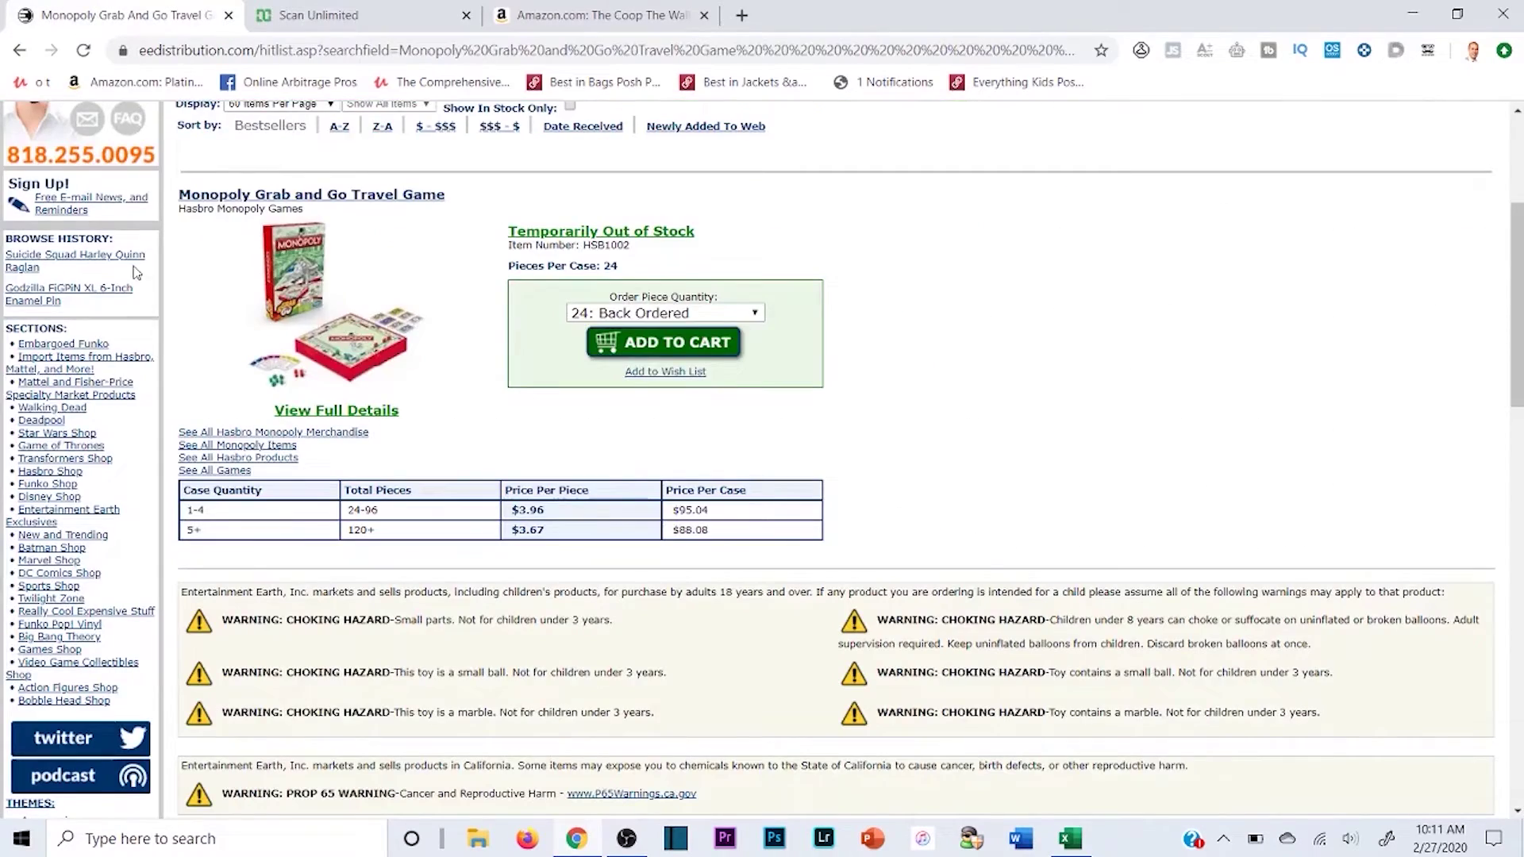
scroll(762, 461, up, 4)
click(132, 284)
key(ctrl+v)
key(Return)
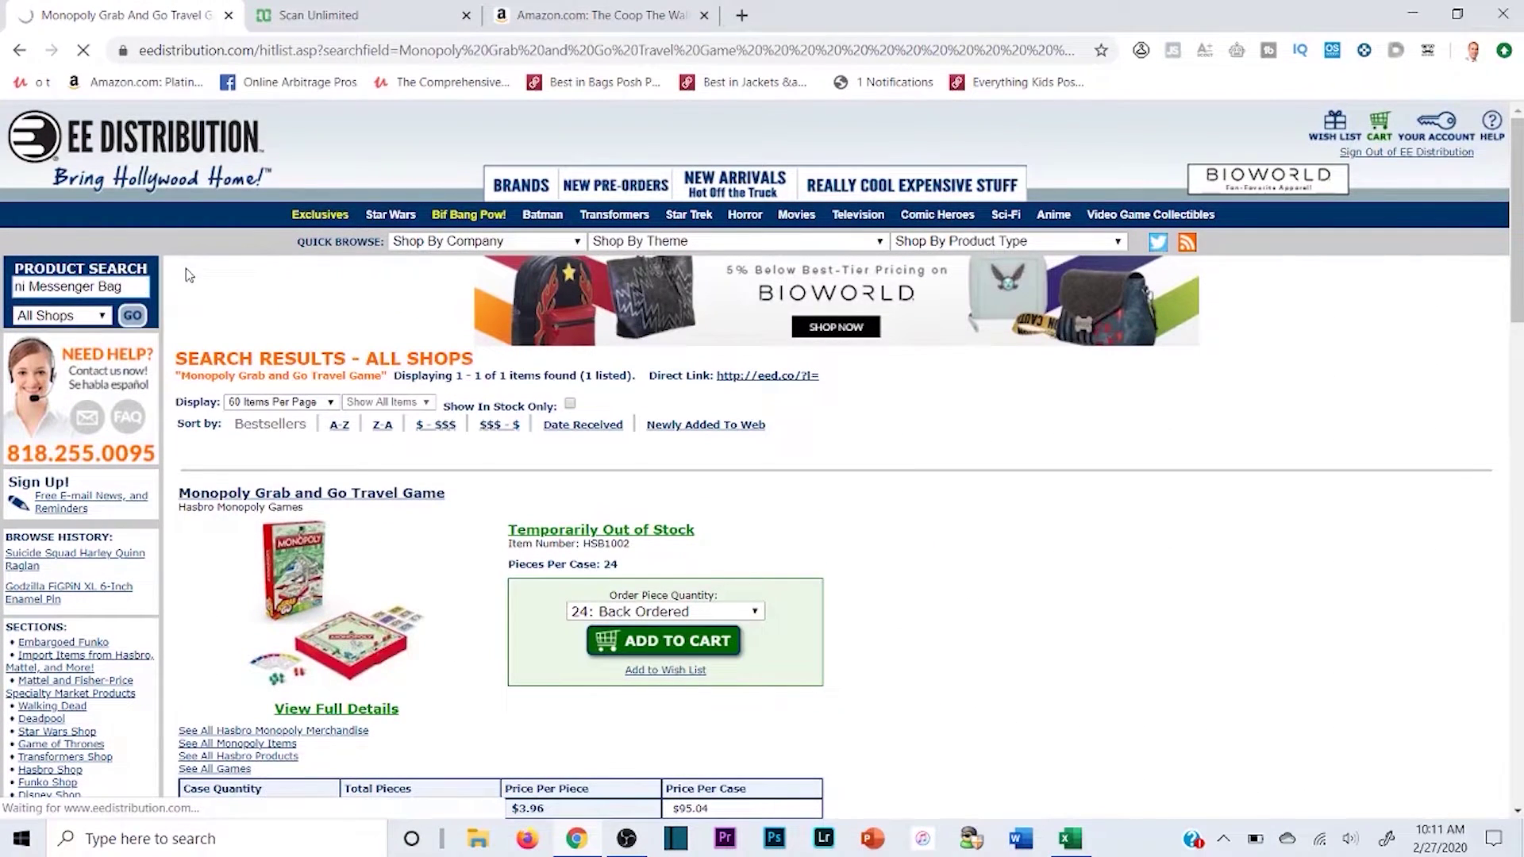
scroll(633, 484, down, 3)
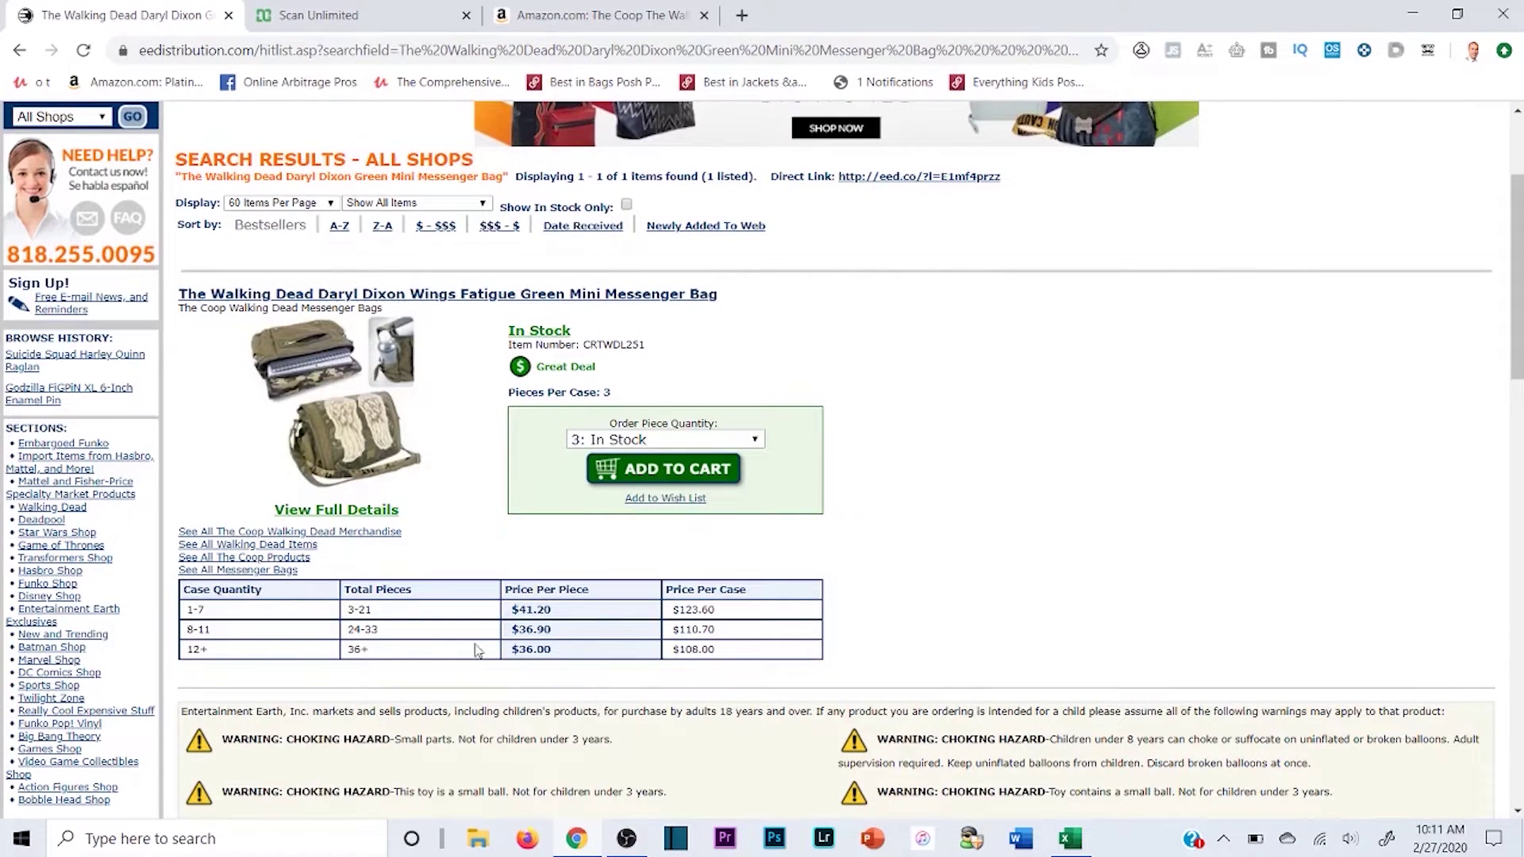
- Return to Scan Unlimited and check the fees, net profit and ROI of The Coop Walking Dead messenger bag
click(381, 15)
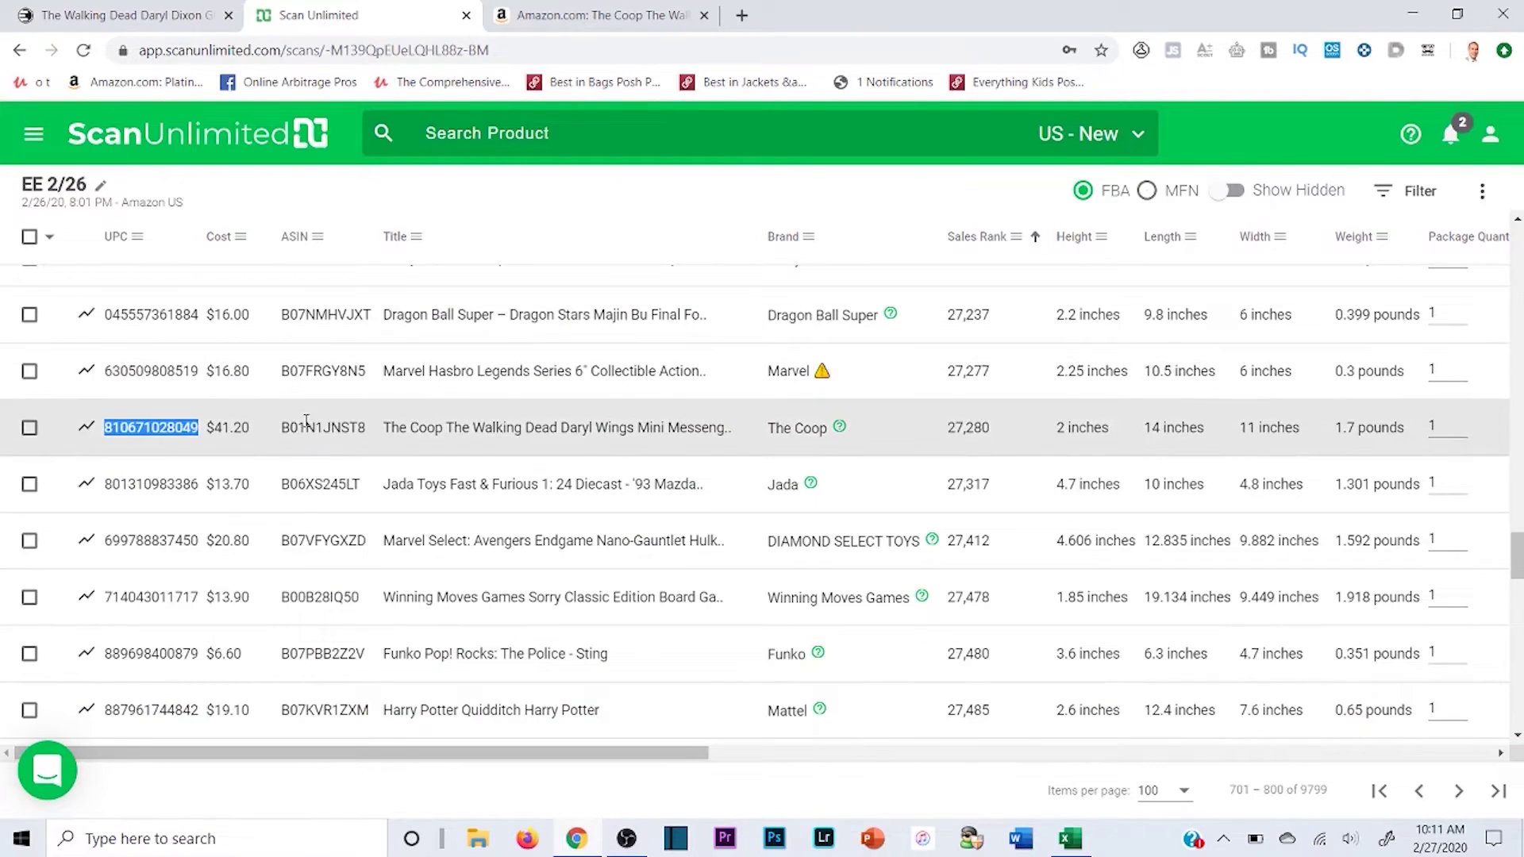
click(769, 752)
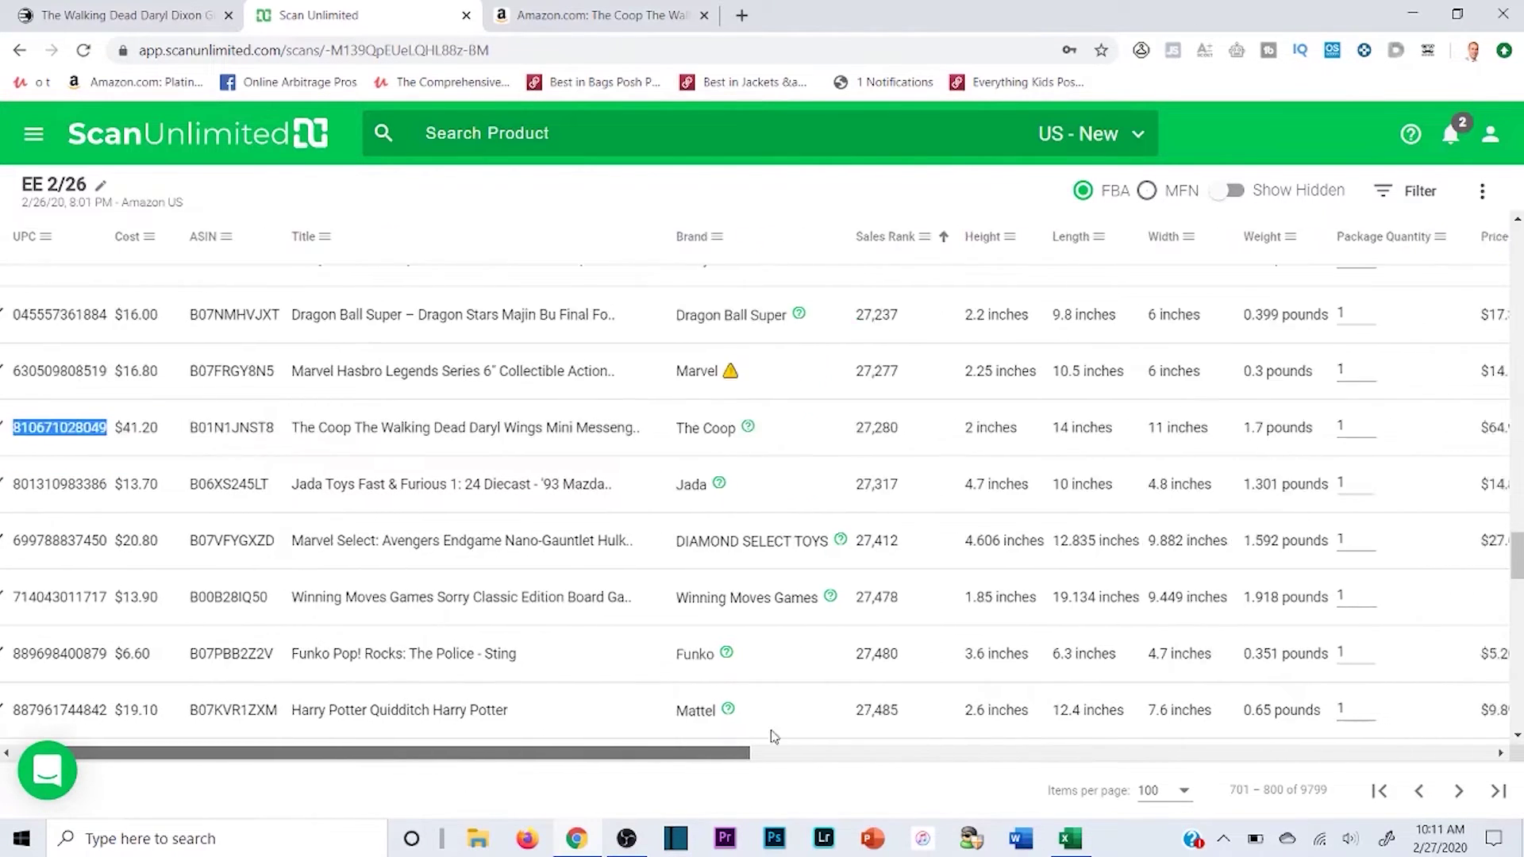
drag(1267, 425, 1327, 433)
click(1329, 433)
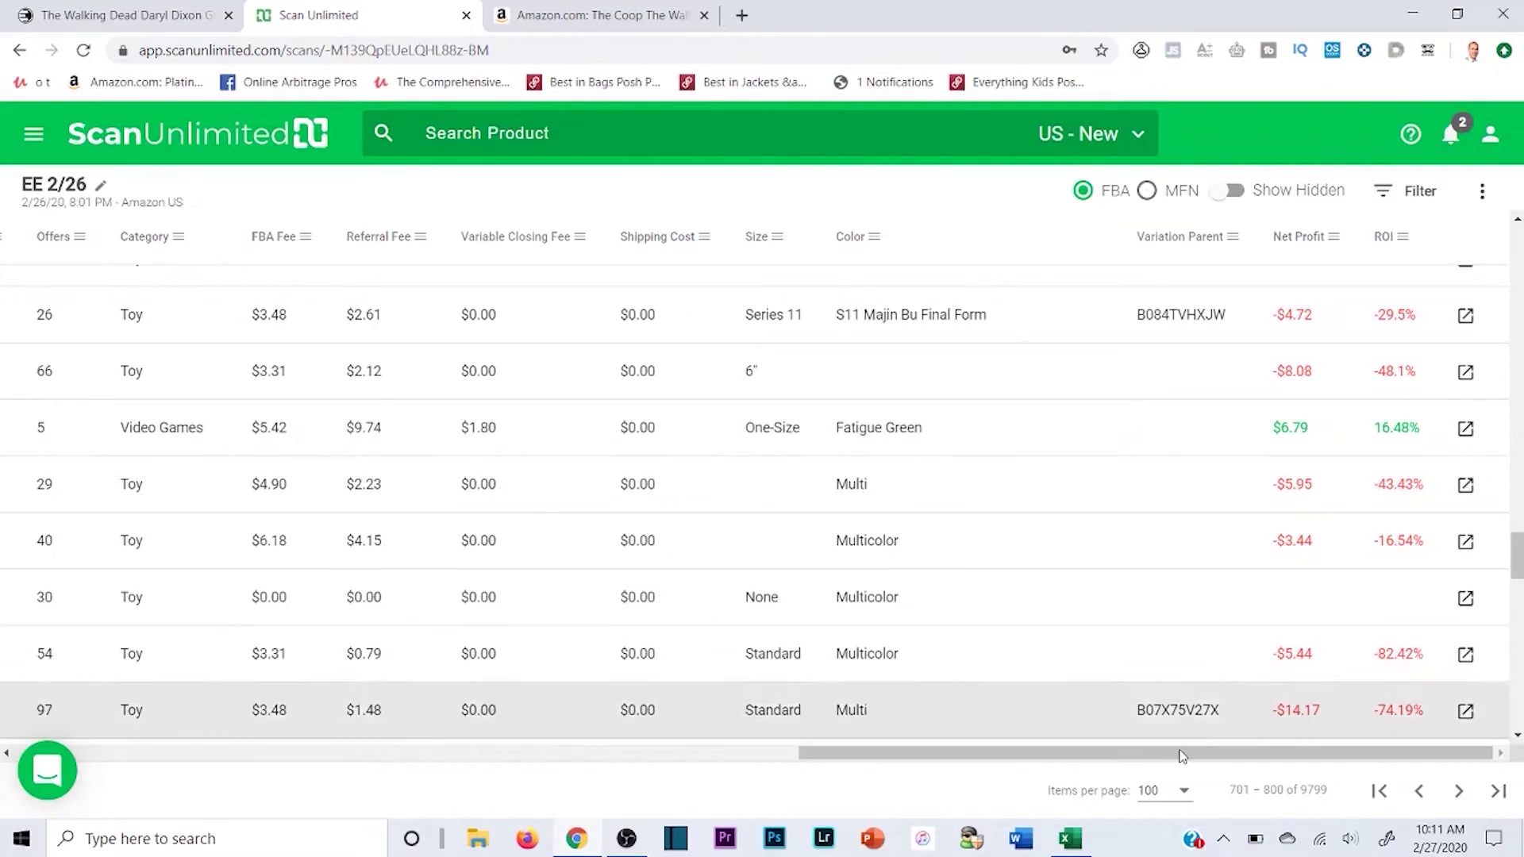
drag(1180, 754, 612, 787)
- Review the messenger bag's best sellers rank and price history on its Amazon listing and close the listing
key(ctrl+Tab)
scroll(1418, 241, down, 15)
scroll(1131, 311, down, 8)
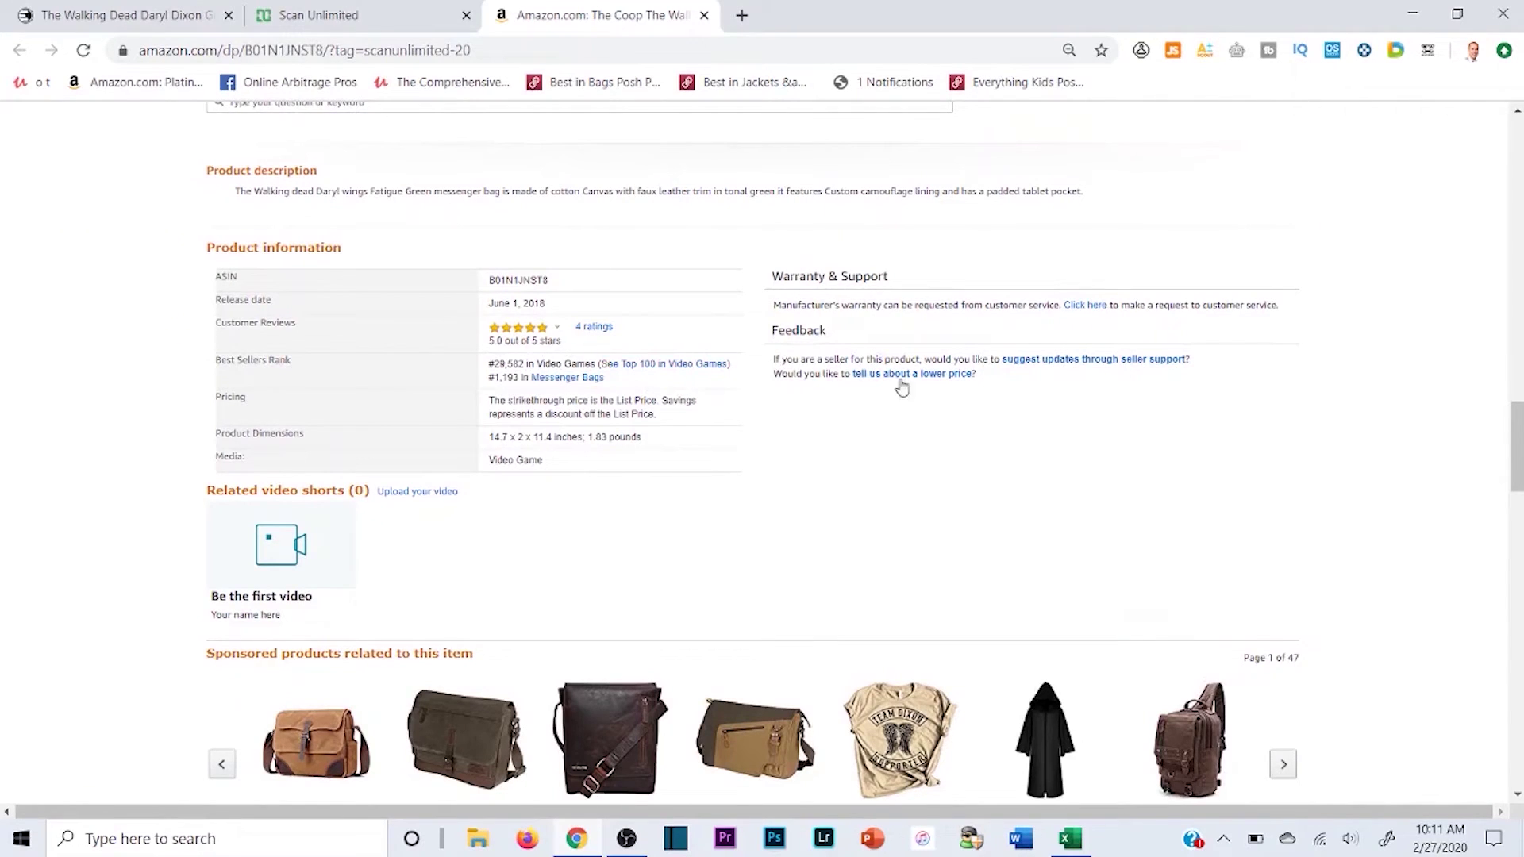
scroll(821, 364, up, 15)
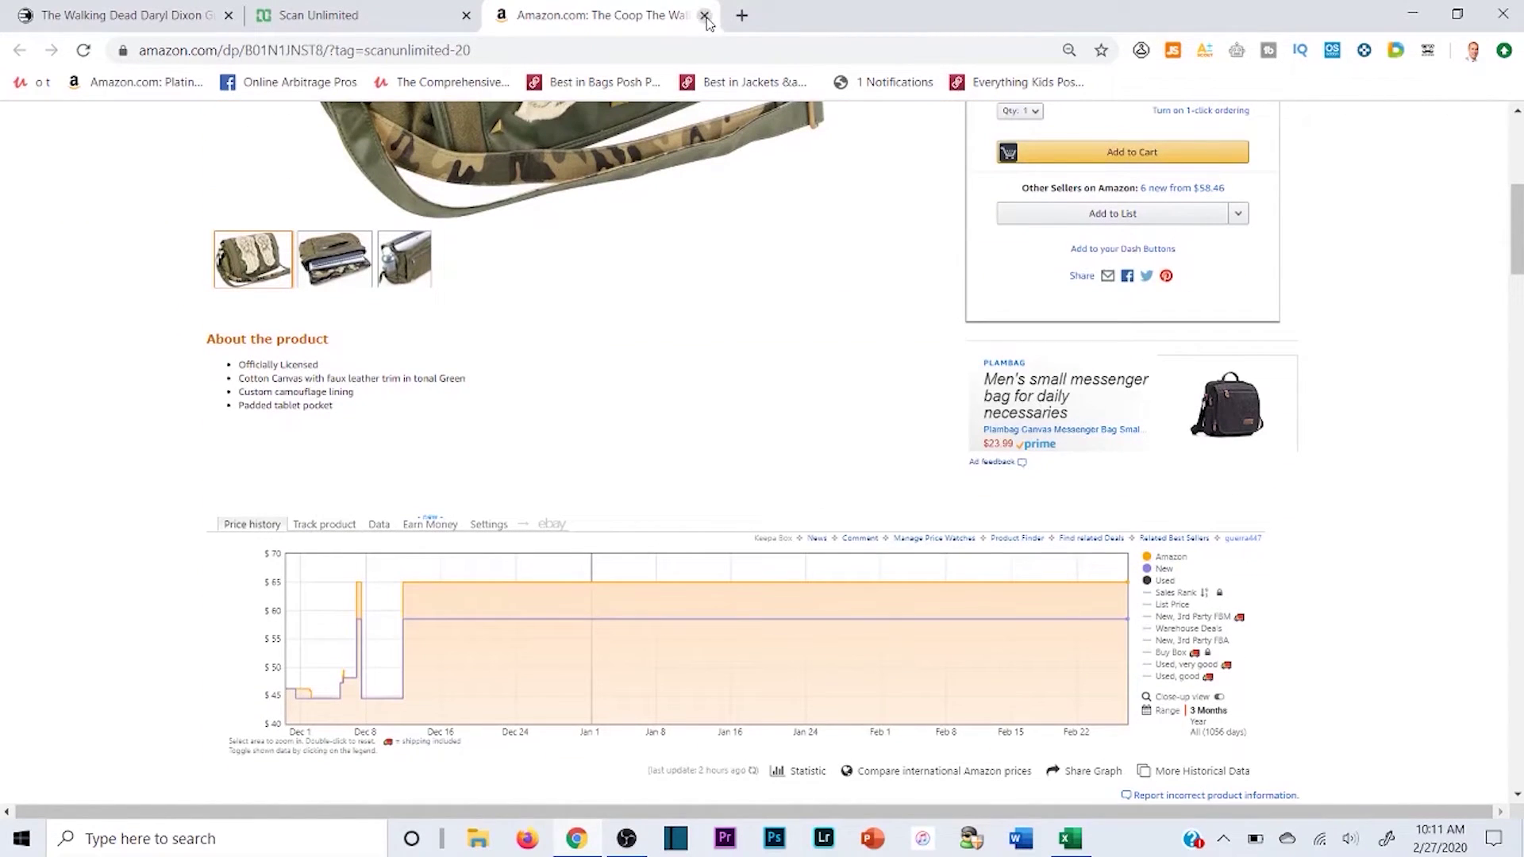
click(705, 16)
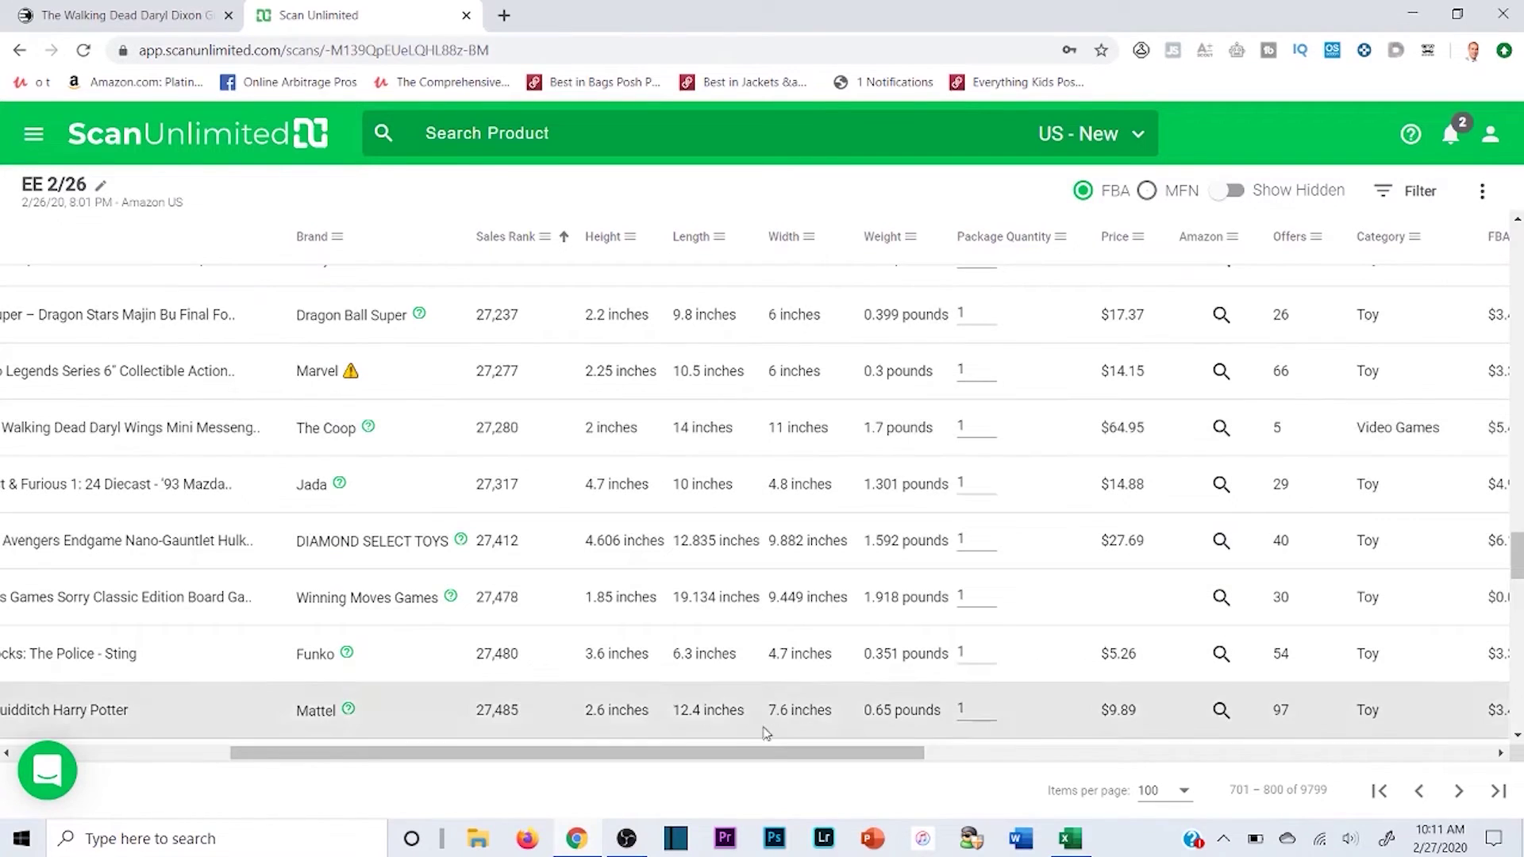
- Bring the scan table back to its first columns and reopen the messenger bag's search result on EE Distribution
drag(766, 752, 548, 754)
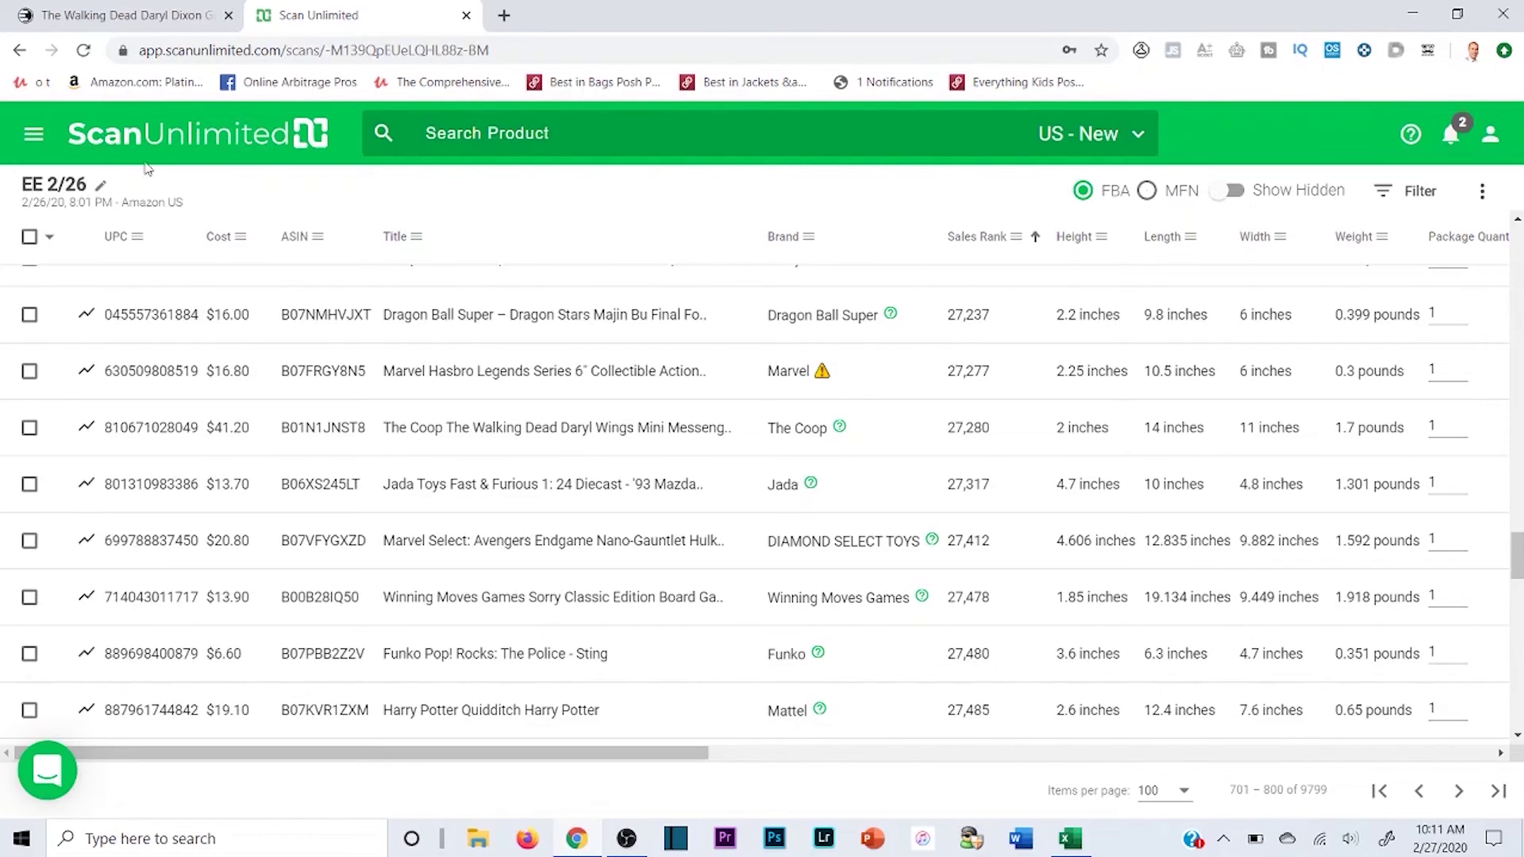
click(133, 10)
scroll(953, 472, up, 3)
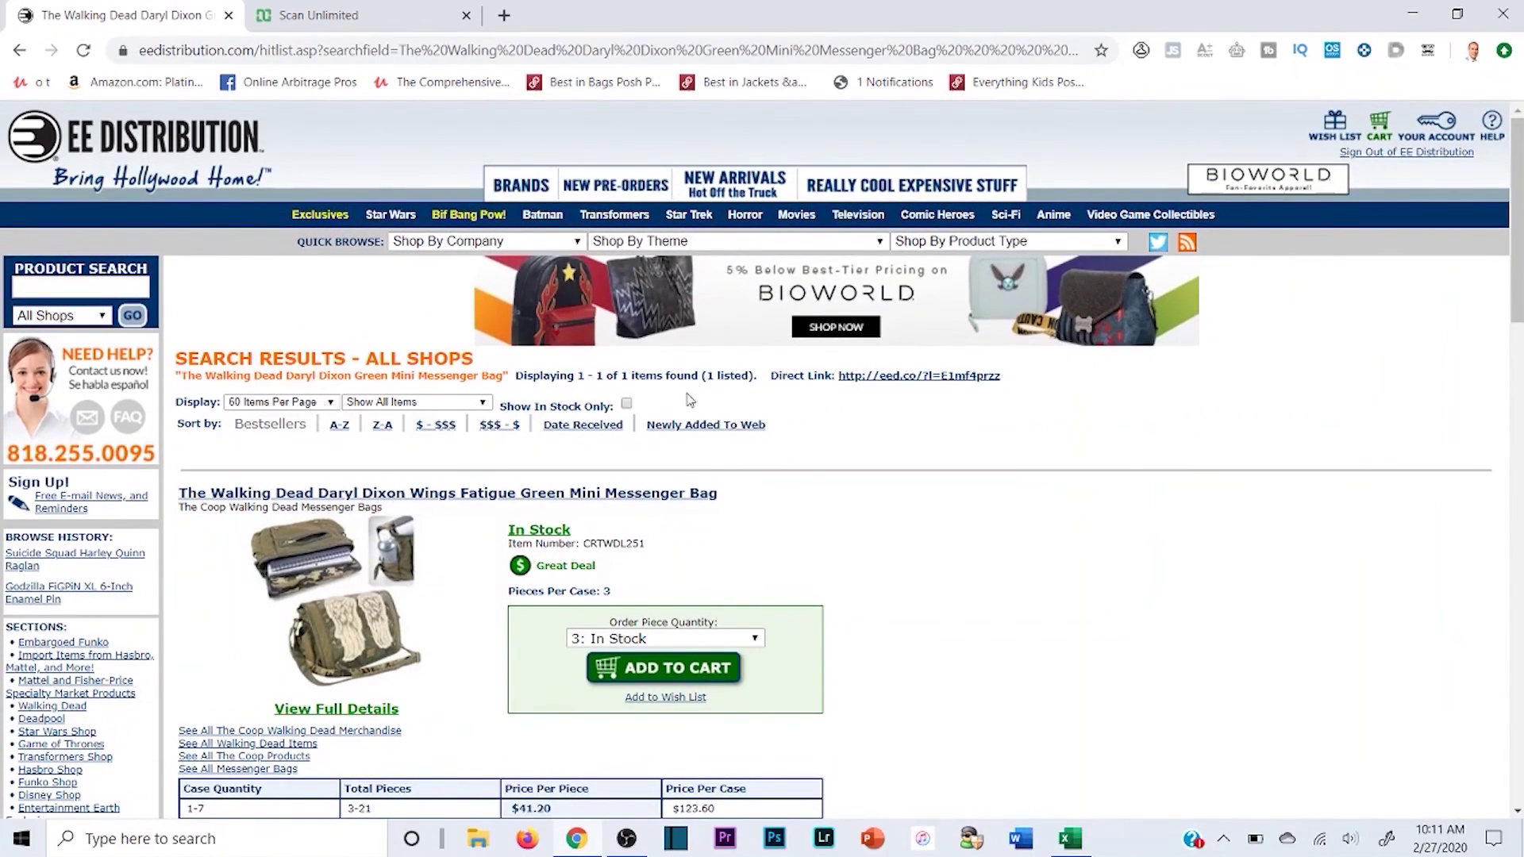